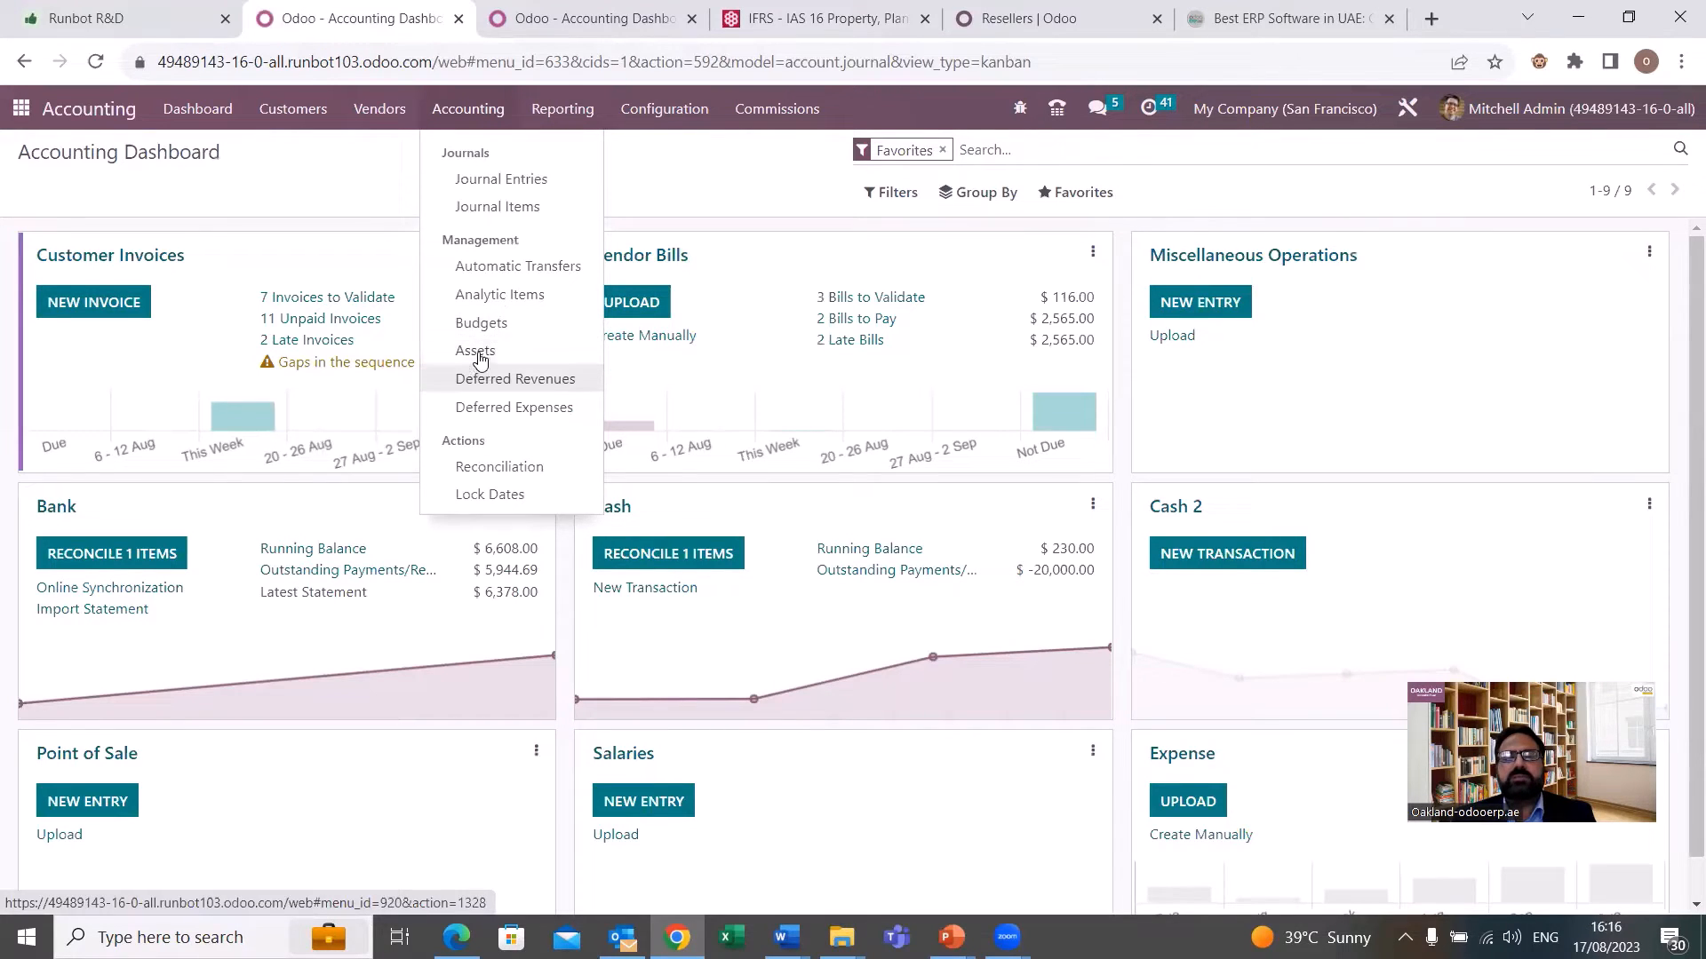
Open the list of fixed assets and look through the recorded items.
left_click(479, 353)
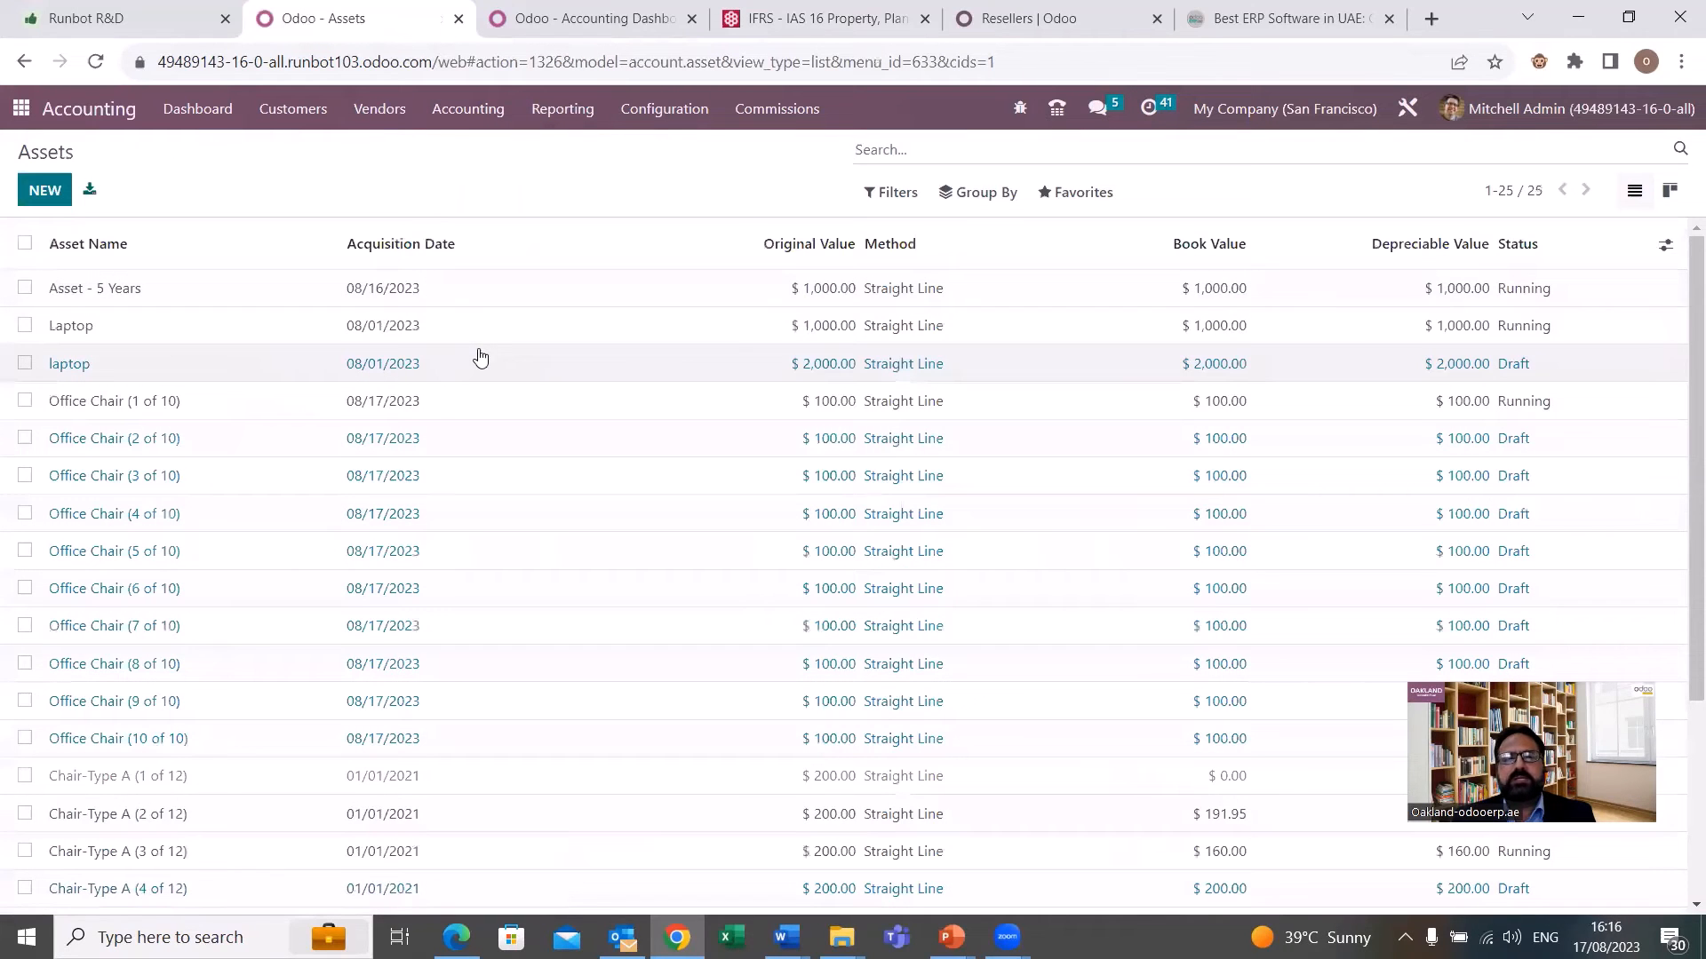
scroll(362, 546, "down", 2)
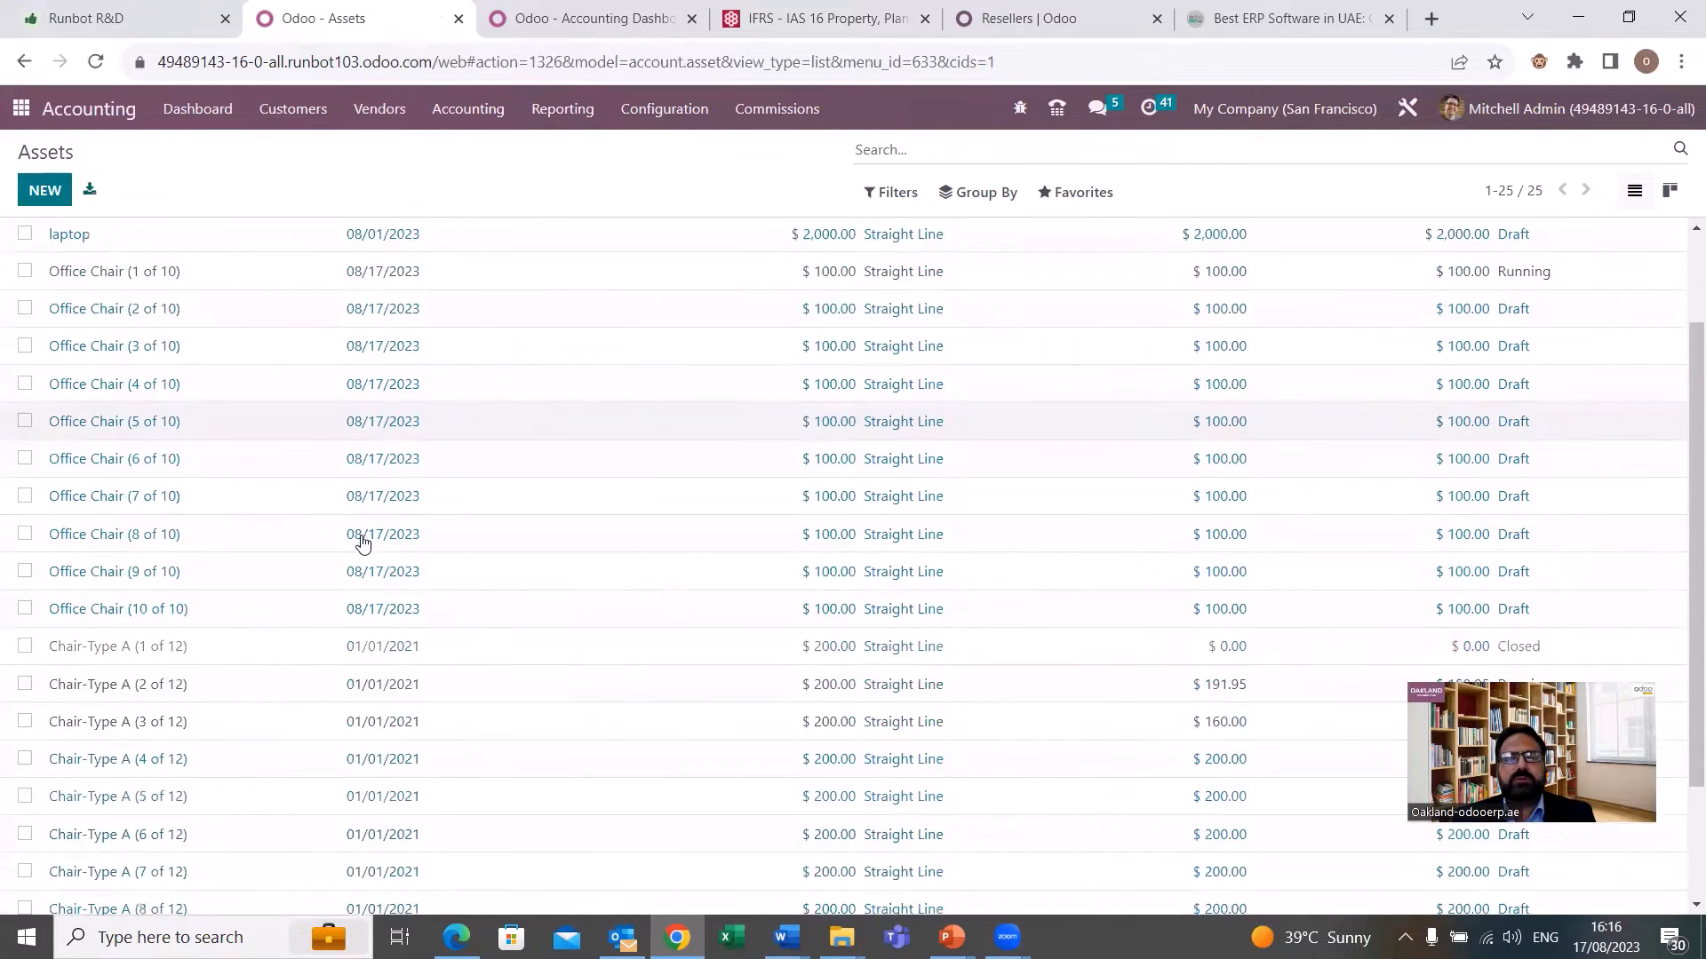
scroll(361, 543, "down", 1)
scroll(361, 544, "up", 4)
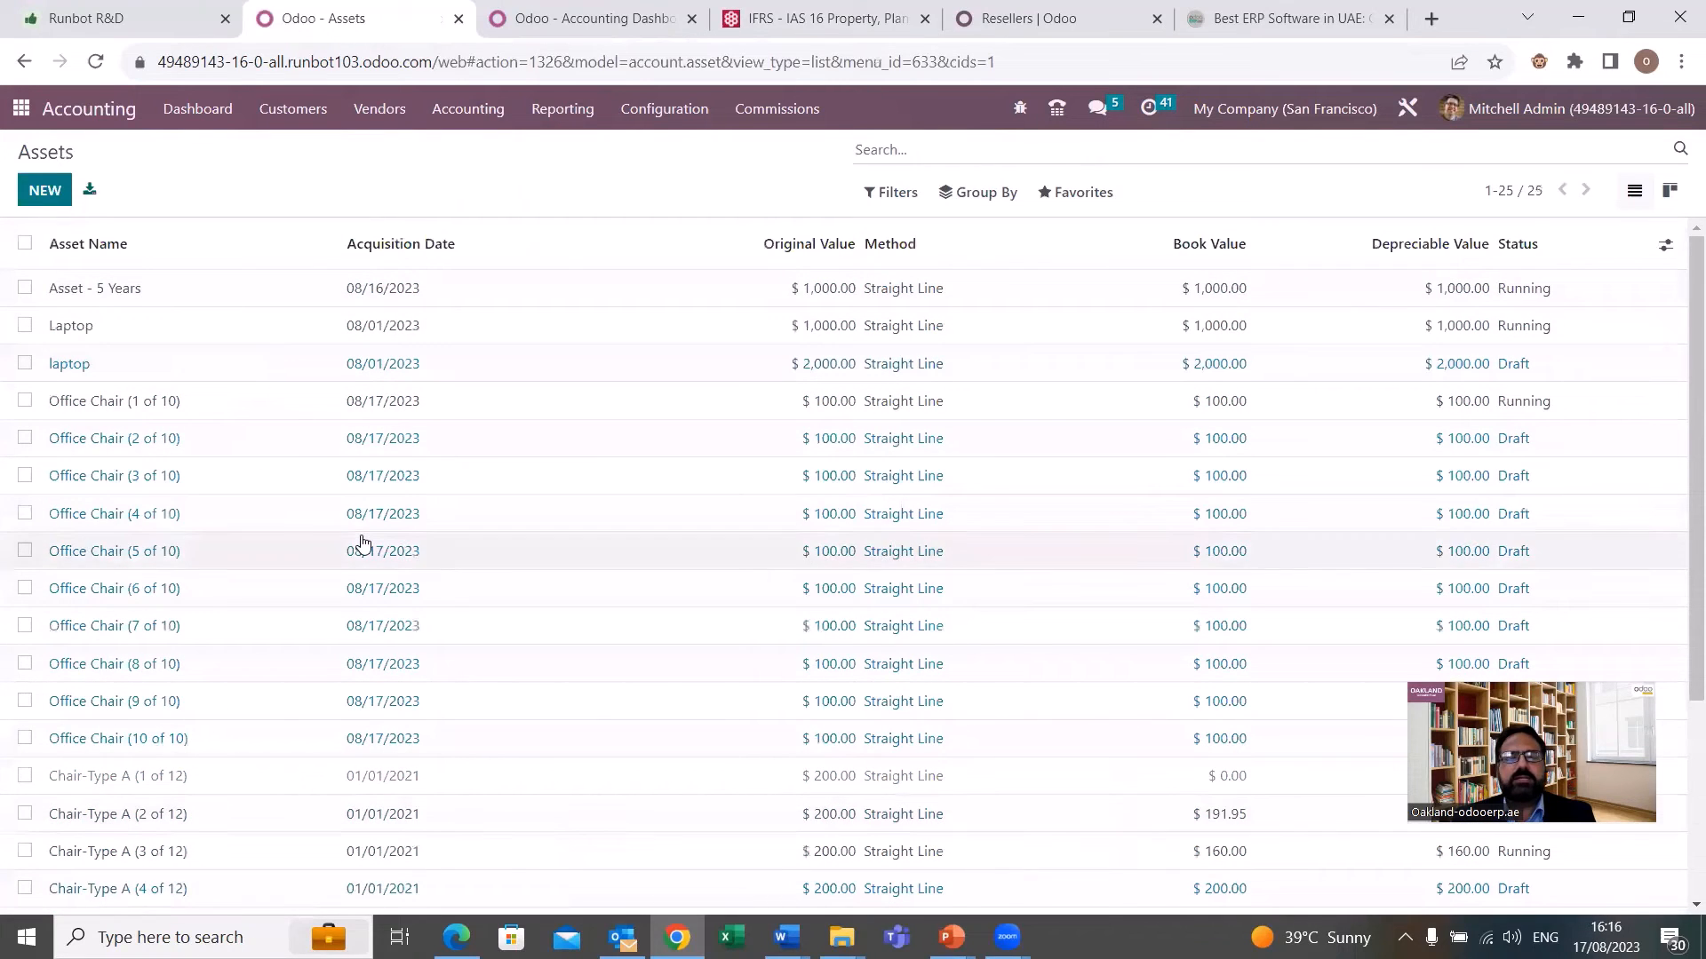
Open the list of asset models in the accounting configuration.
left_click(680, 118)
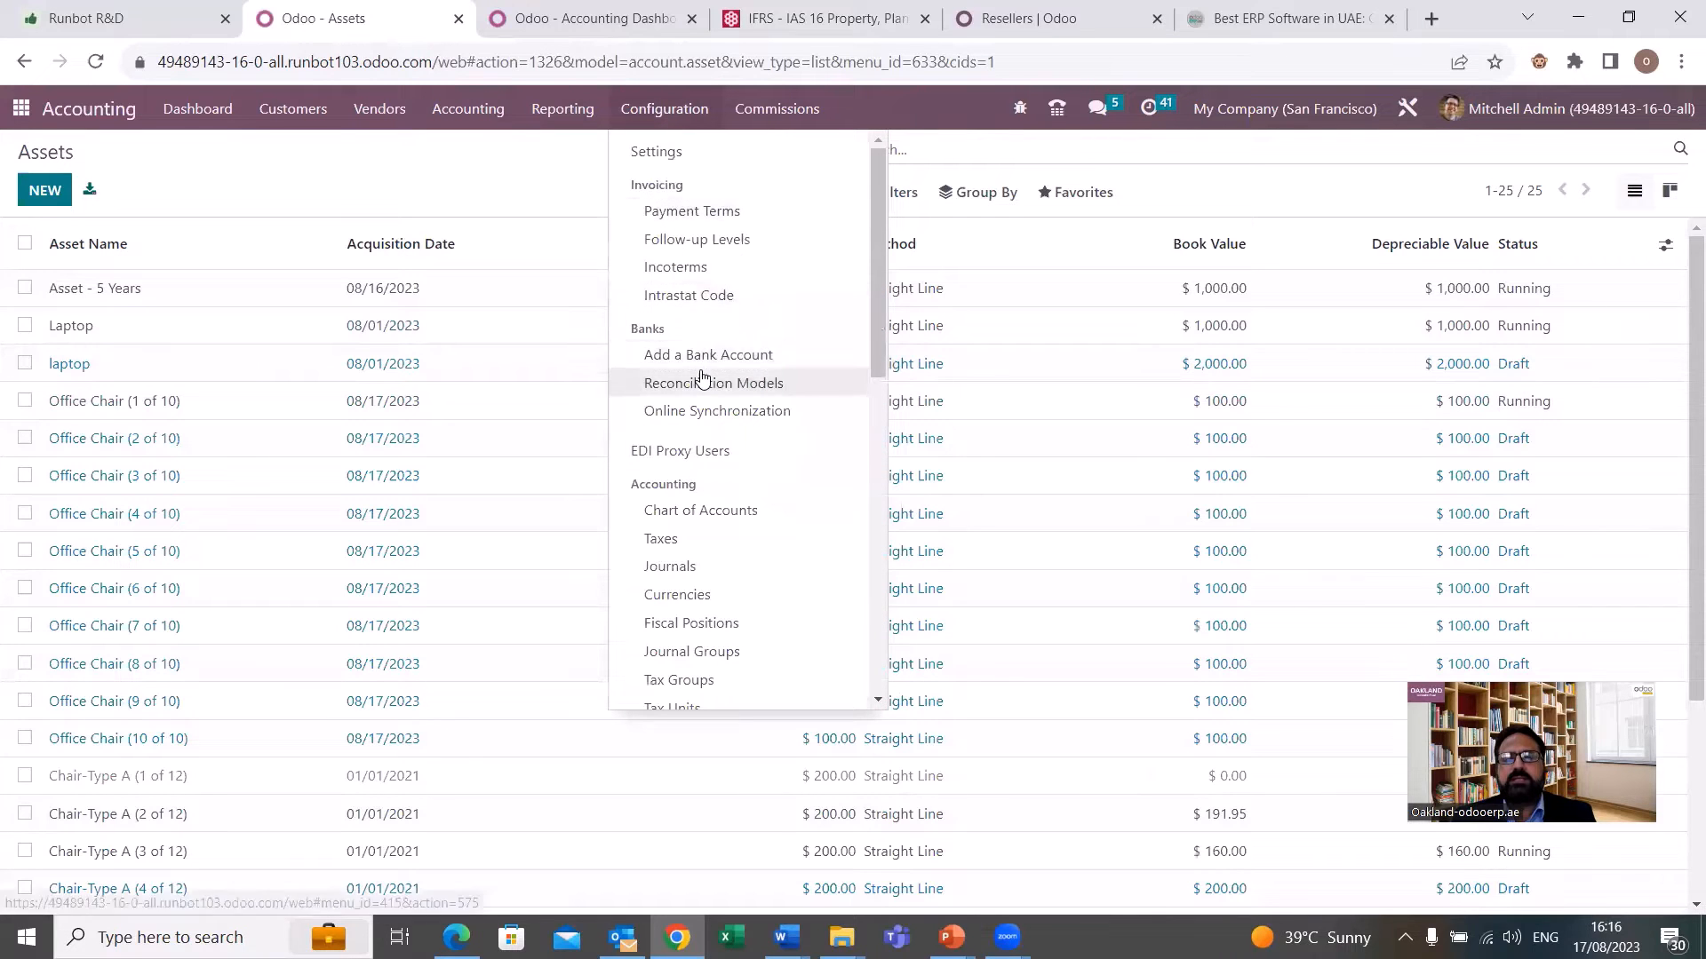
scroll(702, 378, "down", 2)
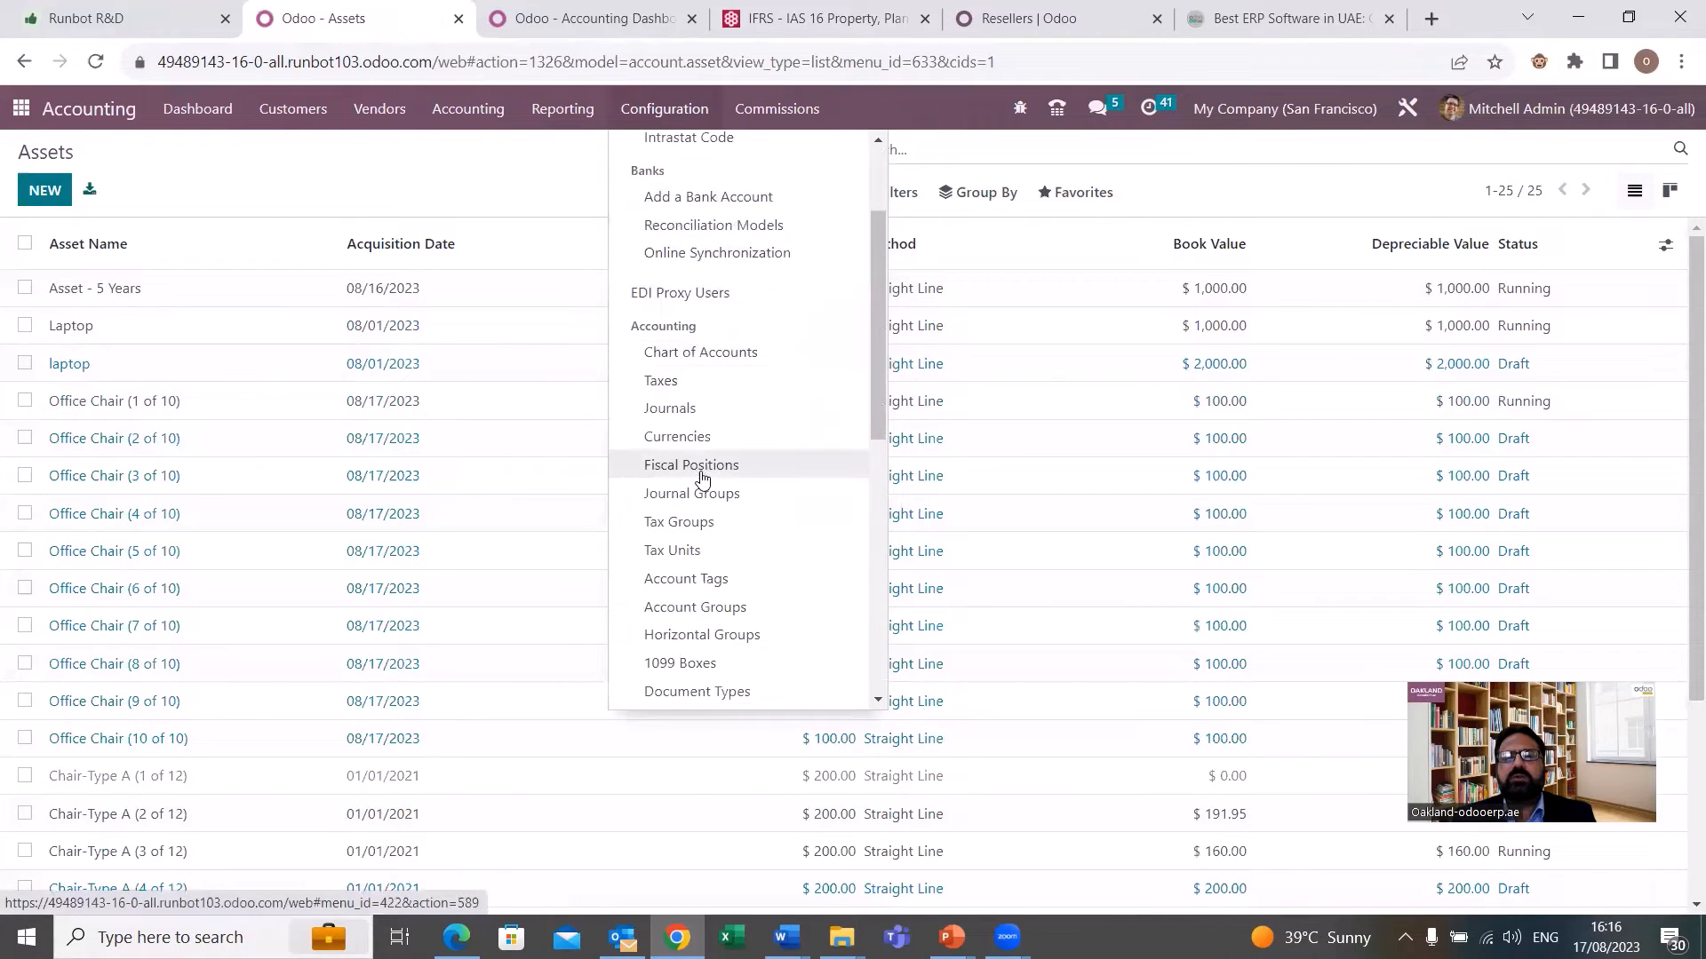
scroll(701, 478, "down", 4)
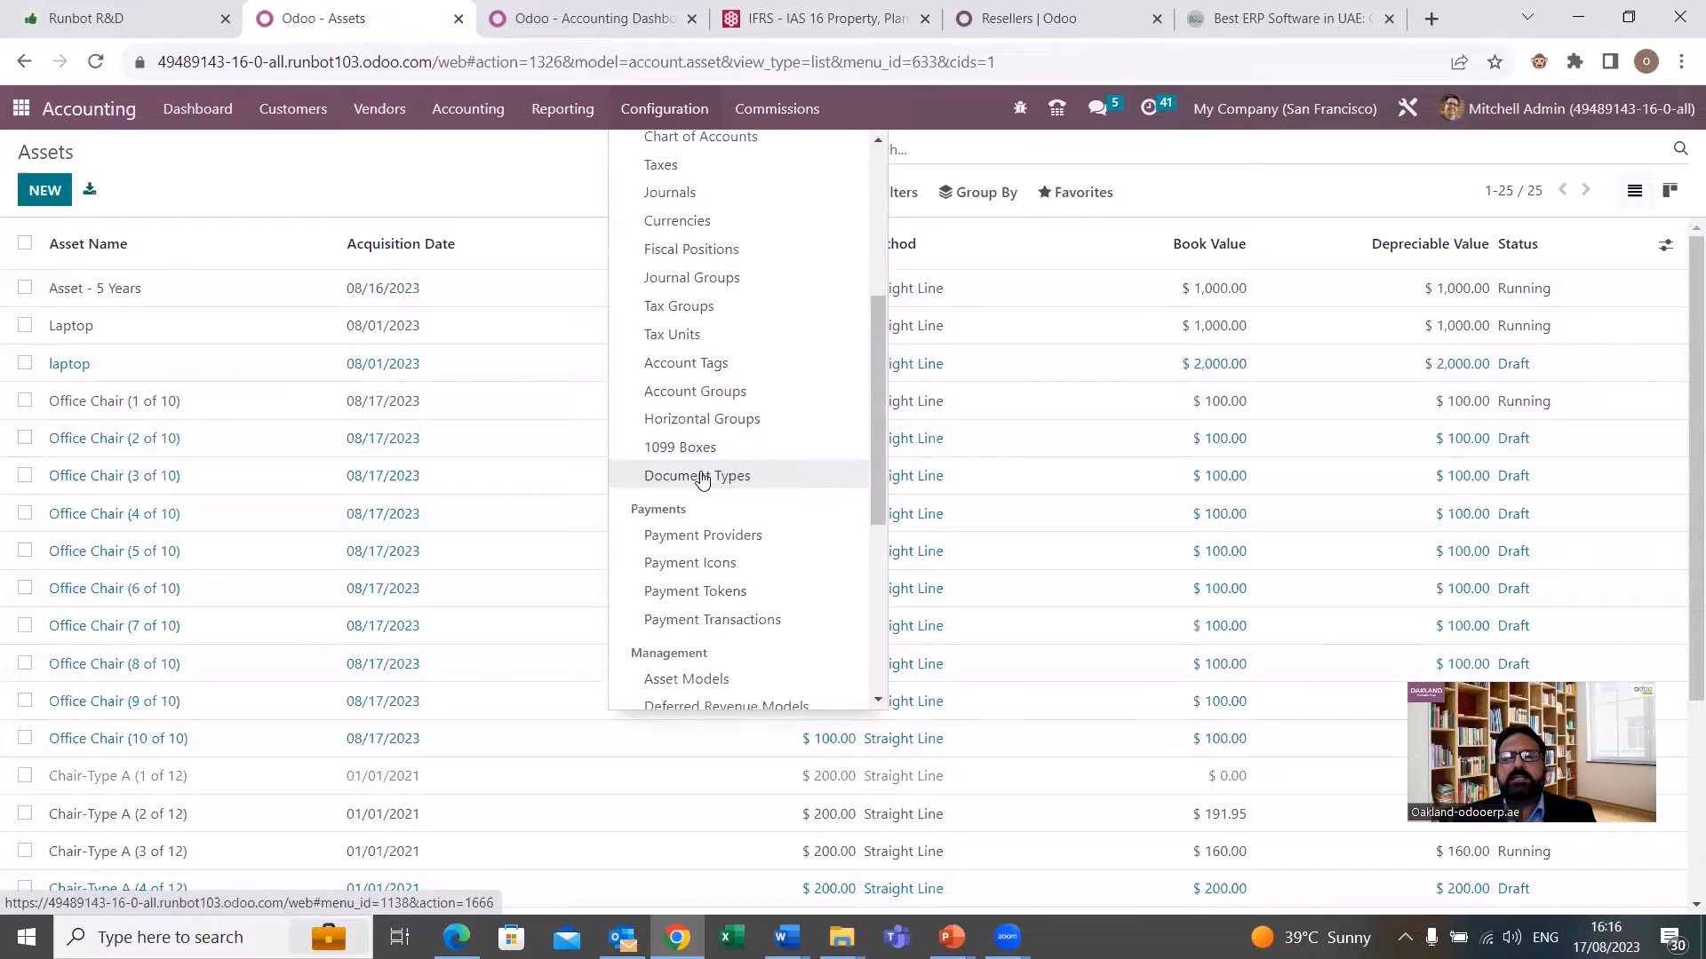
scroll(703, 480, "down", 1)
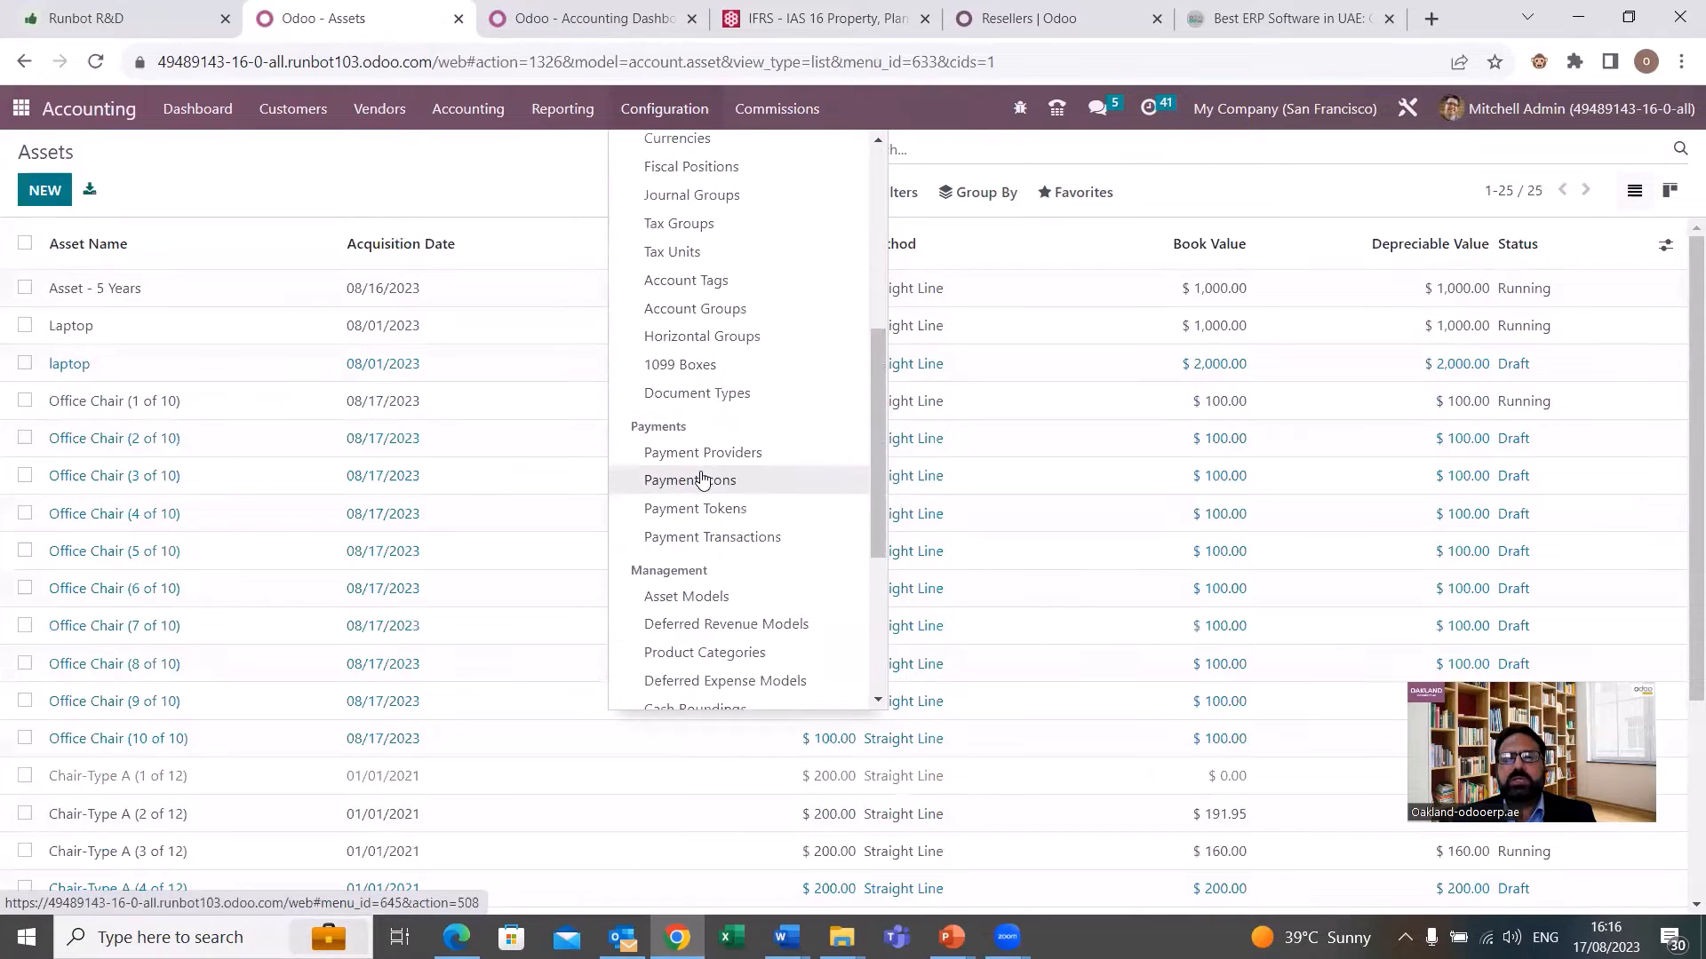
left_click(705, 583)
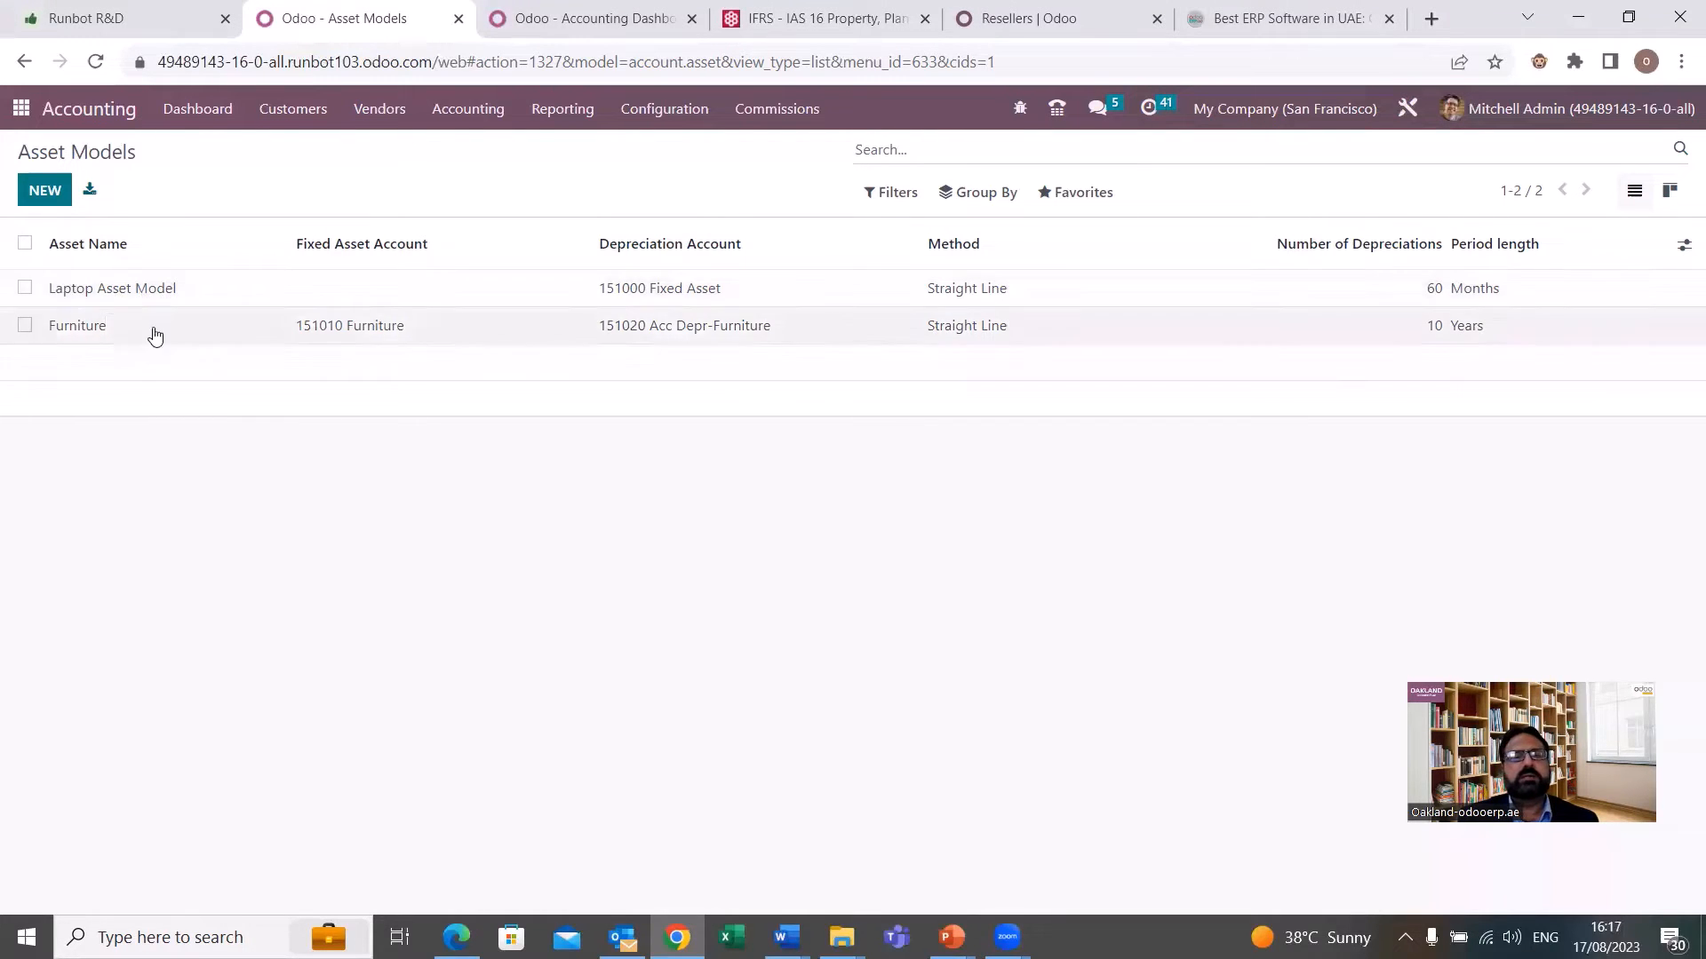
Open the Furniture asset model and examine its available depreciation methods, duration and accounts.
left_click(315, 341)
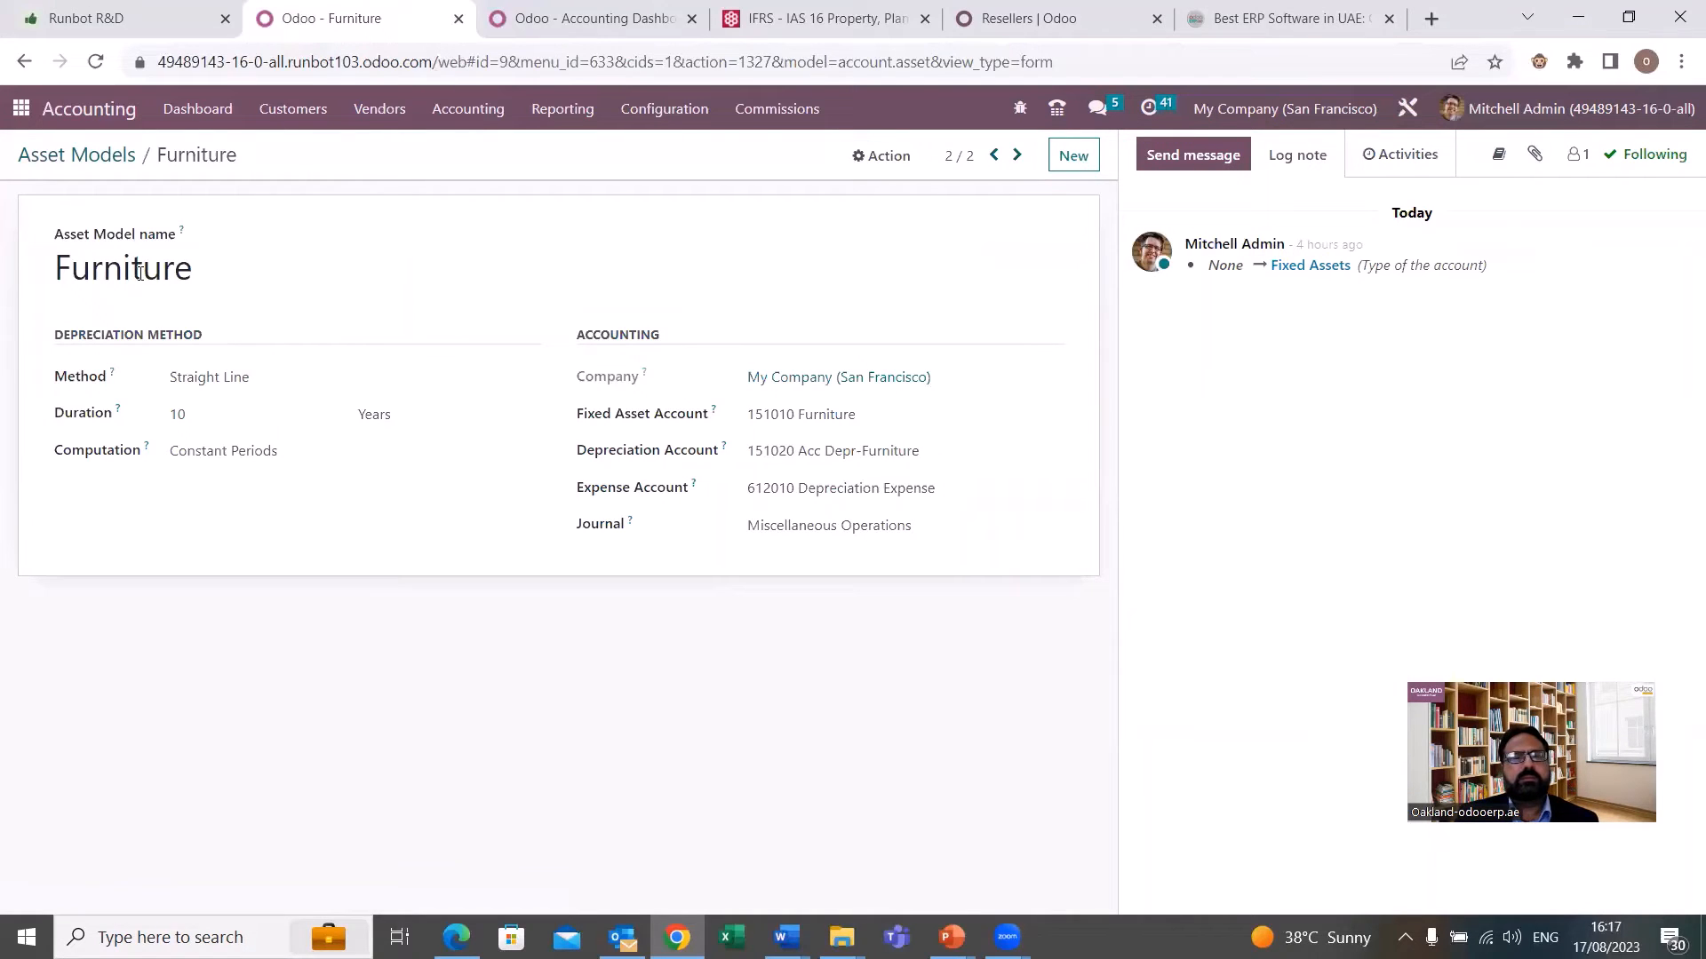
left_click(226, 411)
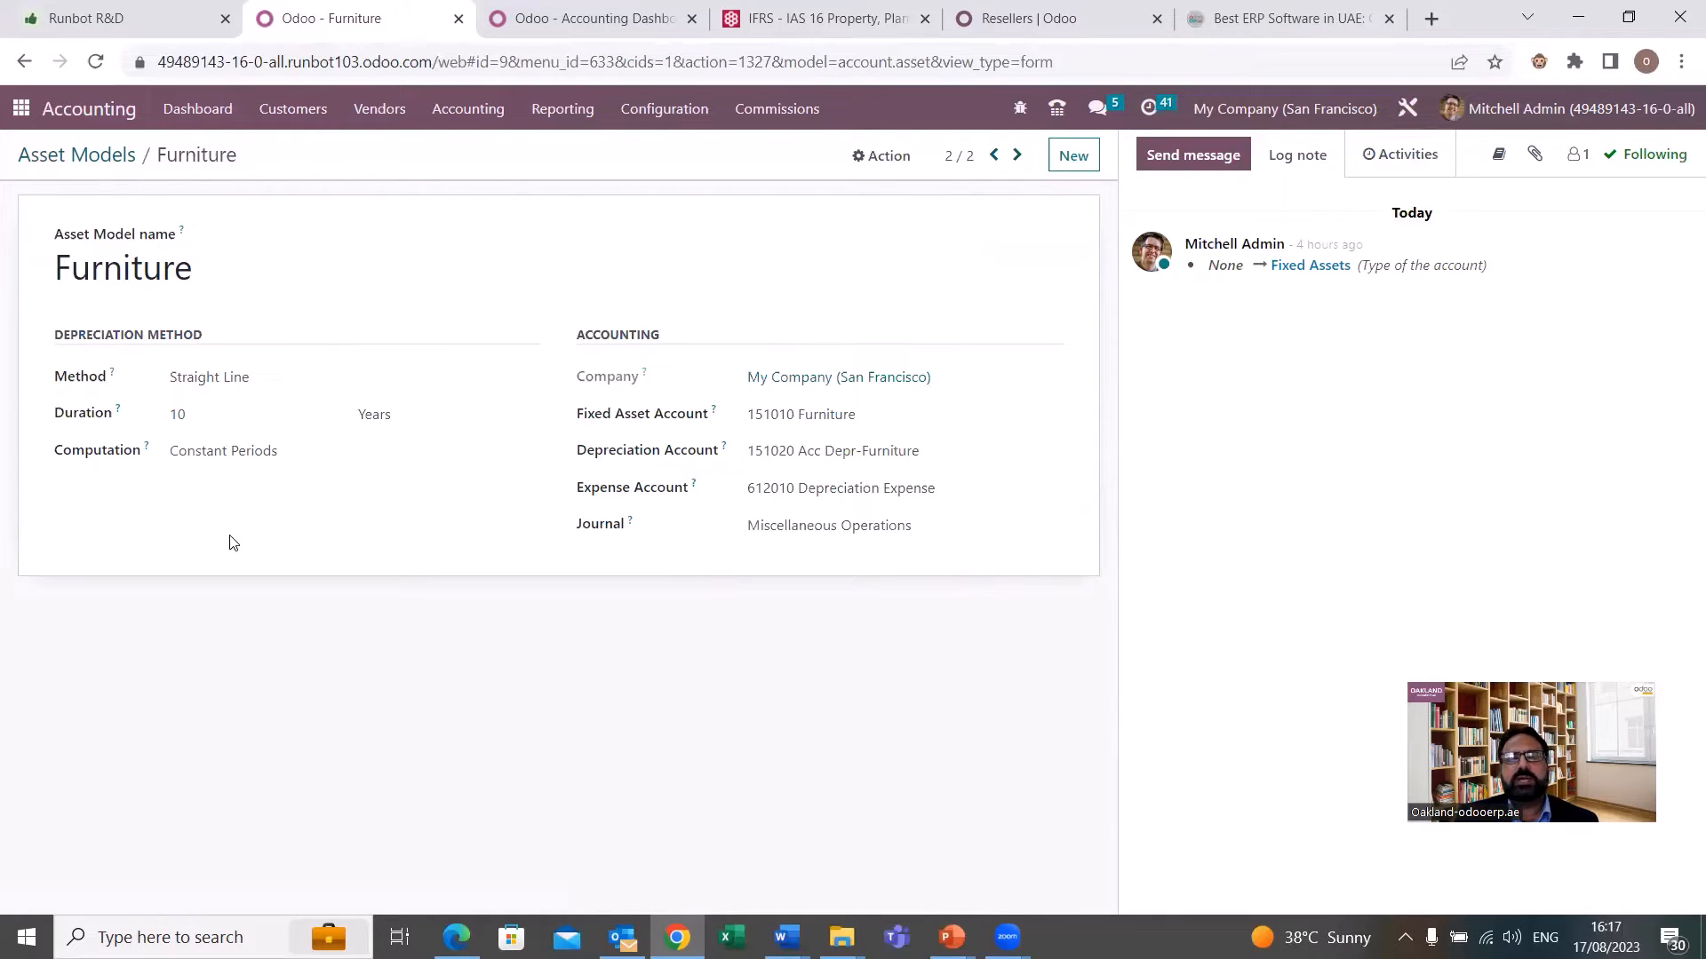
left_click(287, 390)
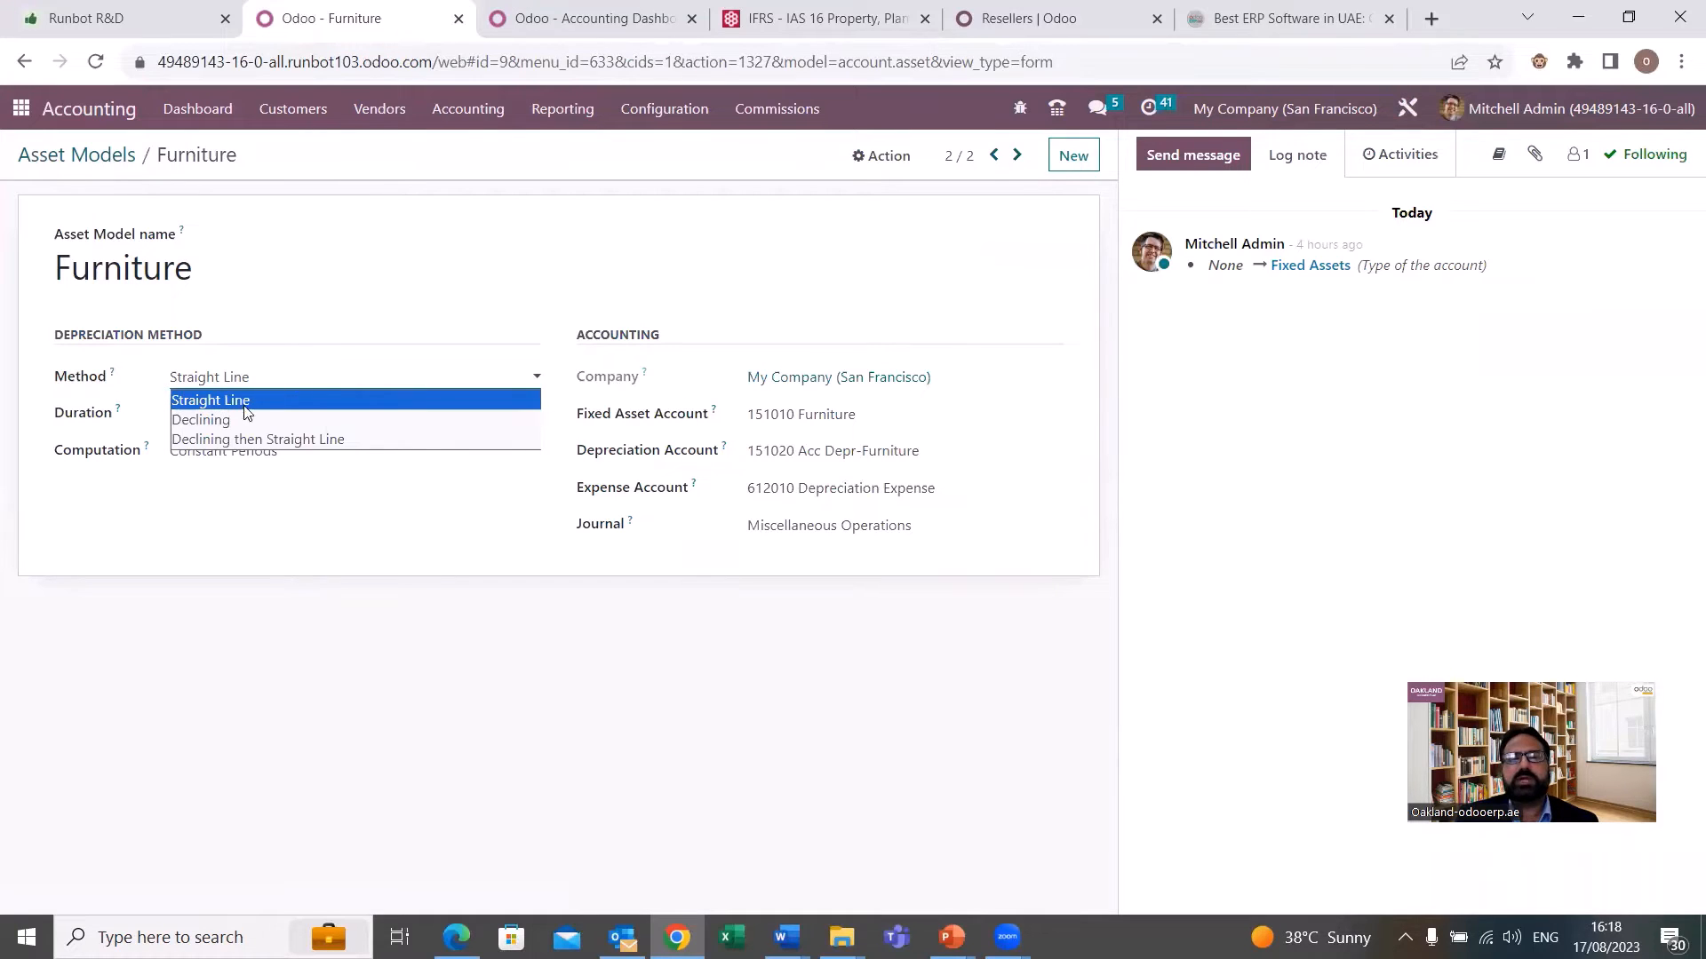
left_click(101, 389)
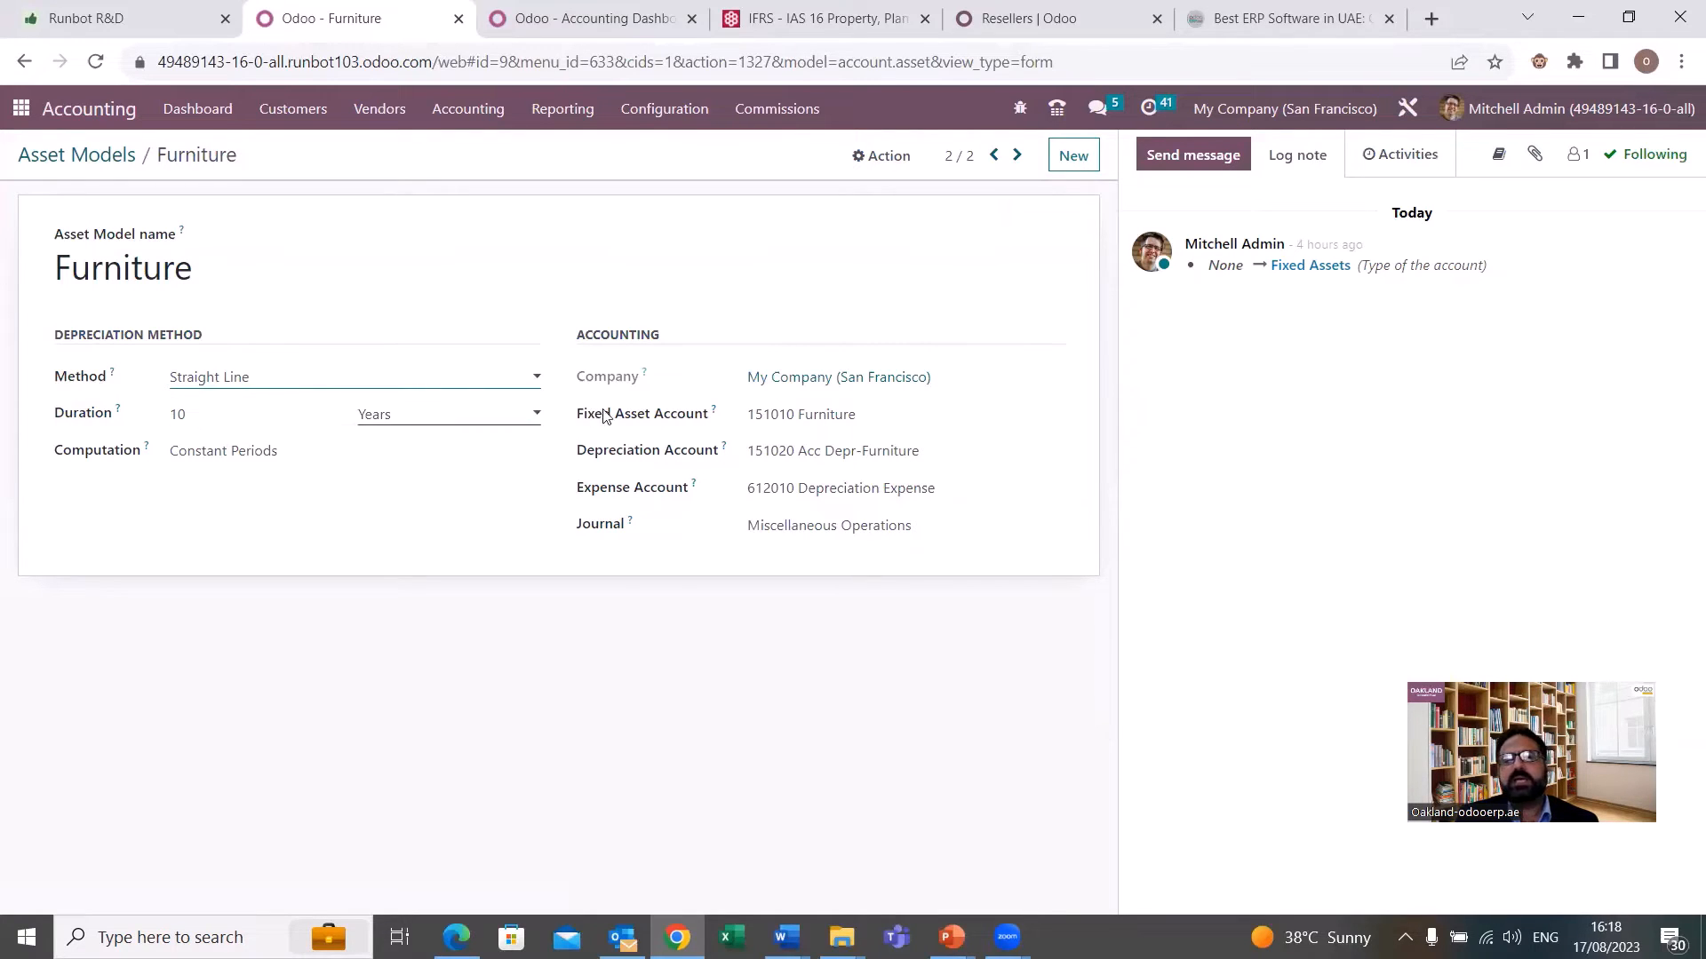
mouse_move(644, 378)
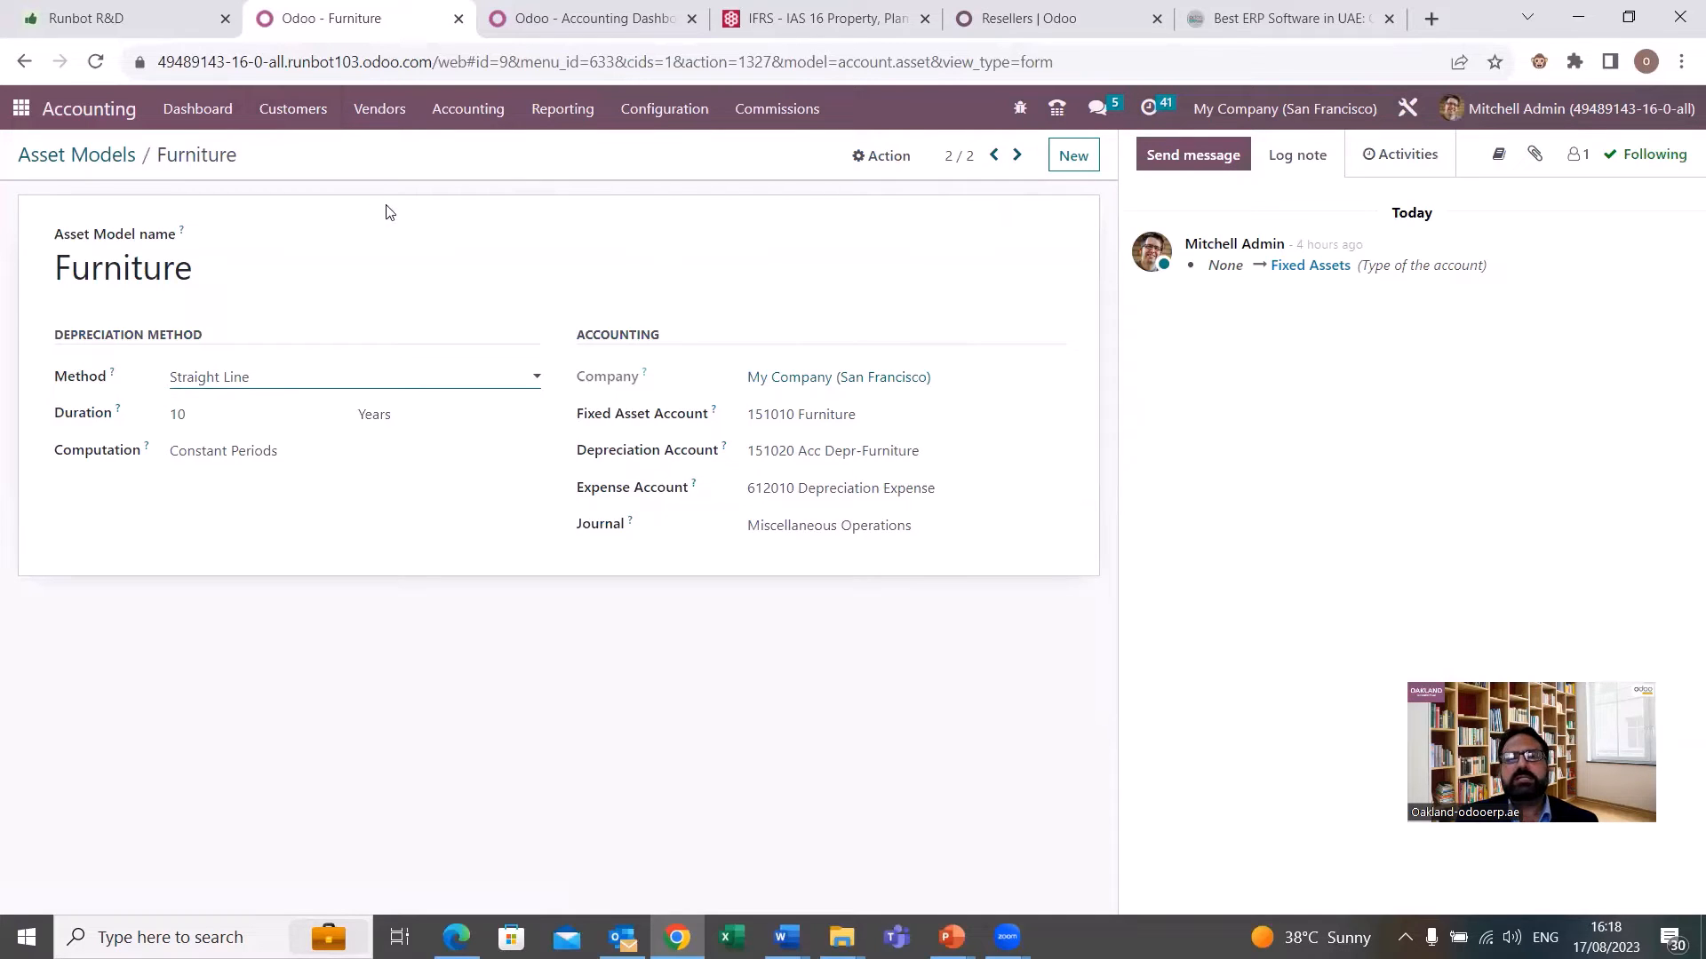
Create a new vendor bill with Wood Corner as the vendor.
left_click(379, 108)
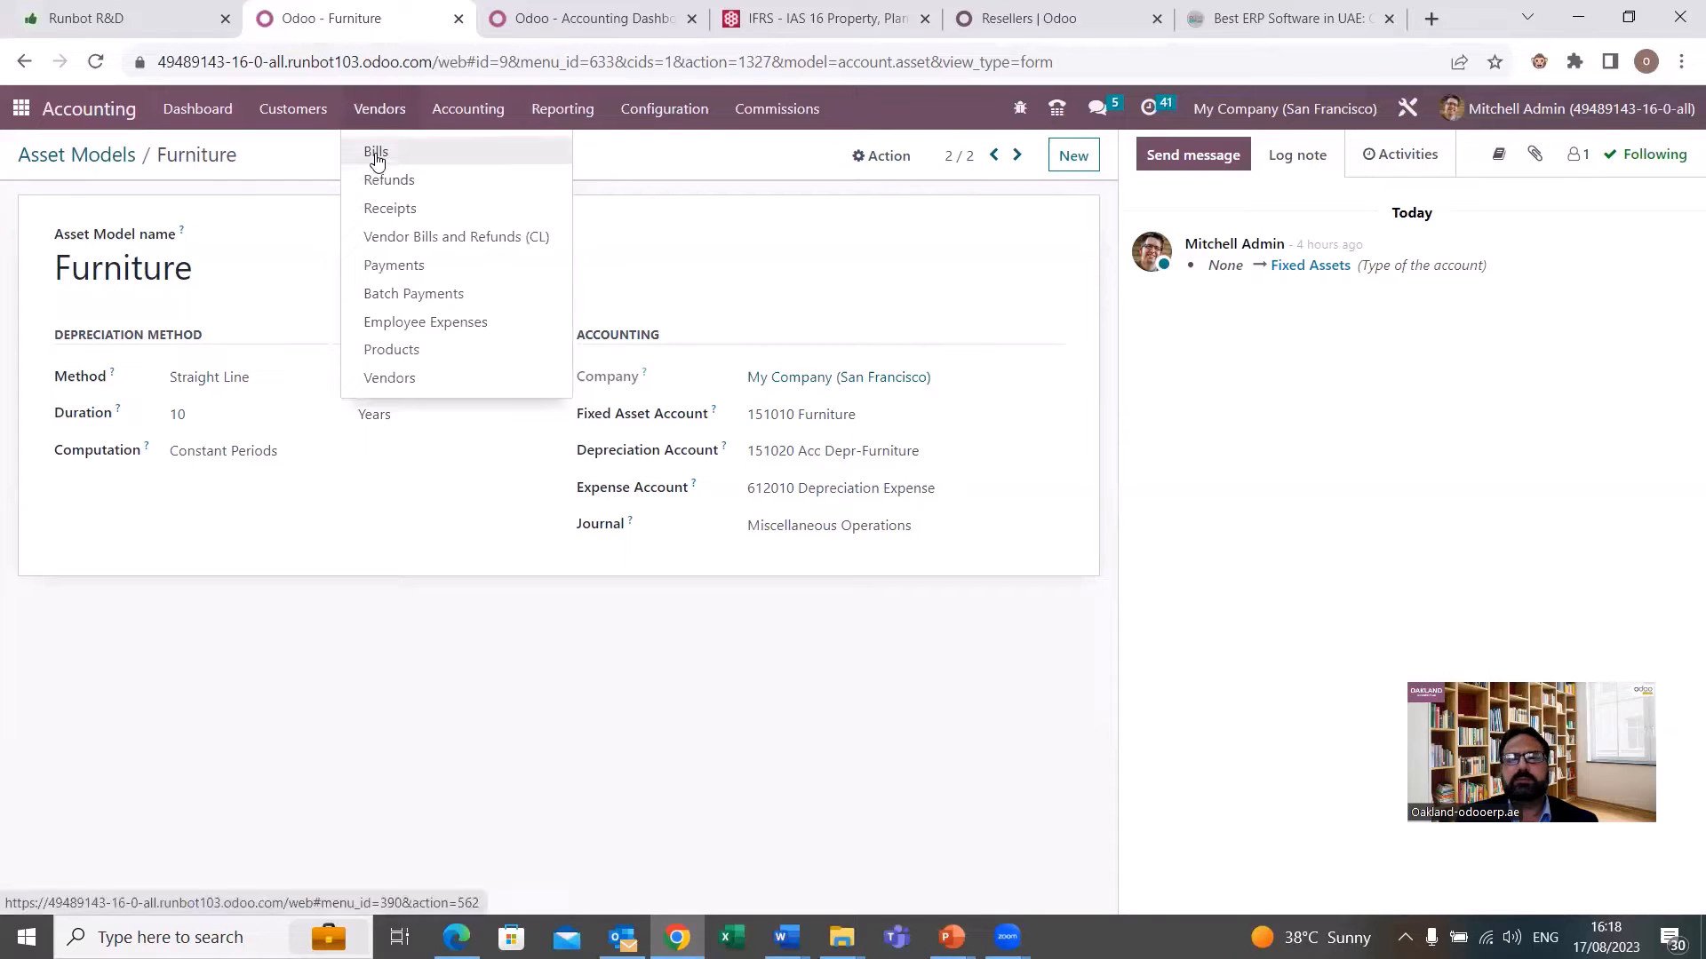
left_click(377, 156)
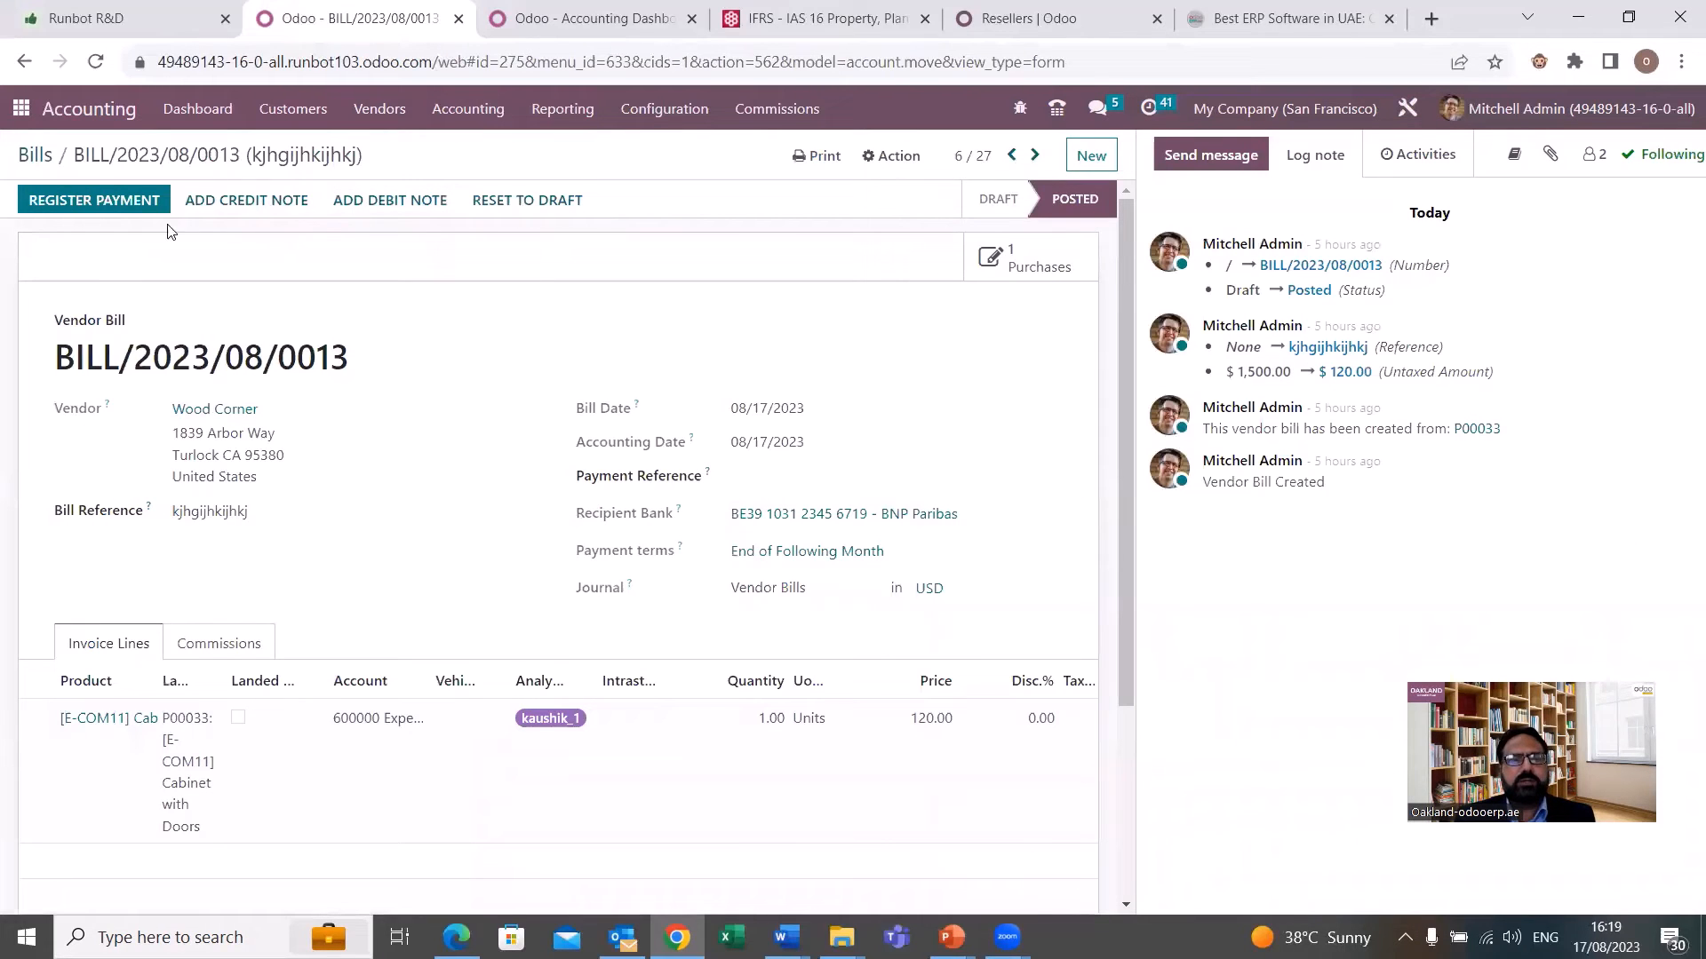
left_click(50, 171)
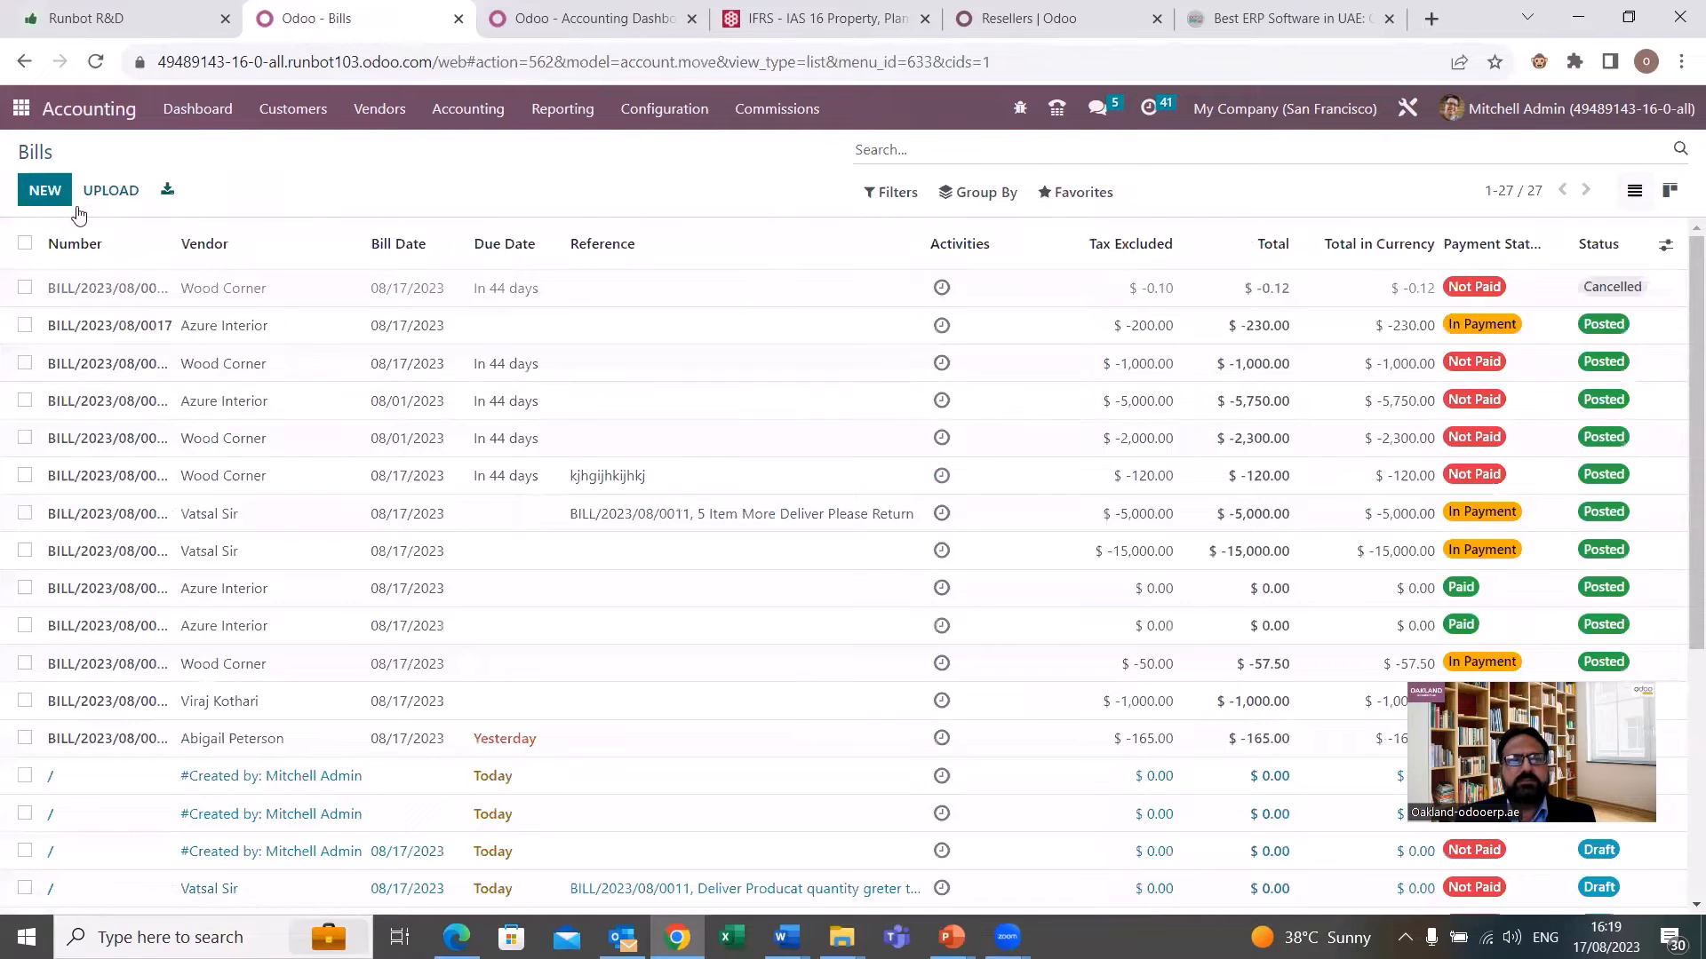
left_click(51, 191)
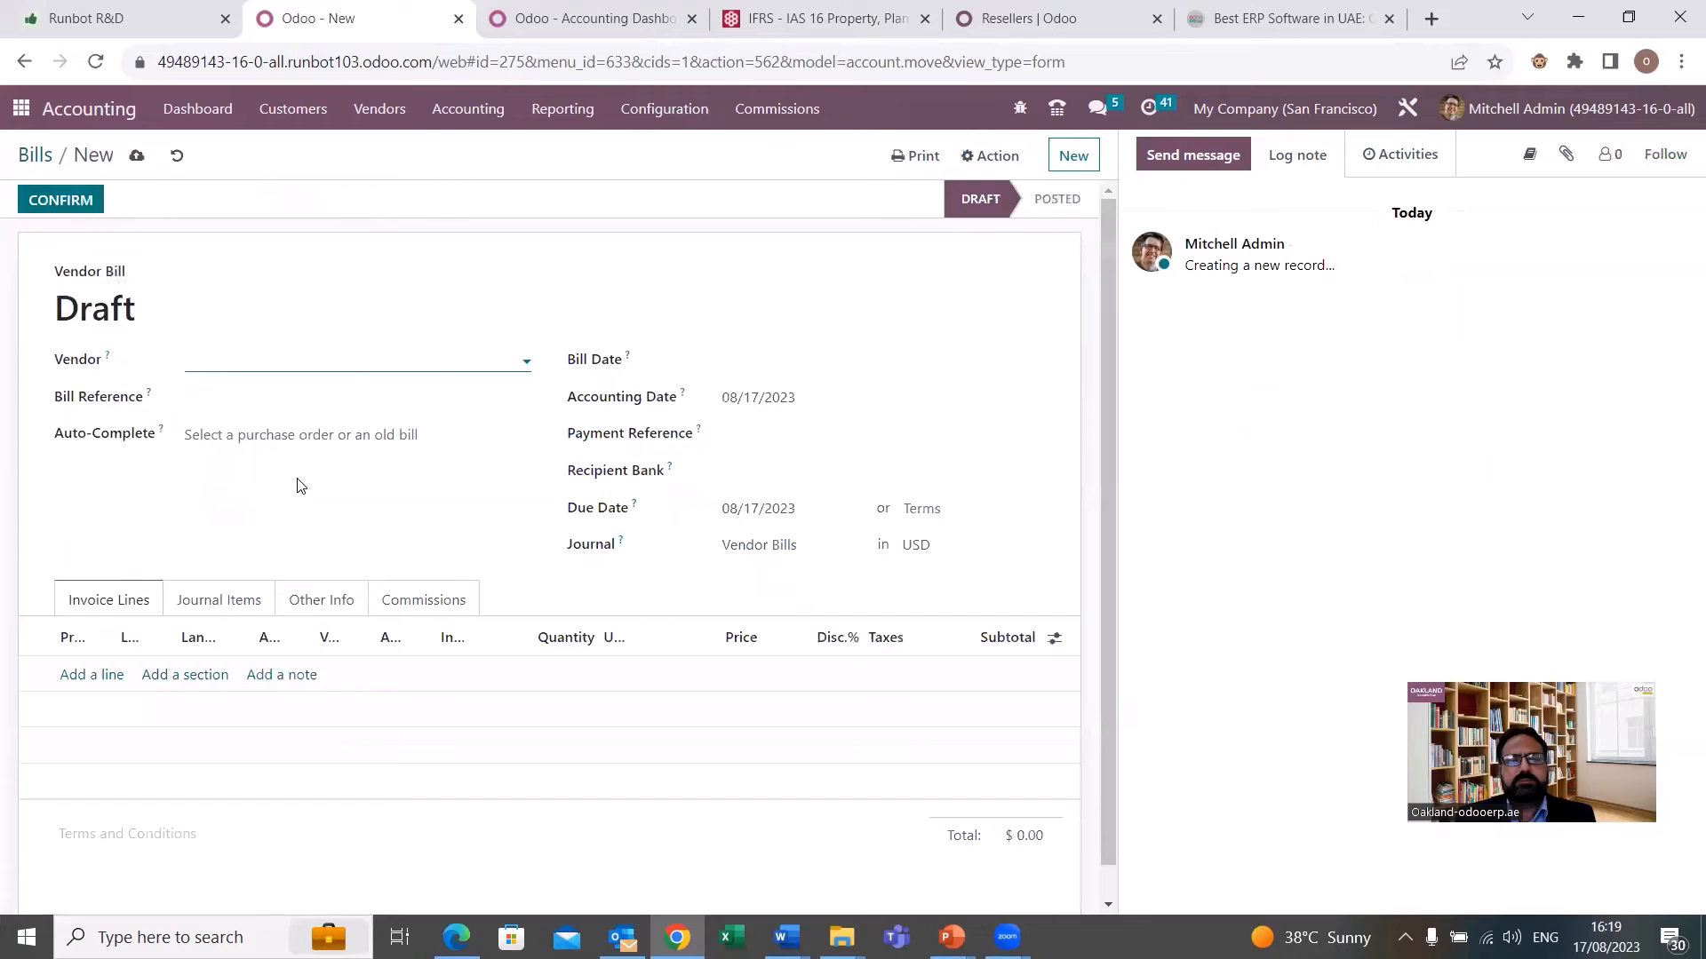
left_click(346, 362)
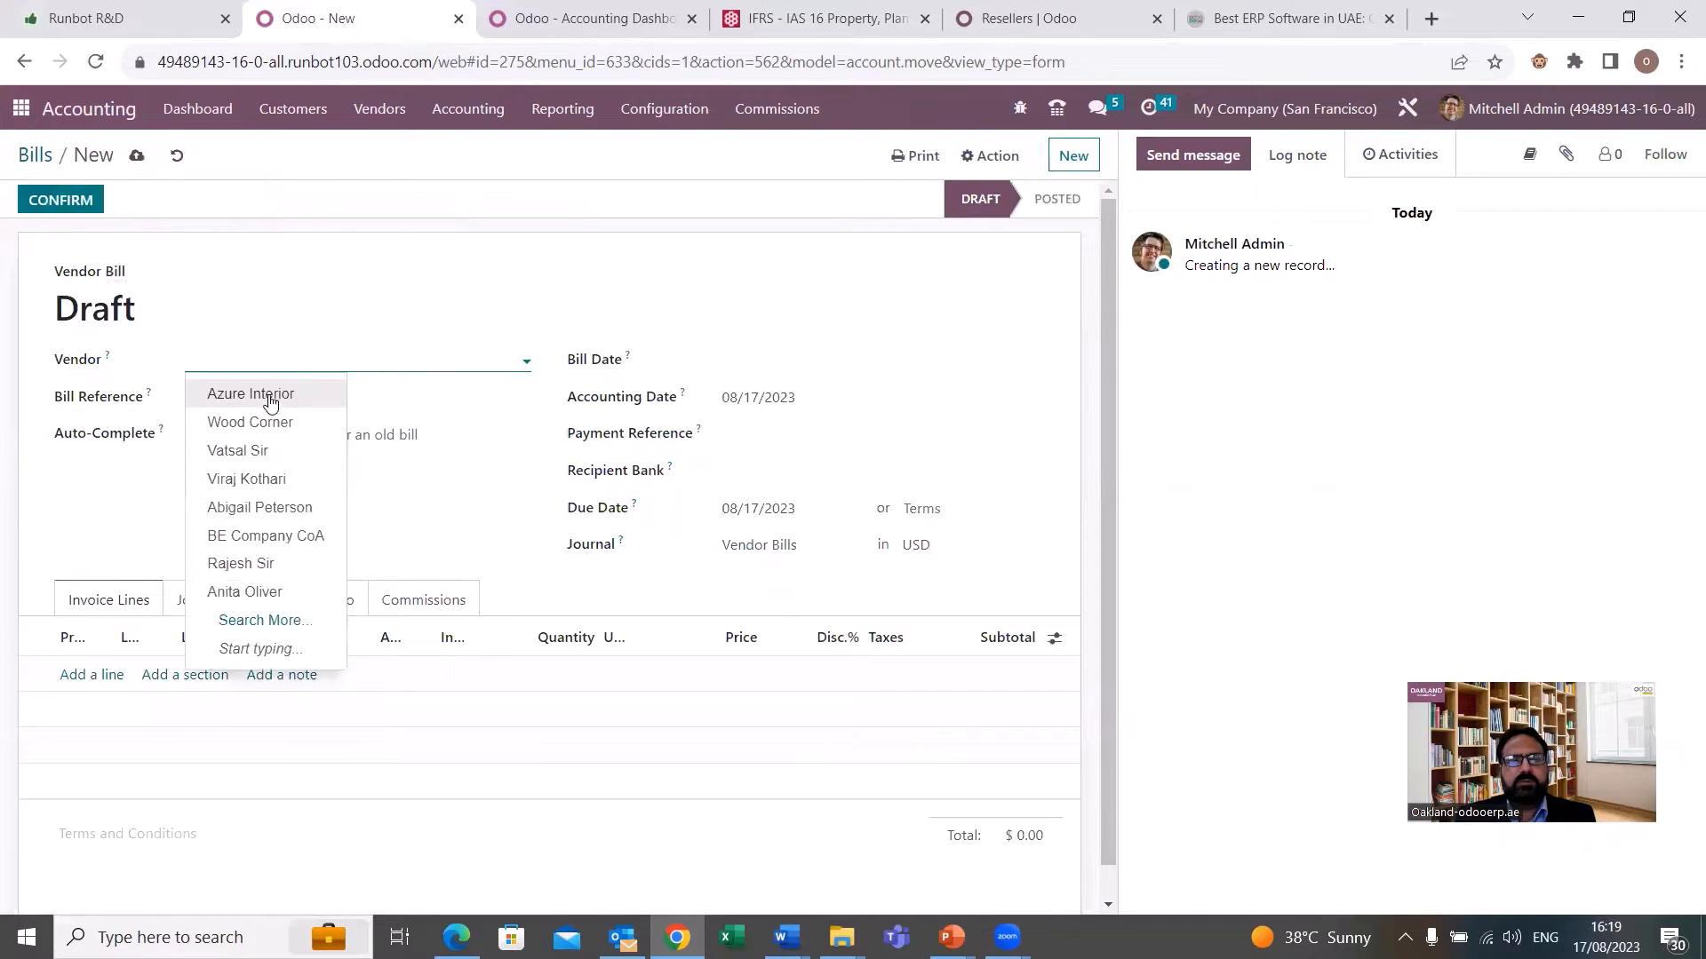
left_click(277, 432)
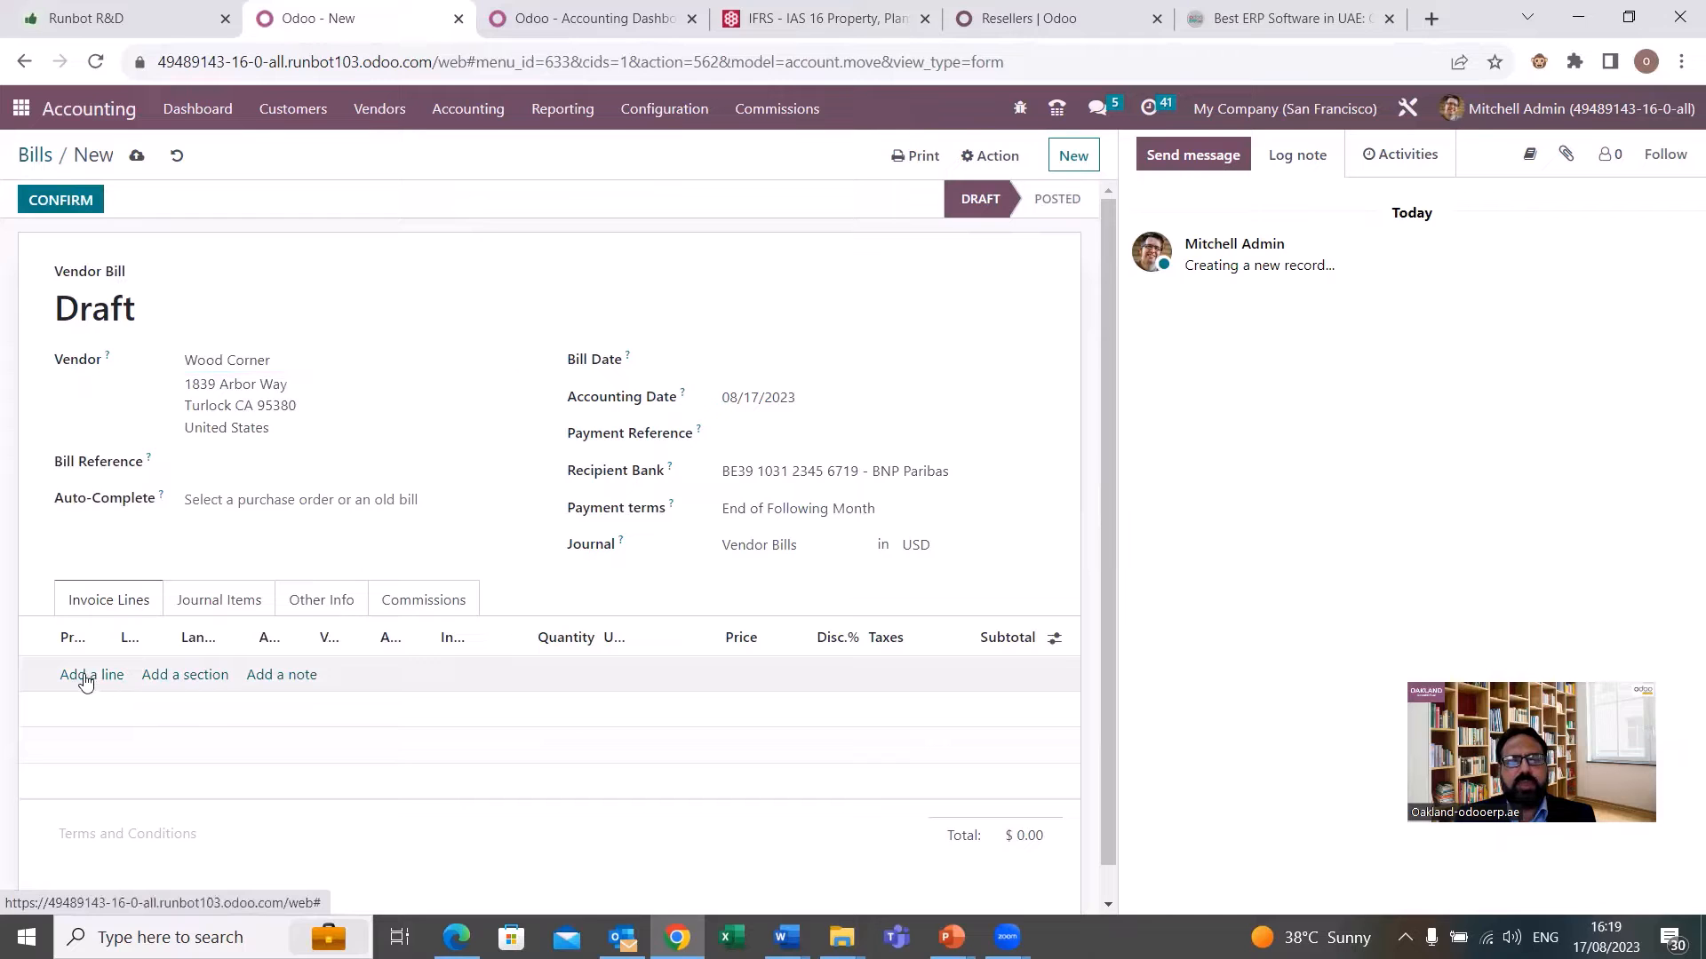
Add an invoice line labelled Office Tables on account 151010 Furniture and widen the account column.
left_click(92, 676)
left_click(148, 678)
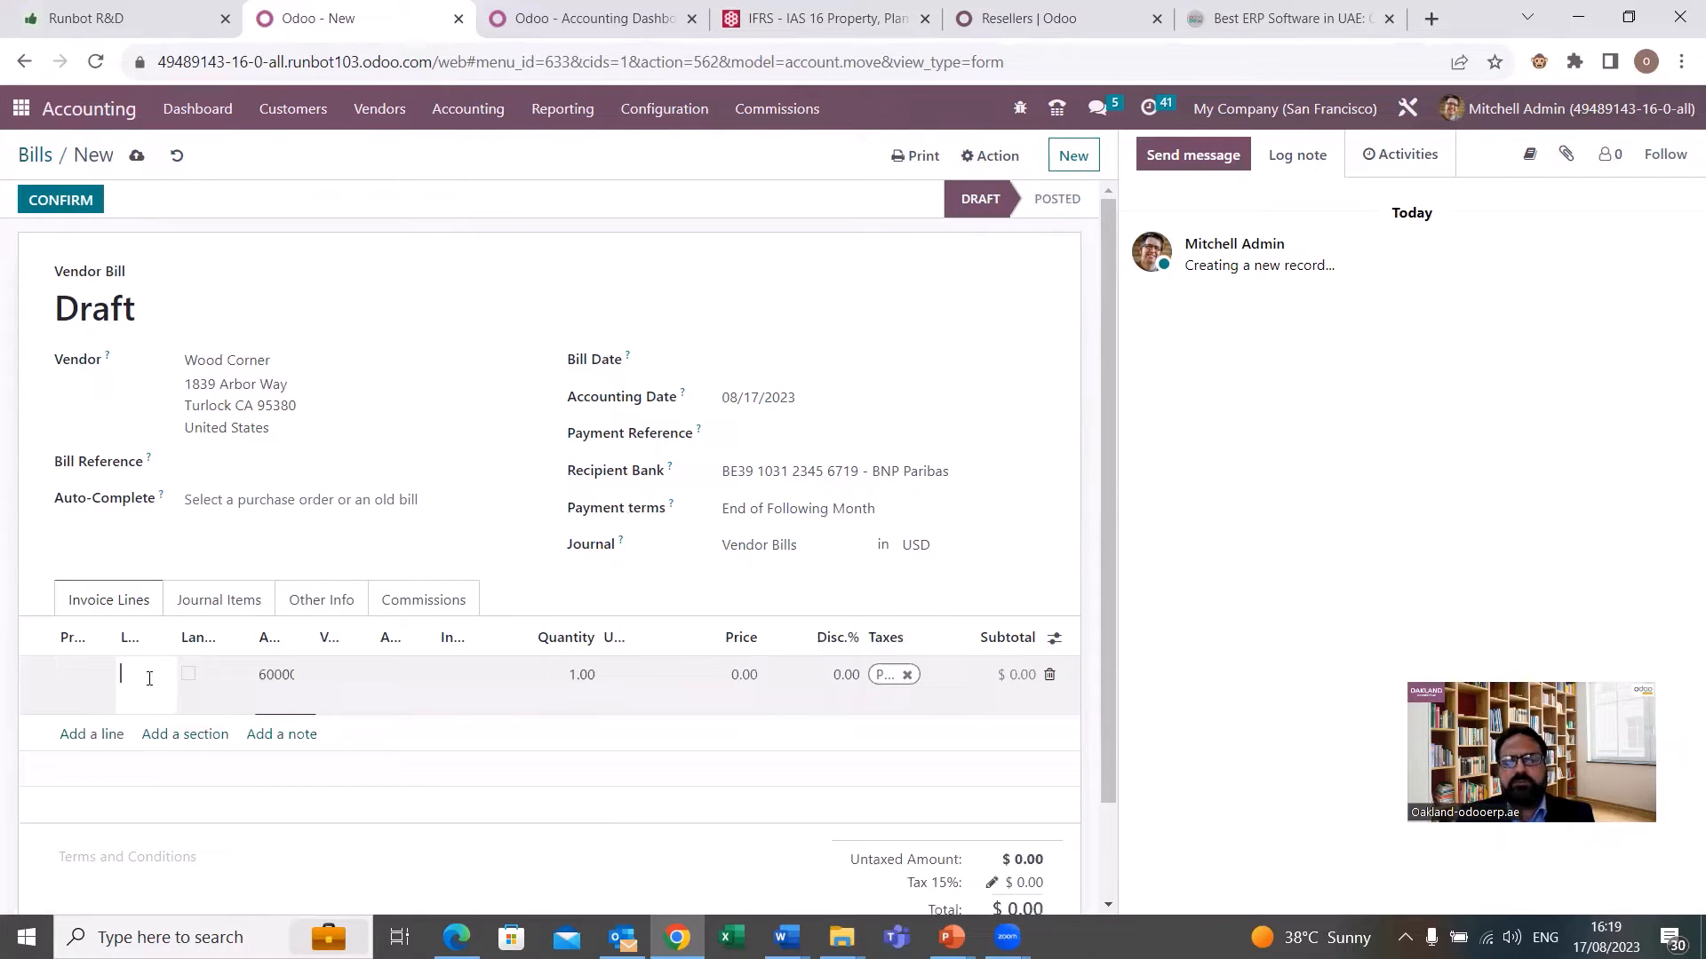
type("Tabl")
key("BackSpace")
key("BackSpace")
key("BackSpace")
key("BackSpace")
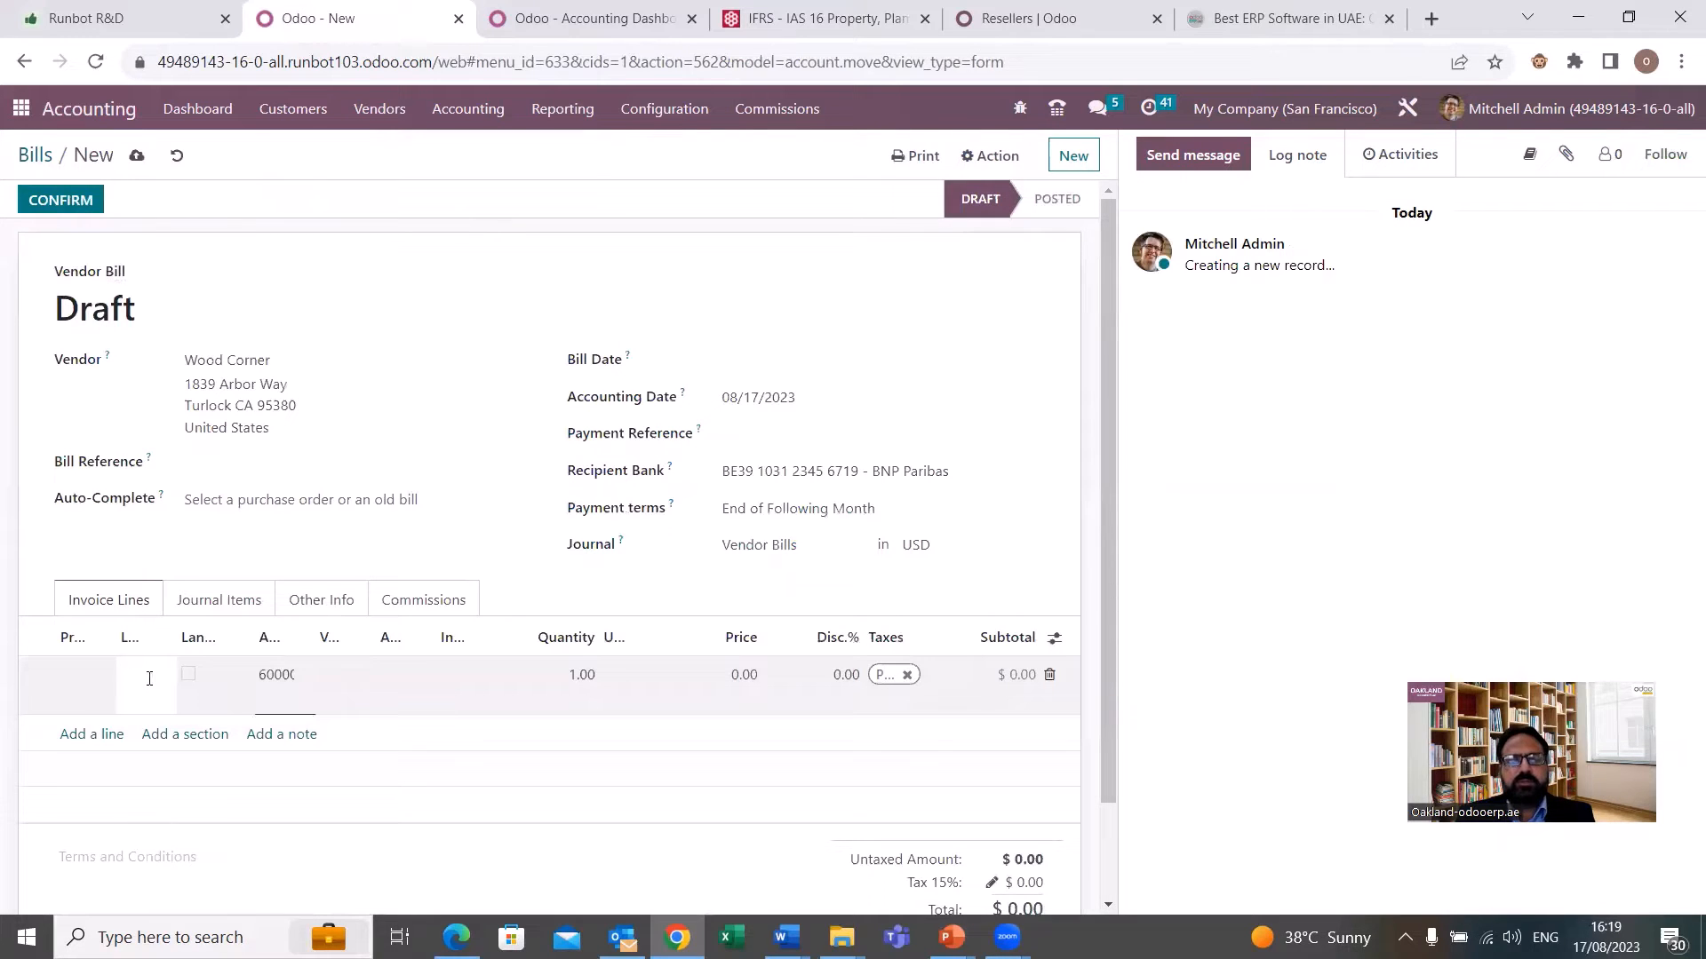
type("Office Tables")
left_click(275, 696)
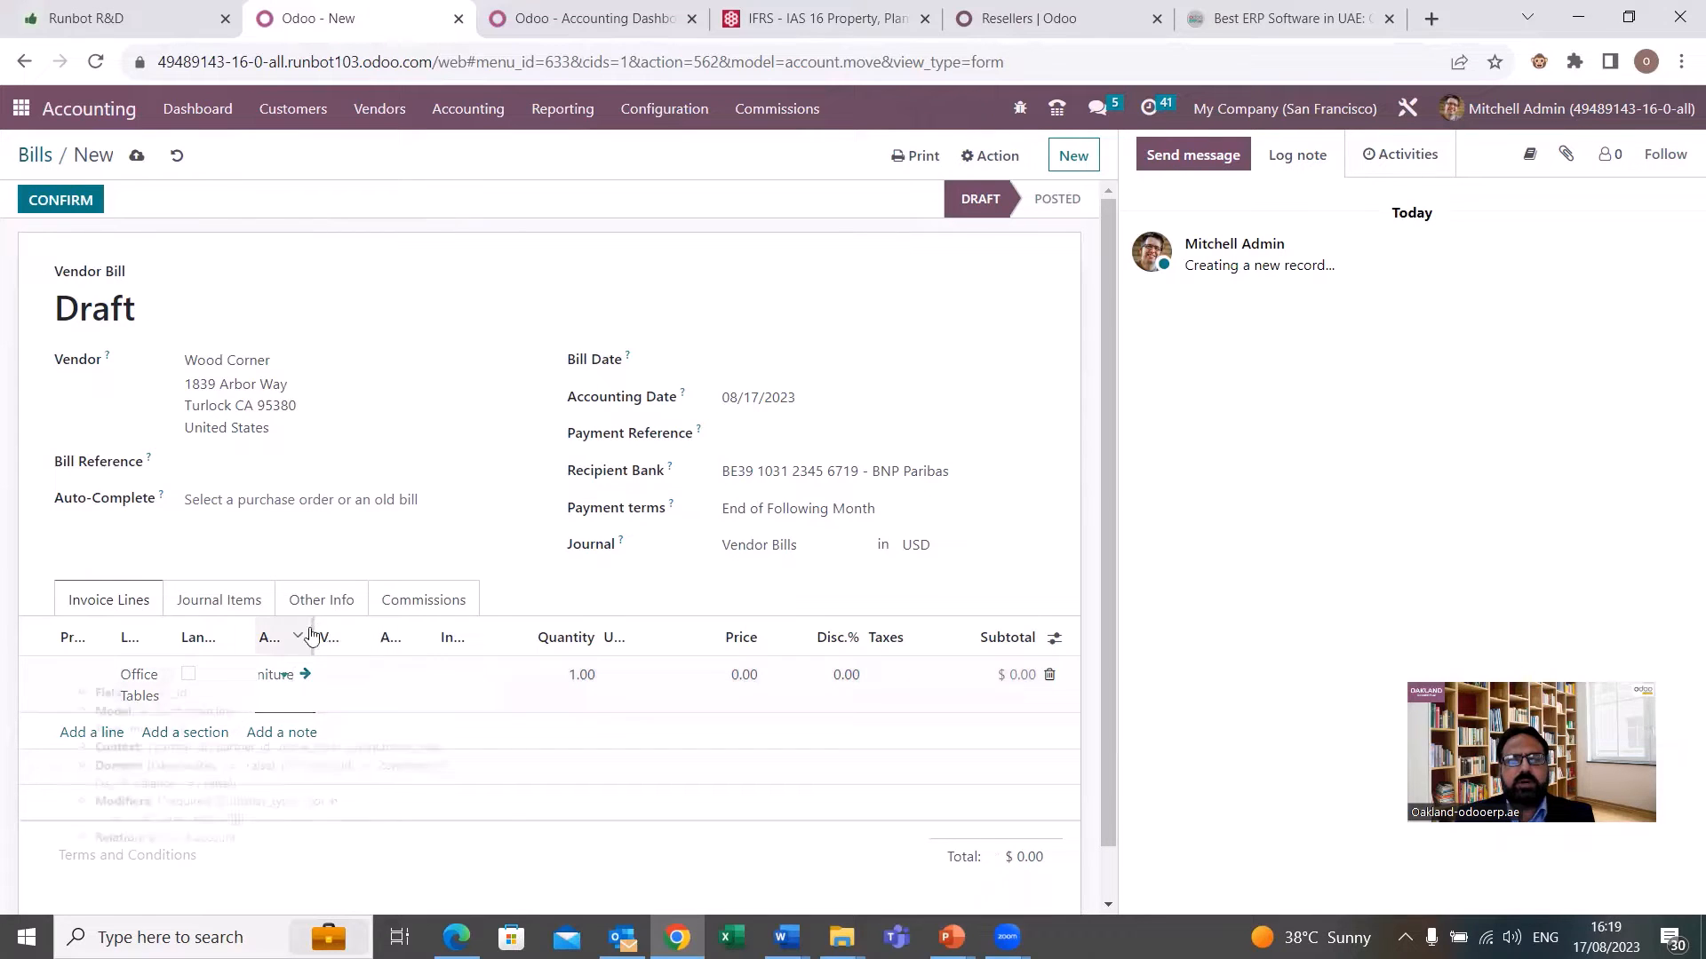
left_click(456, 637)
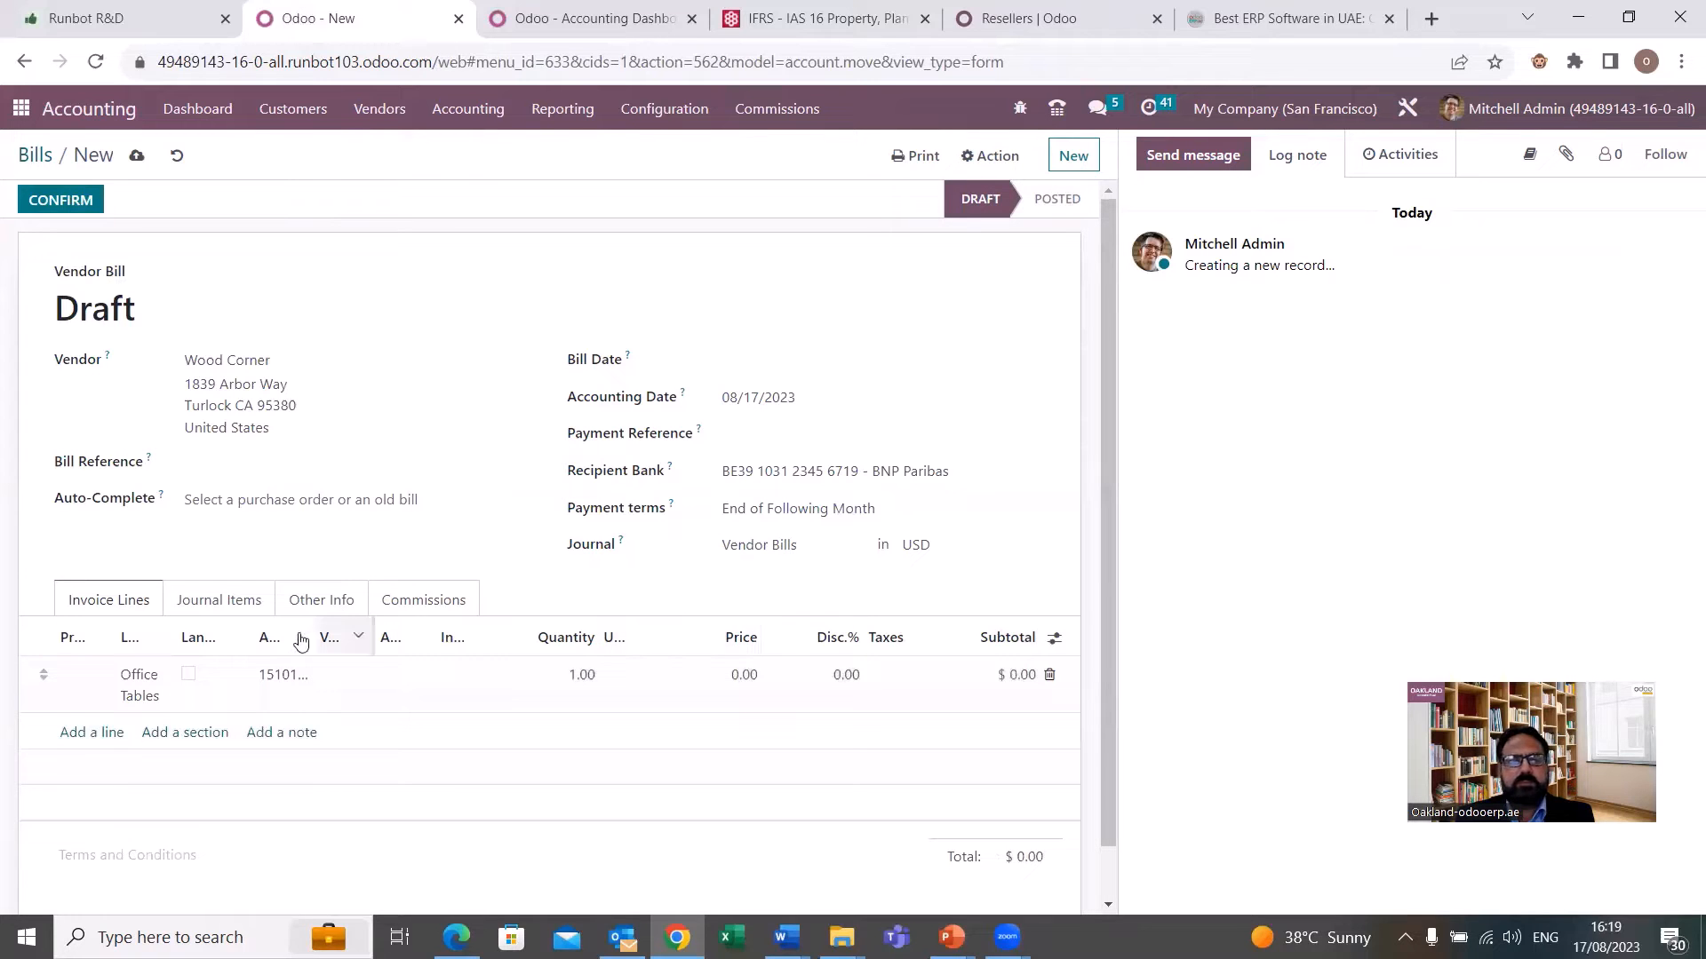
left_click_drag(313, 637, 450, 637)
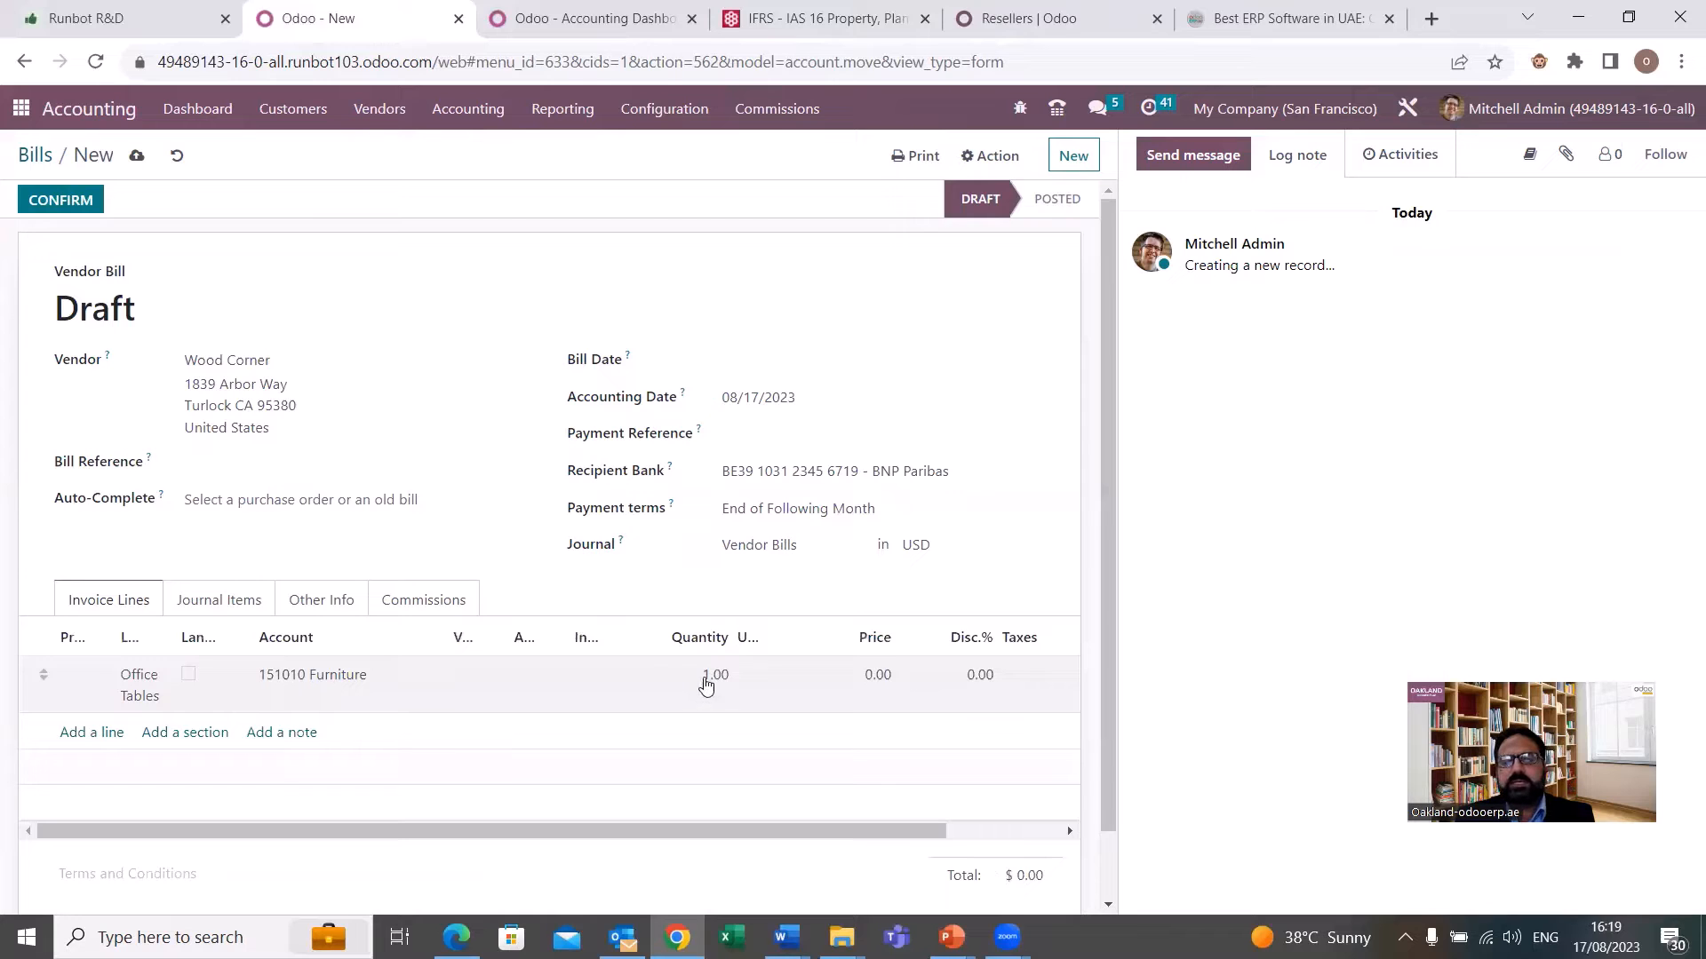
Set the Office Tables line's quantity to 10 and its price to 100.
left_click(704, 679)
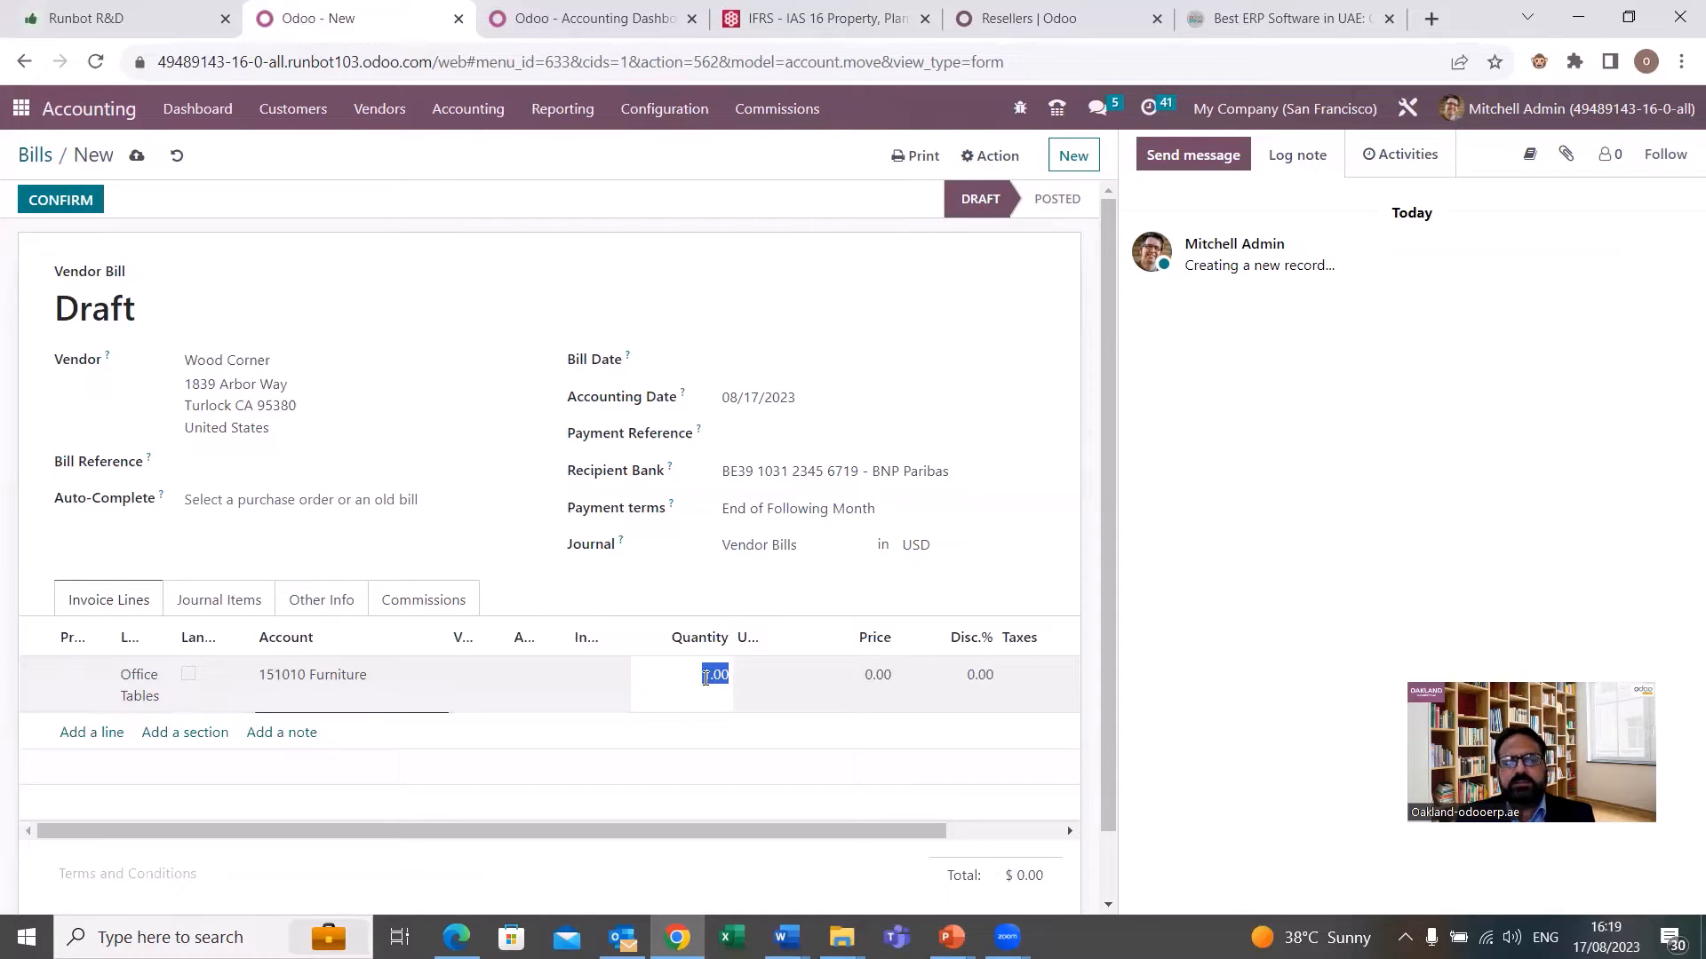
type("10")
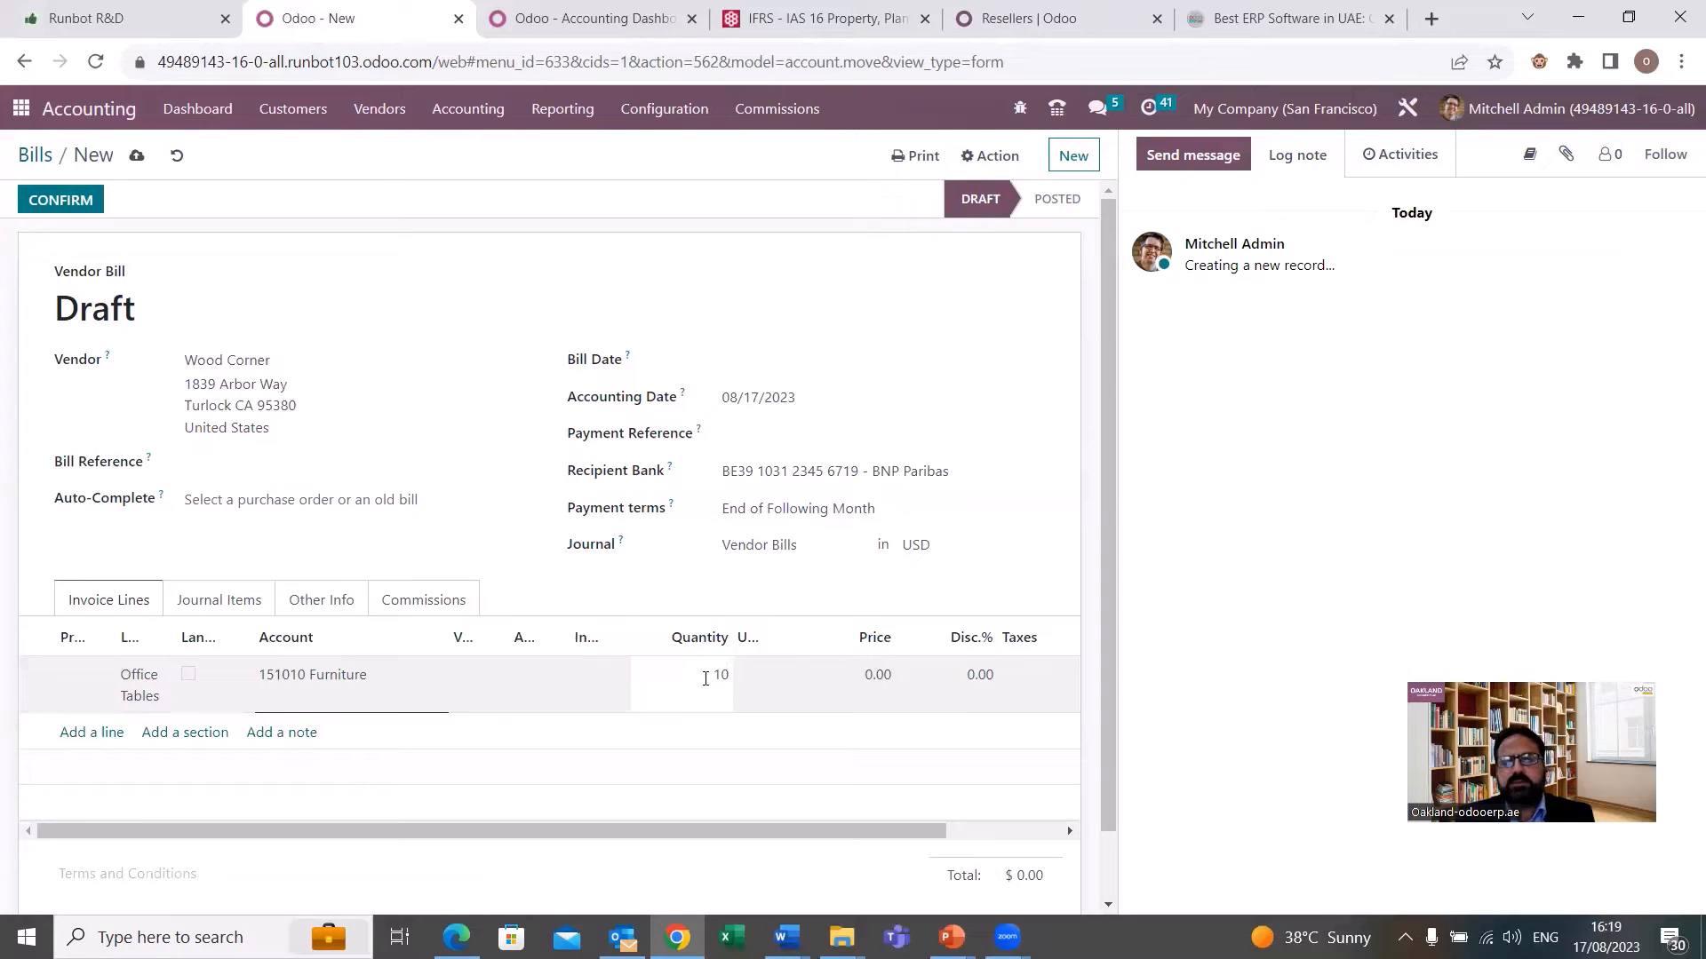
key("Tab")
key("Tab")
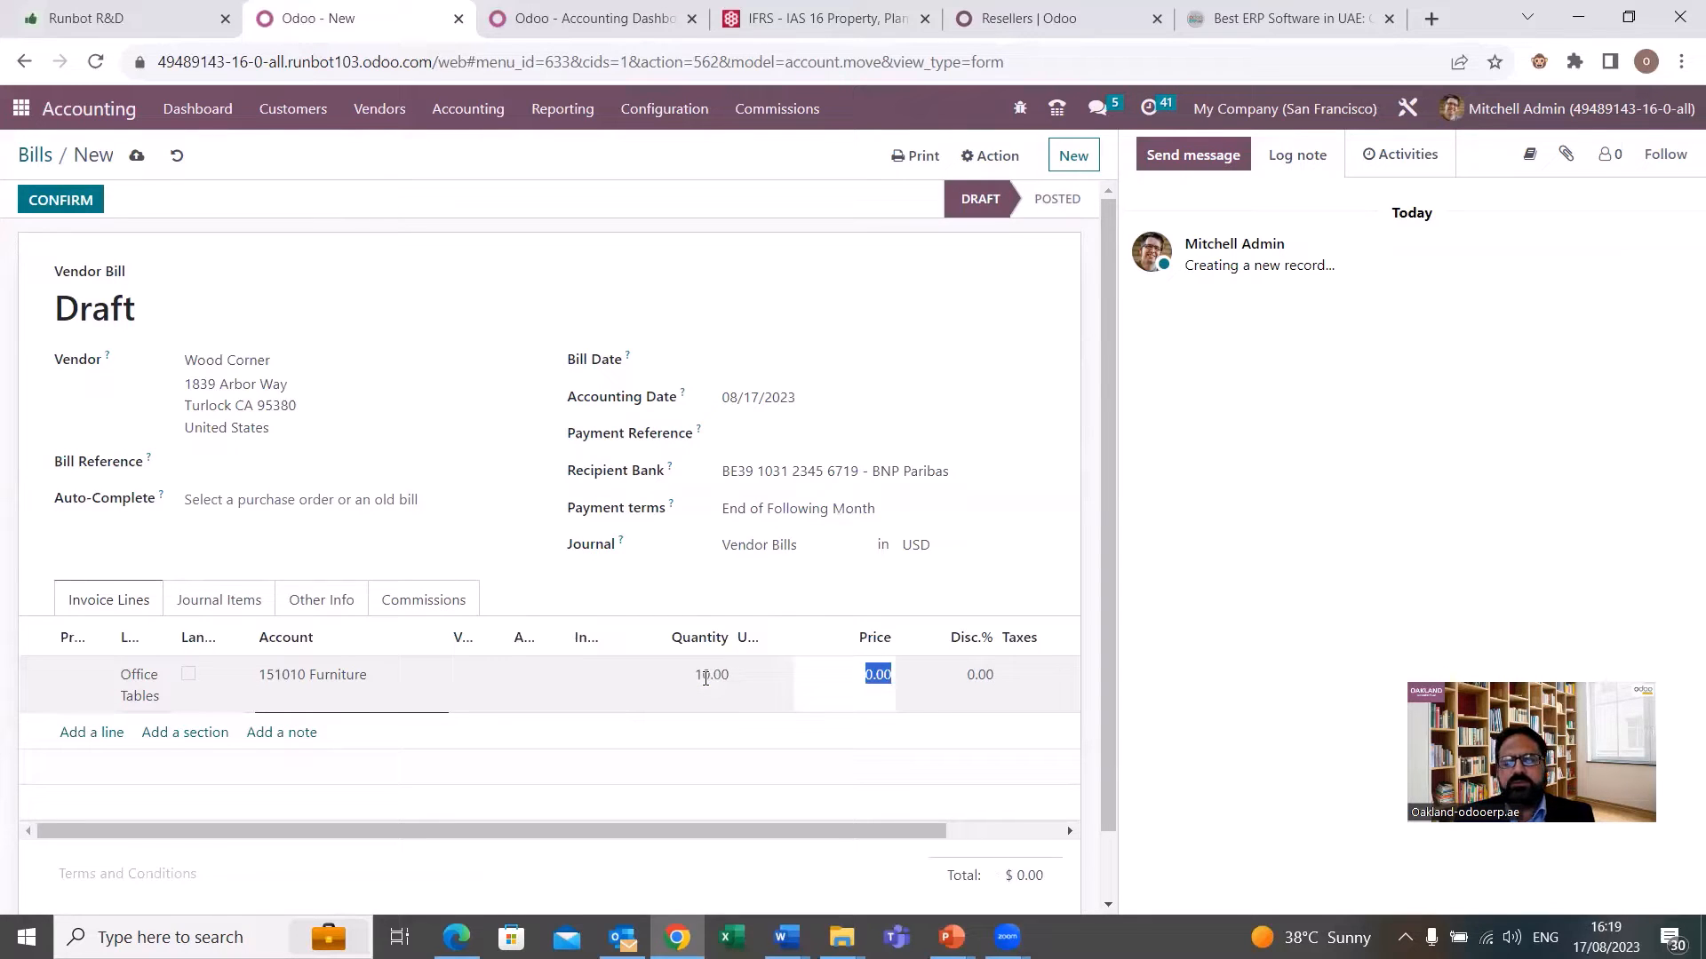
type("100")
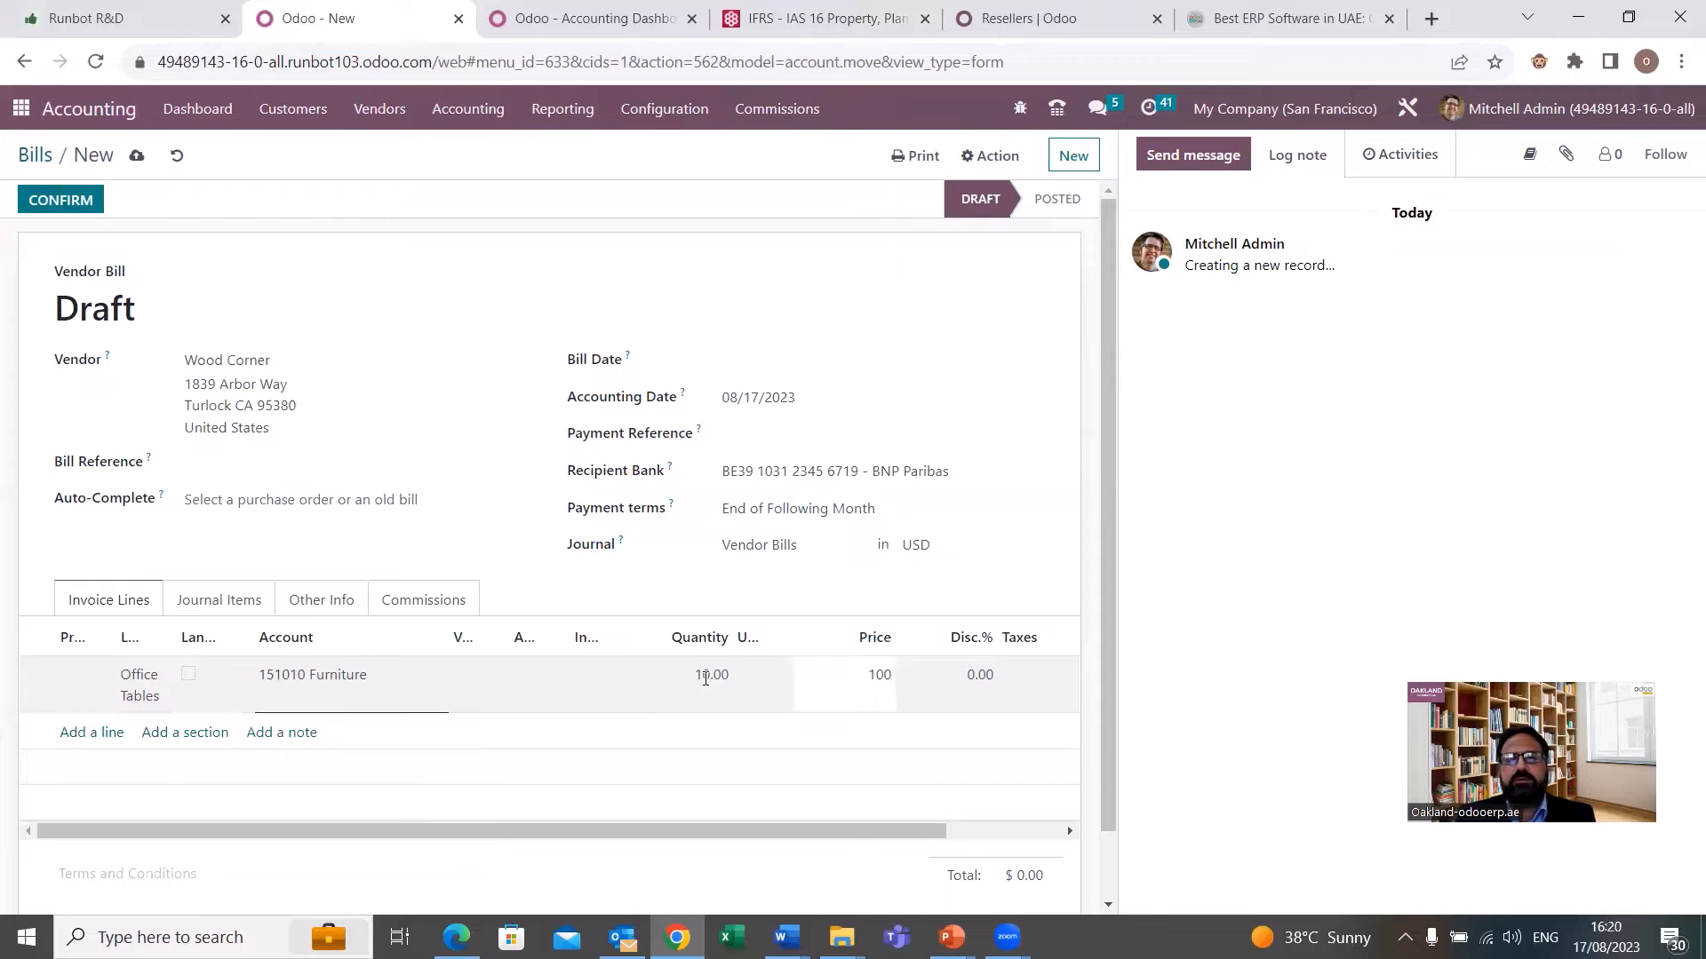
key("Tab")
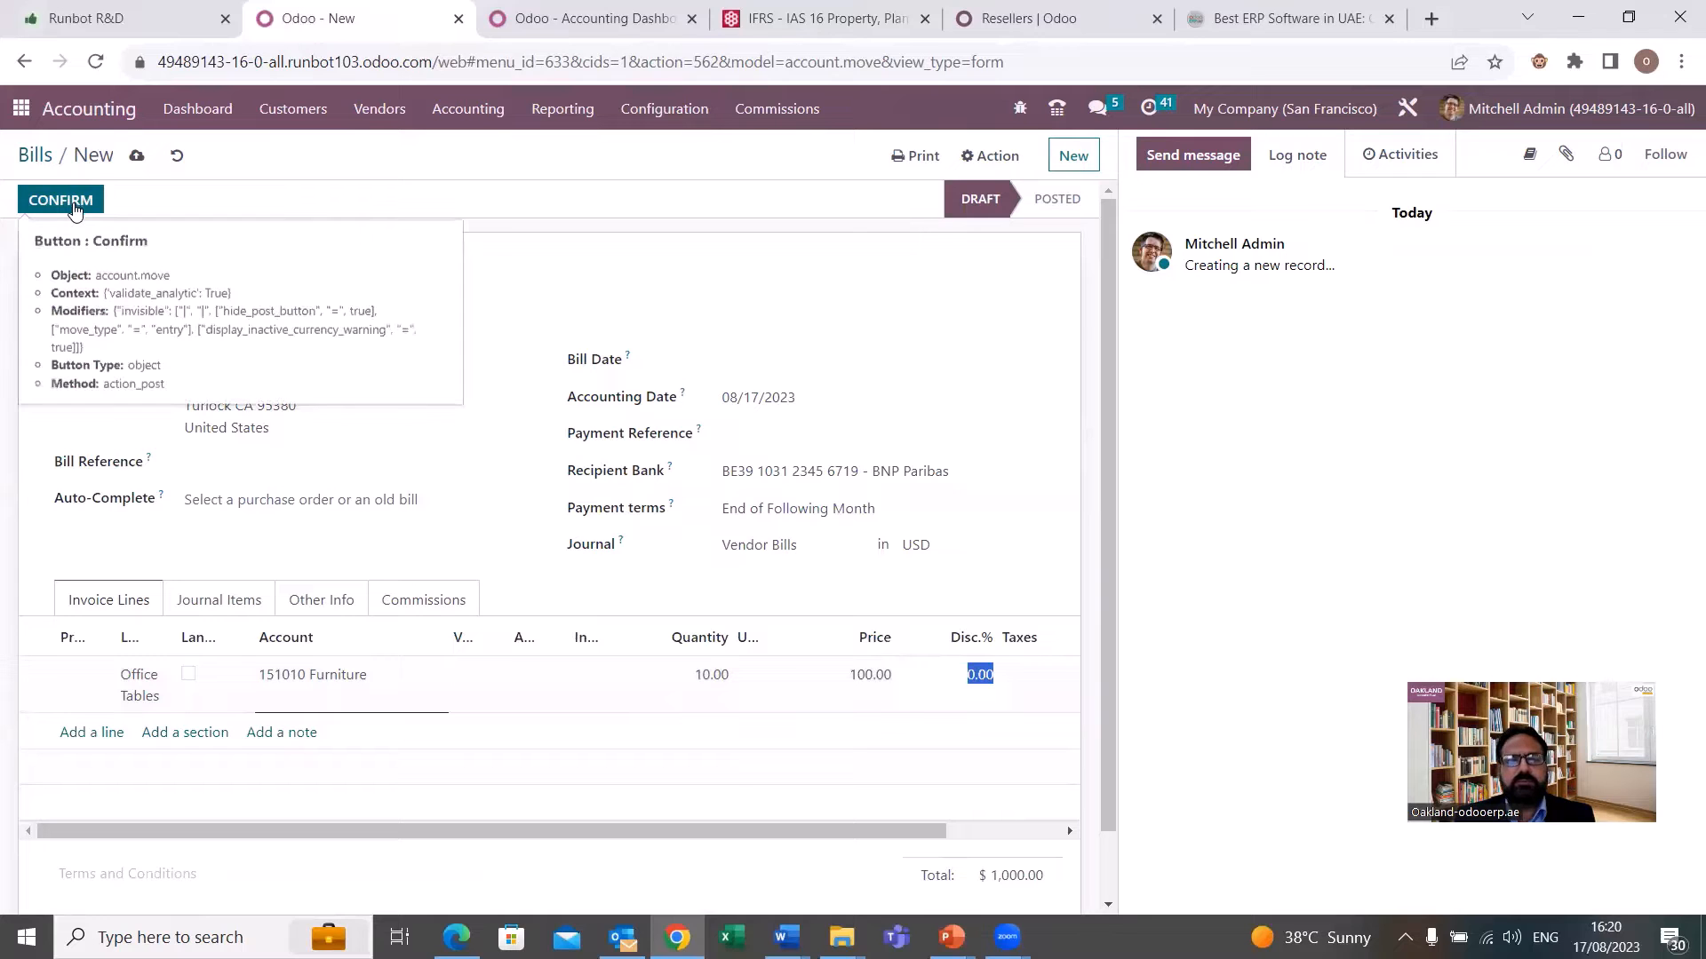
Set the bill date to 08/17/2023 and confirm the vendor bill.
left_click(74, 207)
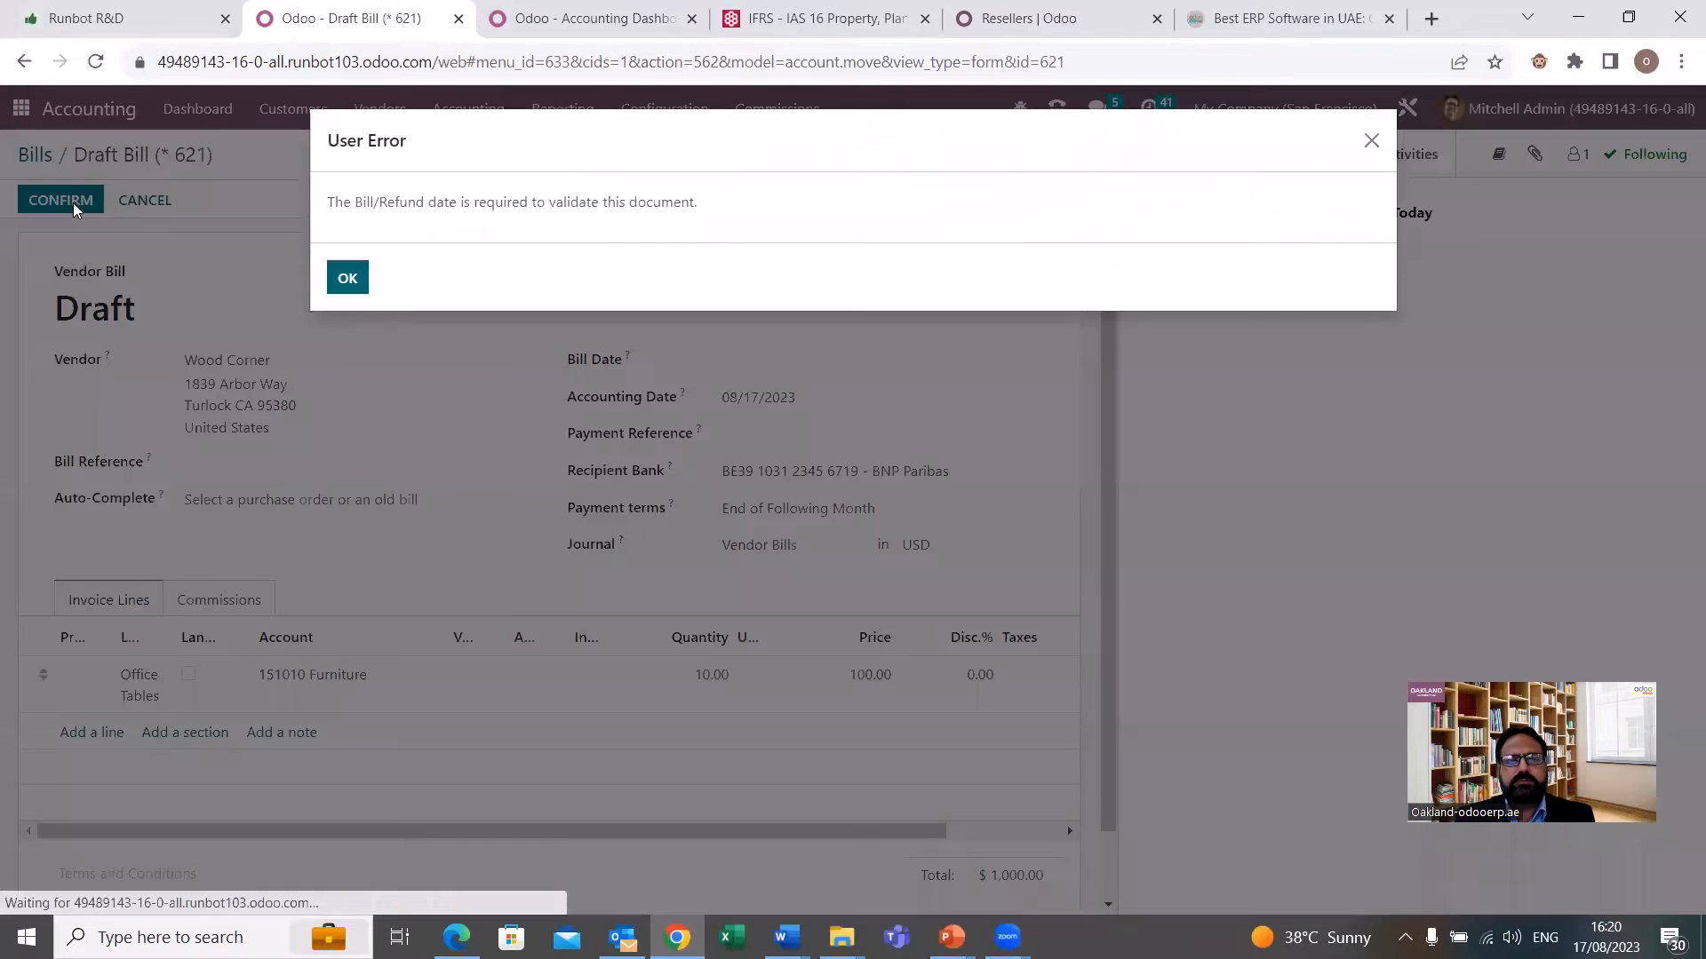
left_click(347, 278)
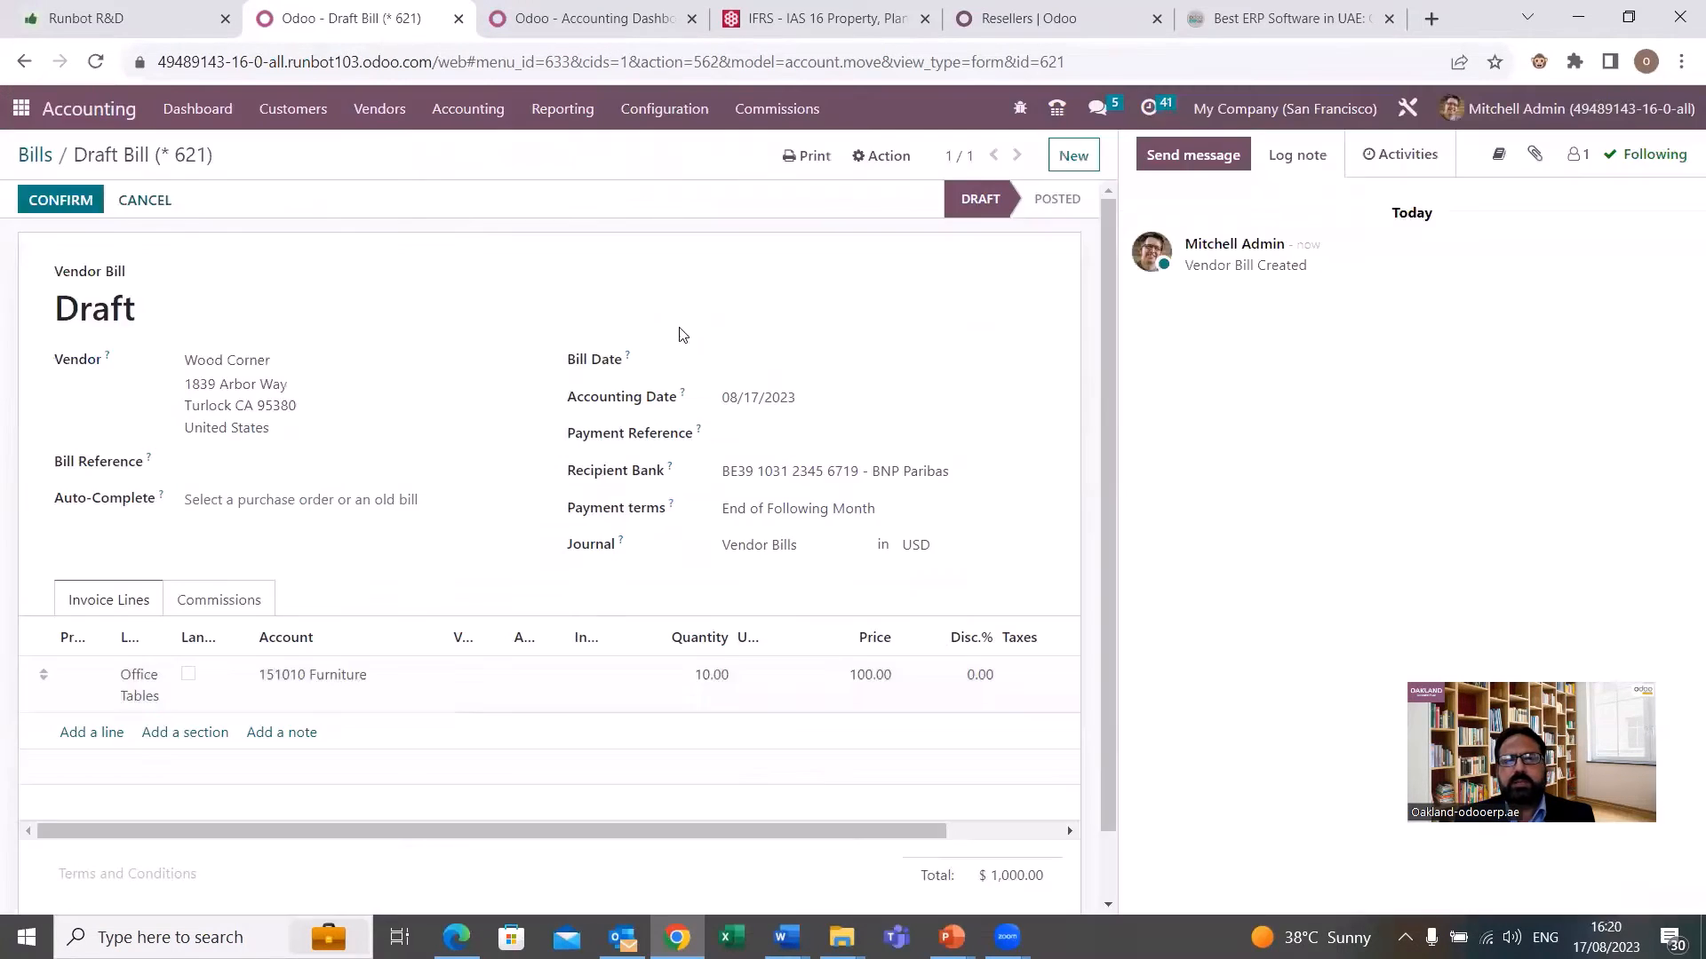
left_click(753, 364)
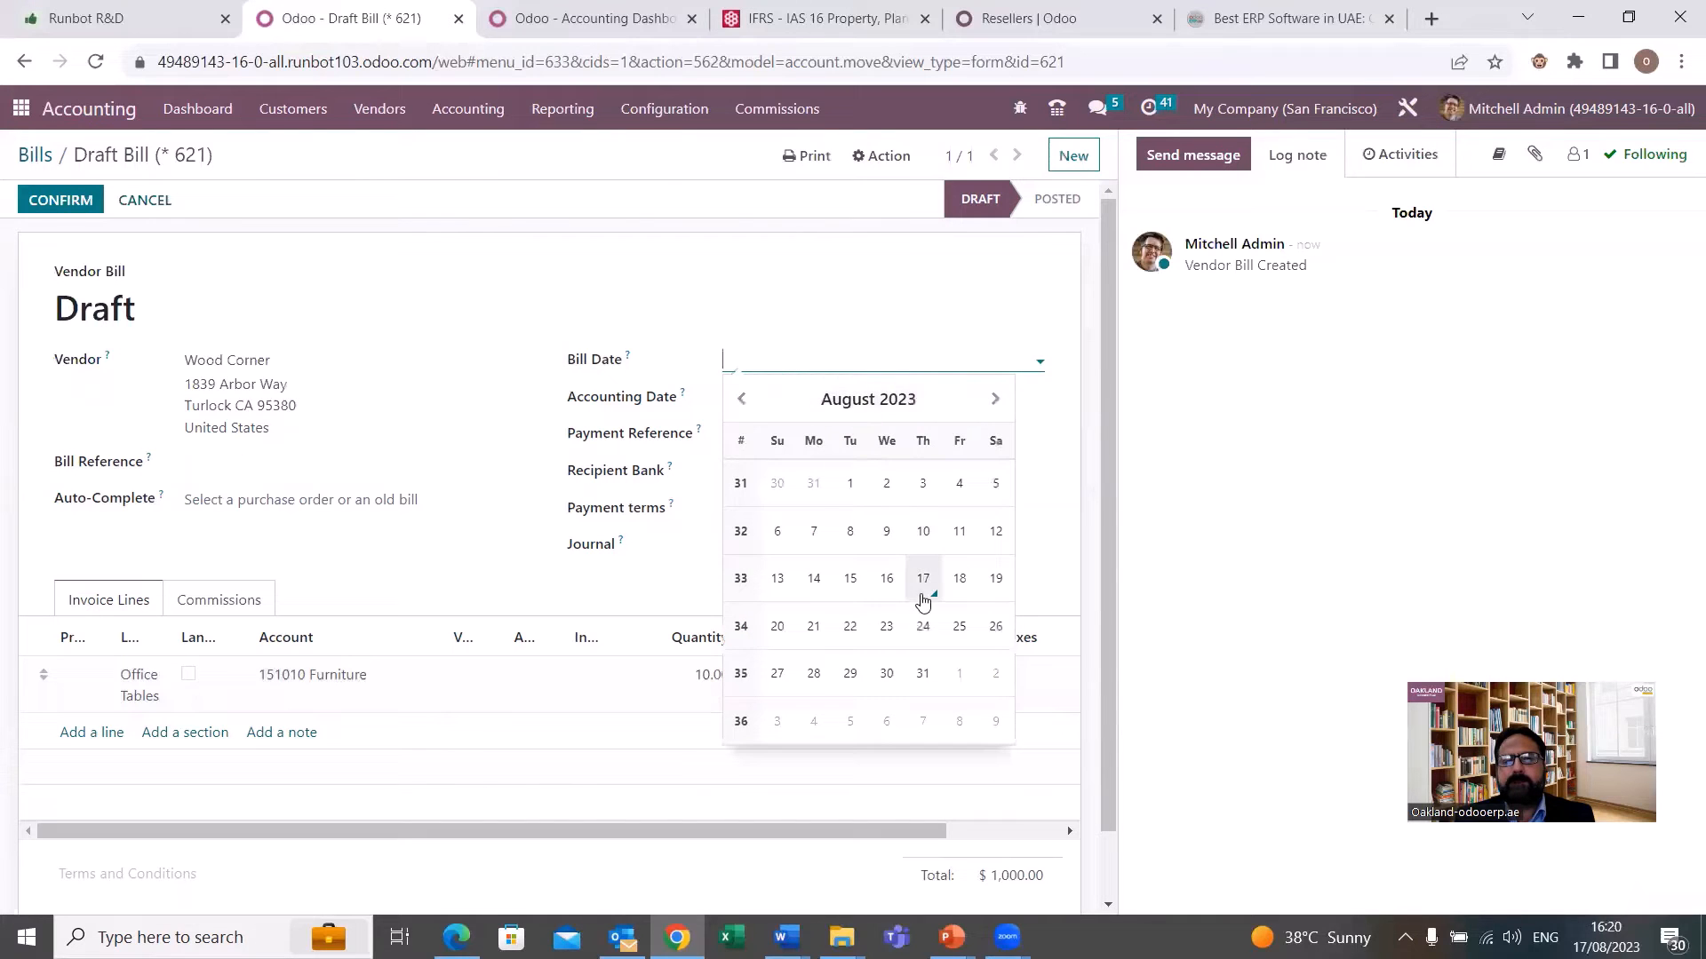
left_click(923, 588)
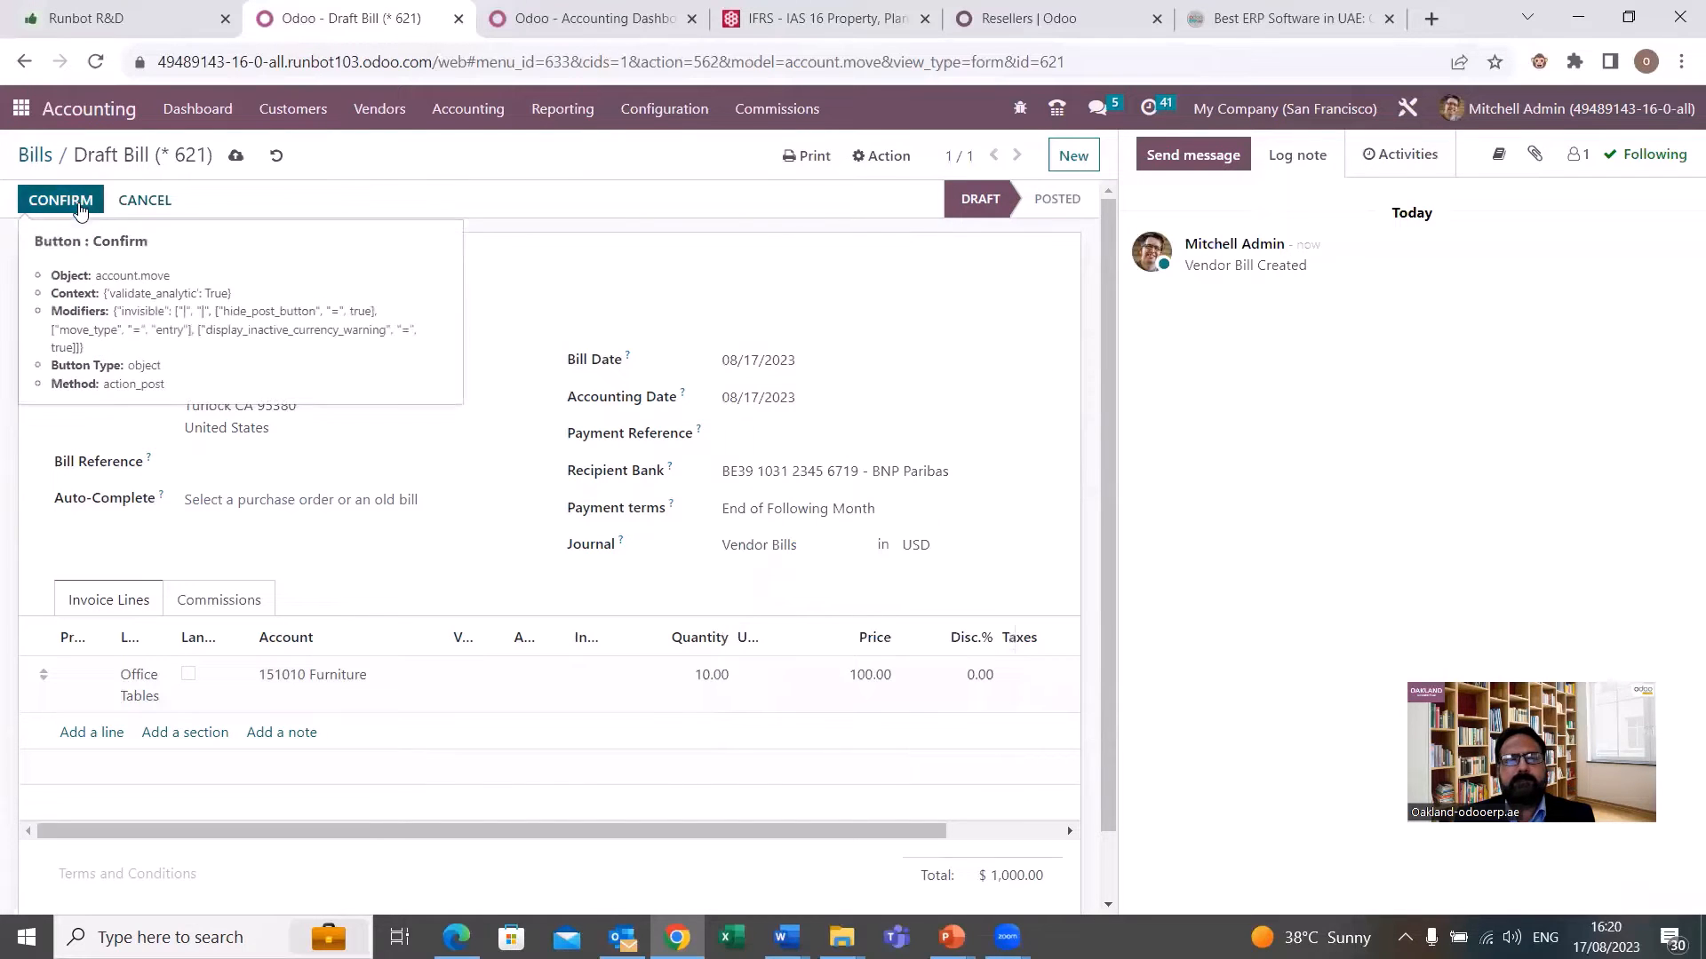
left_click(81, 206)
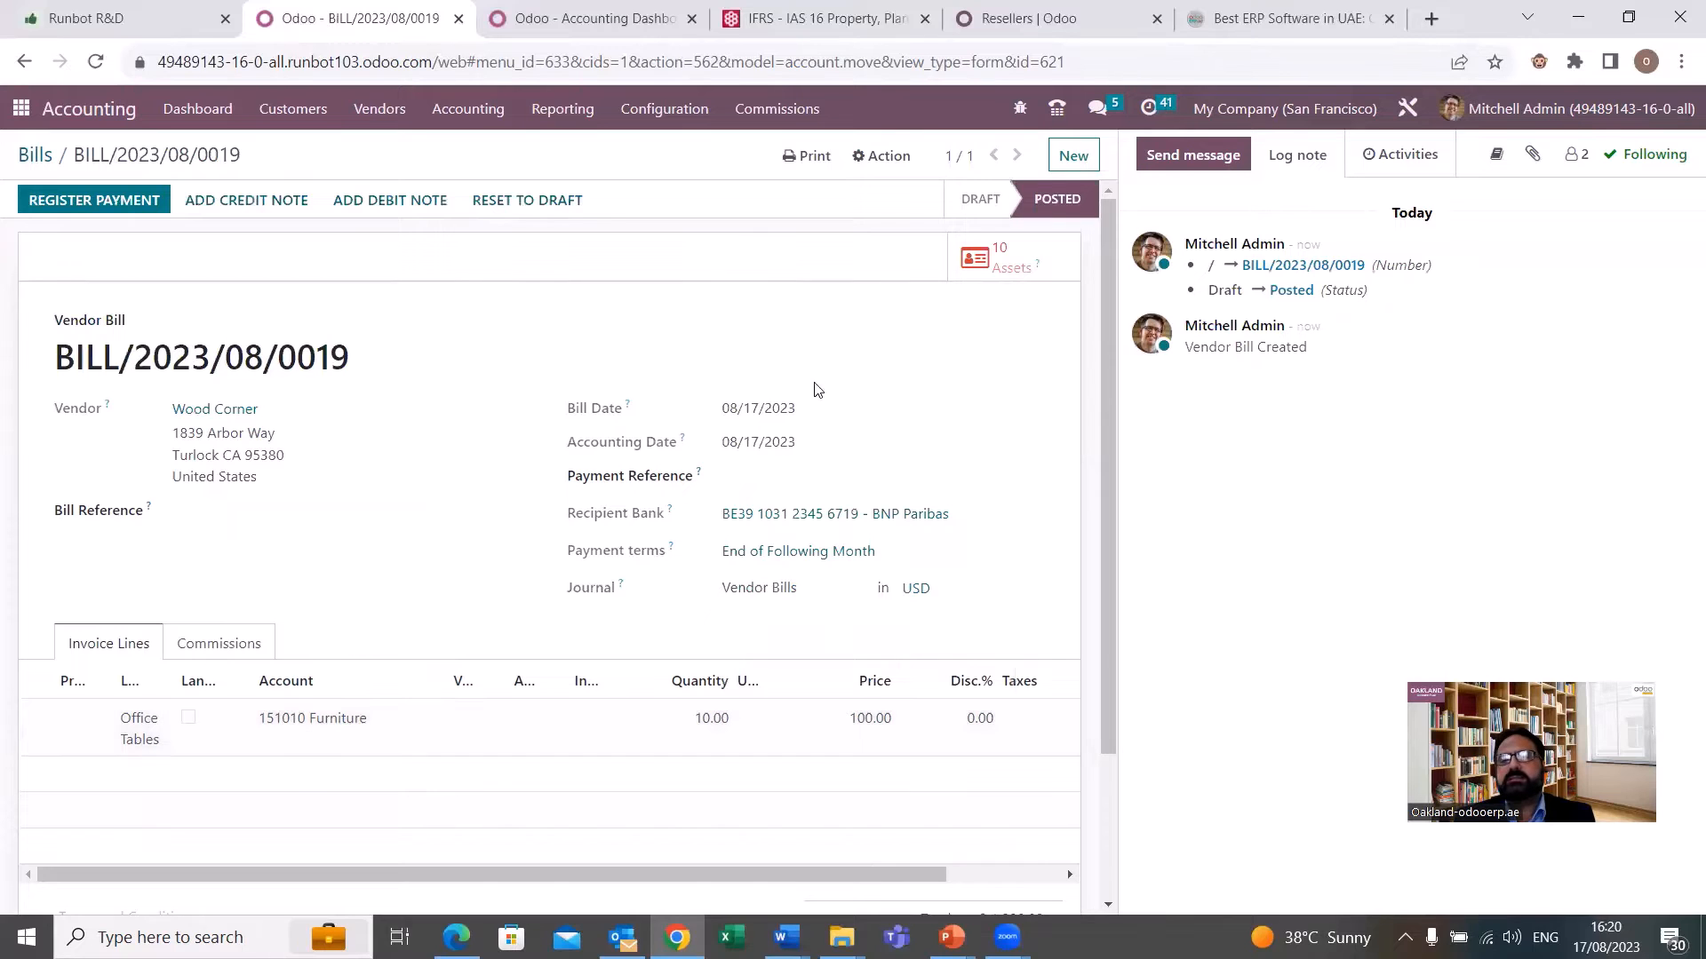
Open the list of assets linked to the posted Office Tables bill.
left_click(1003, 277)
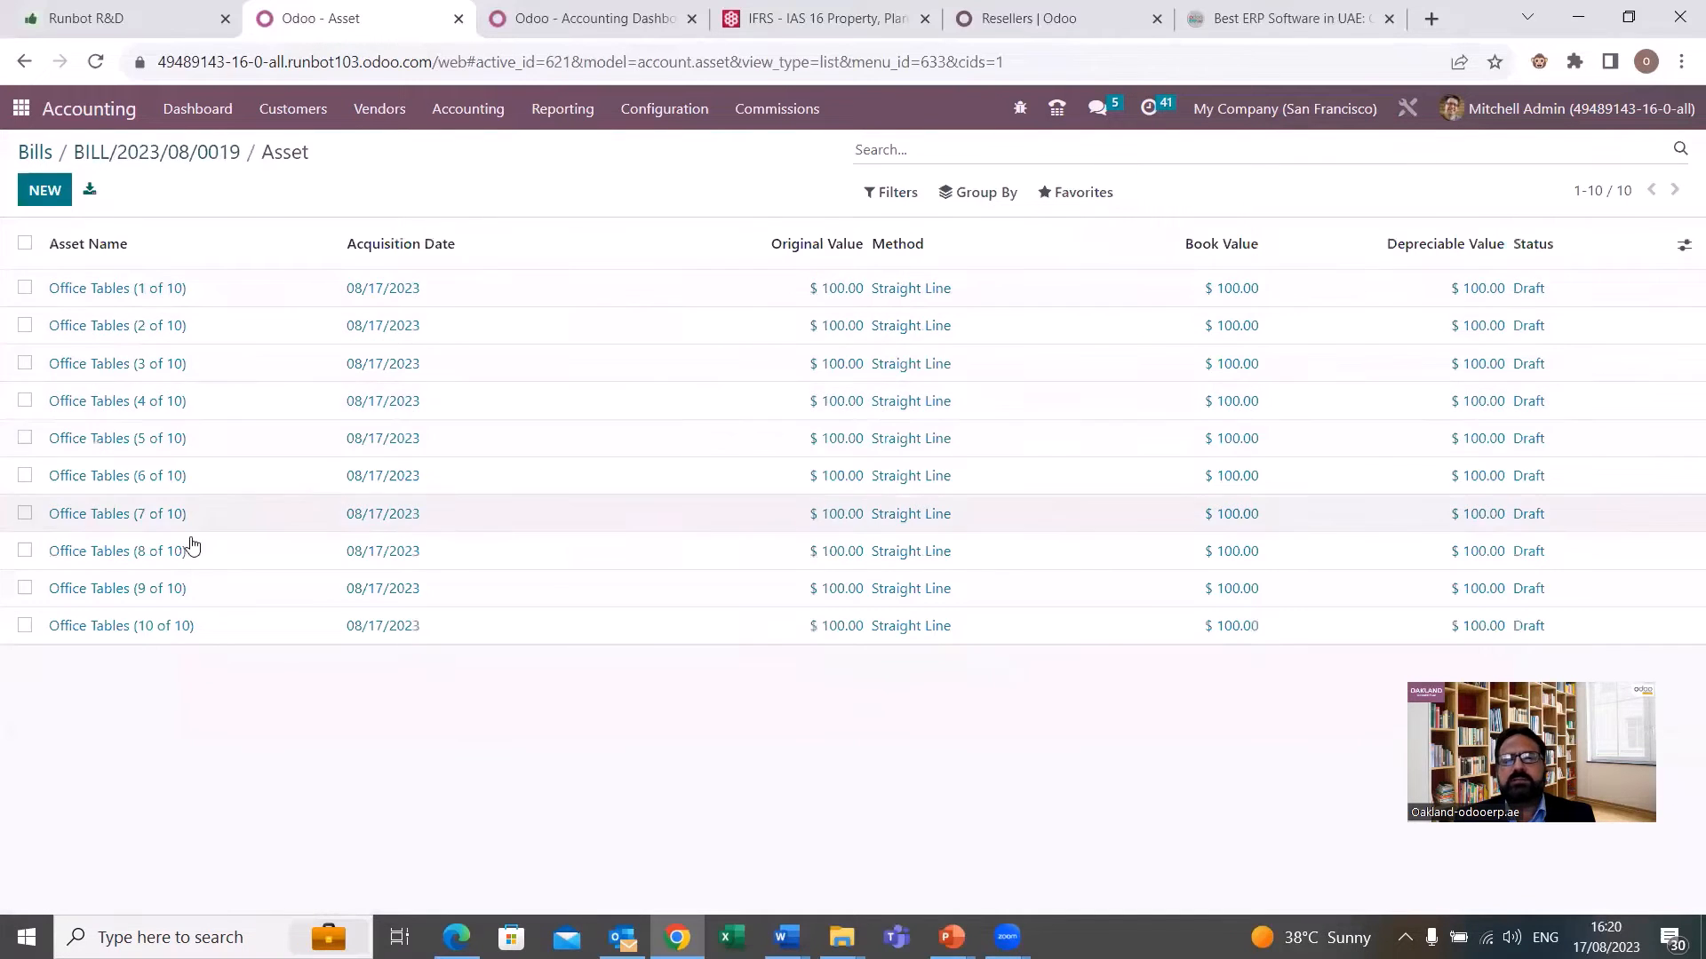
Open the asset Office Tables (1 of 10) and examine its values, depreciation method and accounting settings.
left_click(160, 293)
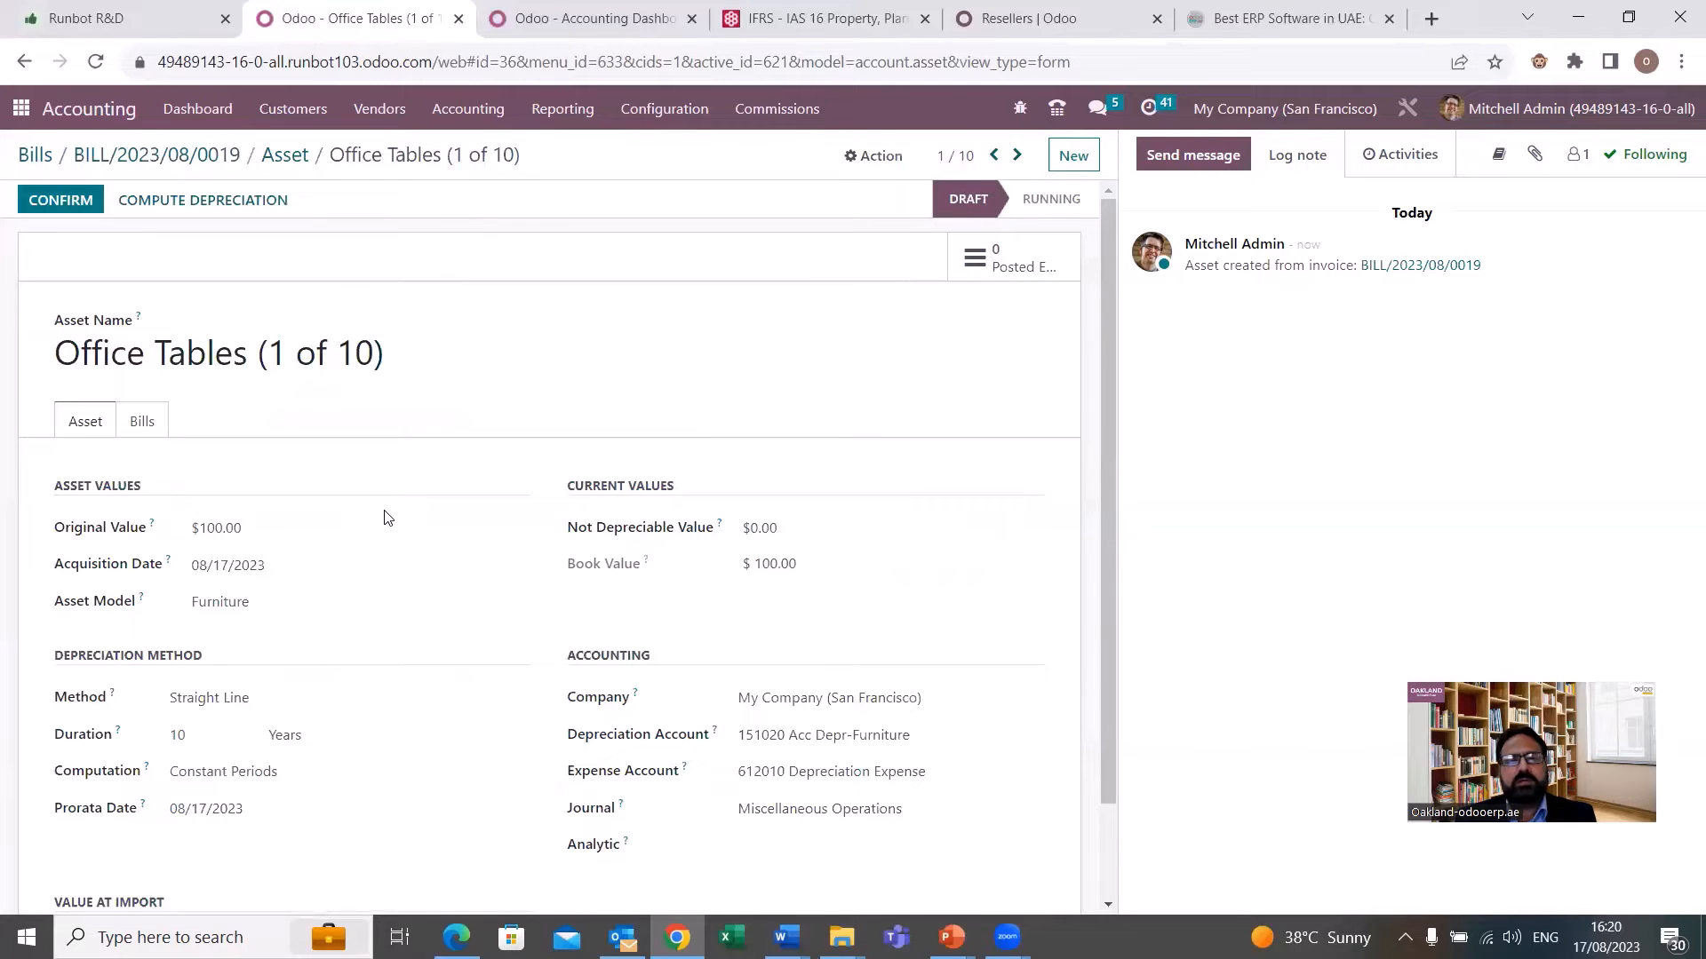
scroll(385, 516, "down", 1)
scroll(383, 516, "up", 1)
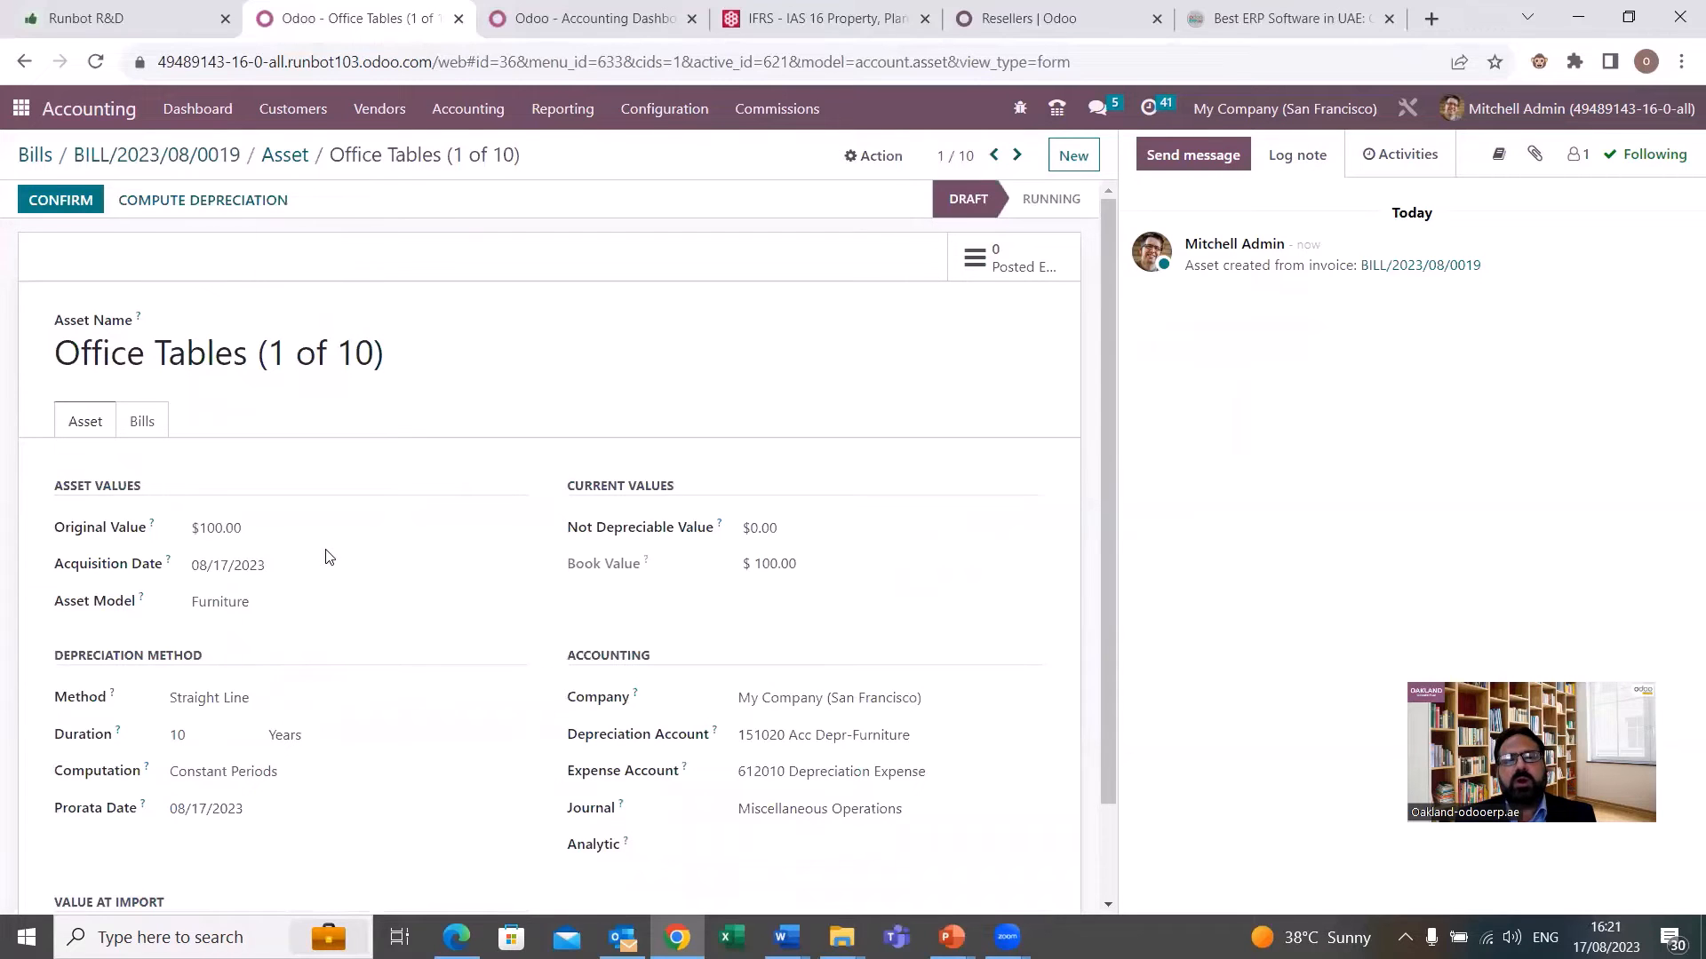
scroll(327, 558, "down", 1)
scroll(354, 424, "up", 1)
scroll(23, 458, "down", 1)
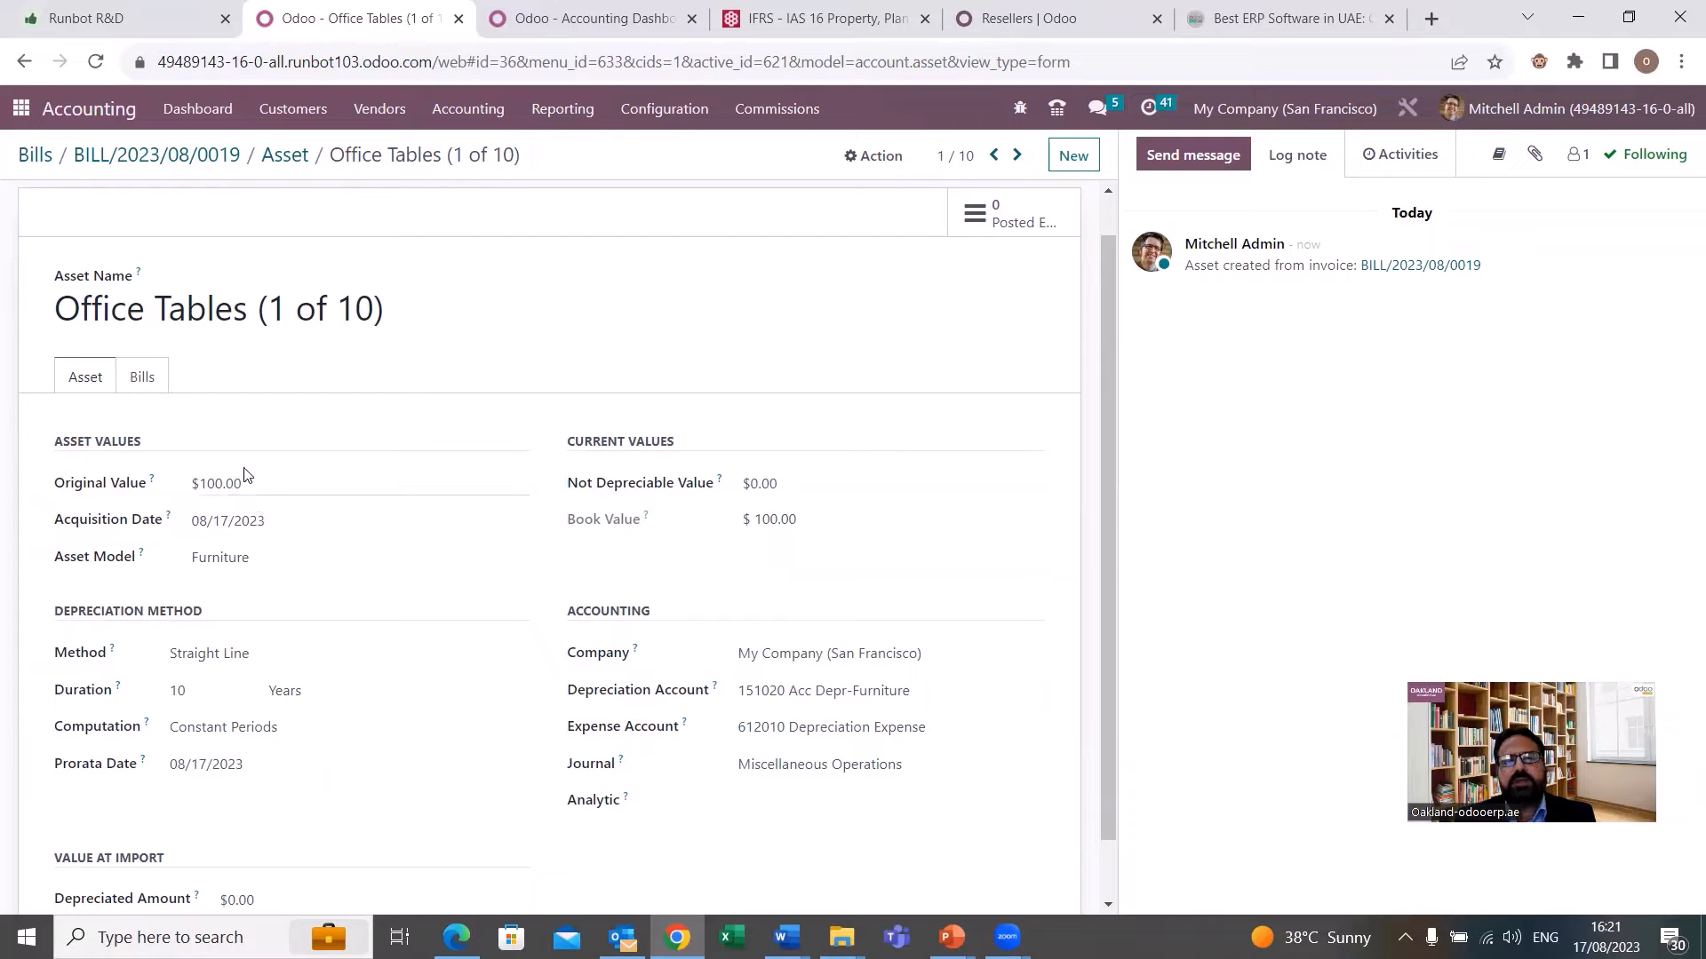
scroll(285, 715, "down", 1)
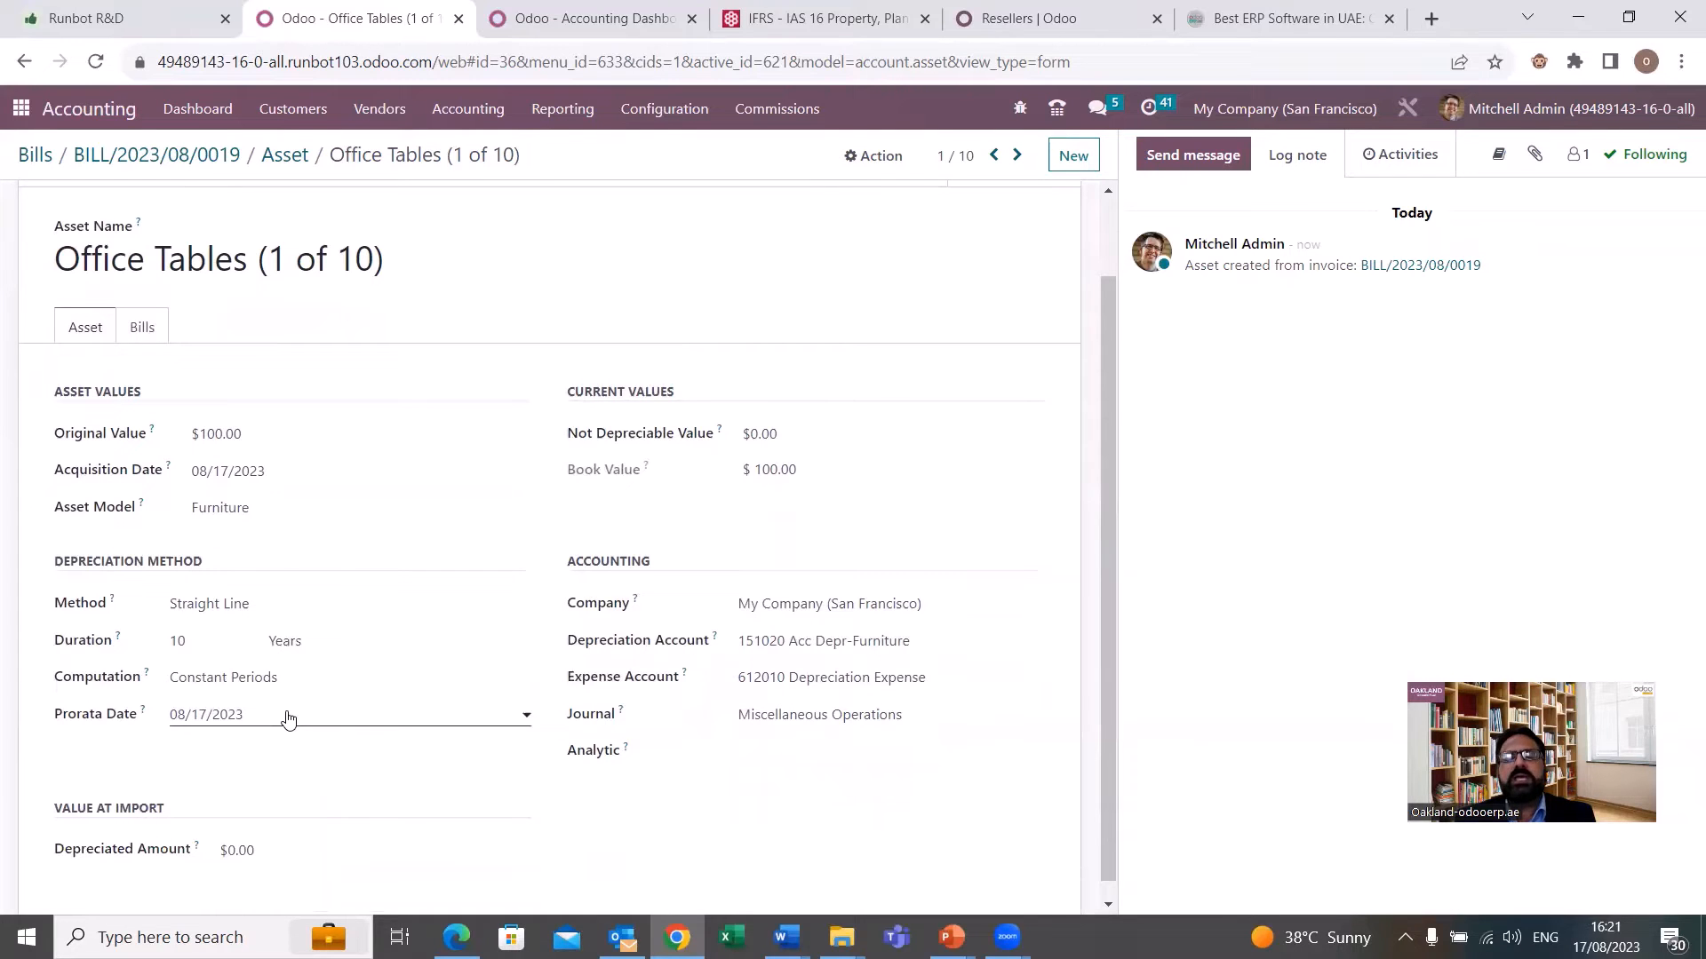
scroll(287, 718, "up", 1)
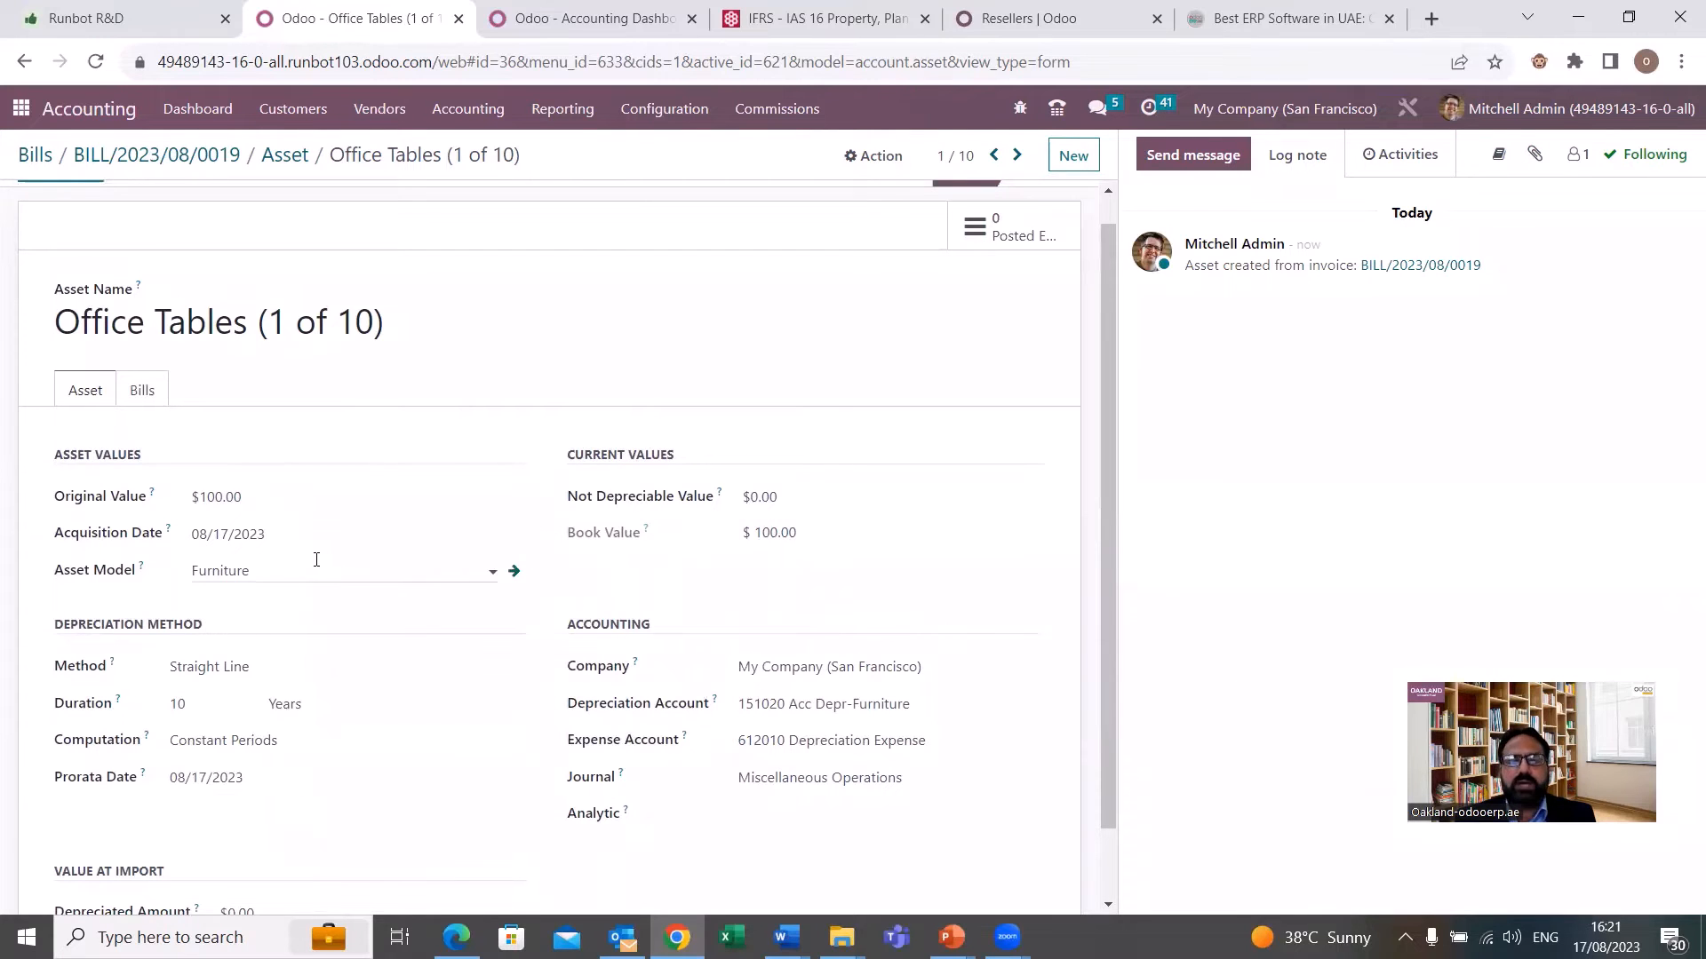
scroll(316, 562, "down", 1)
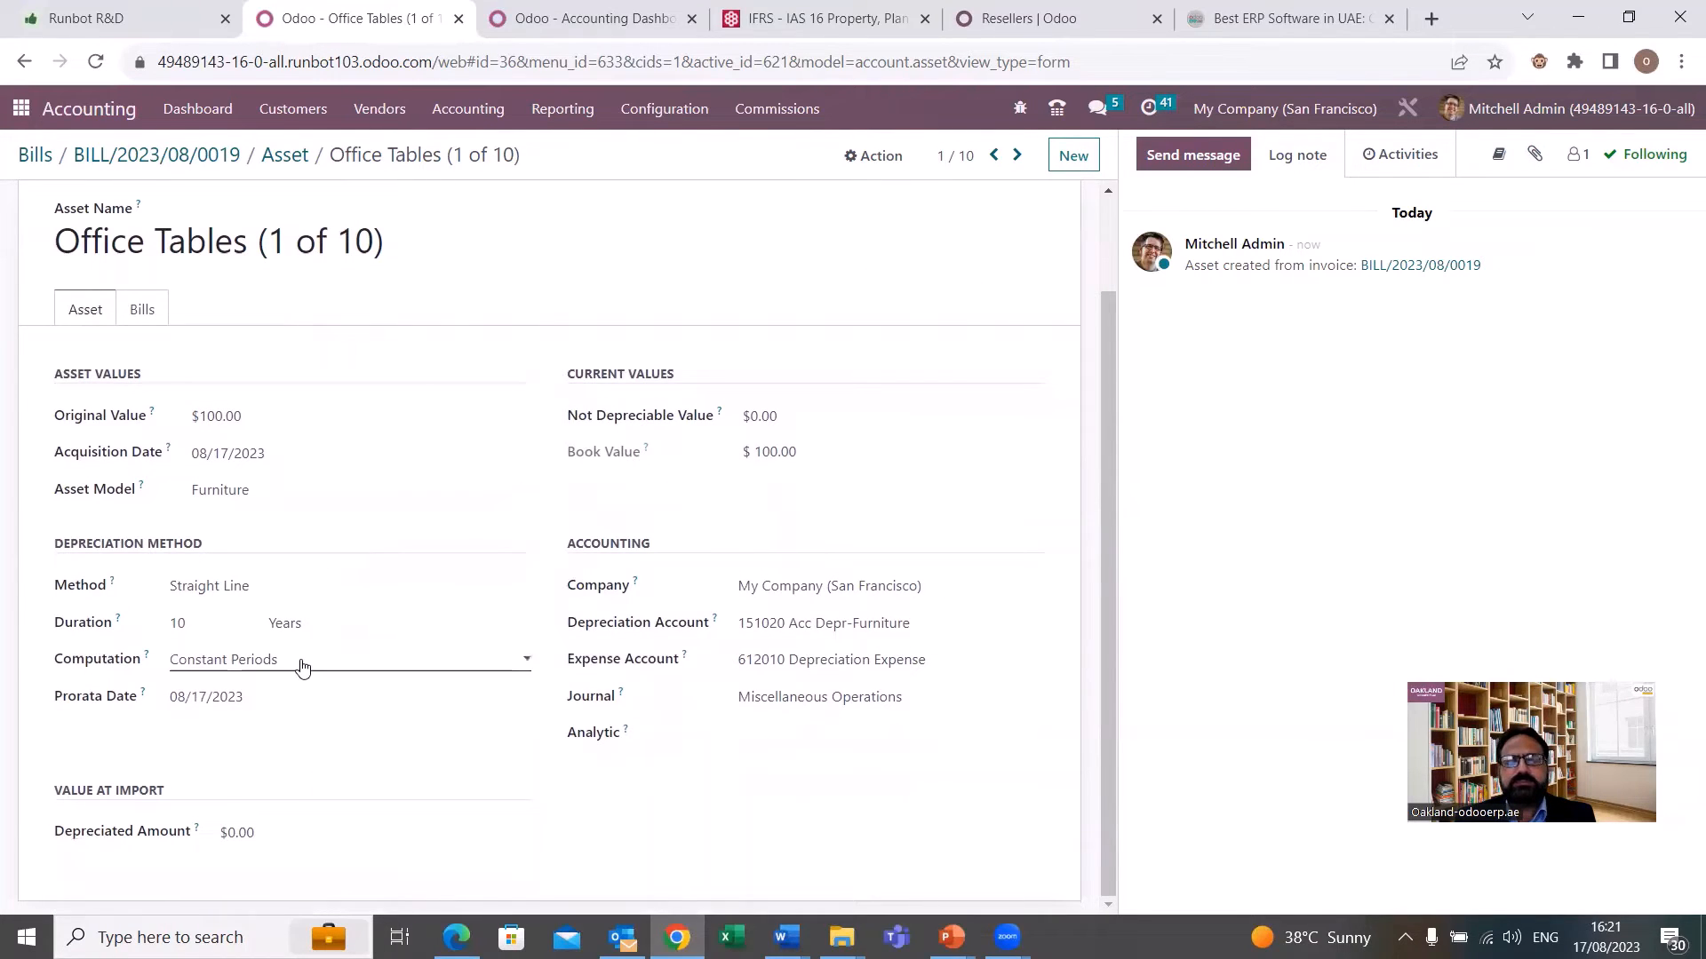
Try the Constant Periods and No Prorata computation options on Office Tables (1 of 10), settling on No Prorata.
left_click(302, 664)
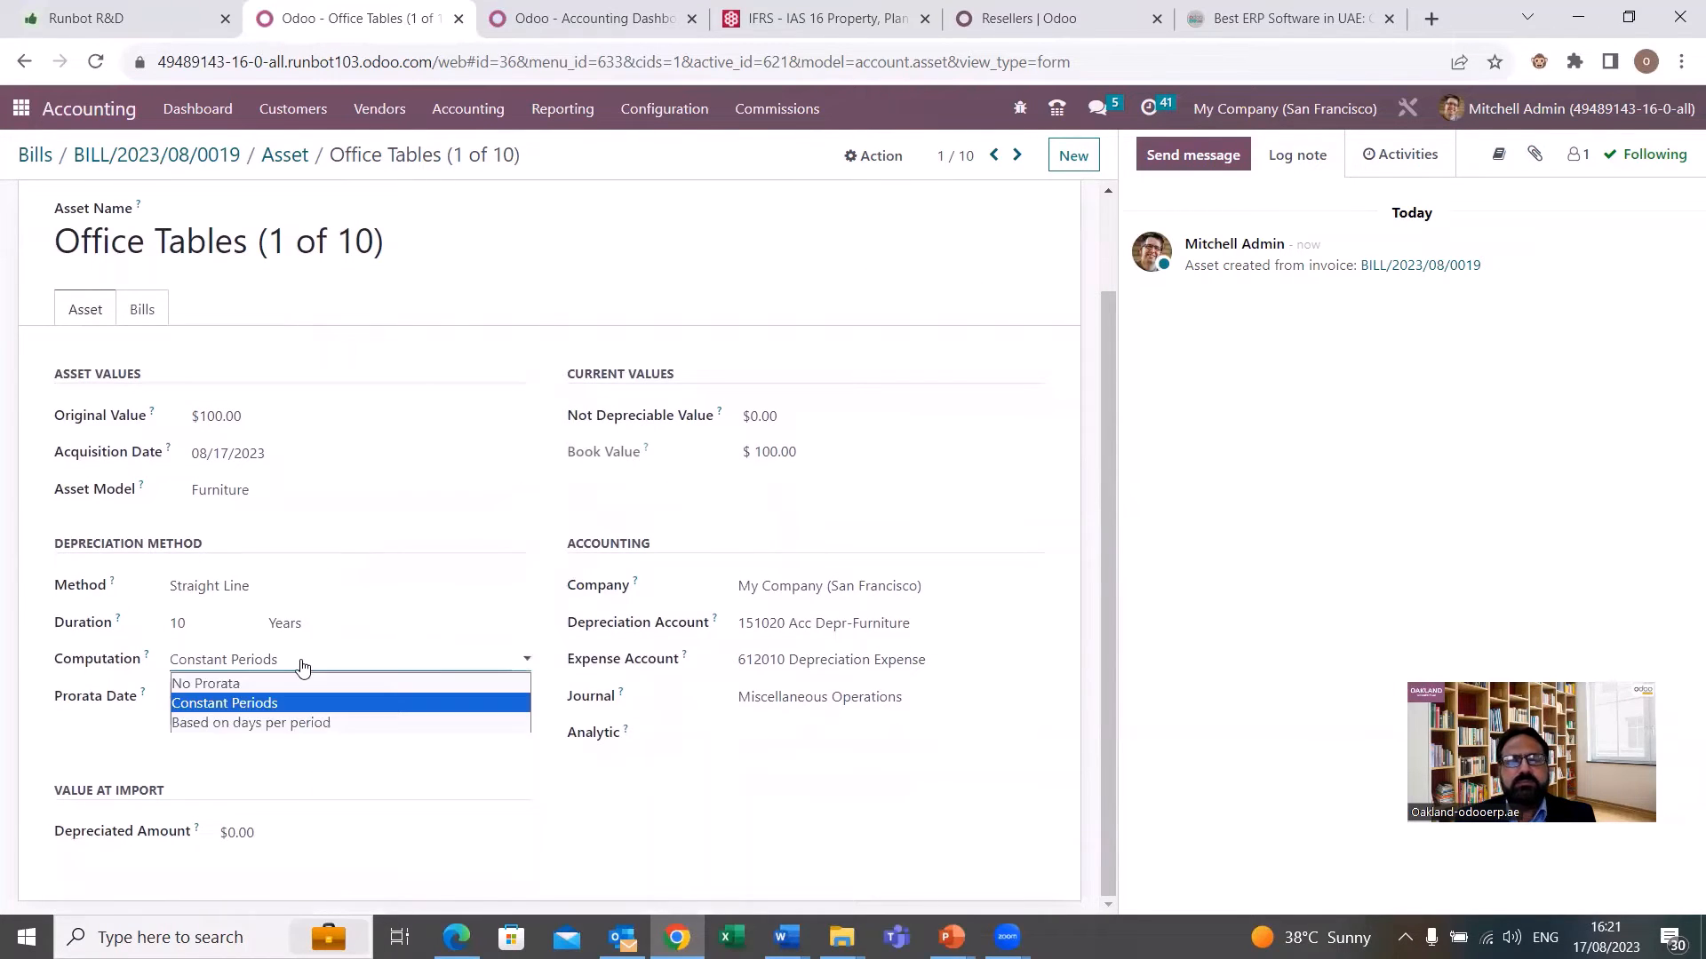
left_click(220, 686)
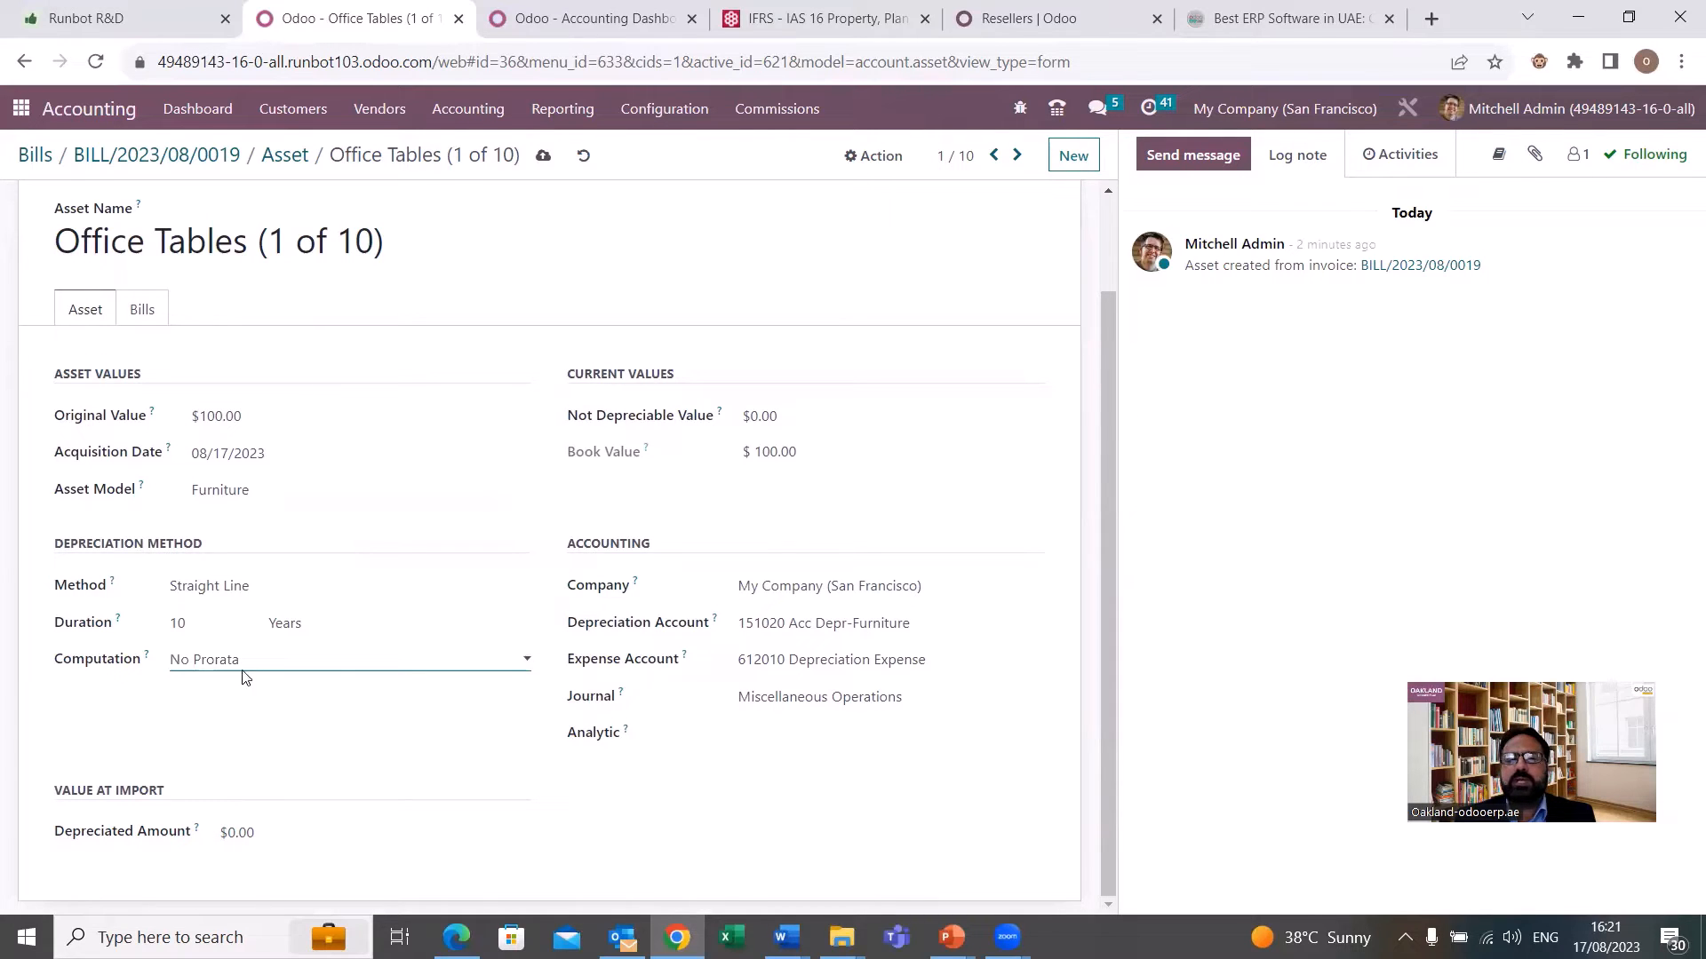
left_click(255, 663)
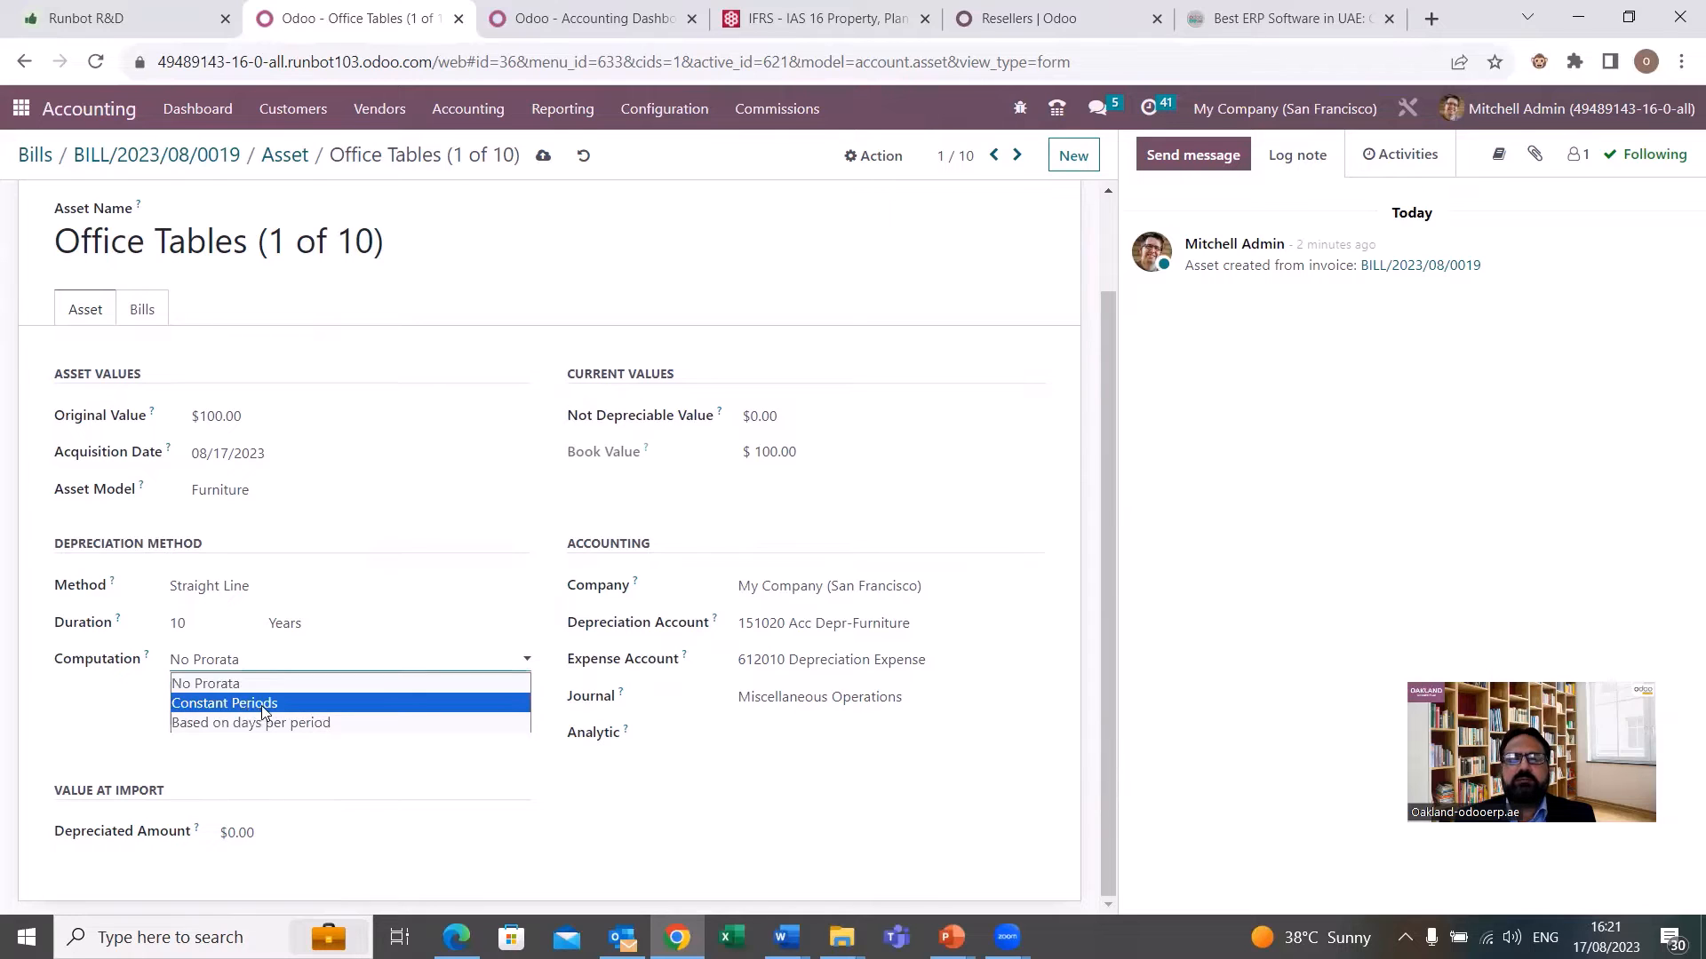
left_click(259, 705)
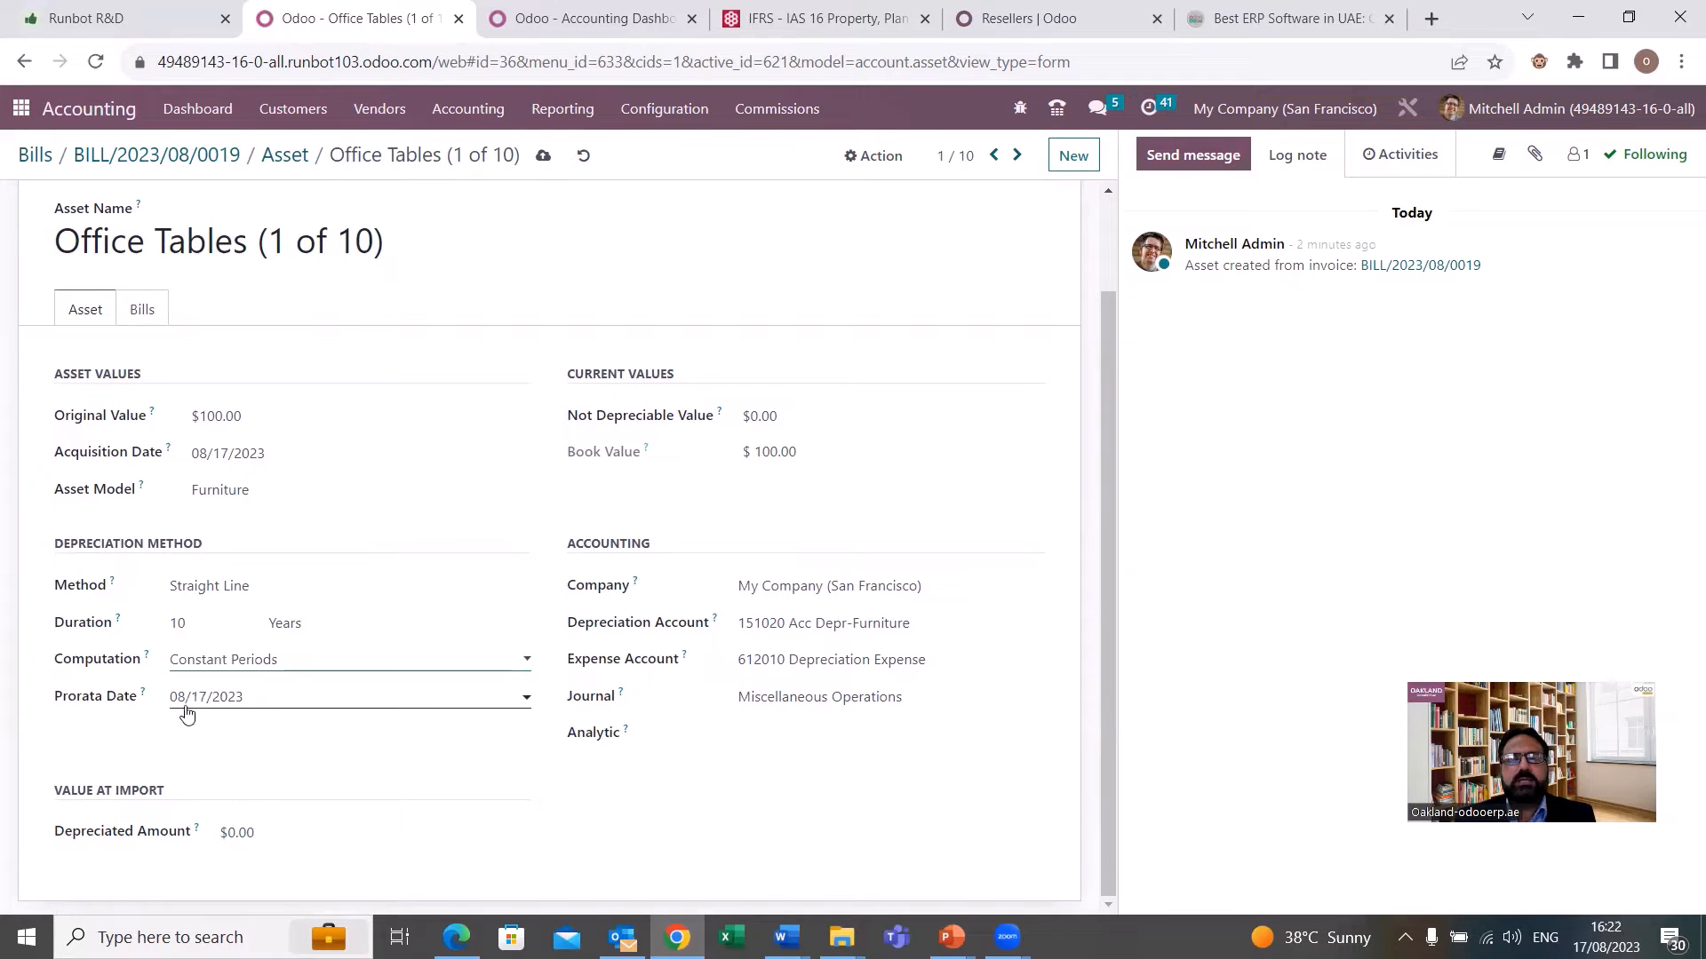
left_click(286, 668)
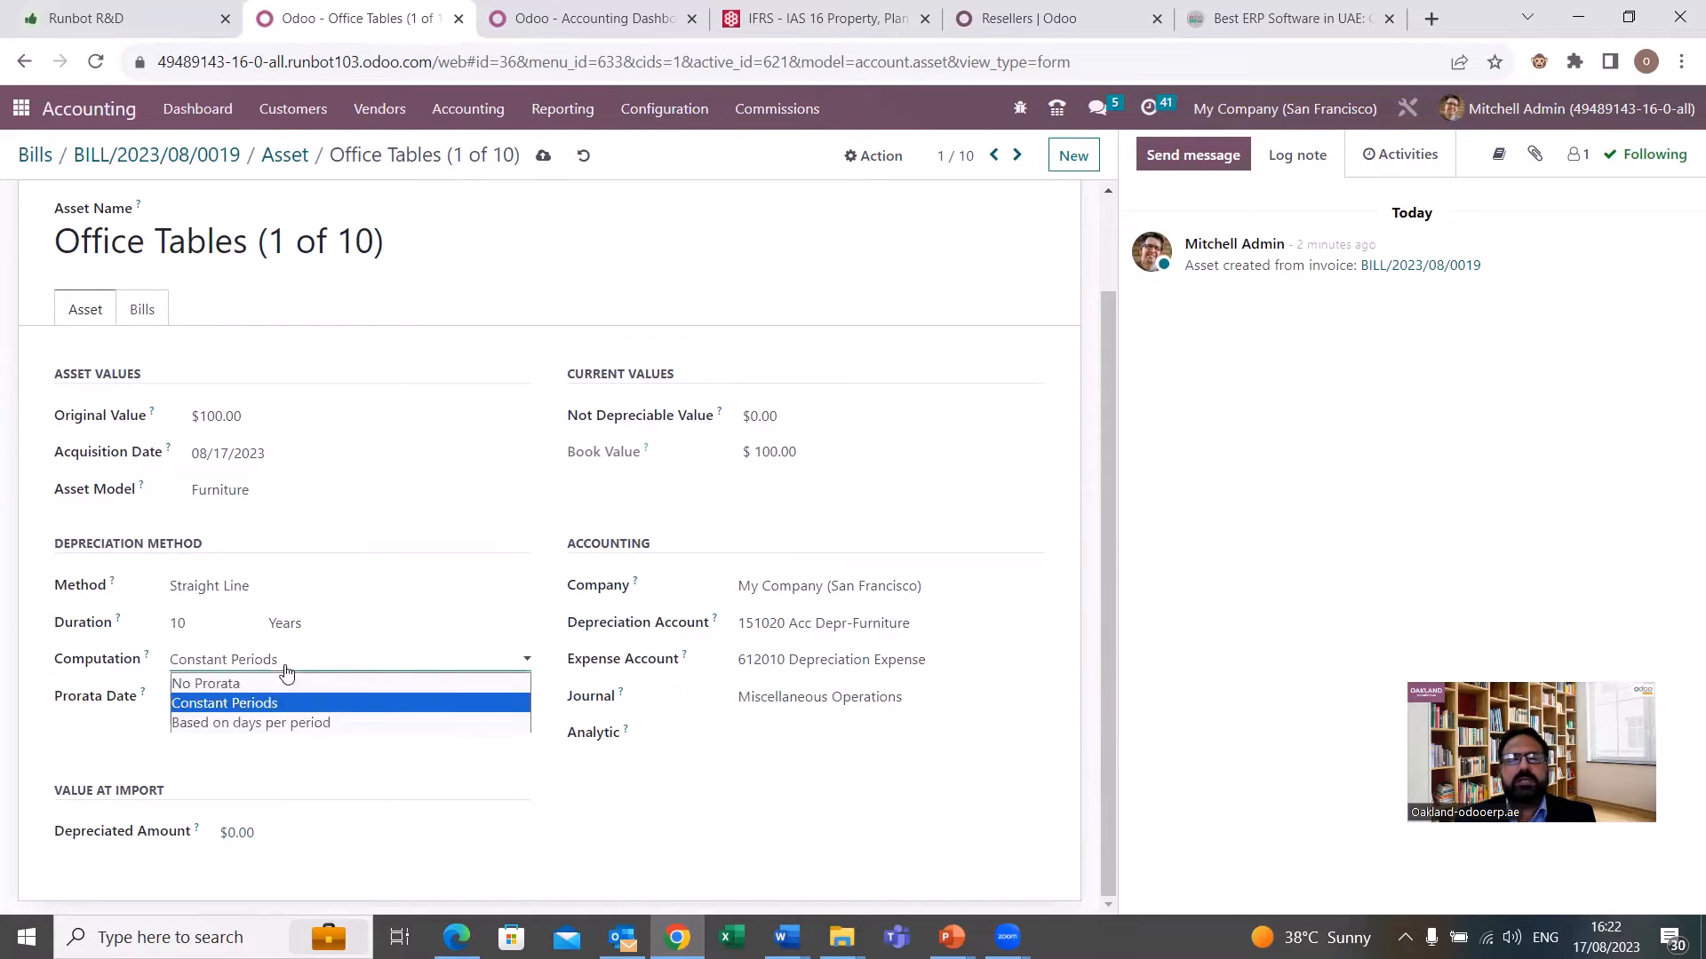
left_click(232, 684)
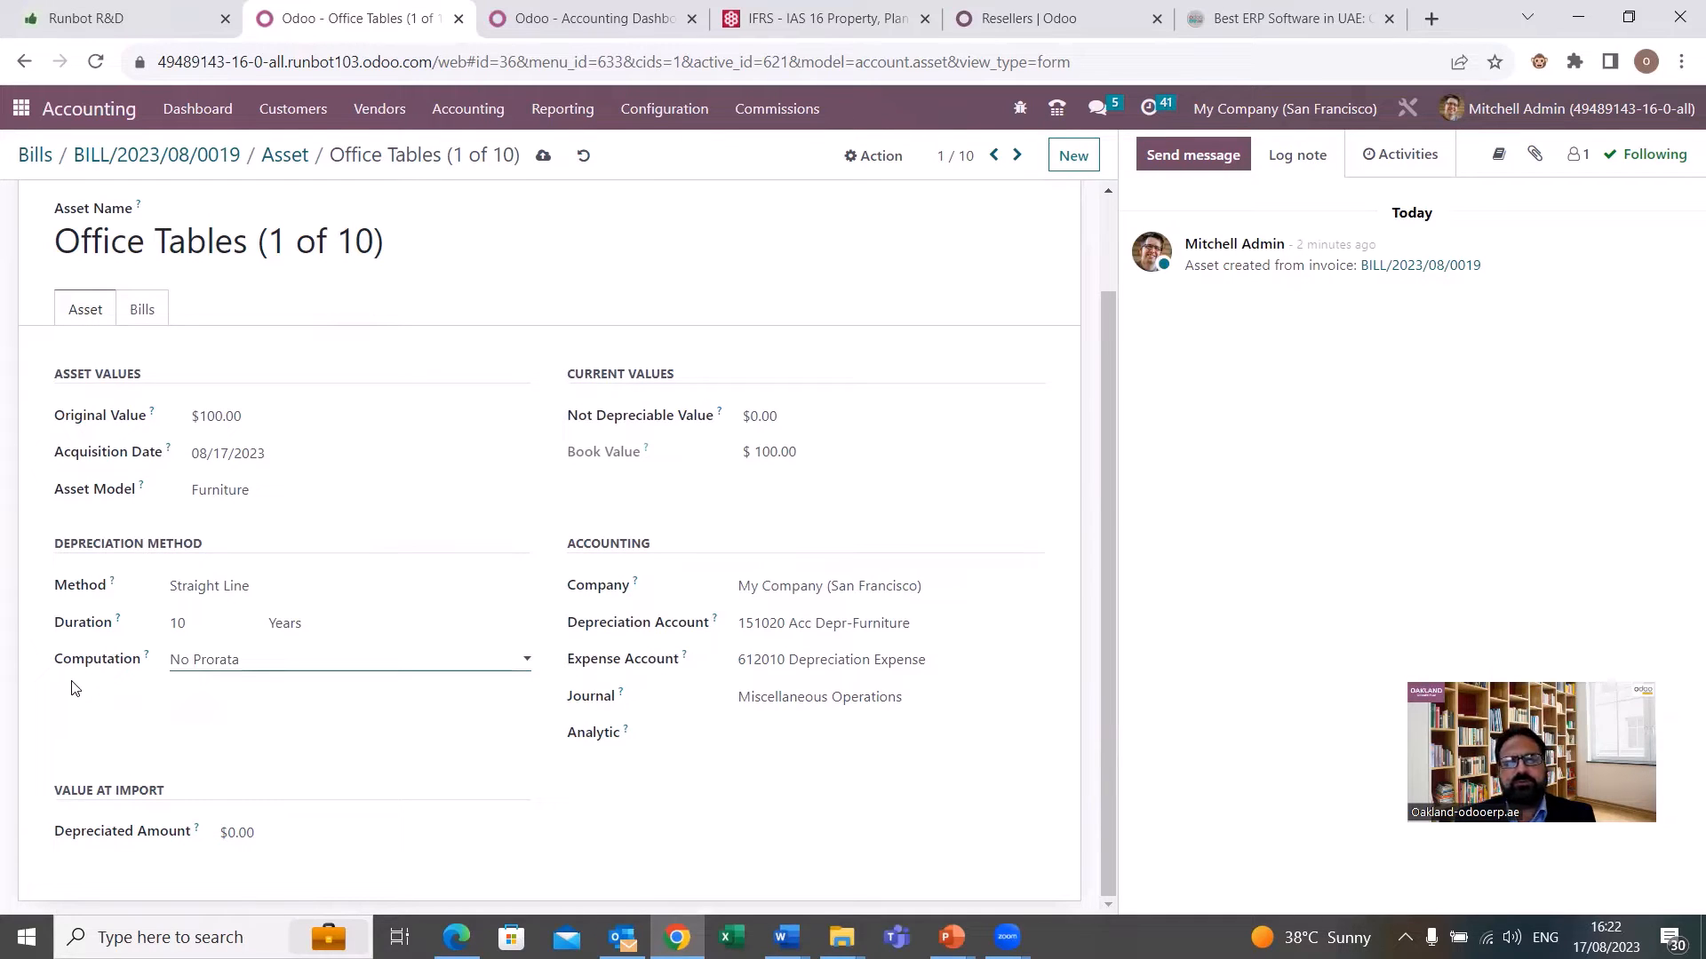
Compute the depreciation of Office Tables (1 of 10) and display its depreciation board.
scroll(253, 404, "up", 2)
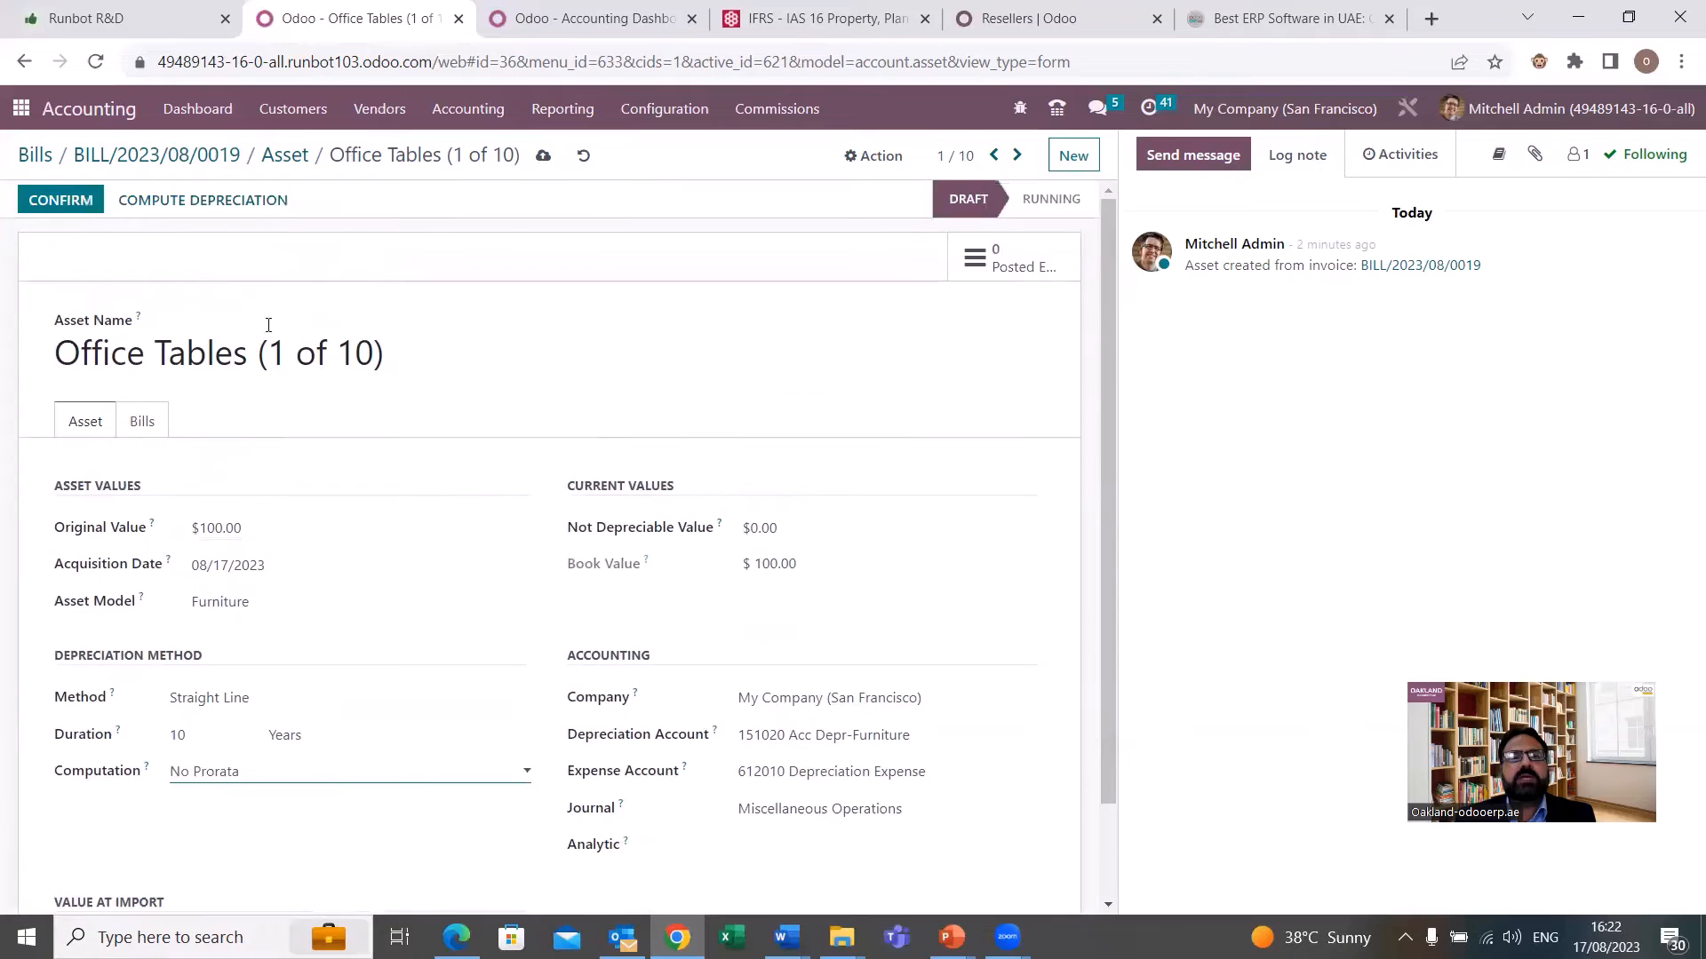
left_click(218, 211)
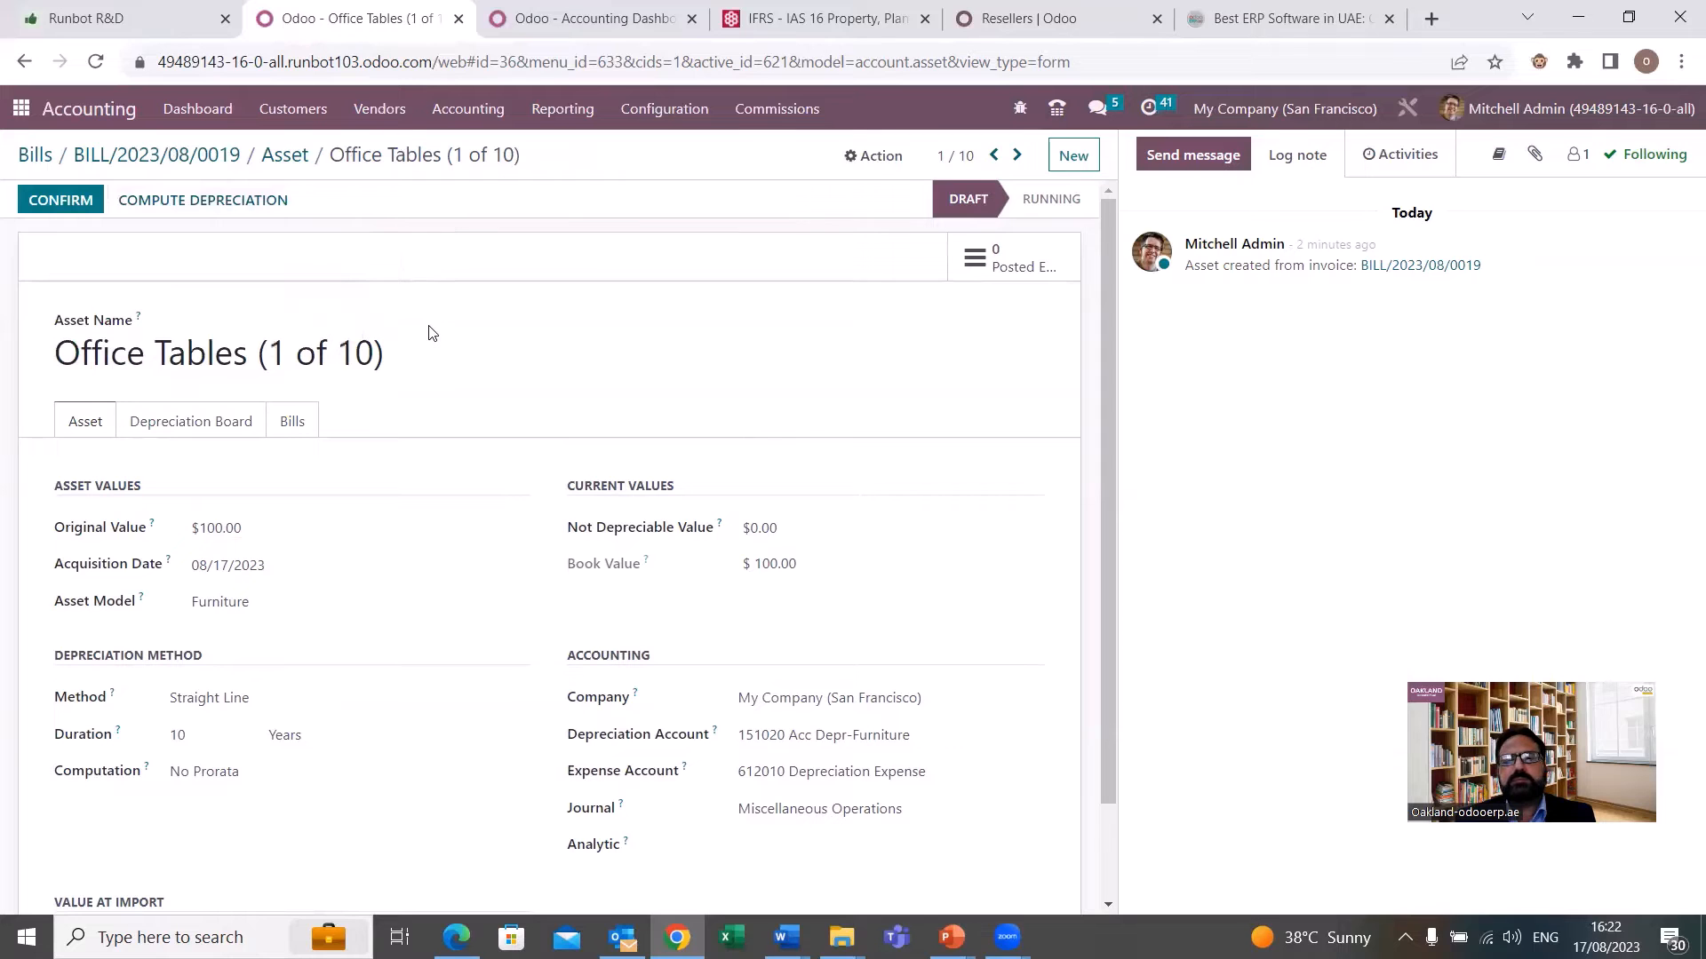
left_click(202, 423)
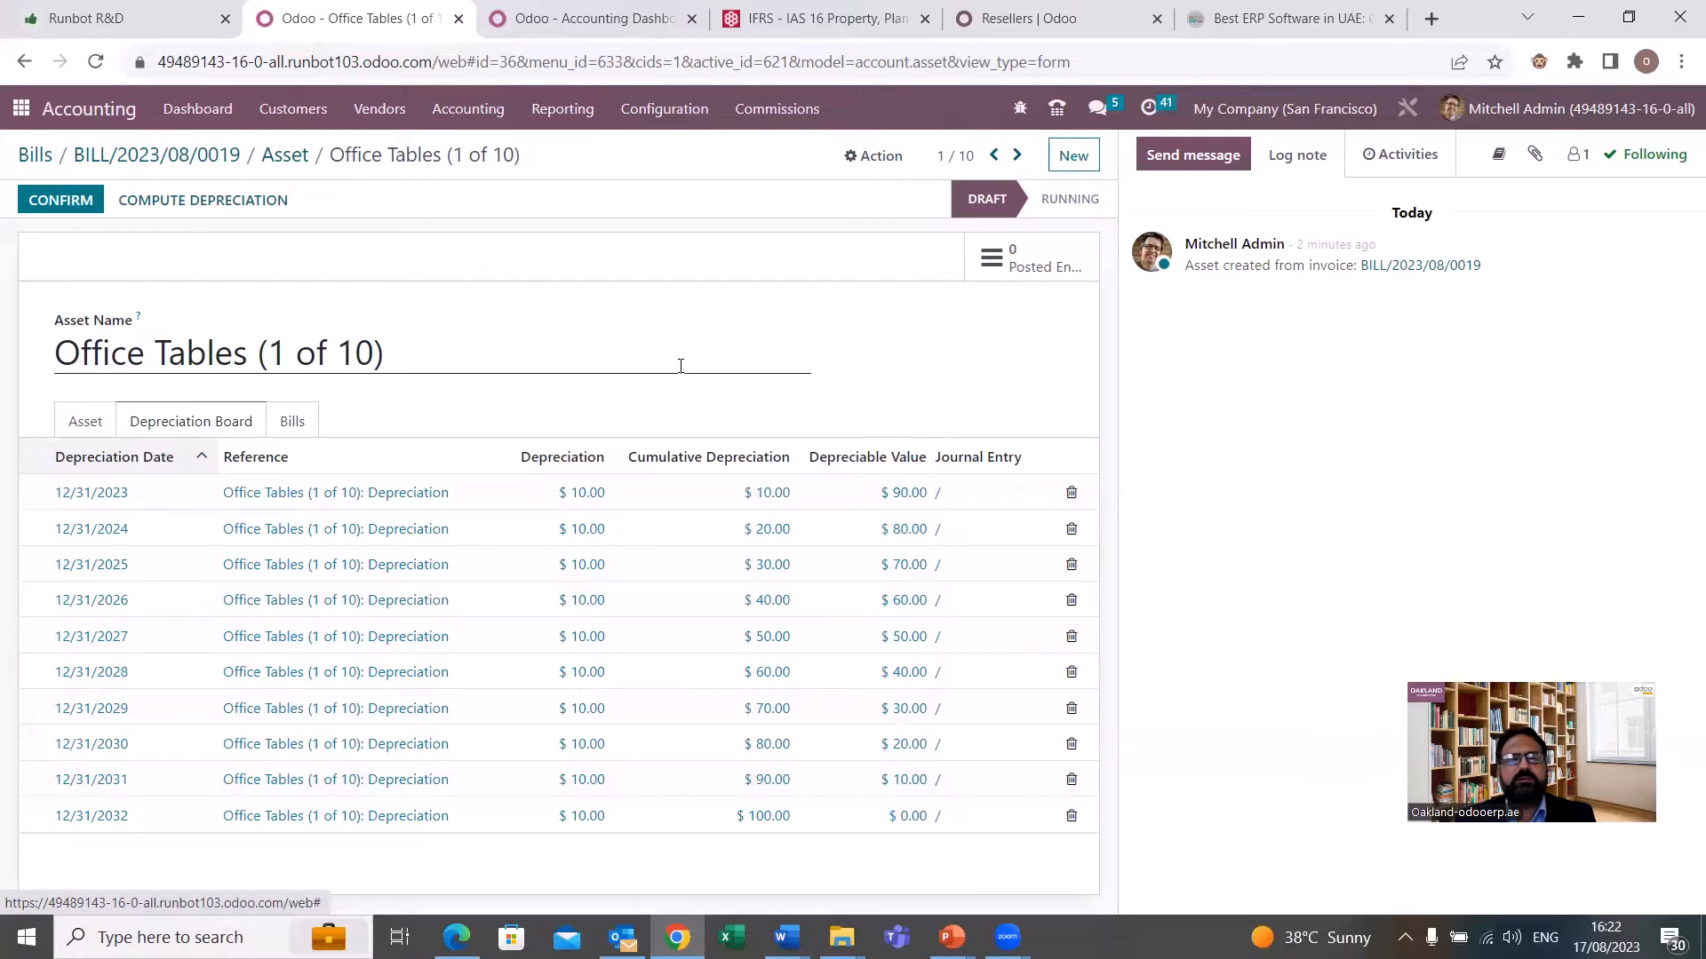
left_click(96, 430)
left_click(144, 432)
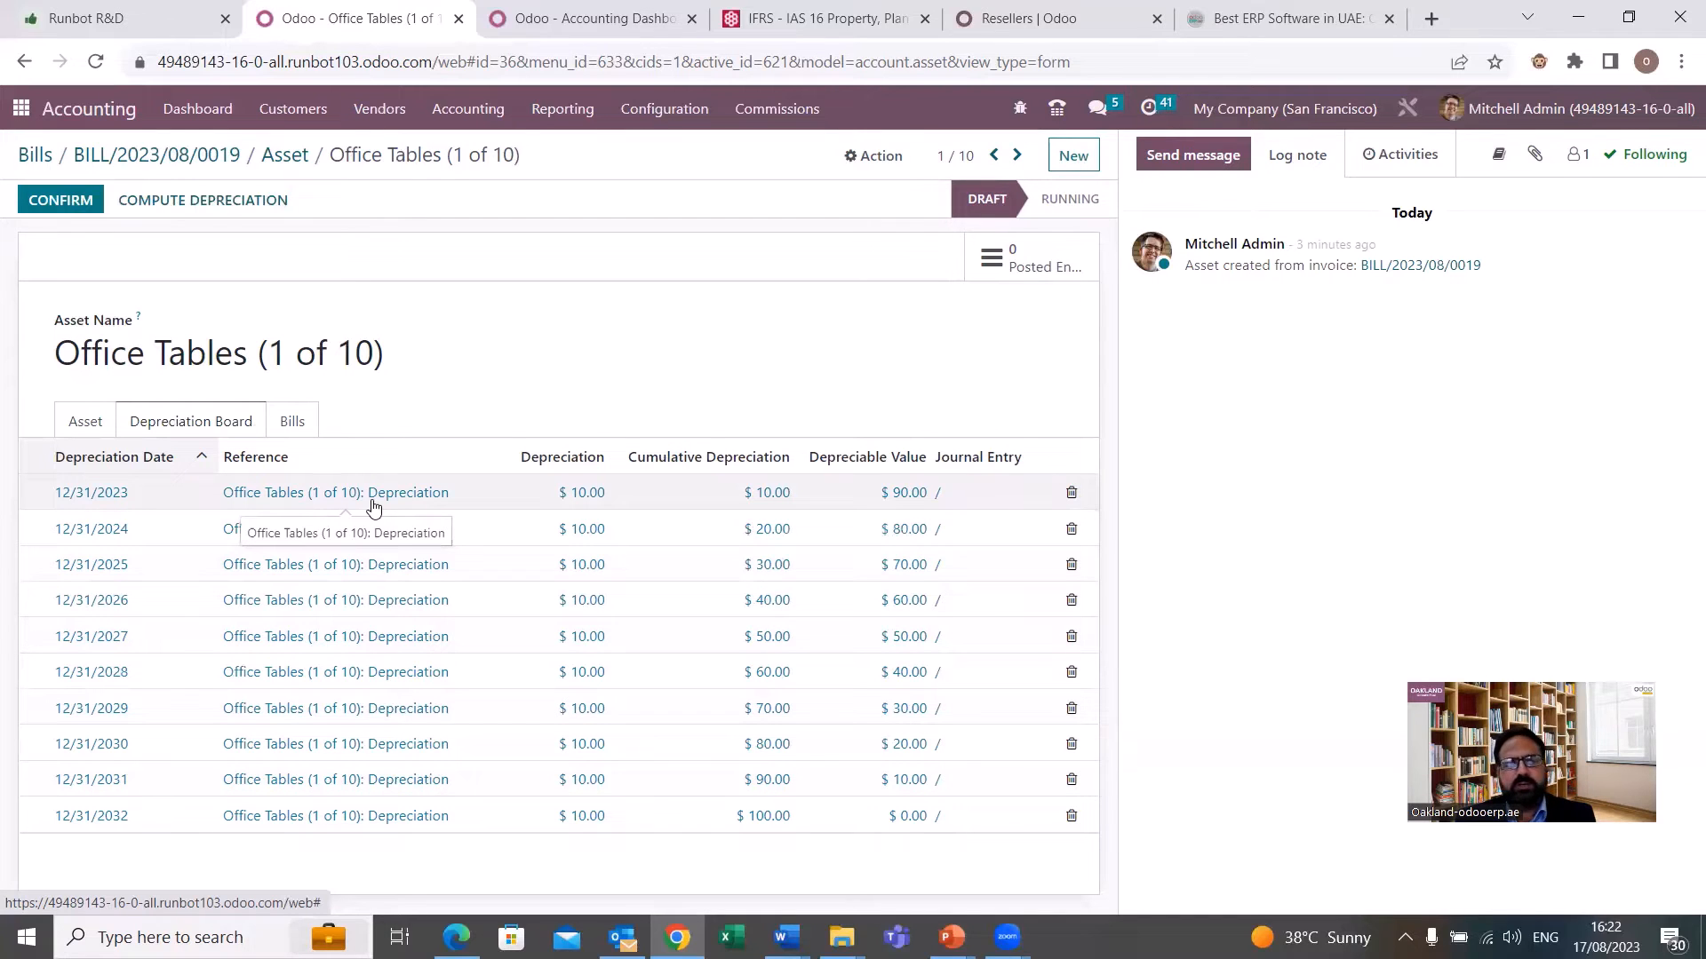
Review the asset details of Office Tables (1 of 10) that underlie its depreciation schedule.
left_click(84, 429)
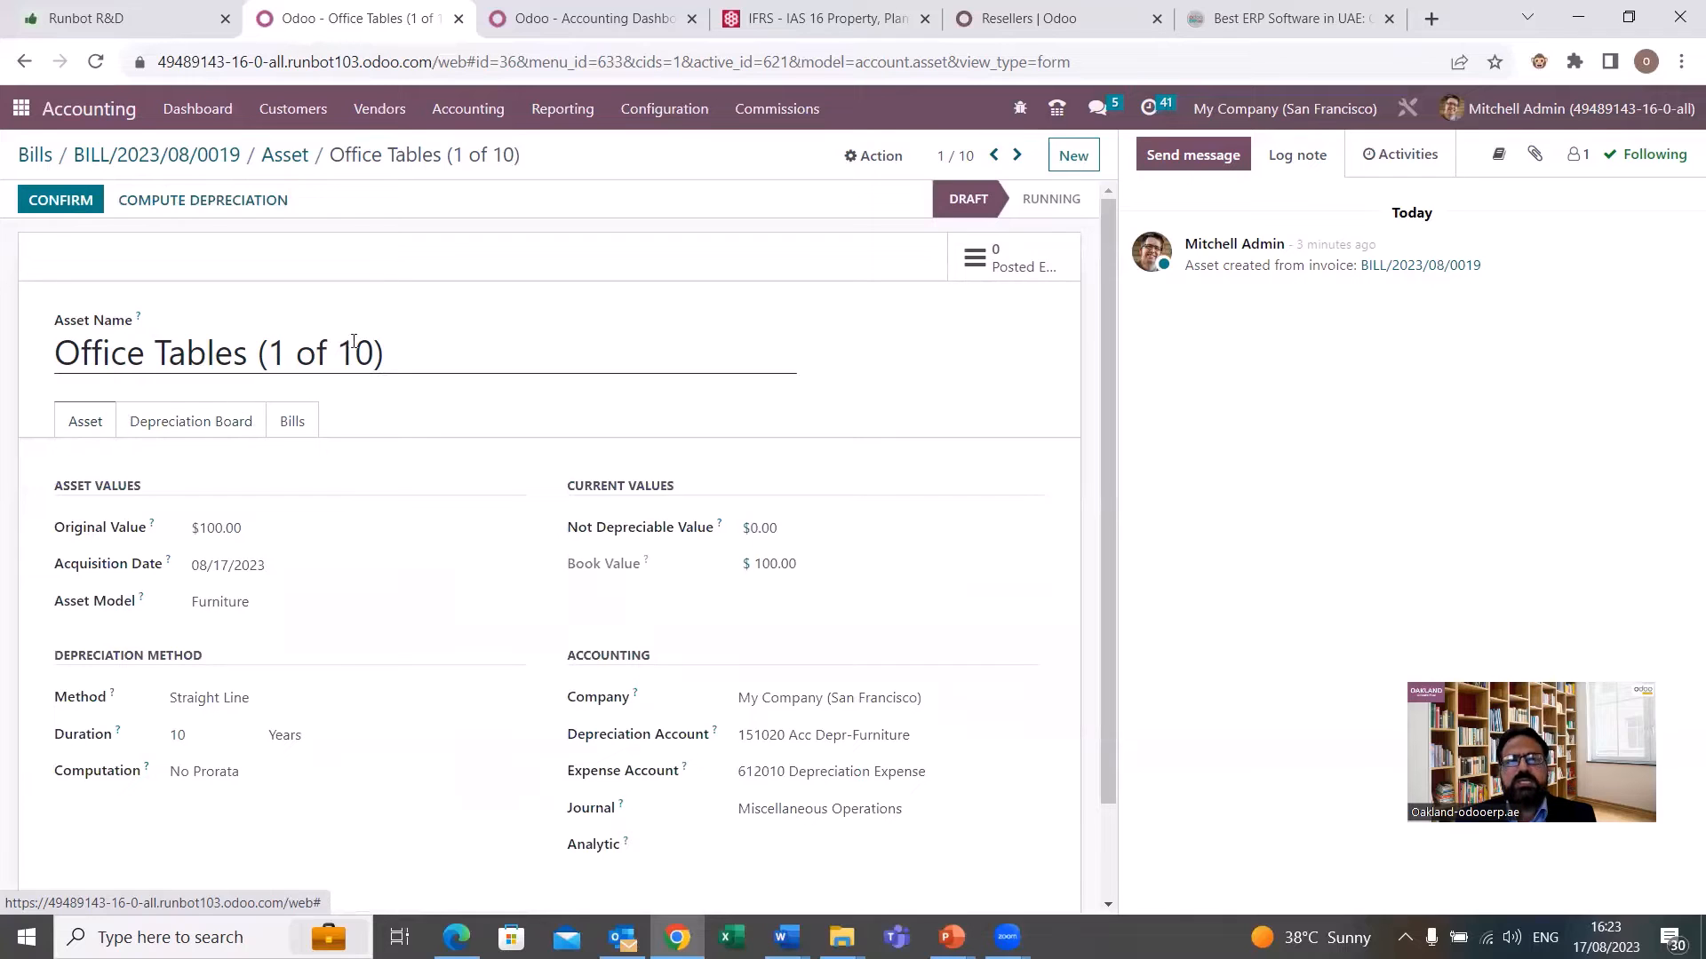
scroll(221, 438, "down", 1)
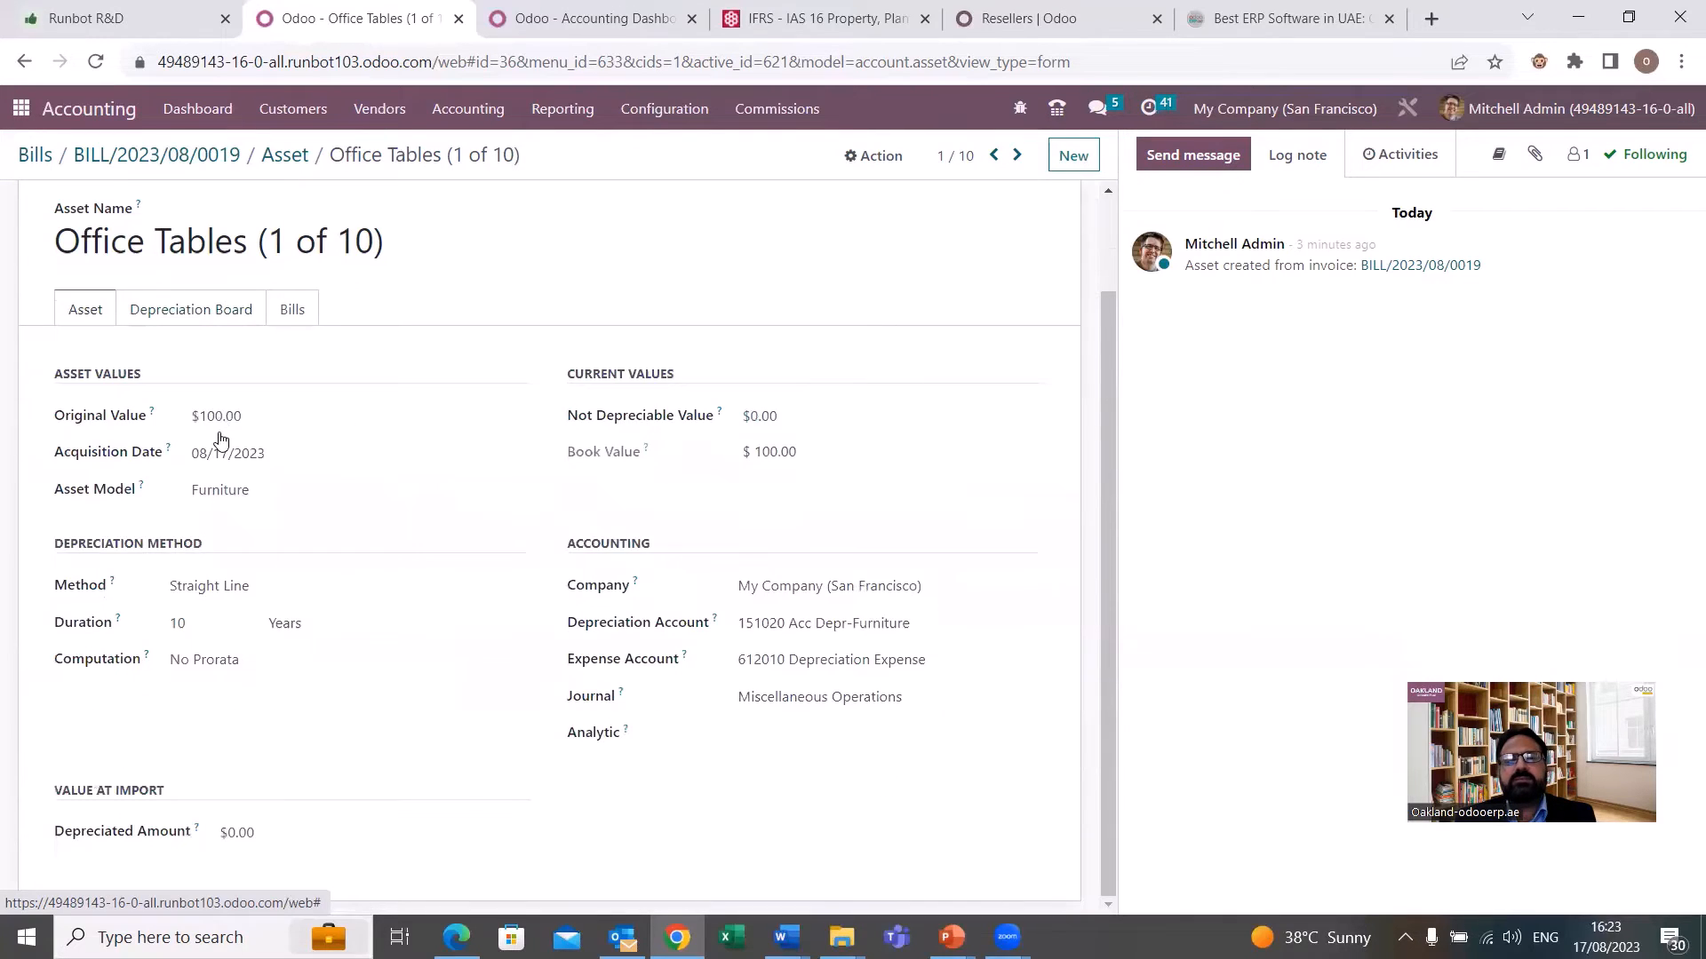
scroll(220, 438, "up", 1)
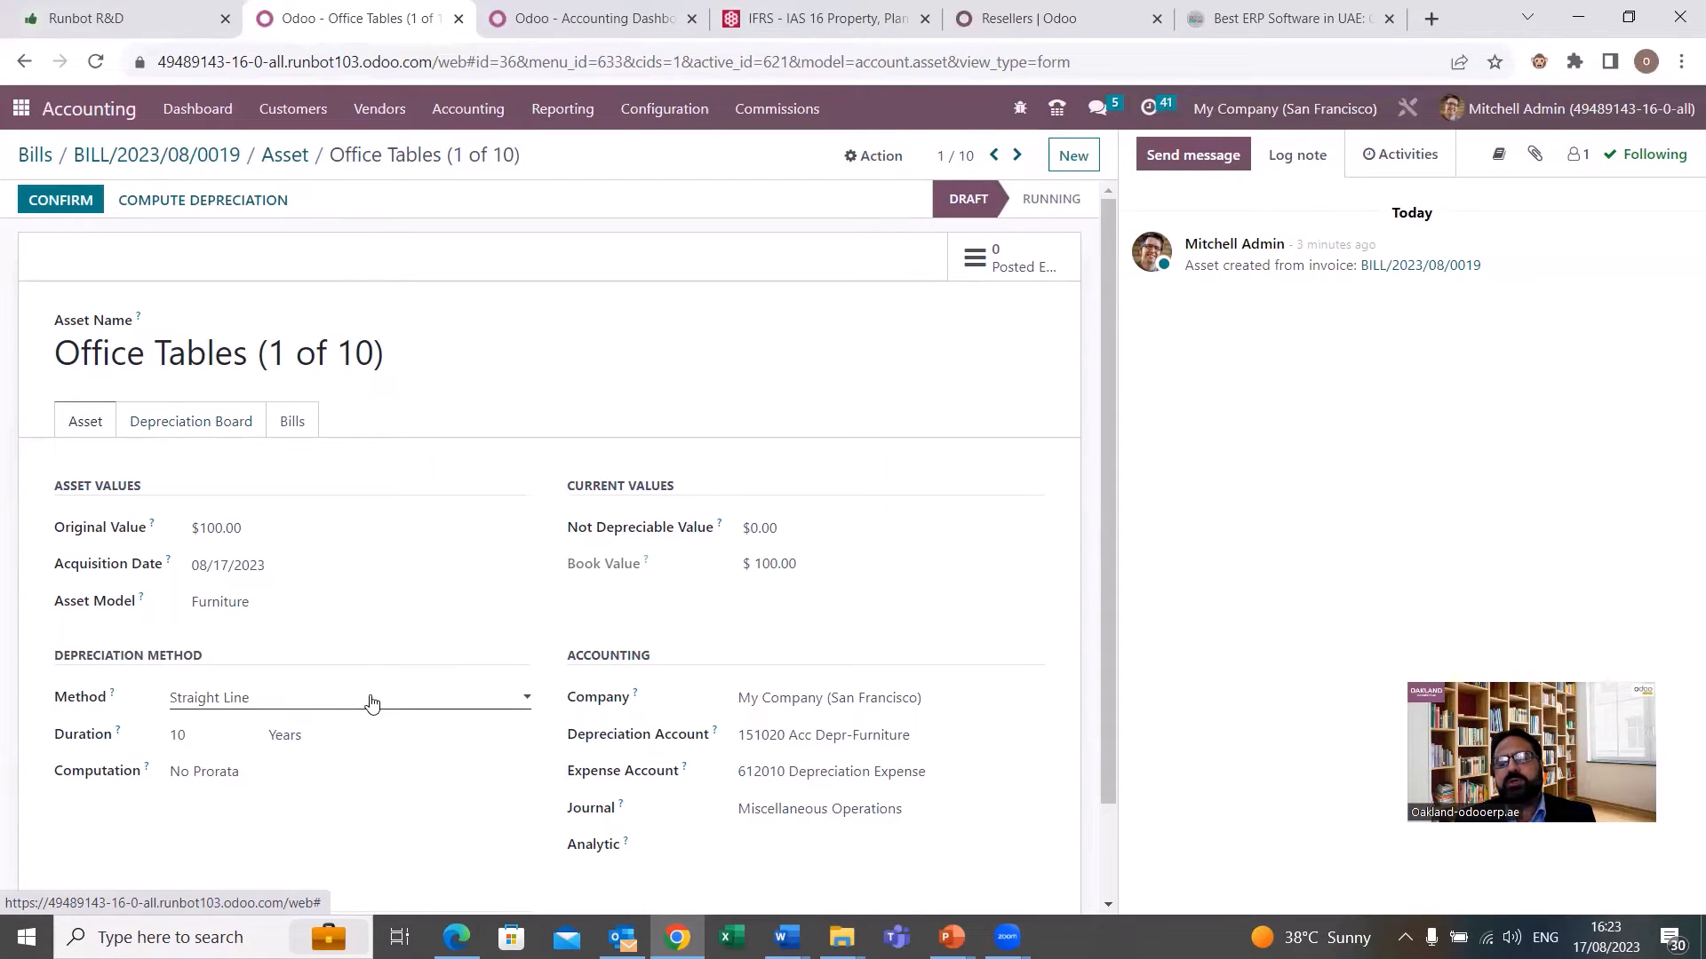
scroll(371, 703, "down", 1)
scroll(372, 703, "up", 1)
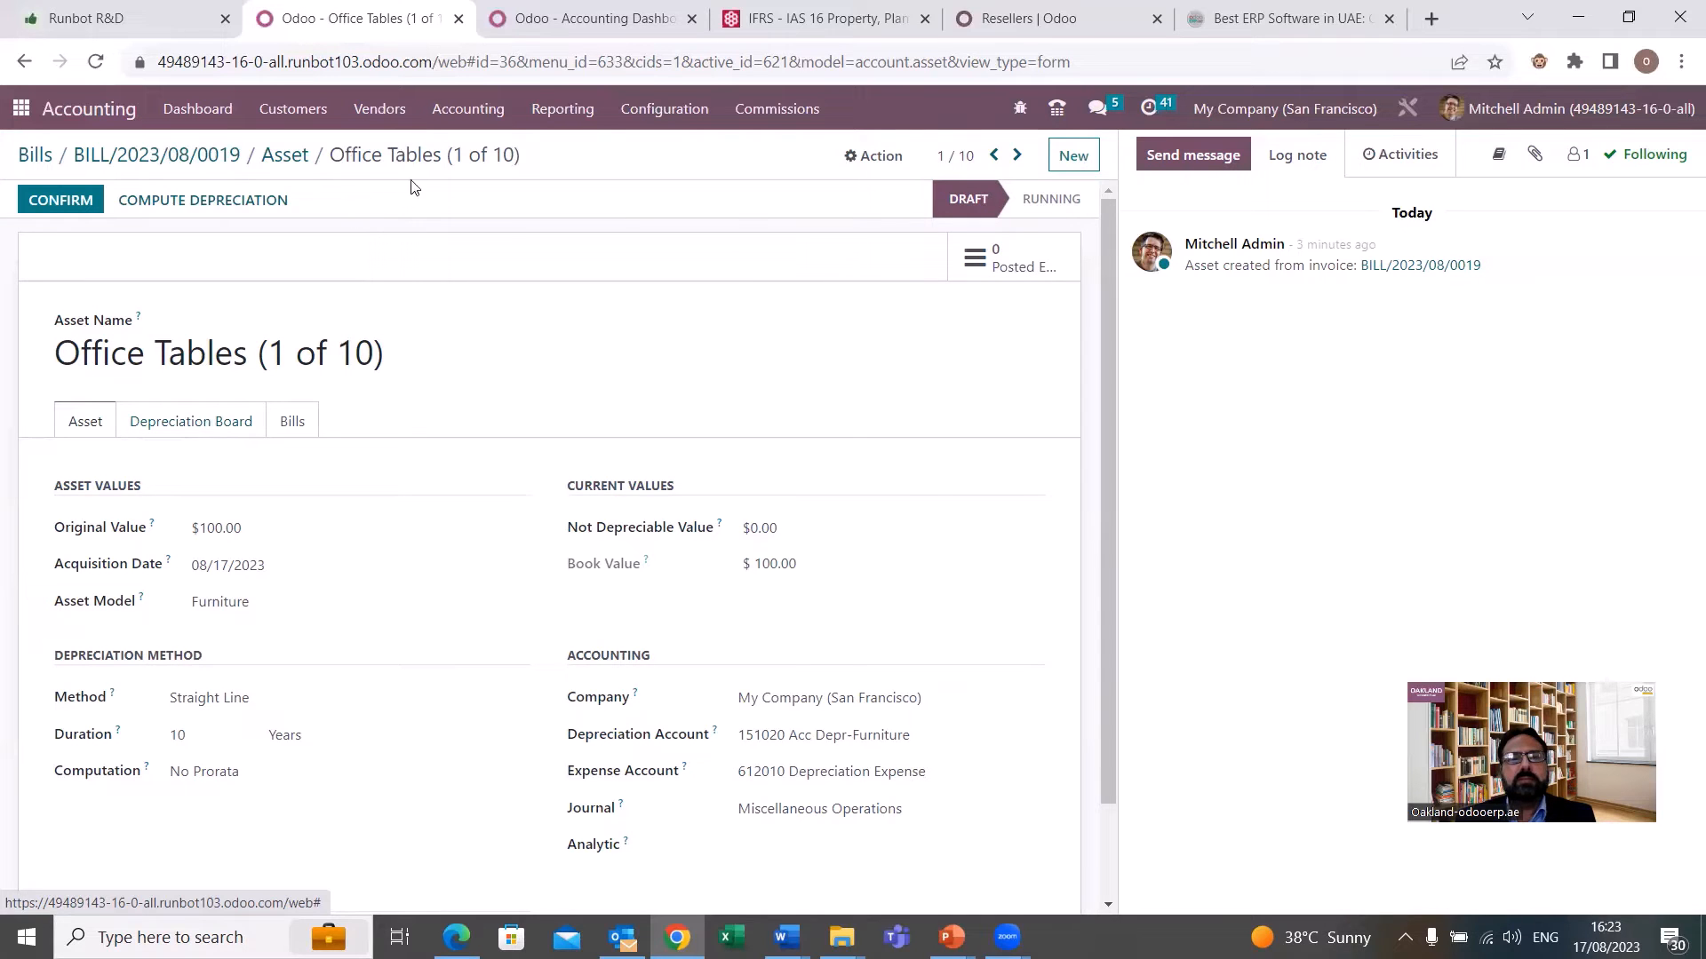
Leave the asset record and open the full Assets list to find the Chair-Type A assets.
left_click(289, 158)
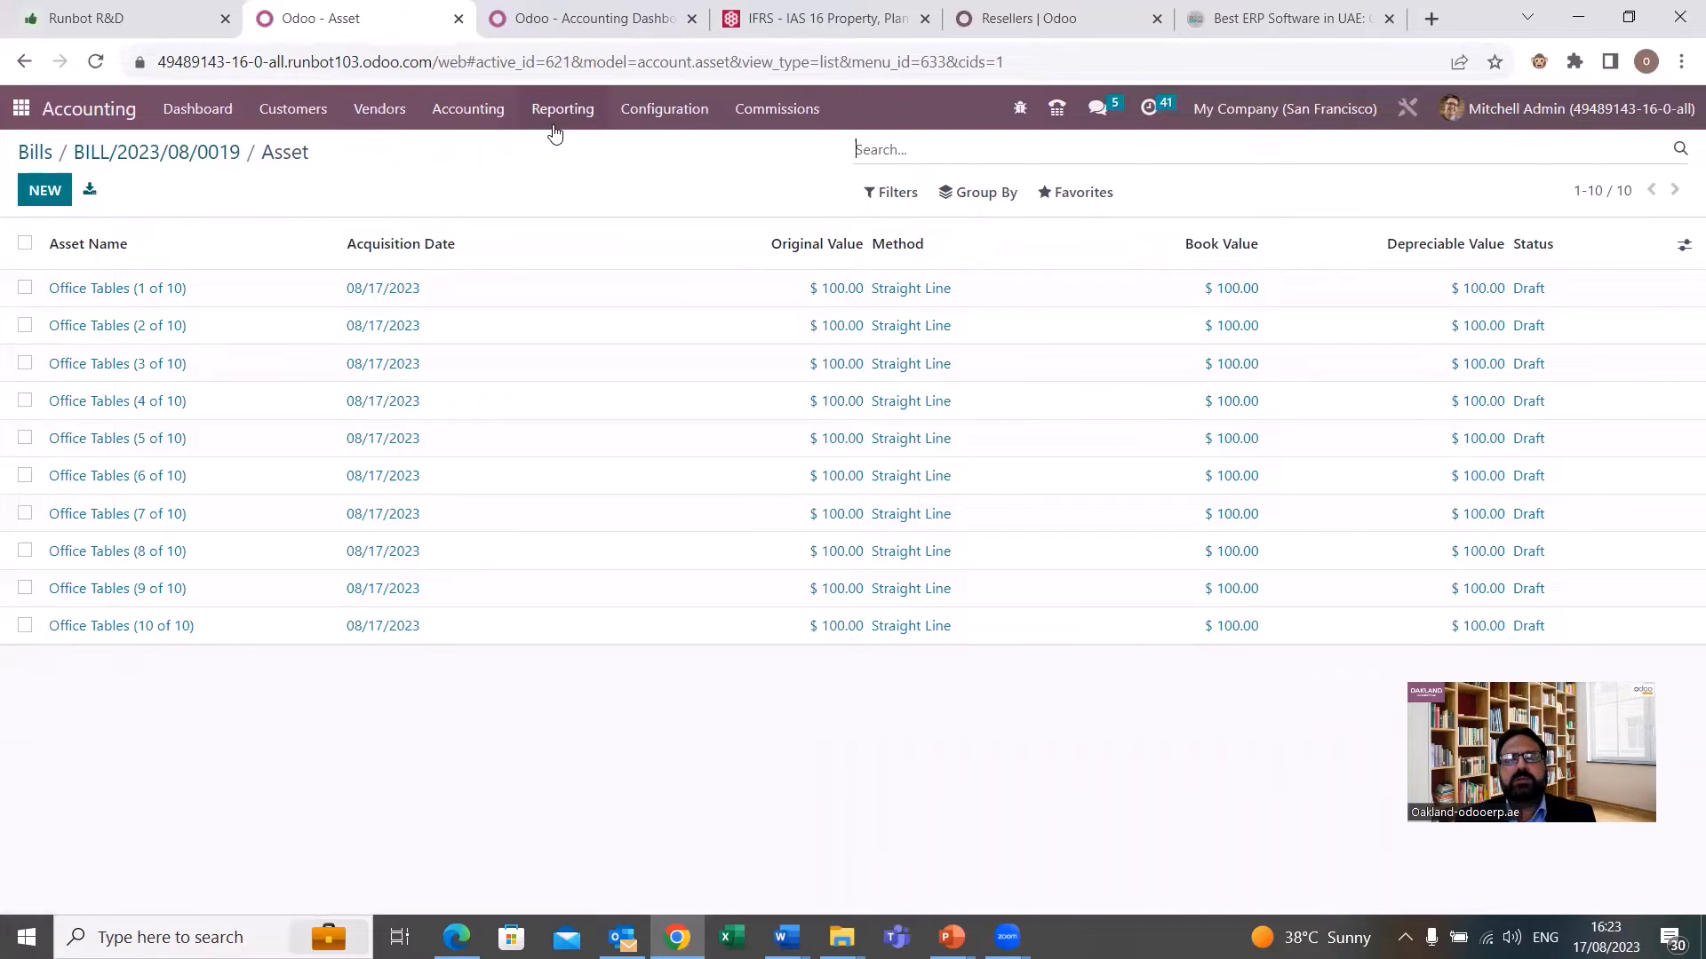
left_click(469, 110)
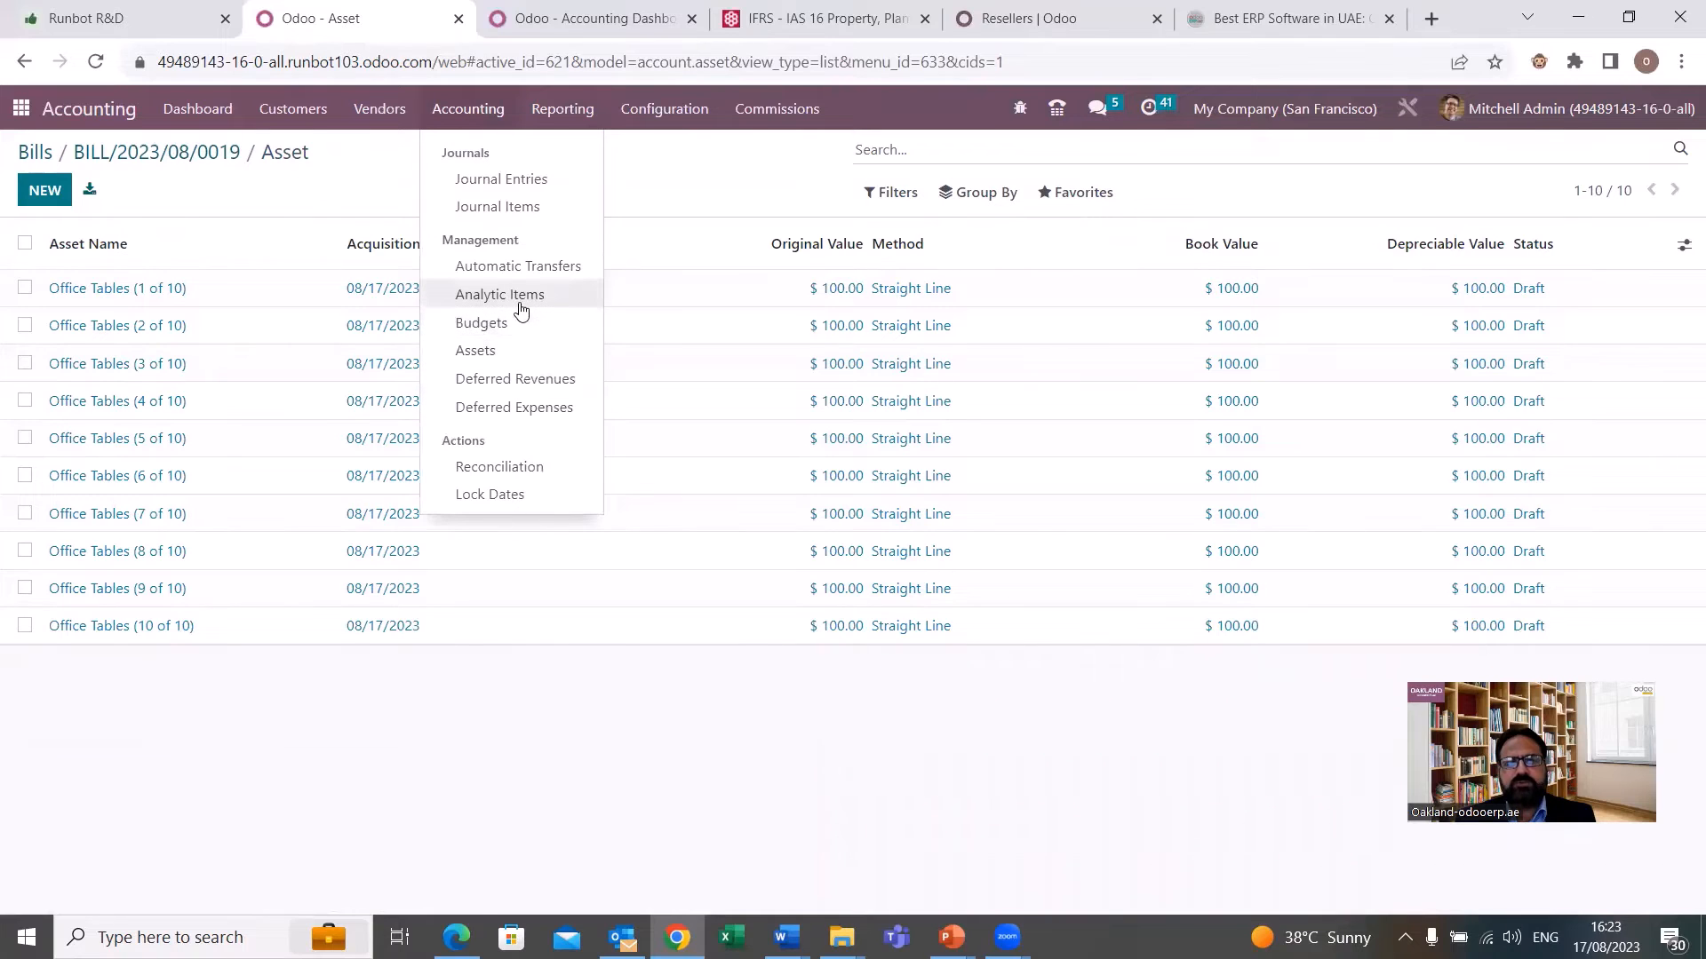
left_click(487, 352)
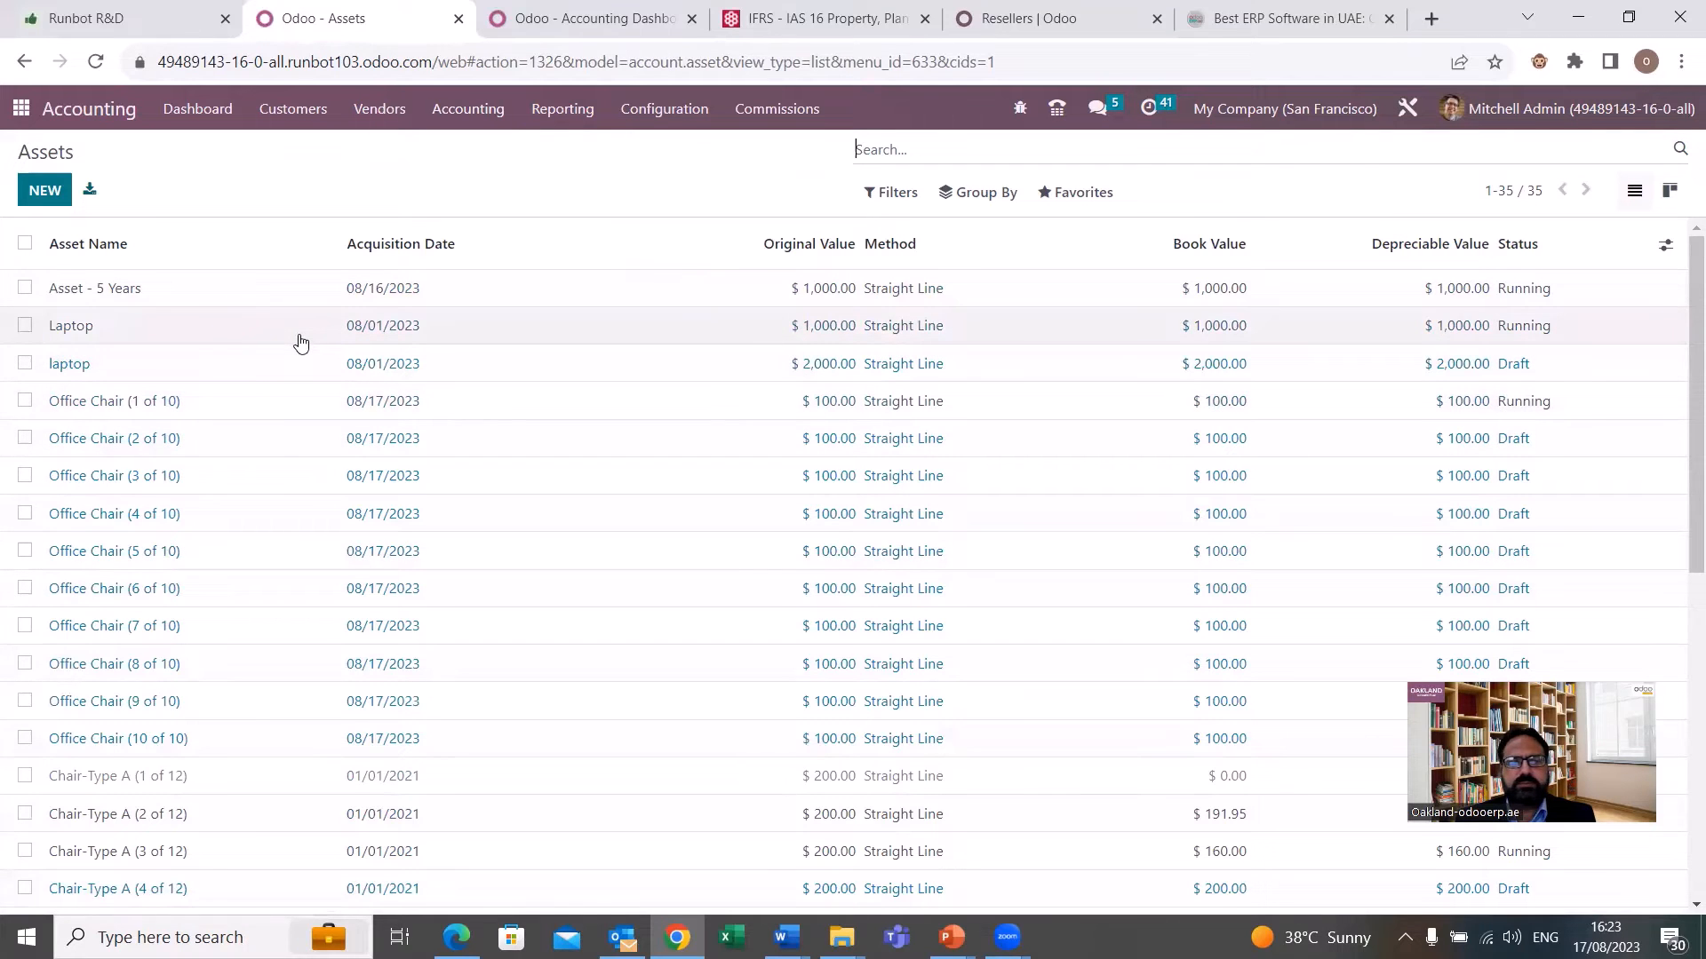
scroll(298, 341, "down", 4)
scroll(299, 343, "down", 1)
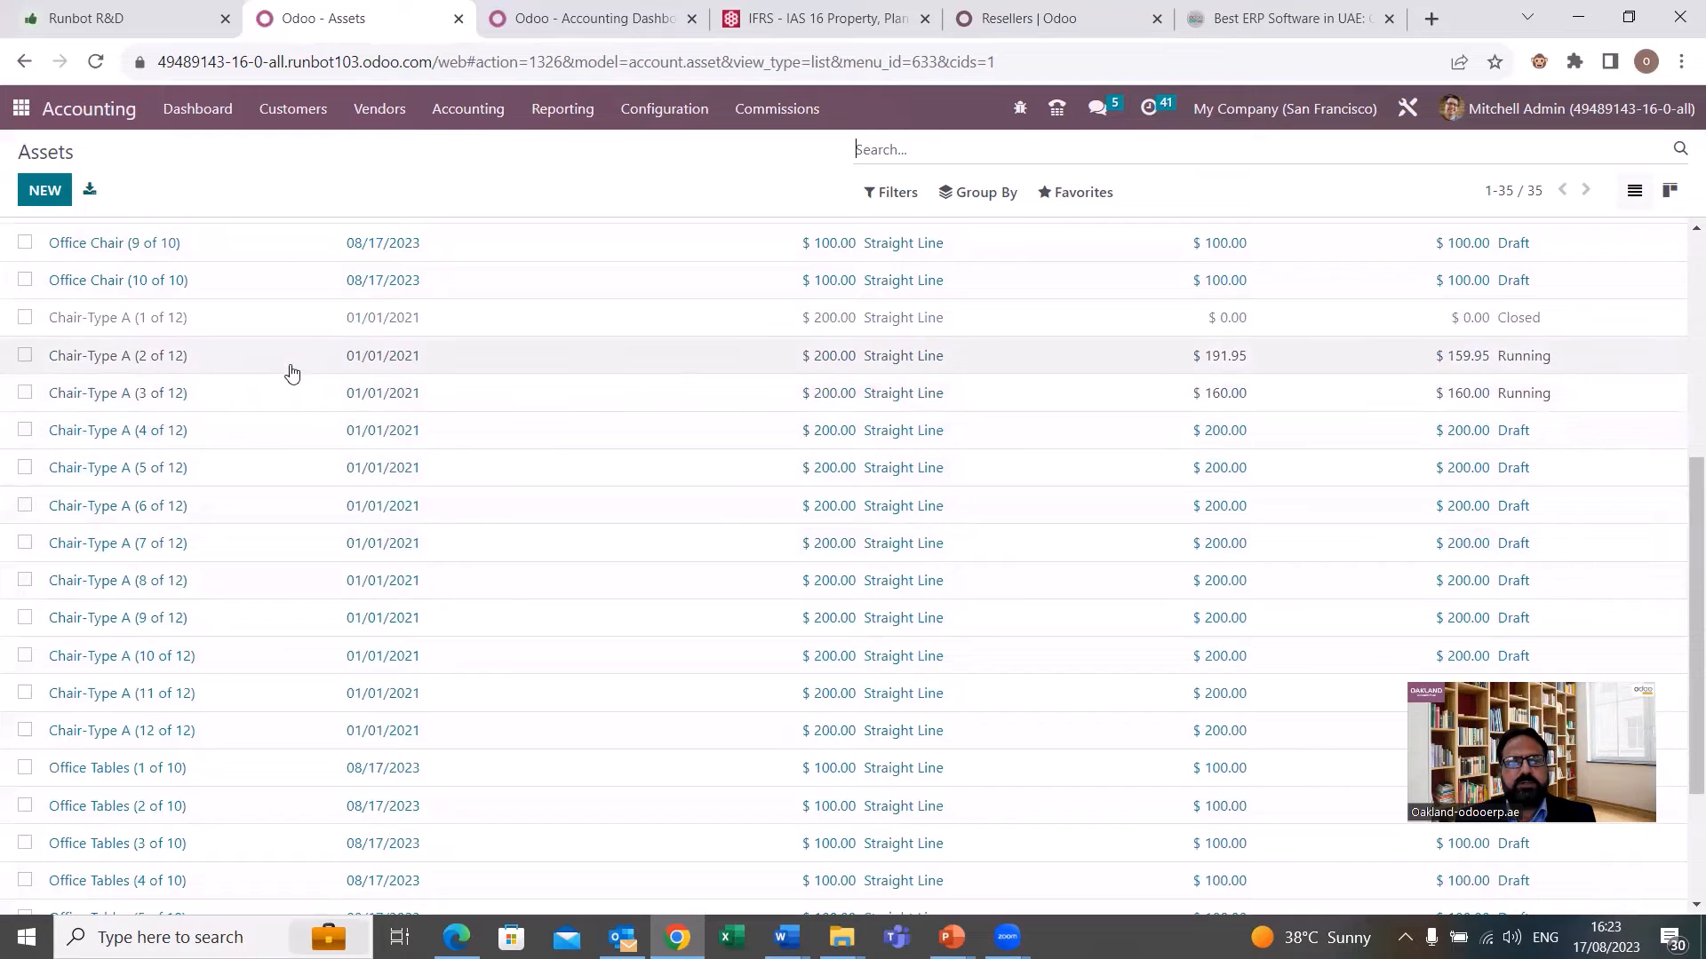
Inspect the depreciation board of the running asset Chair-Type A (2 of 12) and return to the Assets list.
left_click(253, 372)
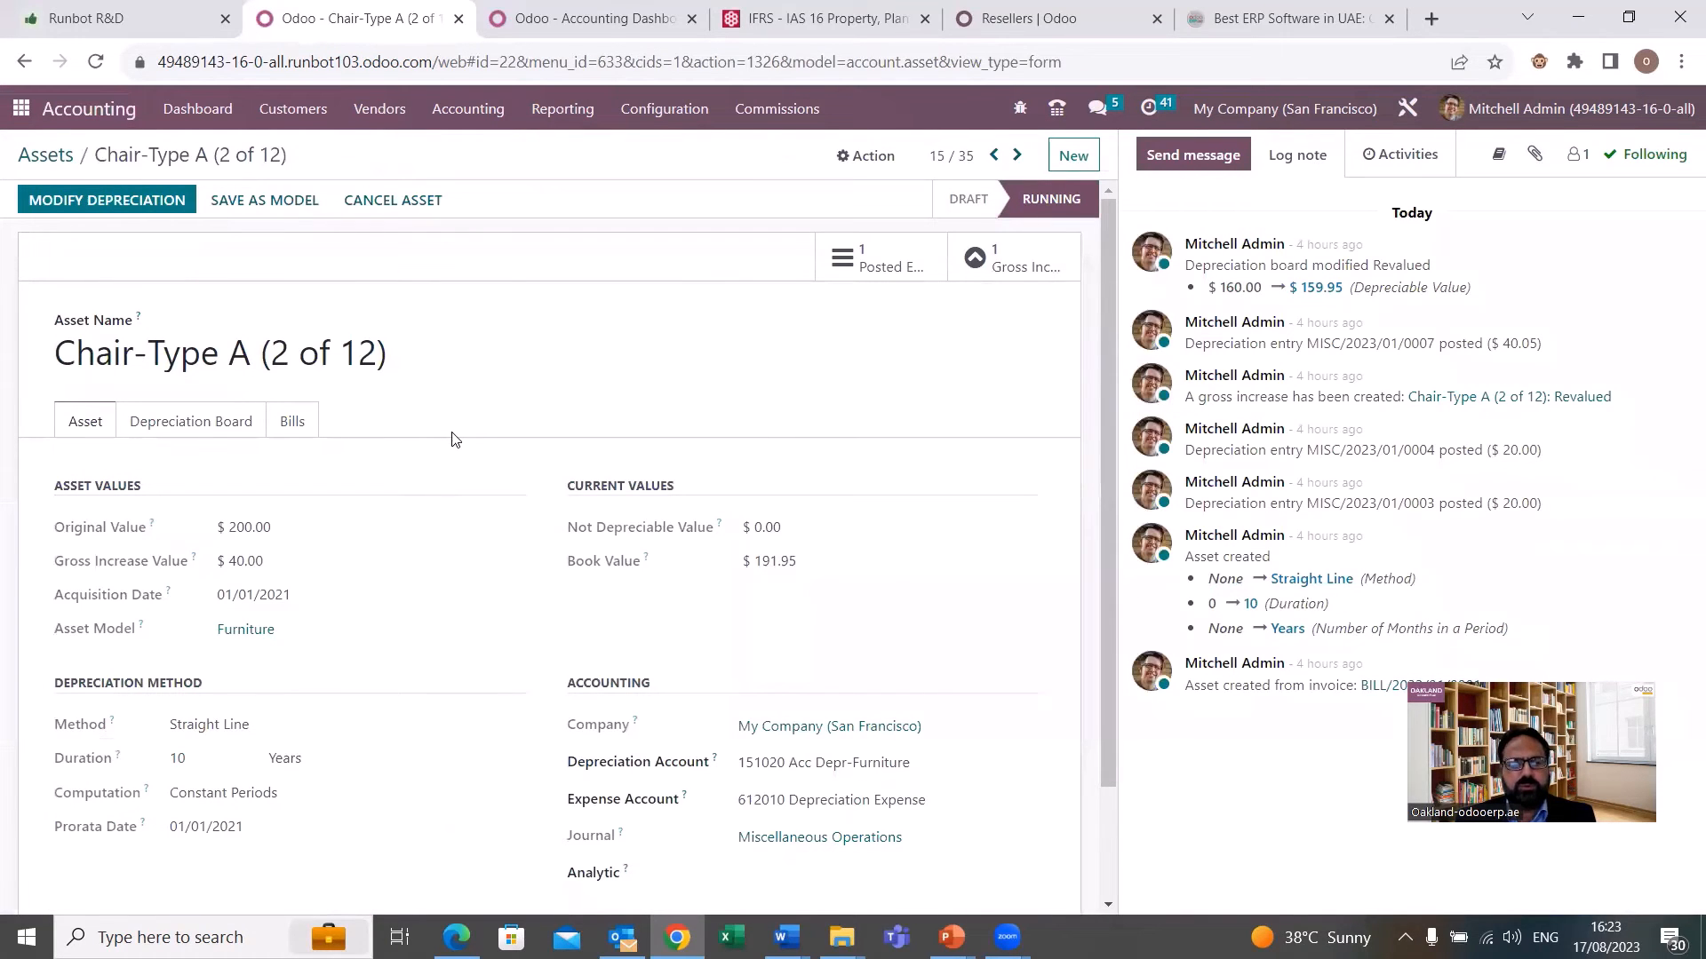
left_click(222, 427)
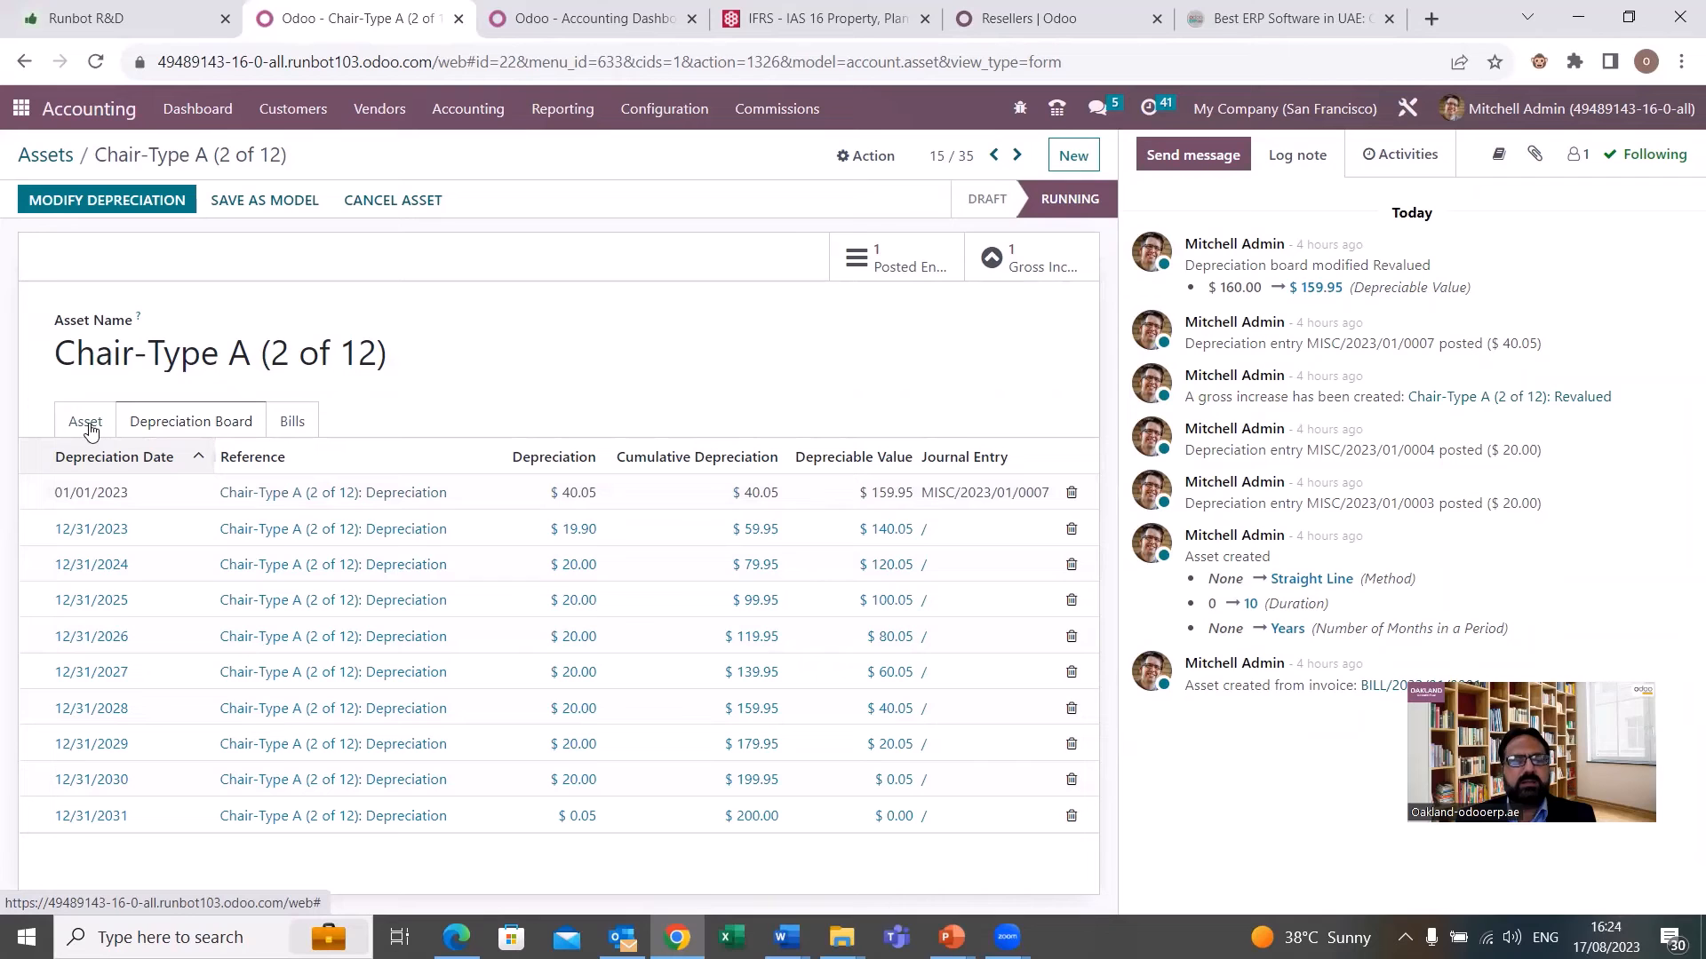
left_click(46, 156)
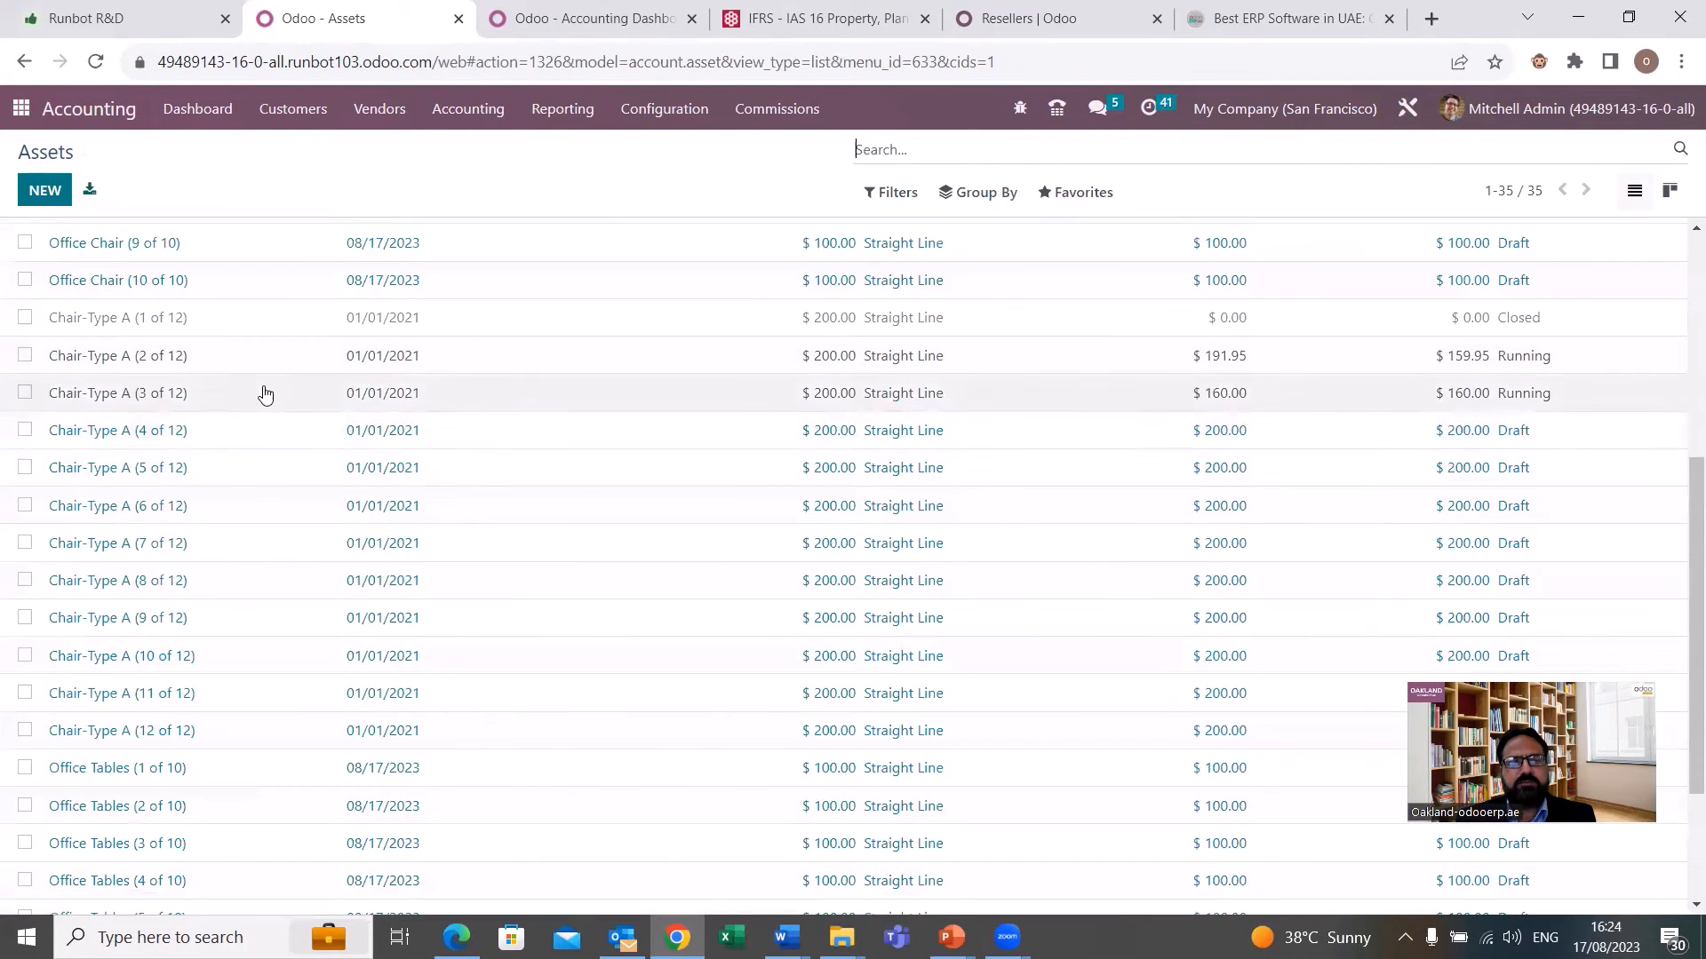
Examine the depreciation board and asset details of the closed asset Chair-Type A (1 of 12).
left_click(168, 325)
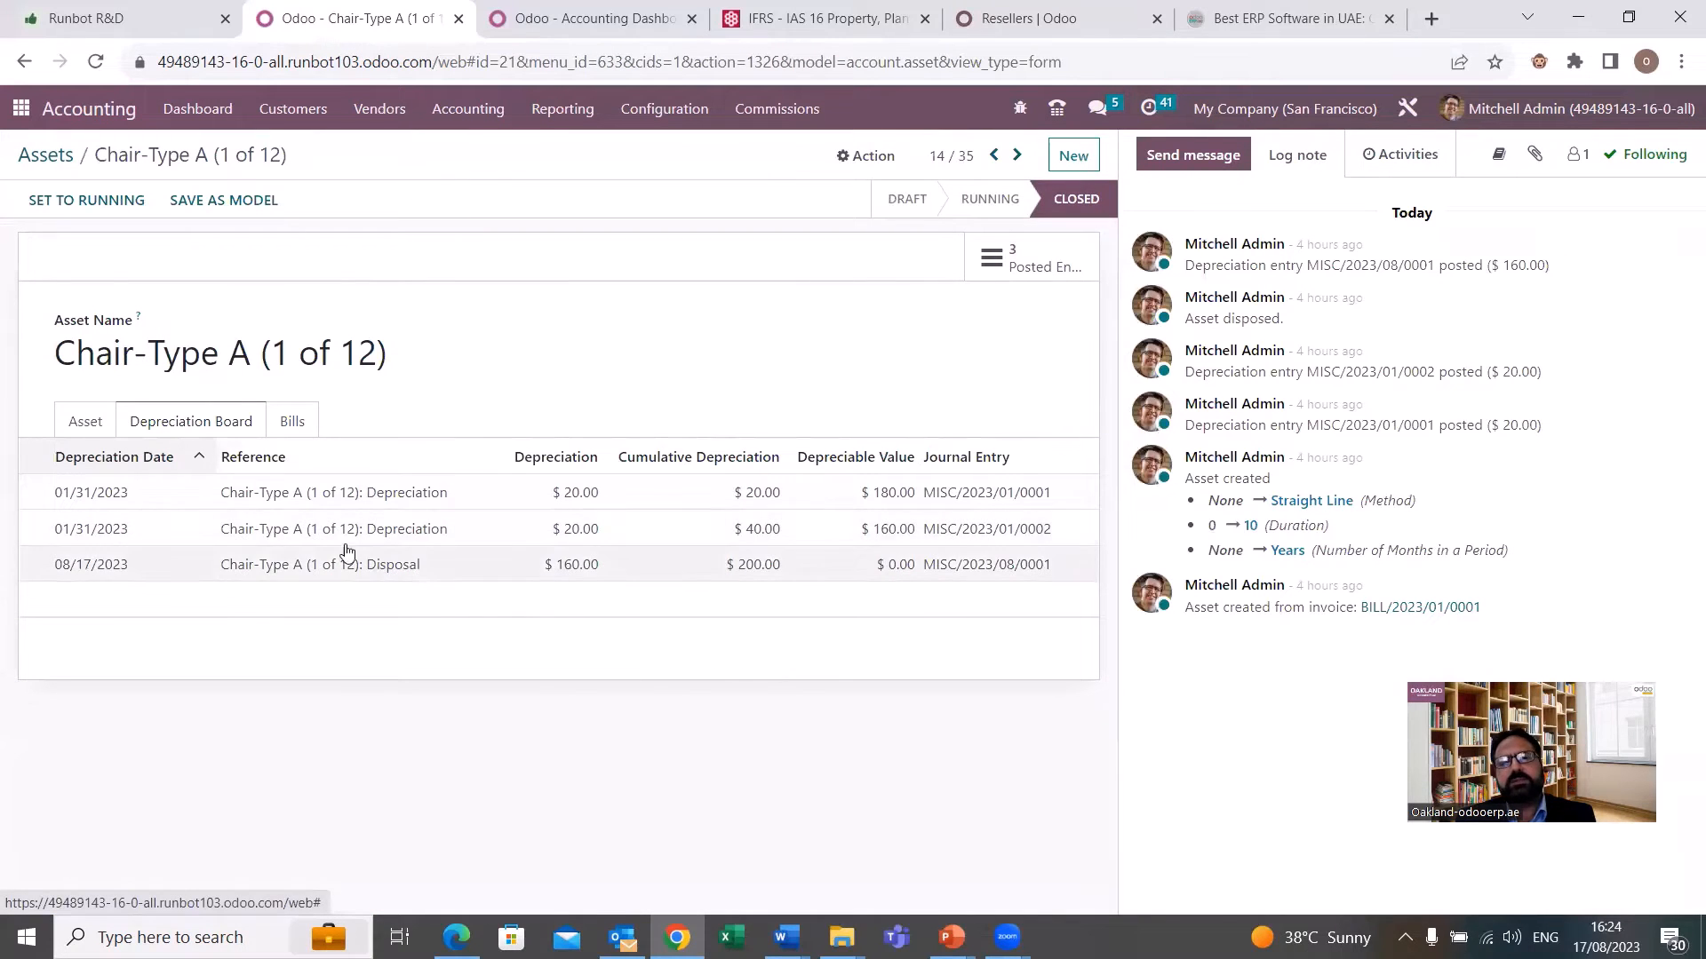
left_click(97, 422)
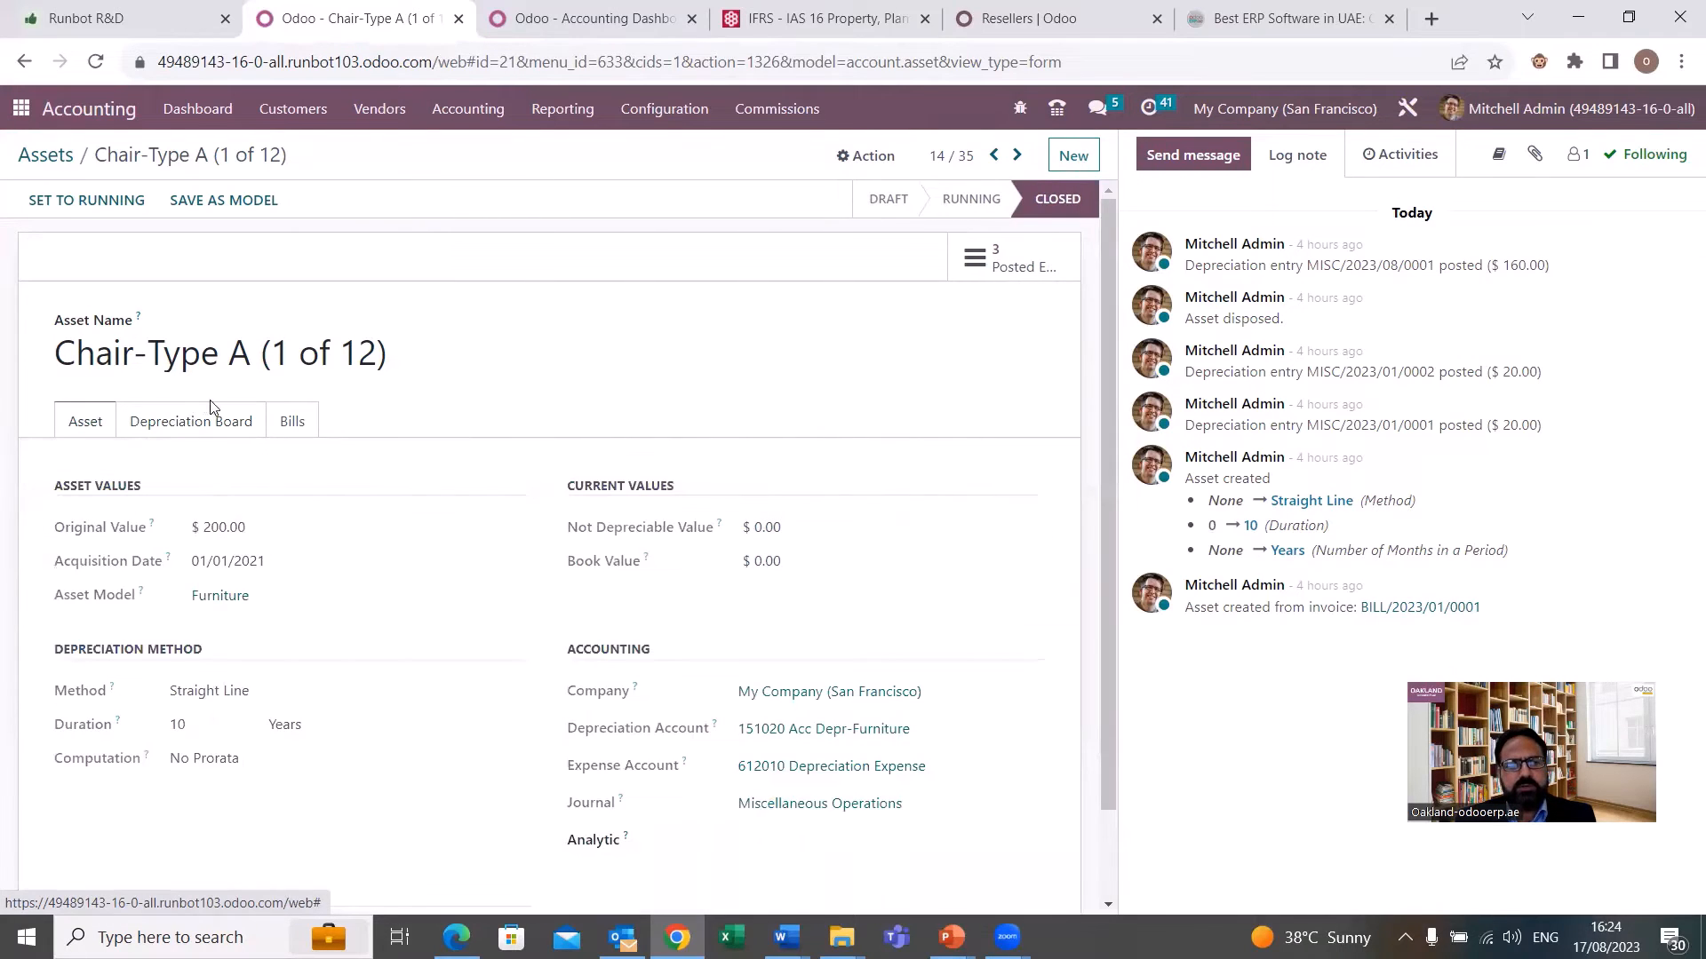
left_click(206, 425)
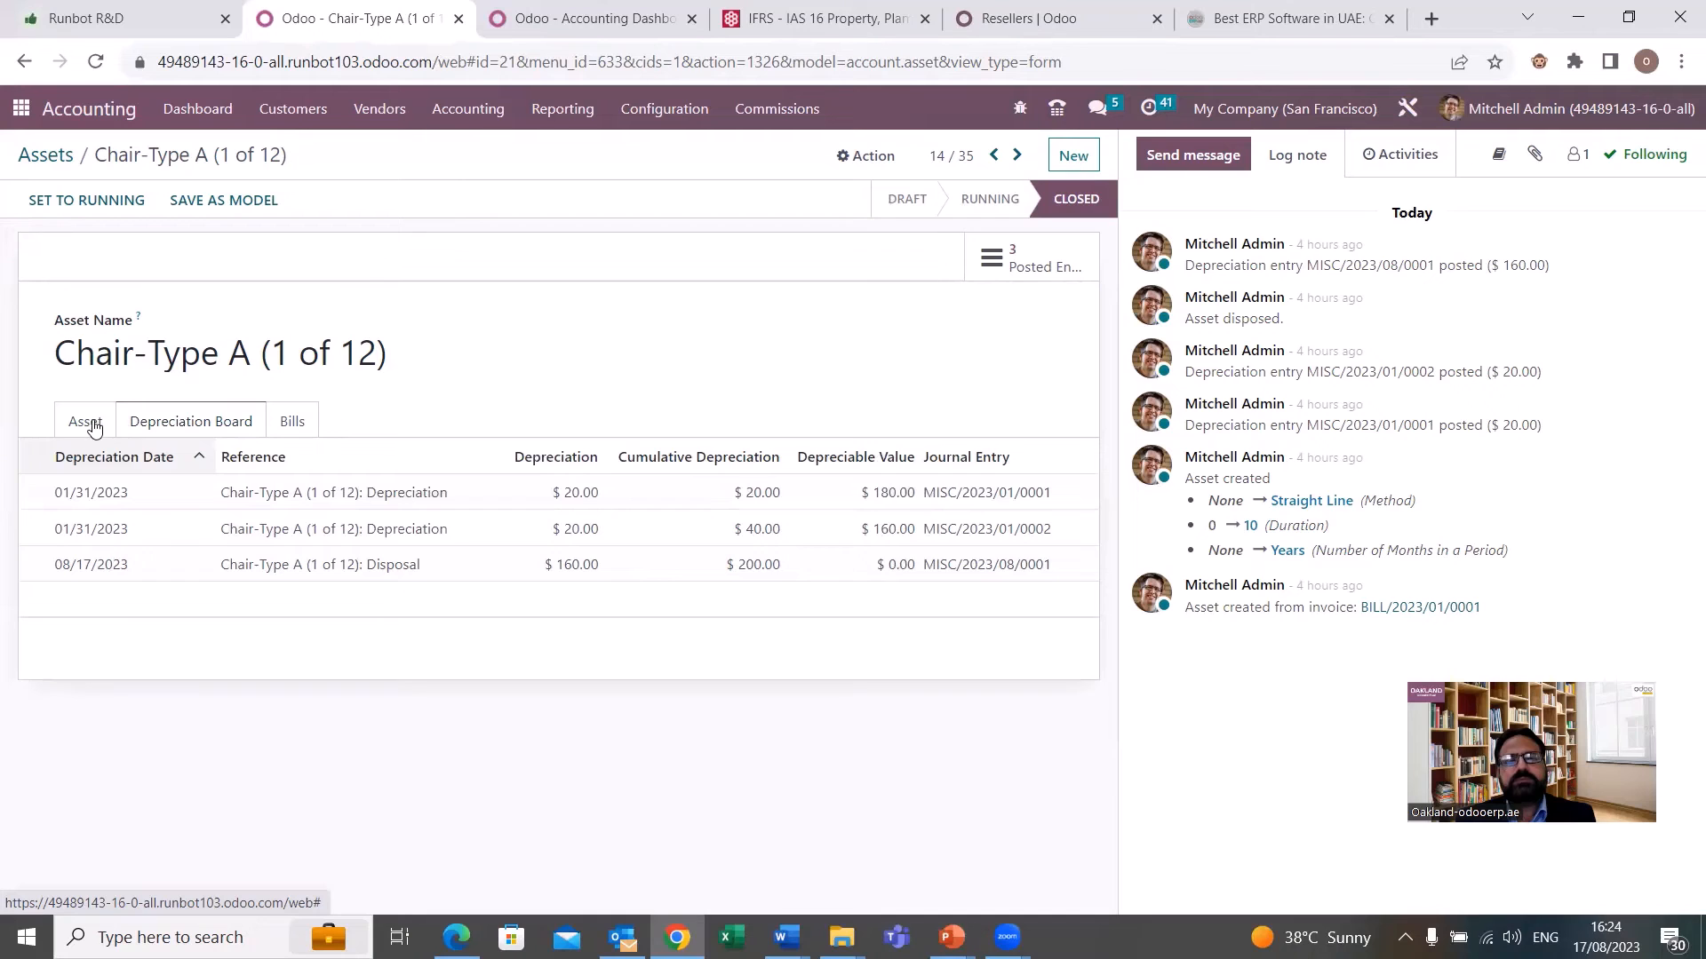
left_click(88, 423)
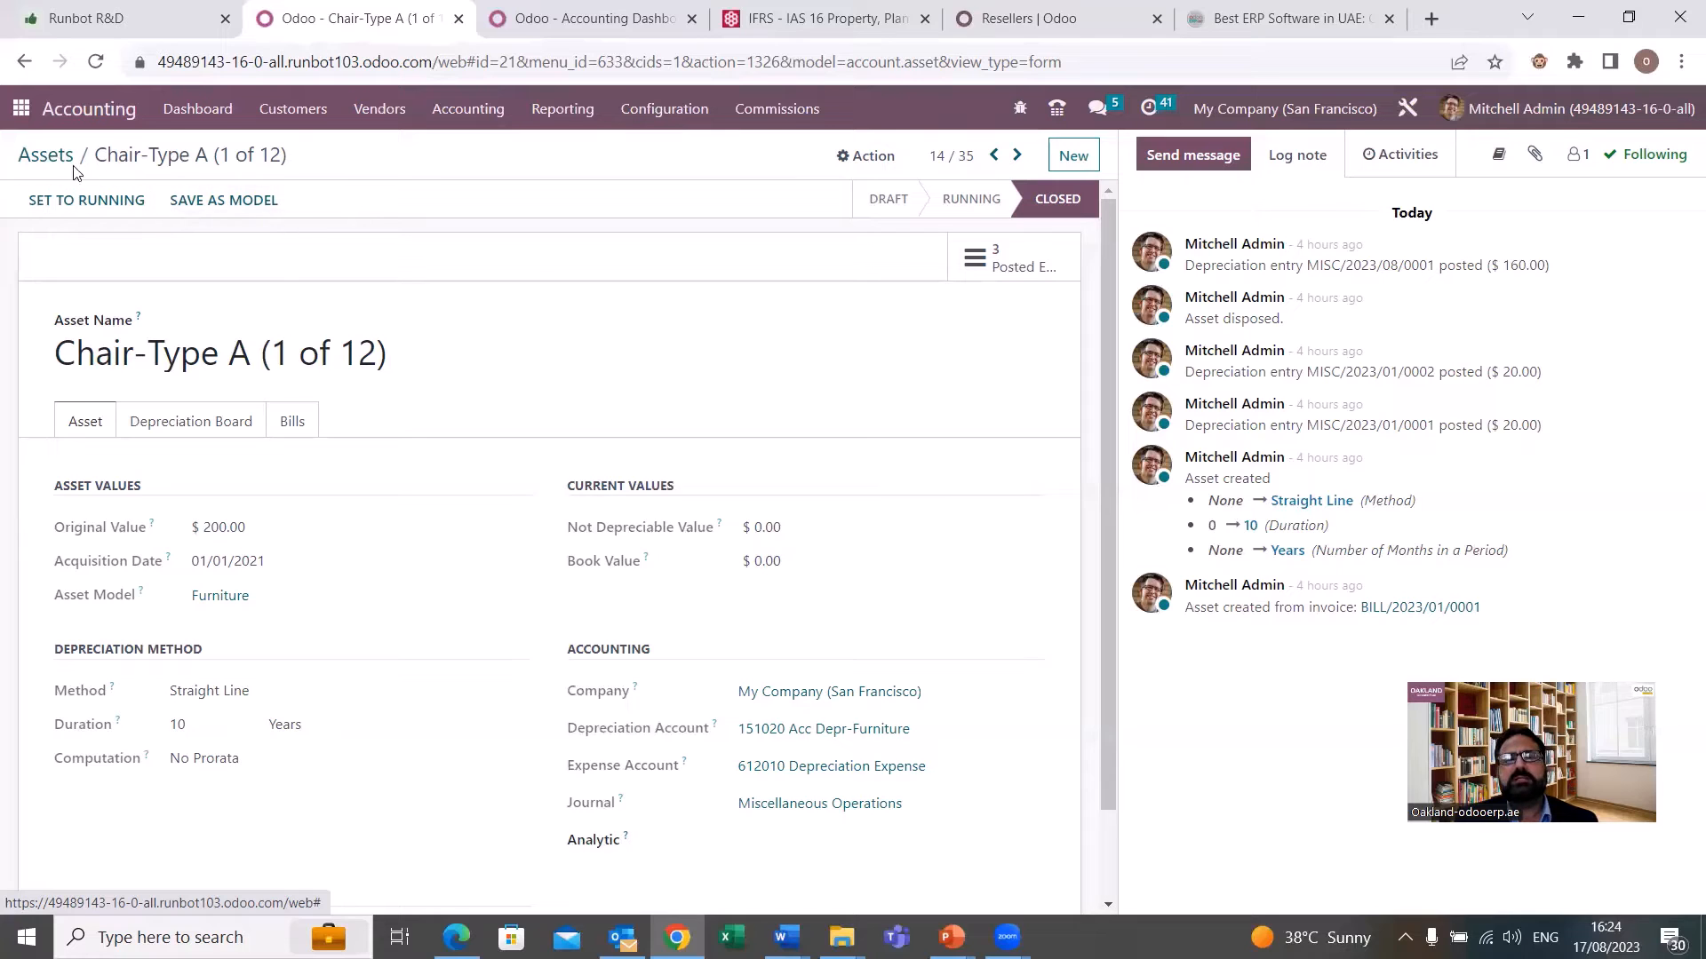
Return to the Assets list and look through the Chair-Type A and Office Tables entries.
left_click(562, 124)
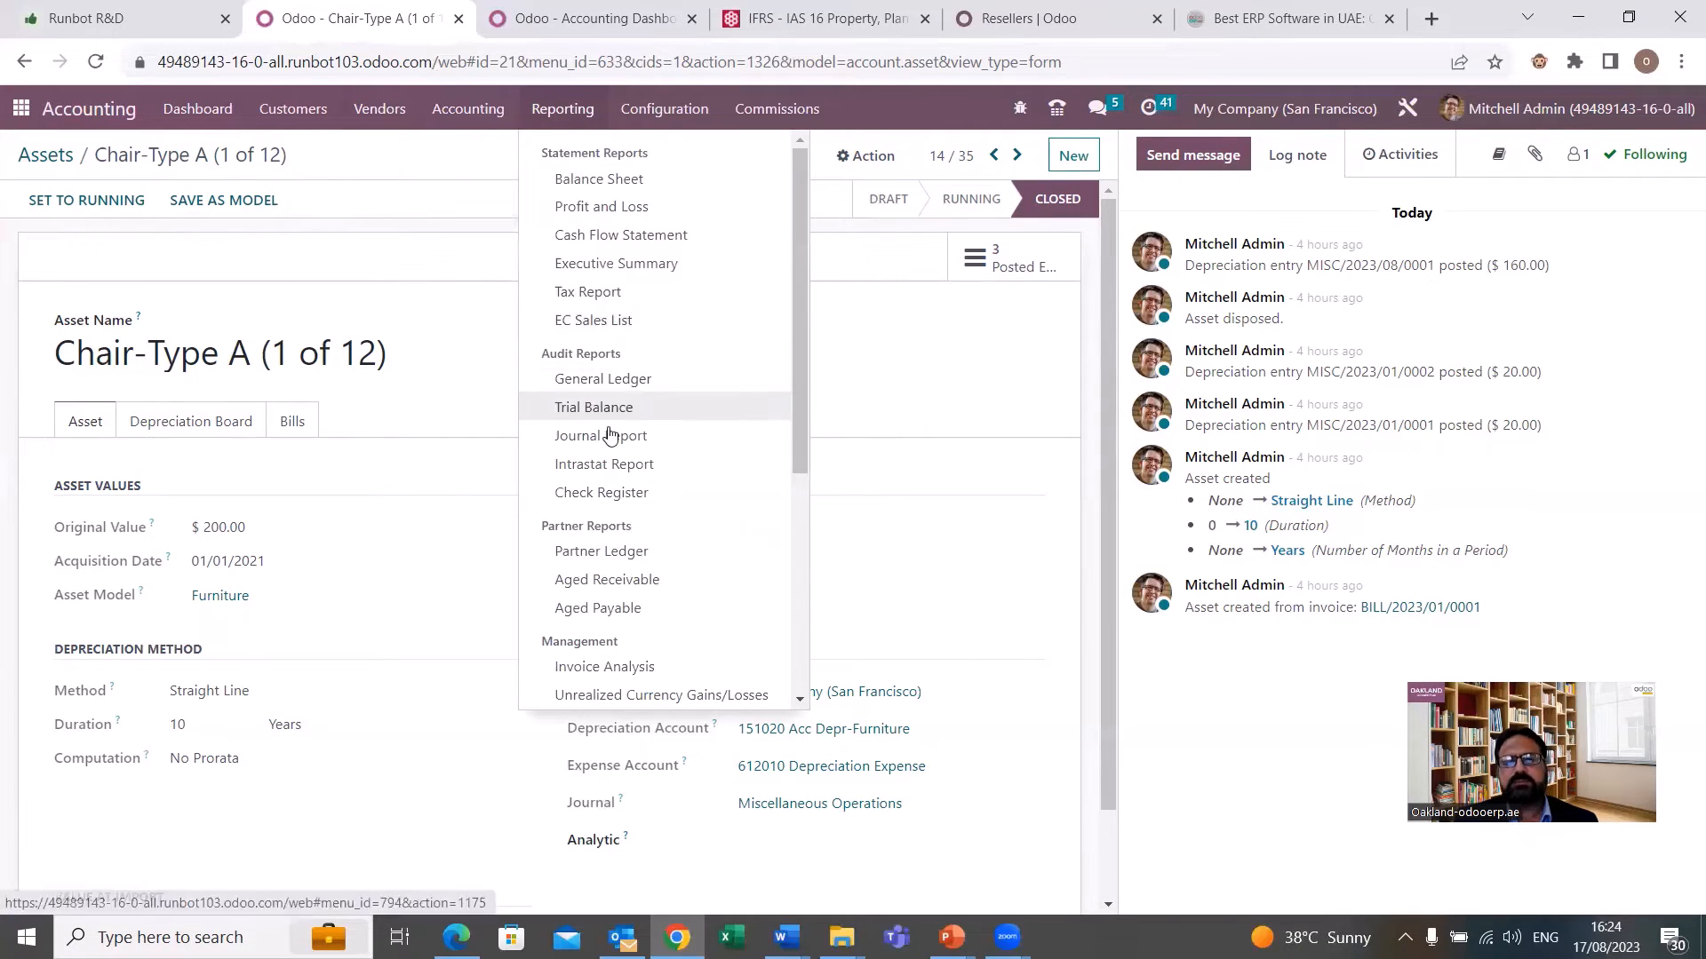
left_click(61, 156)
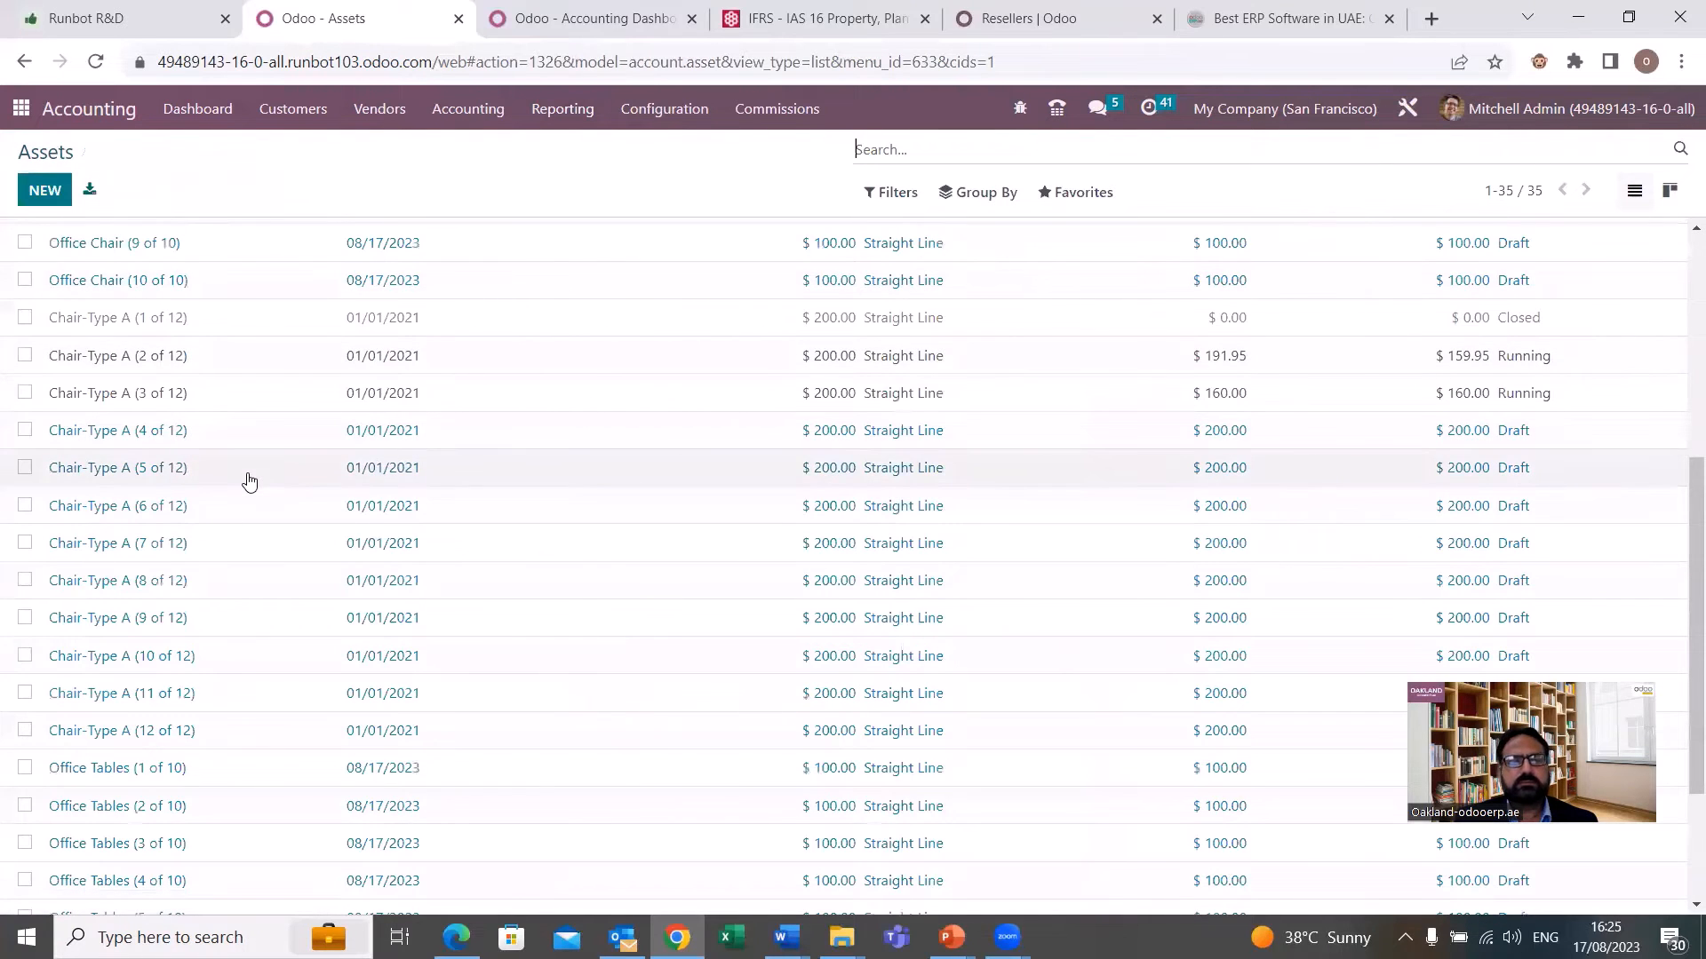
scroll(248, 480, "down", 2)
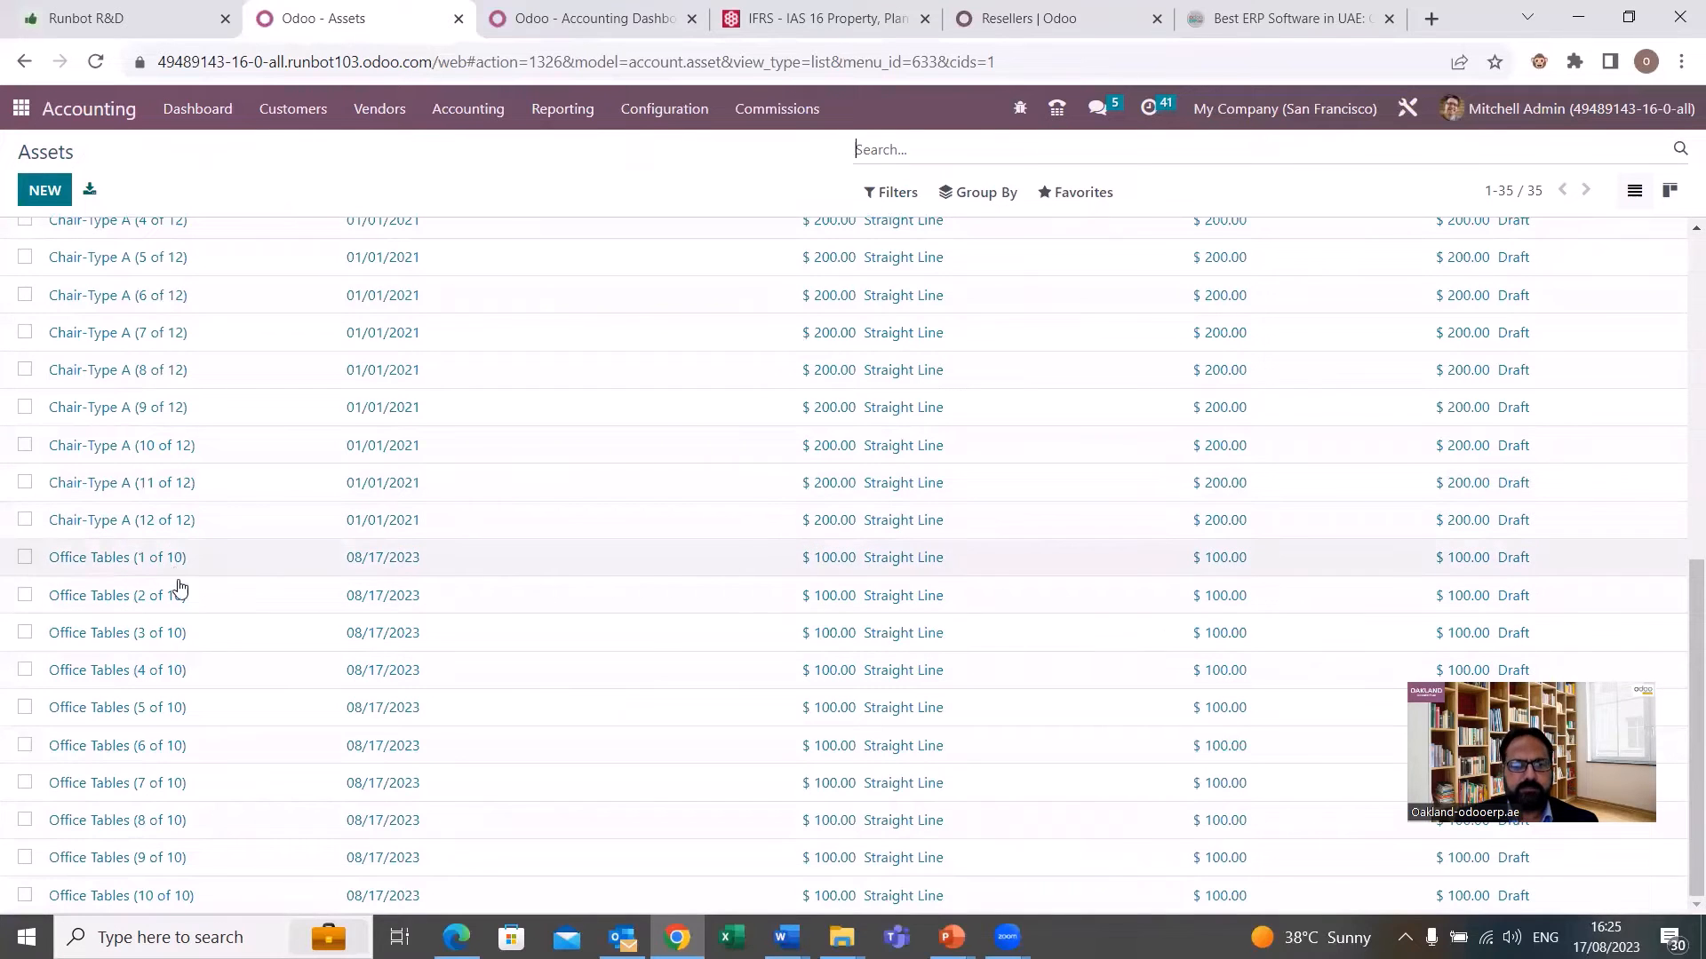
scroll(167, 483, "up", 2)
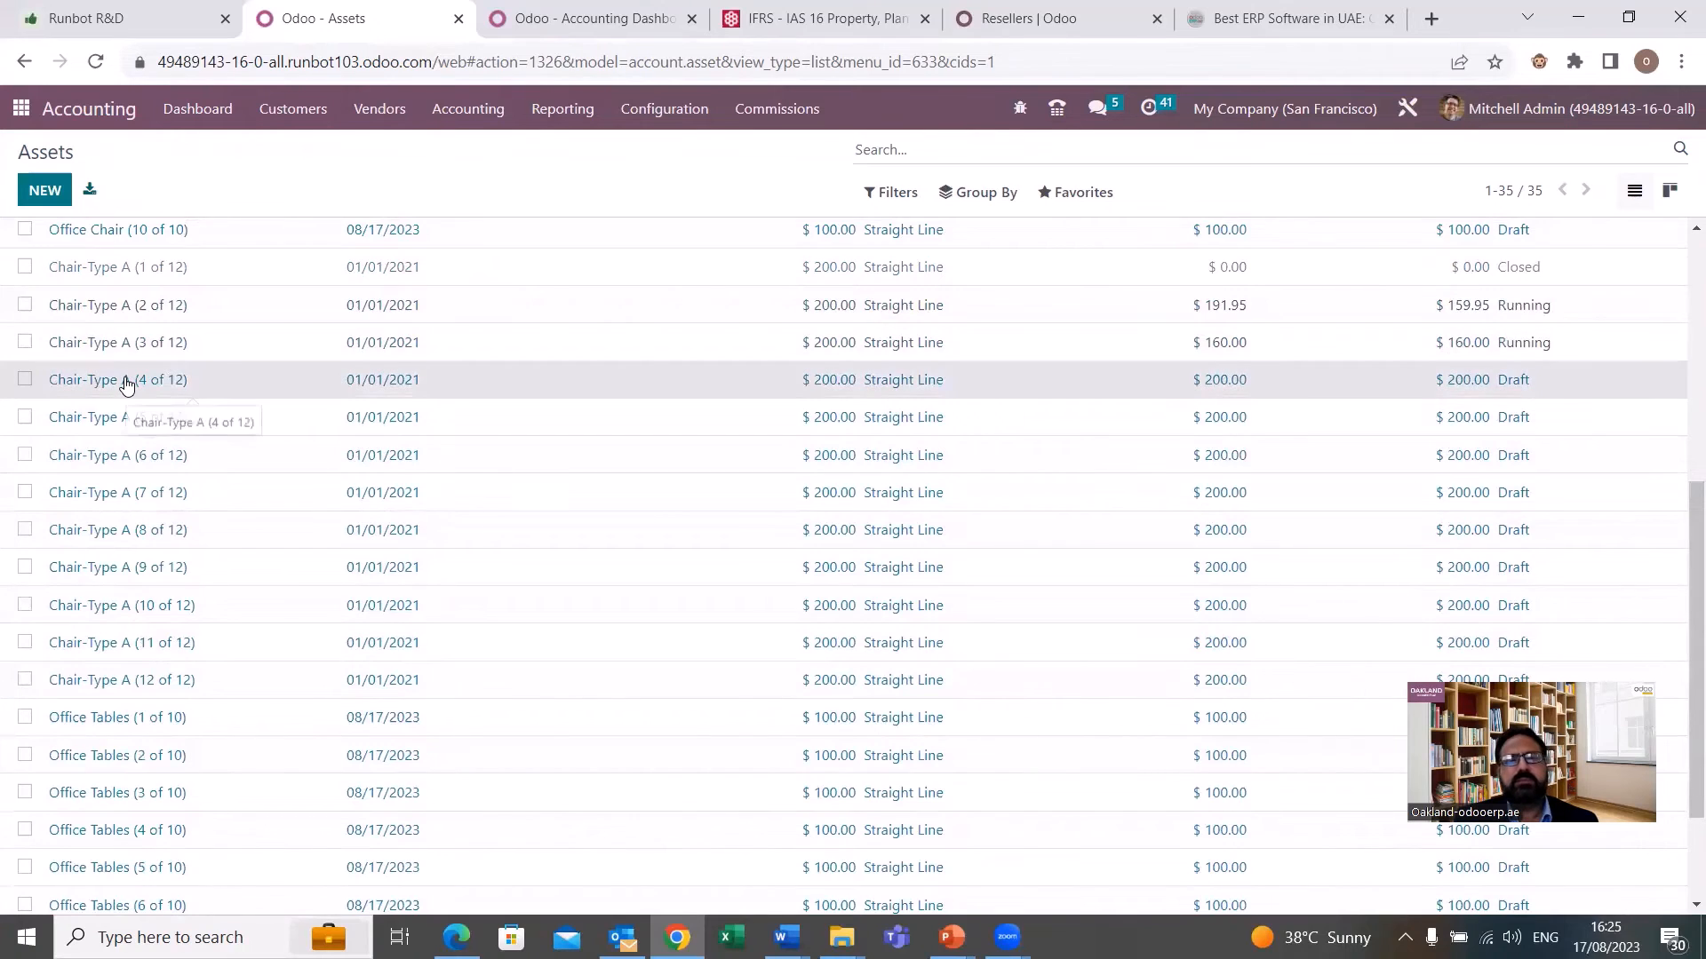
Confirm the draft asset Chair-Type A (4 of 12) and review its depreciation board.
left_click(126, 381)
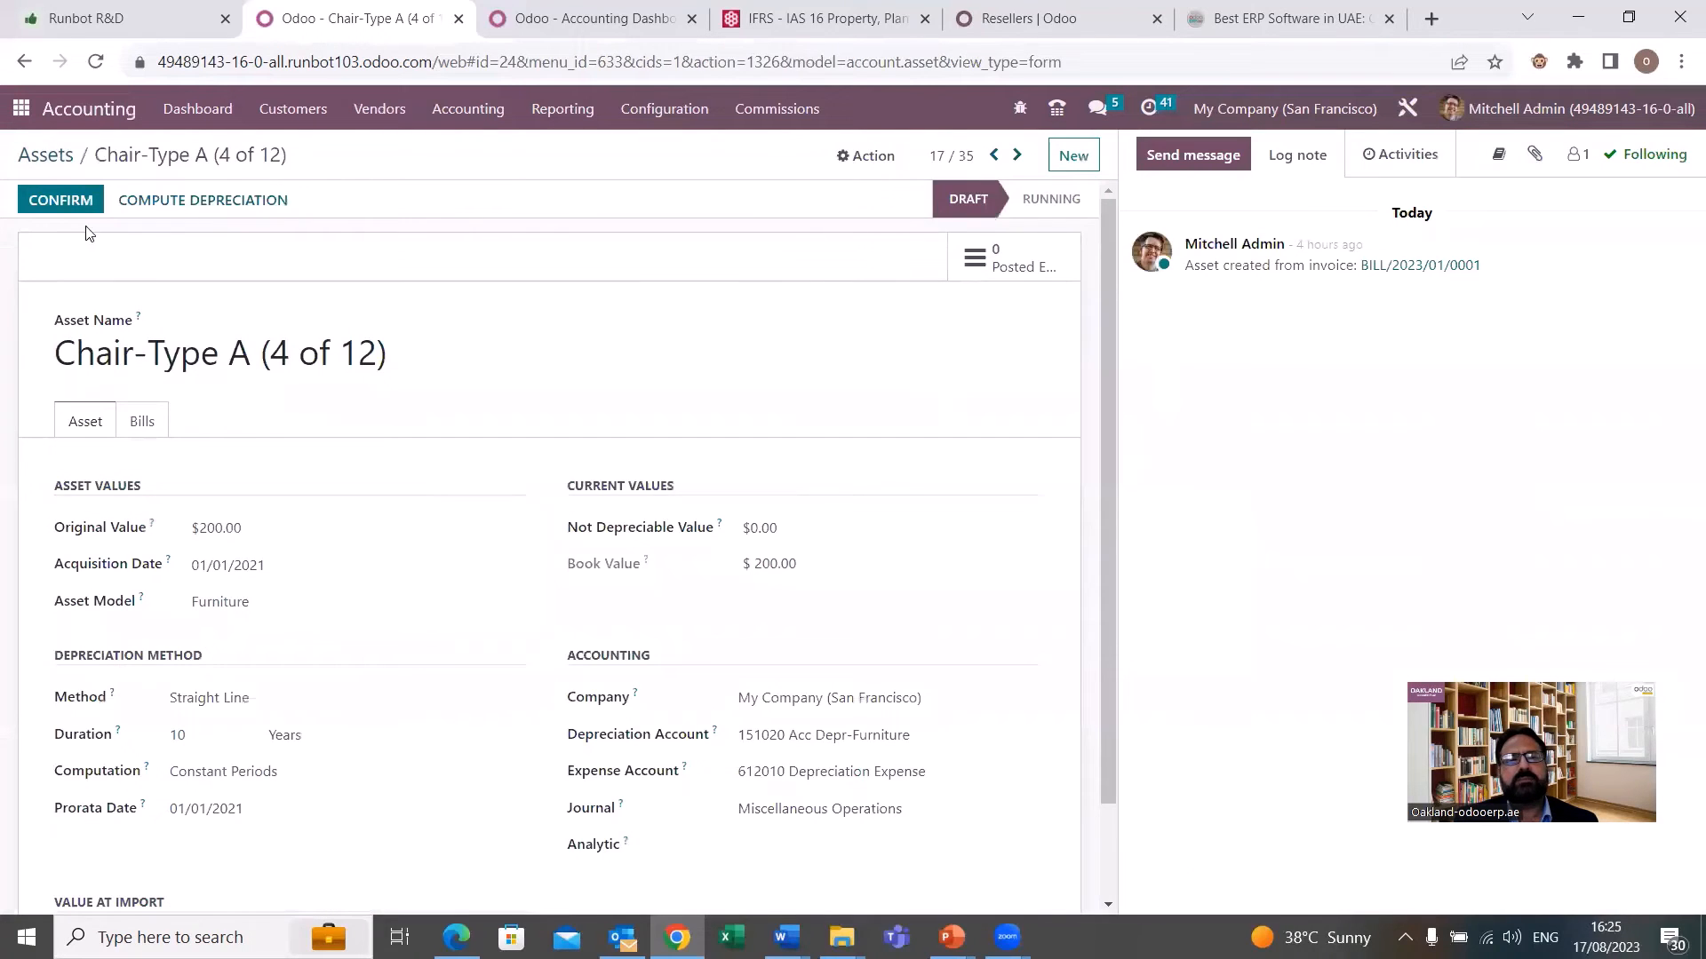
left_click(71, 203)
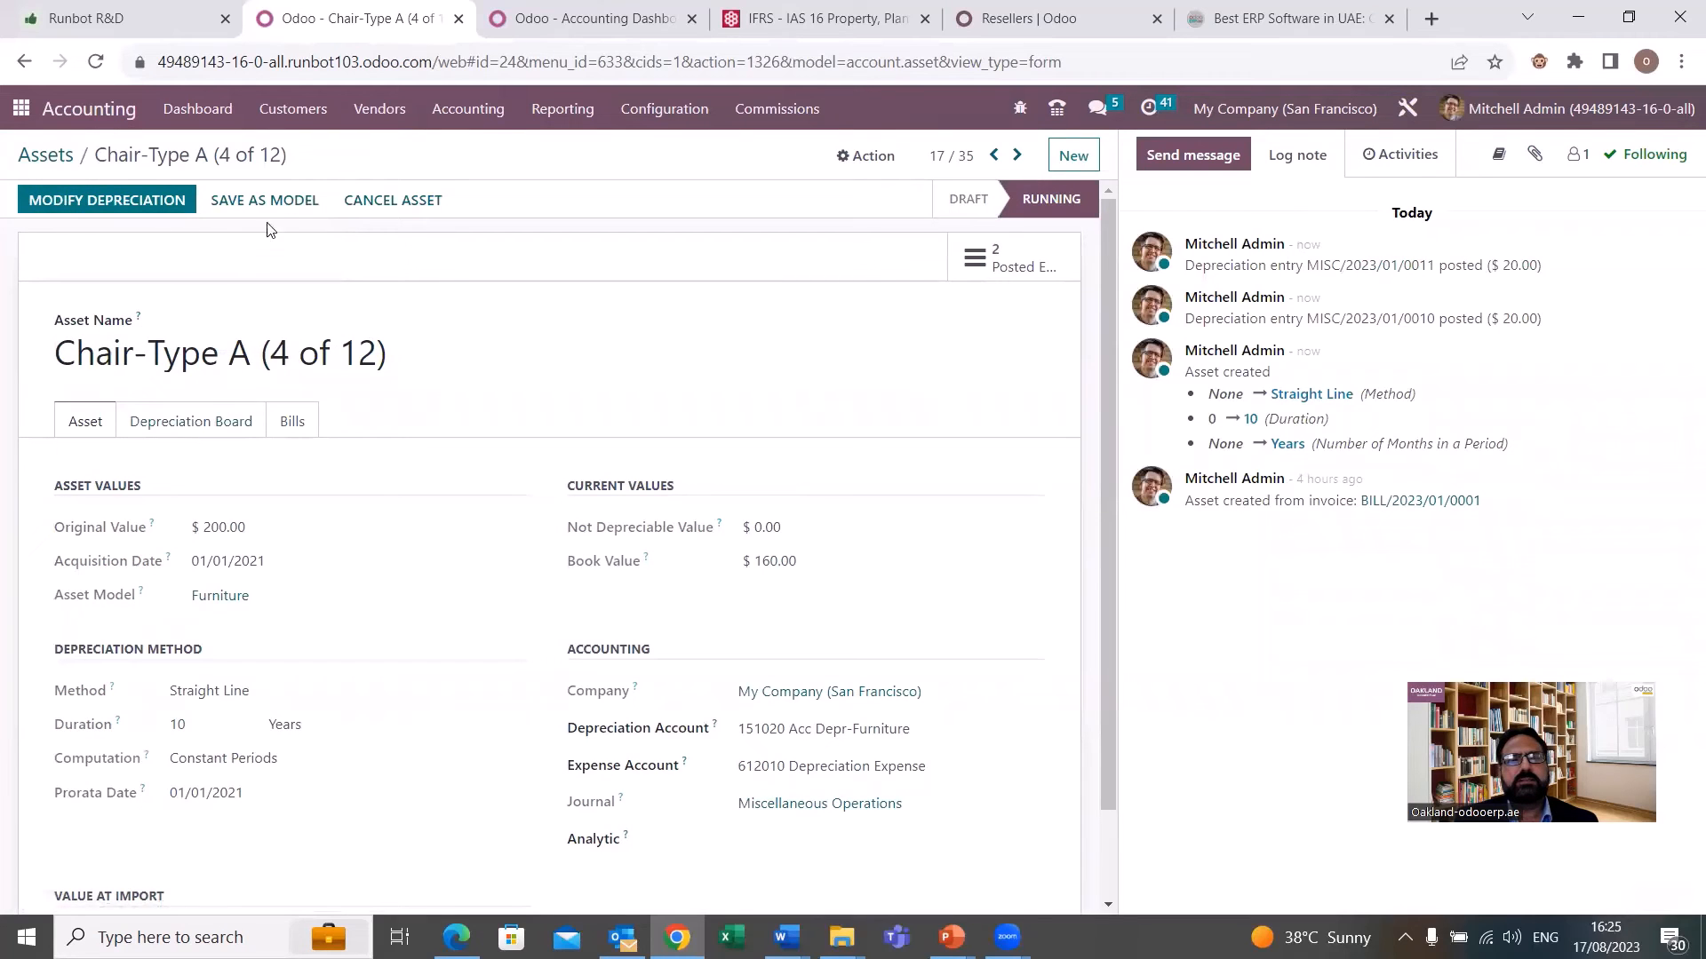
left_click(225, 425)
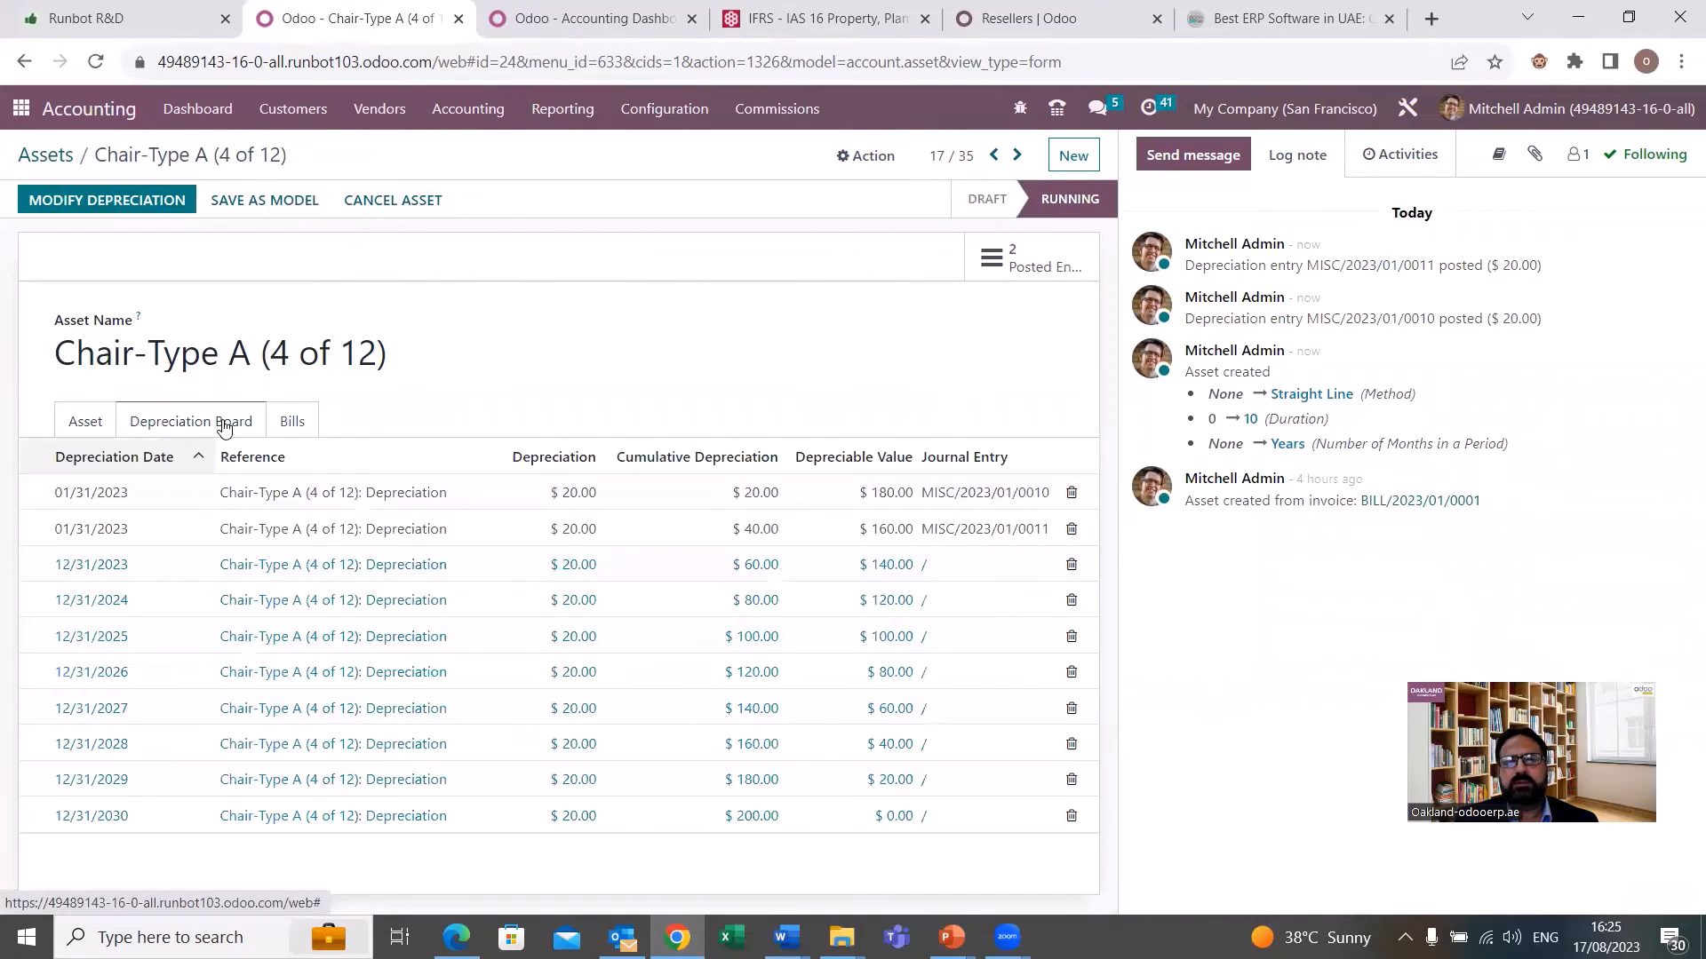
left_click(85, 425)
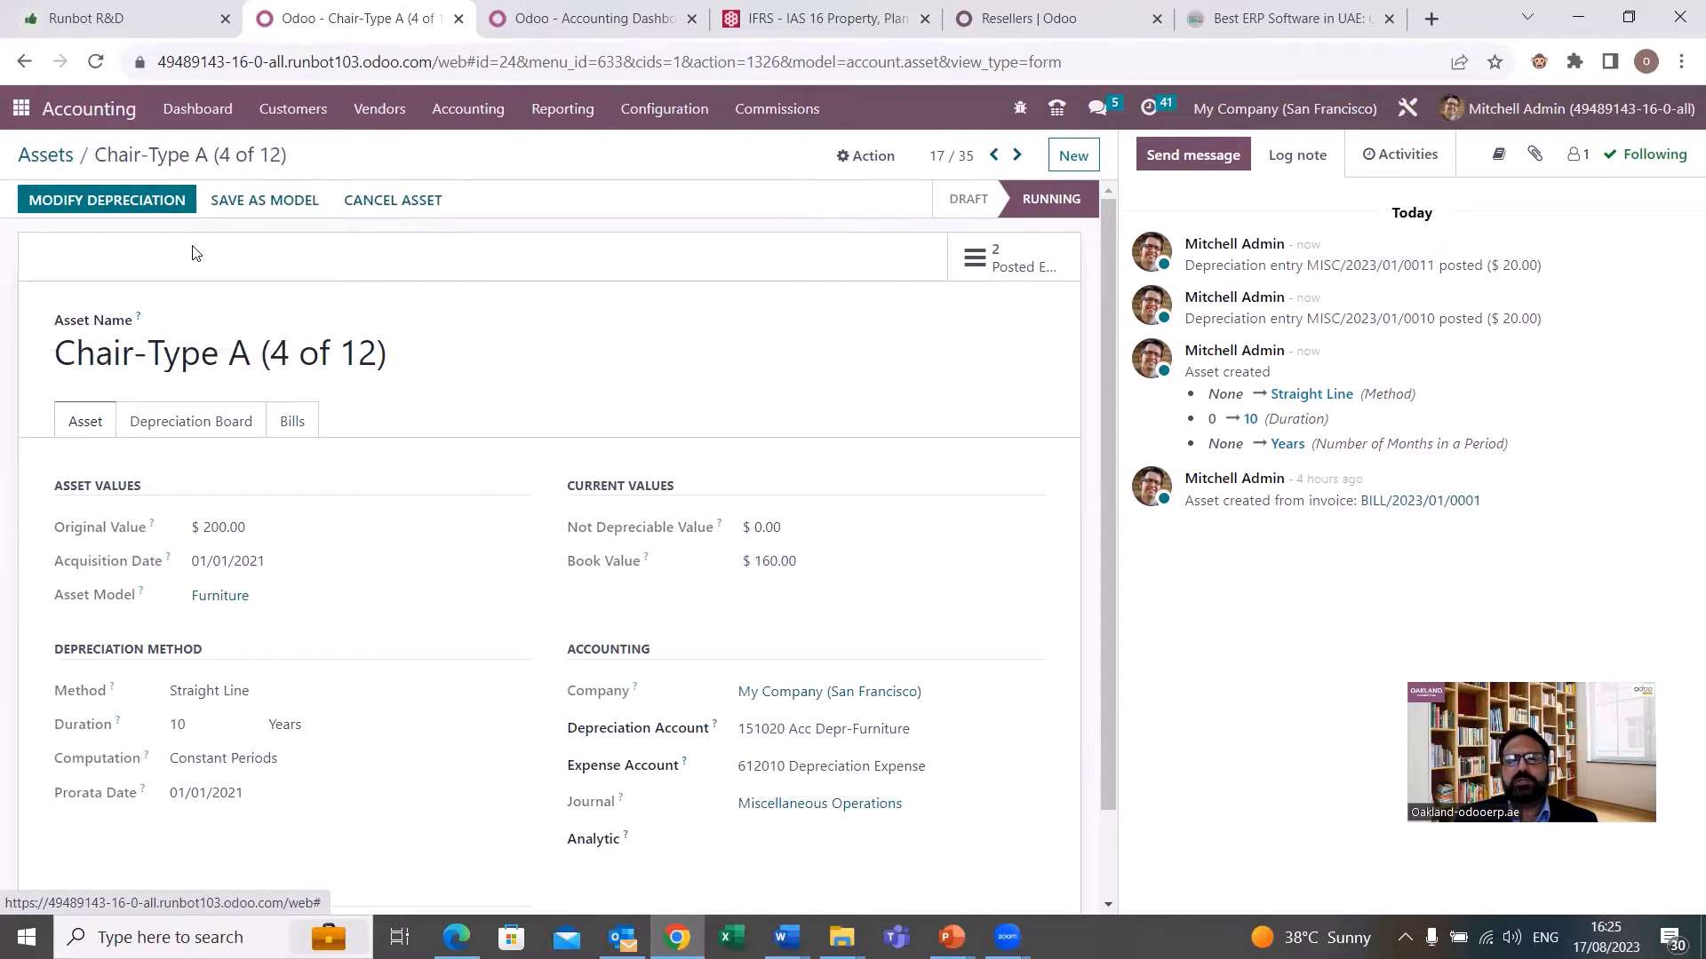
Dispose of Chair-Type A (4 of 12) dated 08/17/2023, with 450000 Other Income as the loss account.
left_click(107, 203)
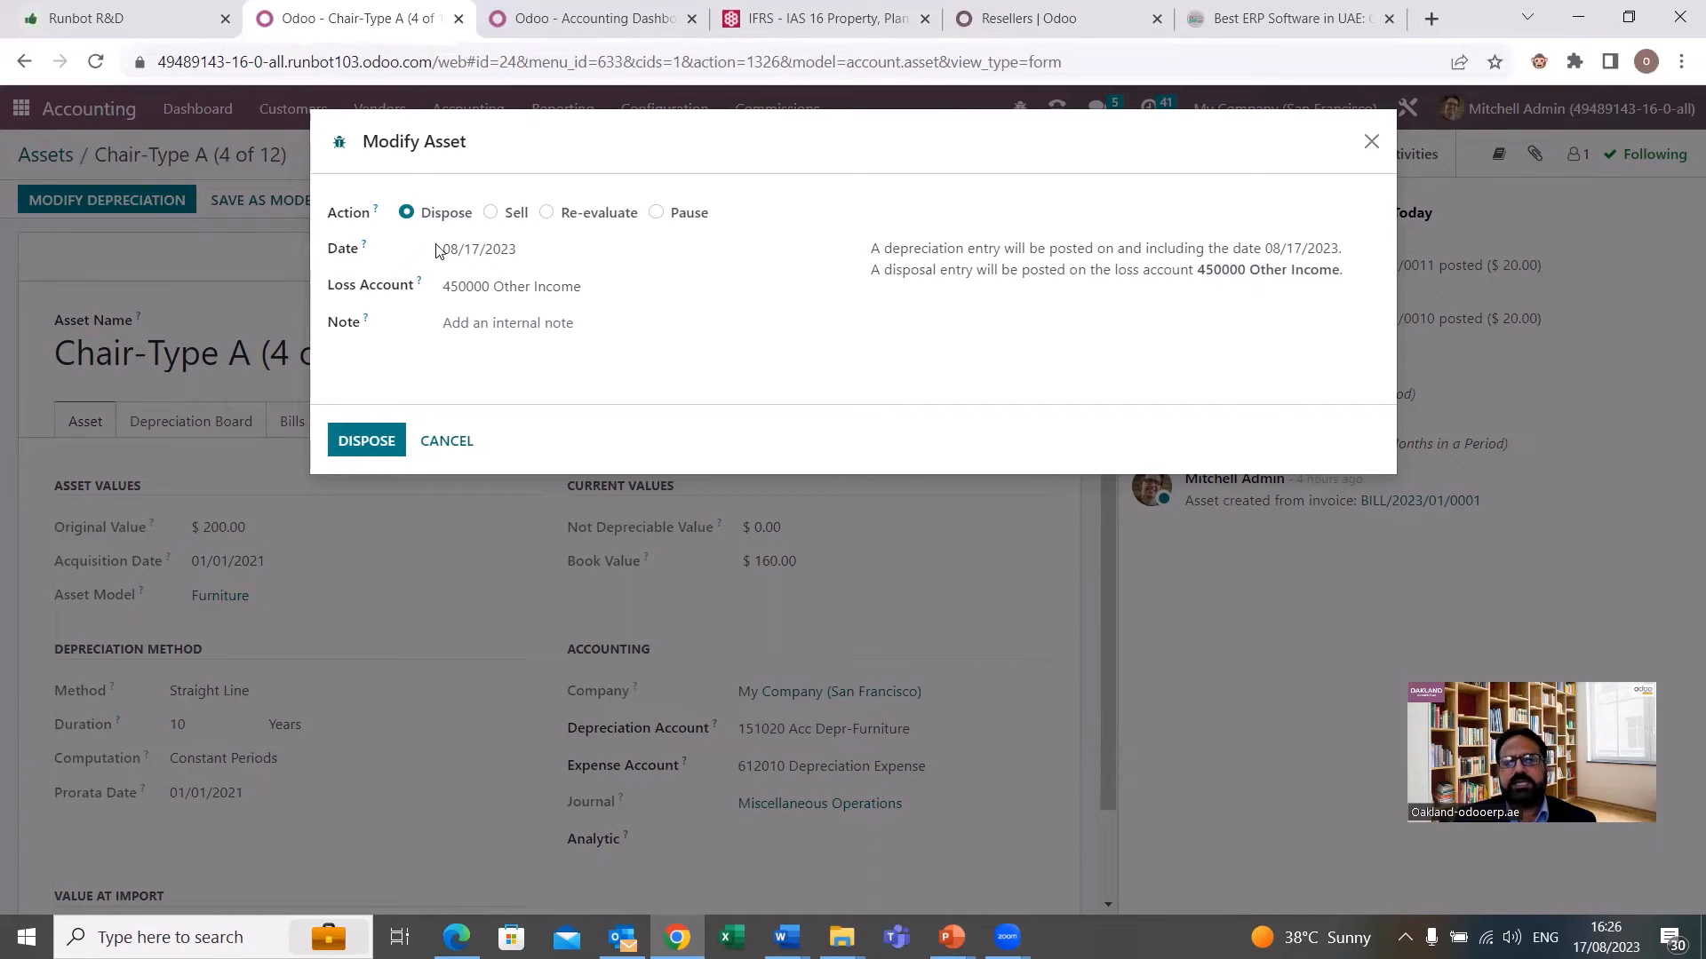
left_click(539, 258)
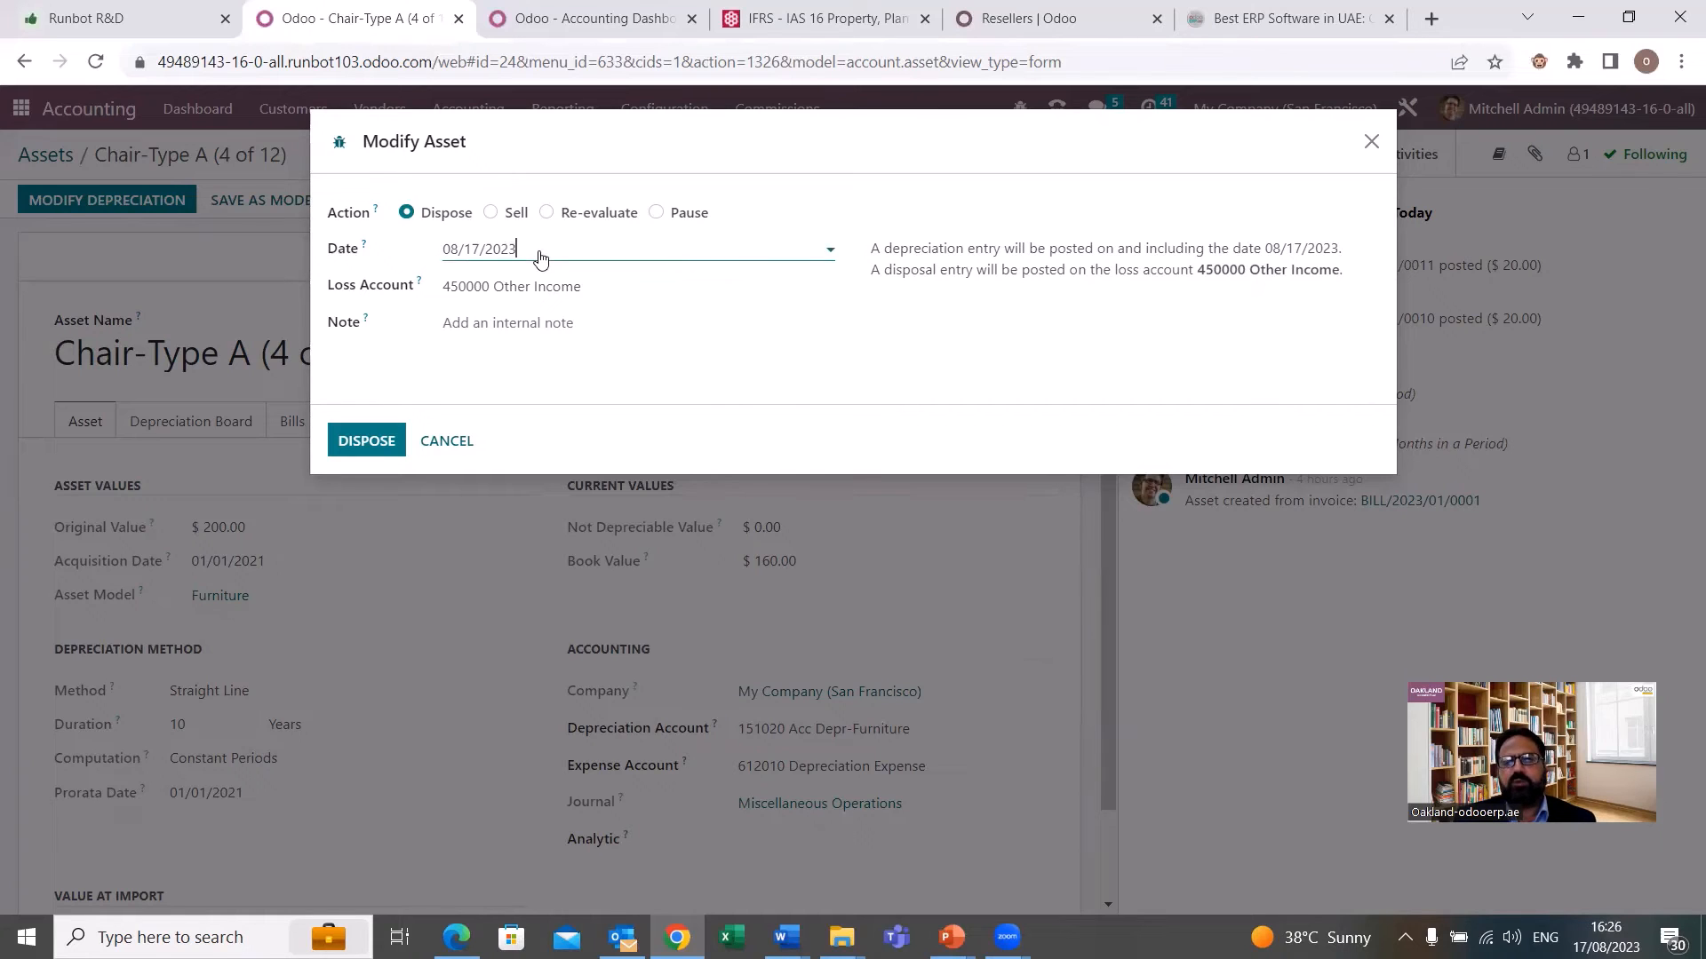
left_click(540, 258)
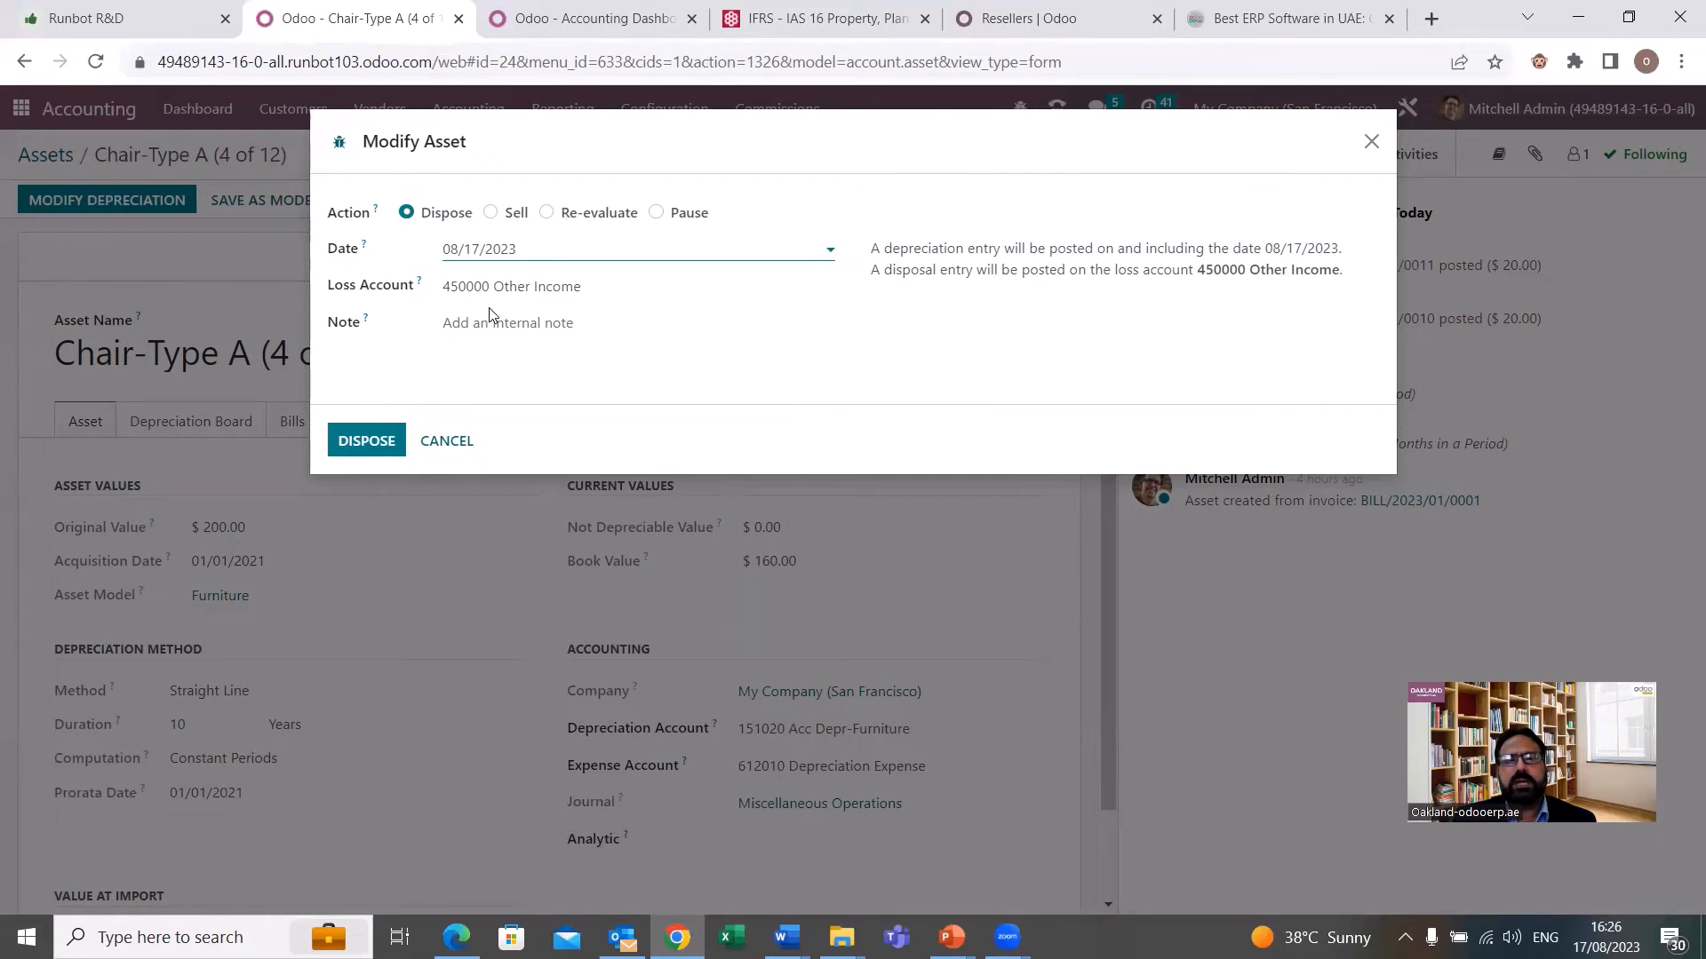
left_click(492, 342)
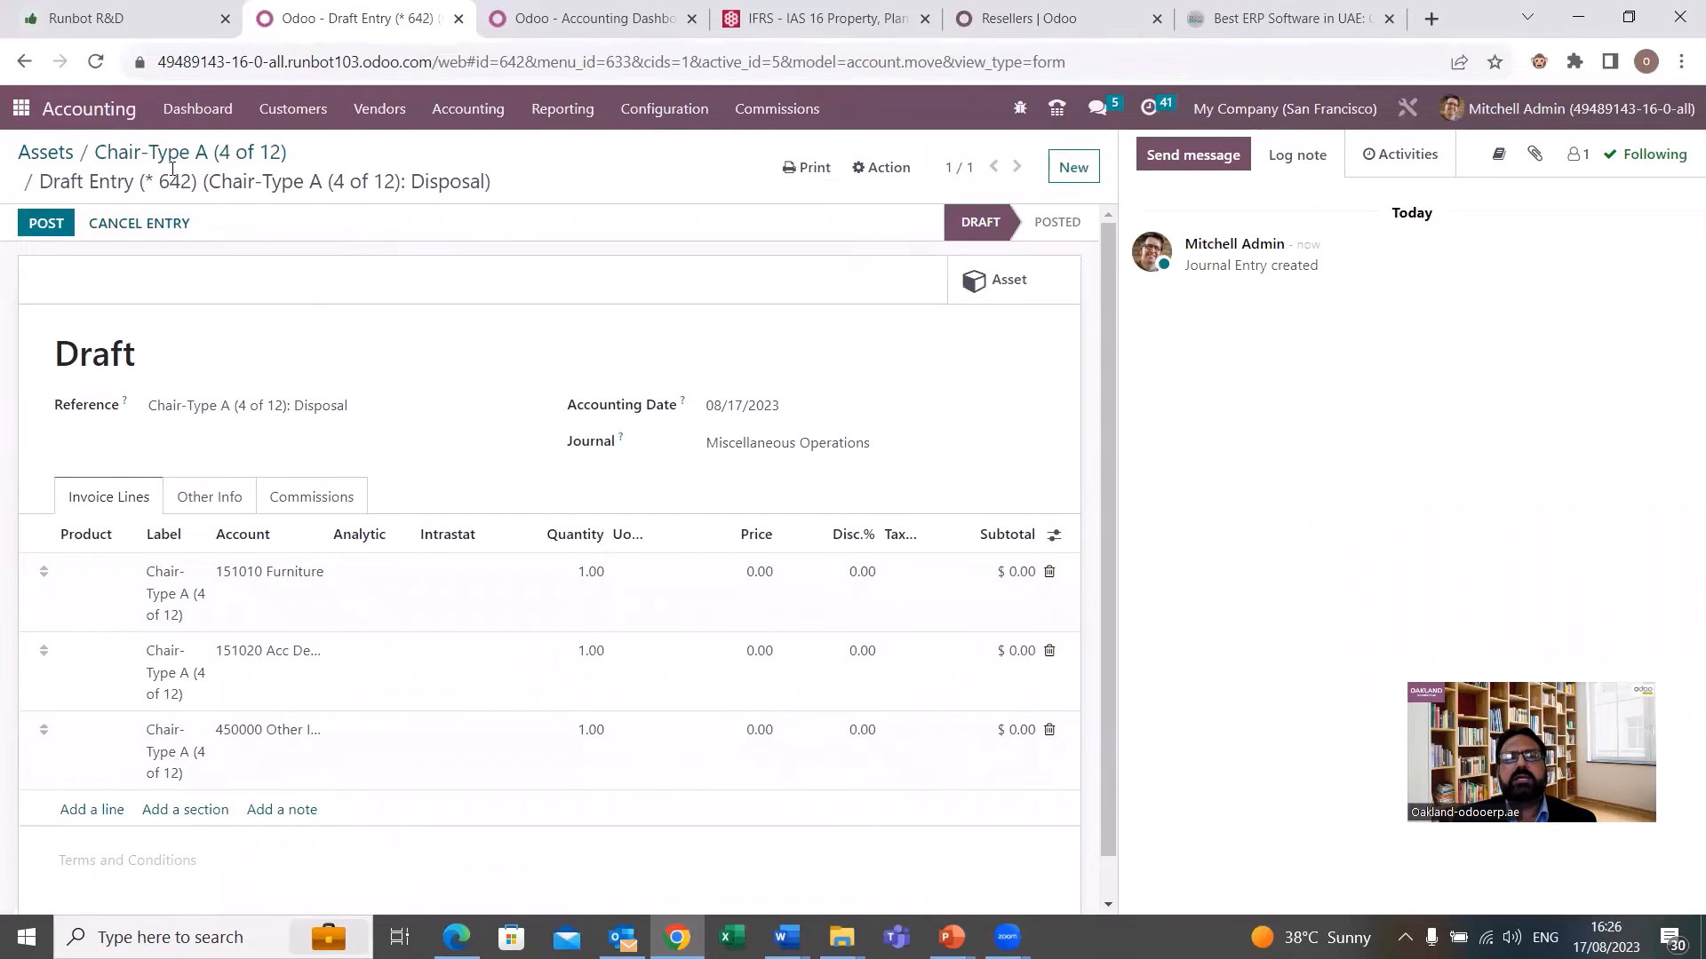
Reopen Chair-Type A (4 of 12) from the Assets list and post its 08/17/2023 disposal entry from the depreciation board.
left_click(65, 156)
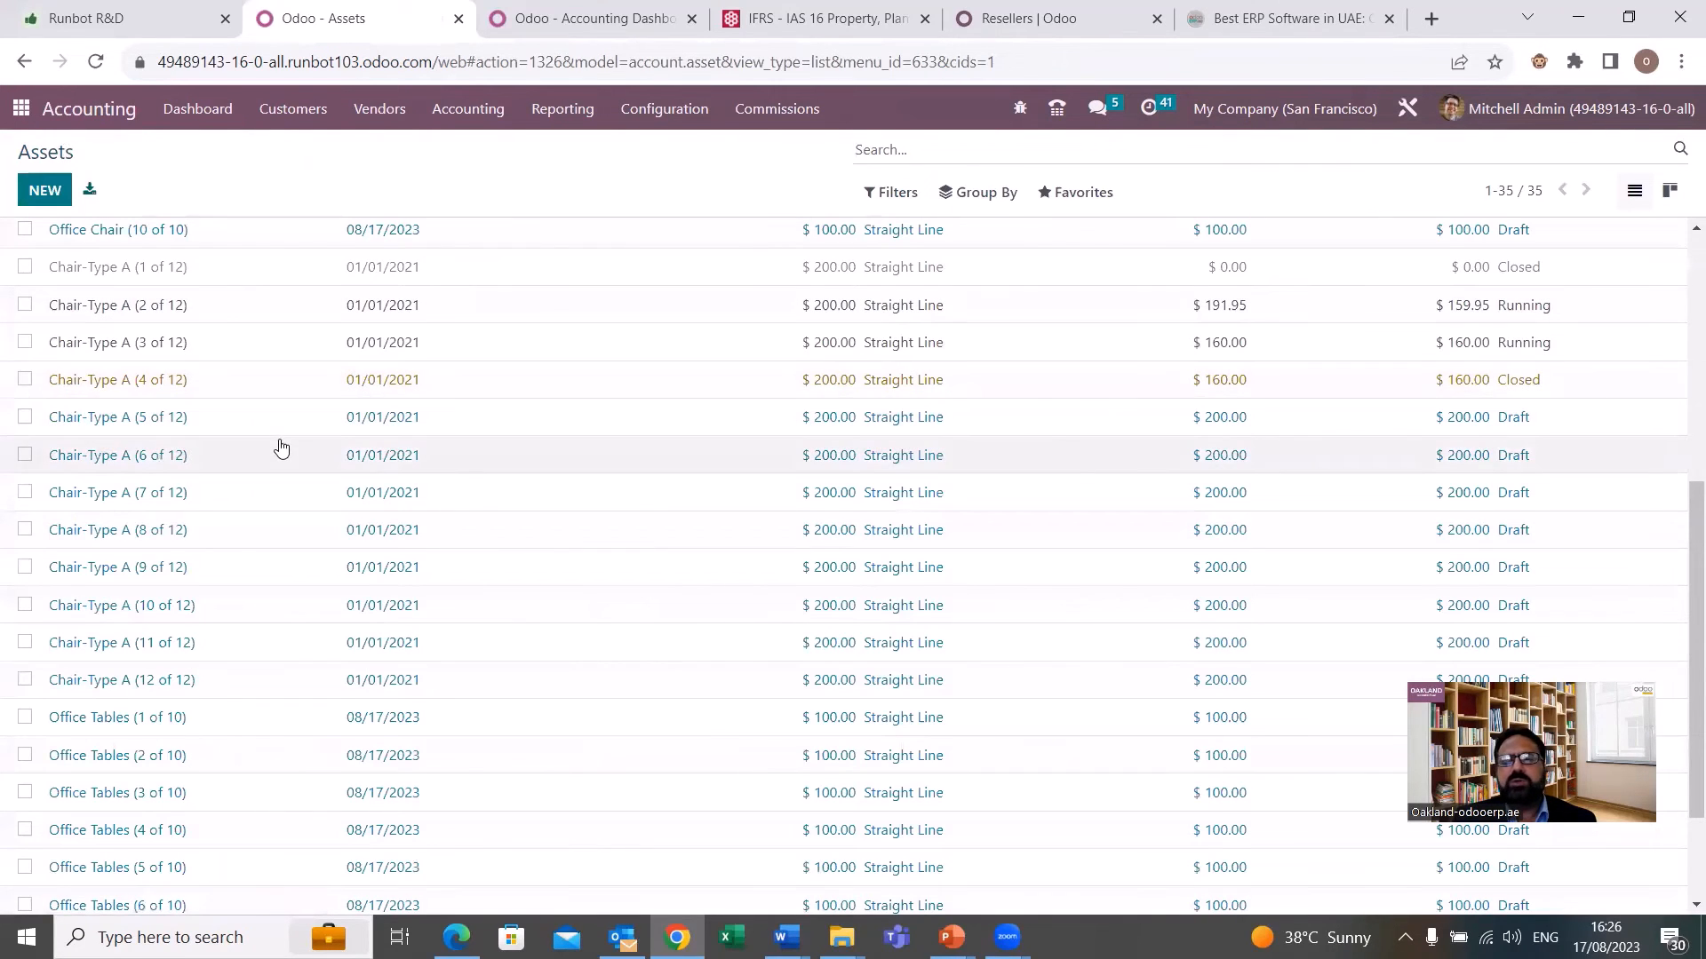
left_click(225, 394)
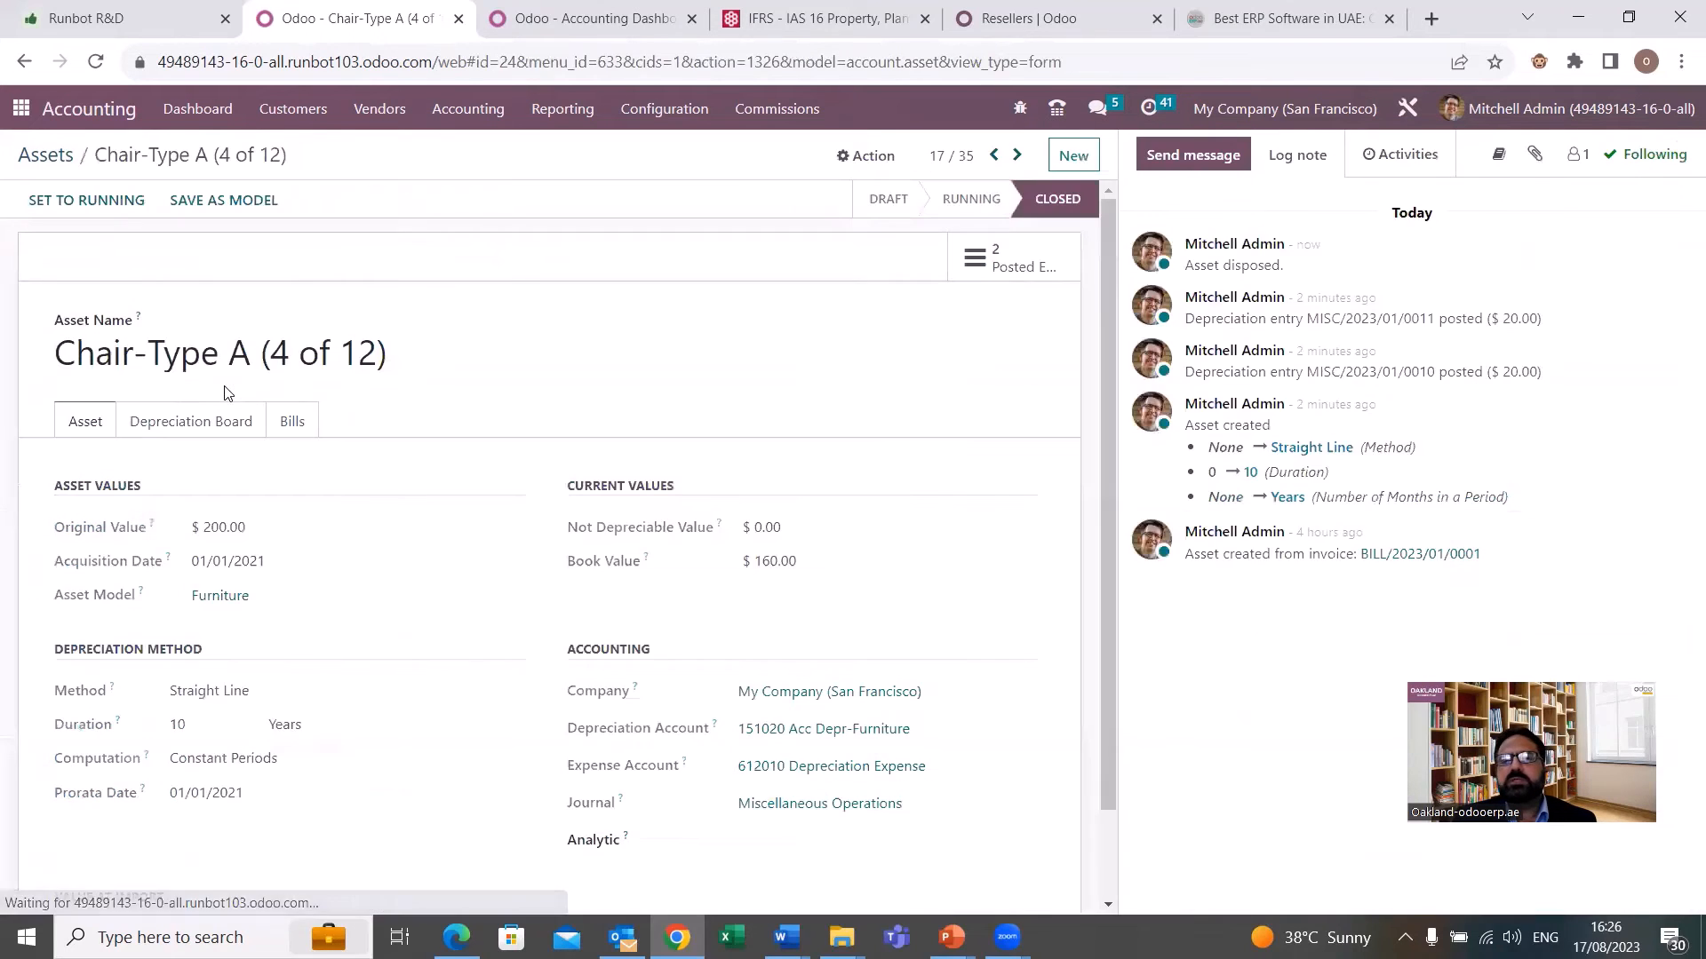
mouse_move(1037, 201)
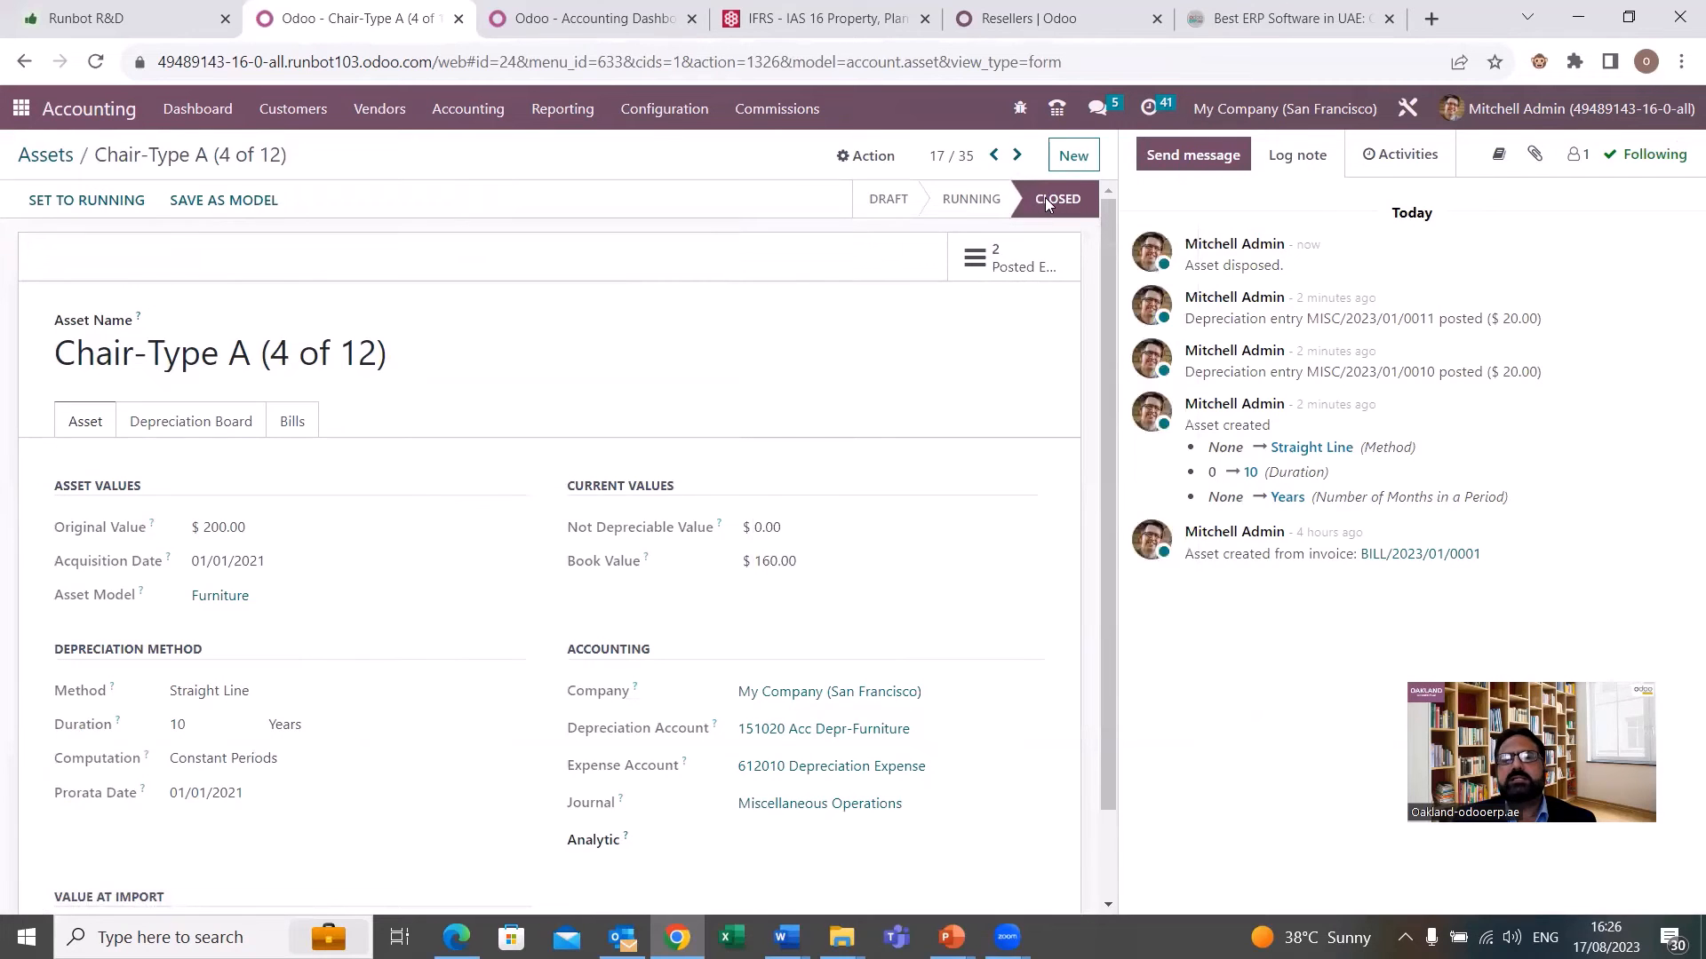
left_click(204, 431)
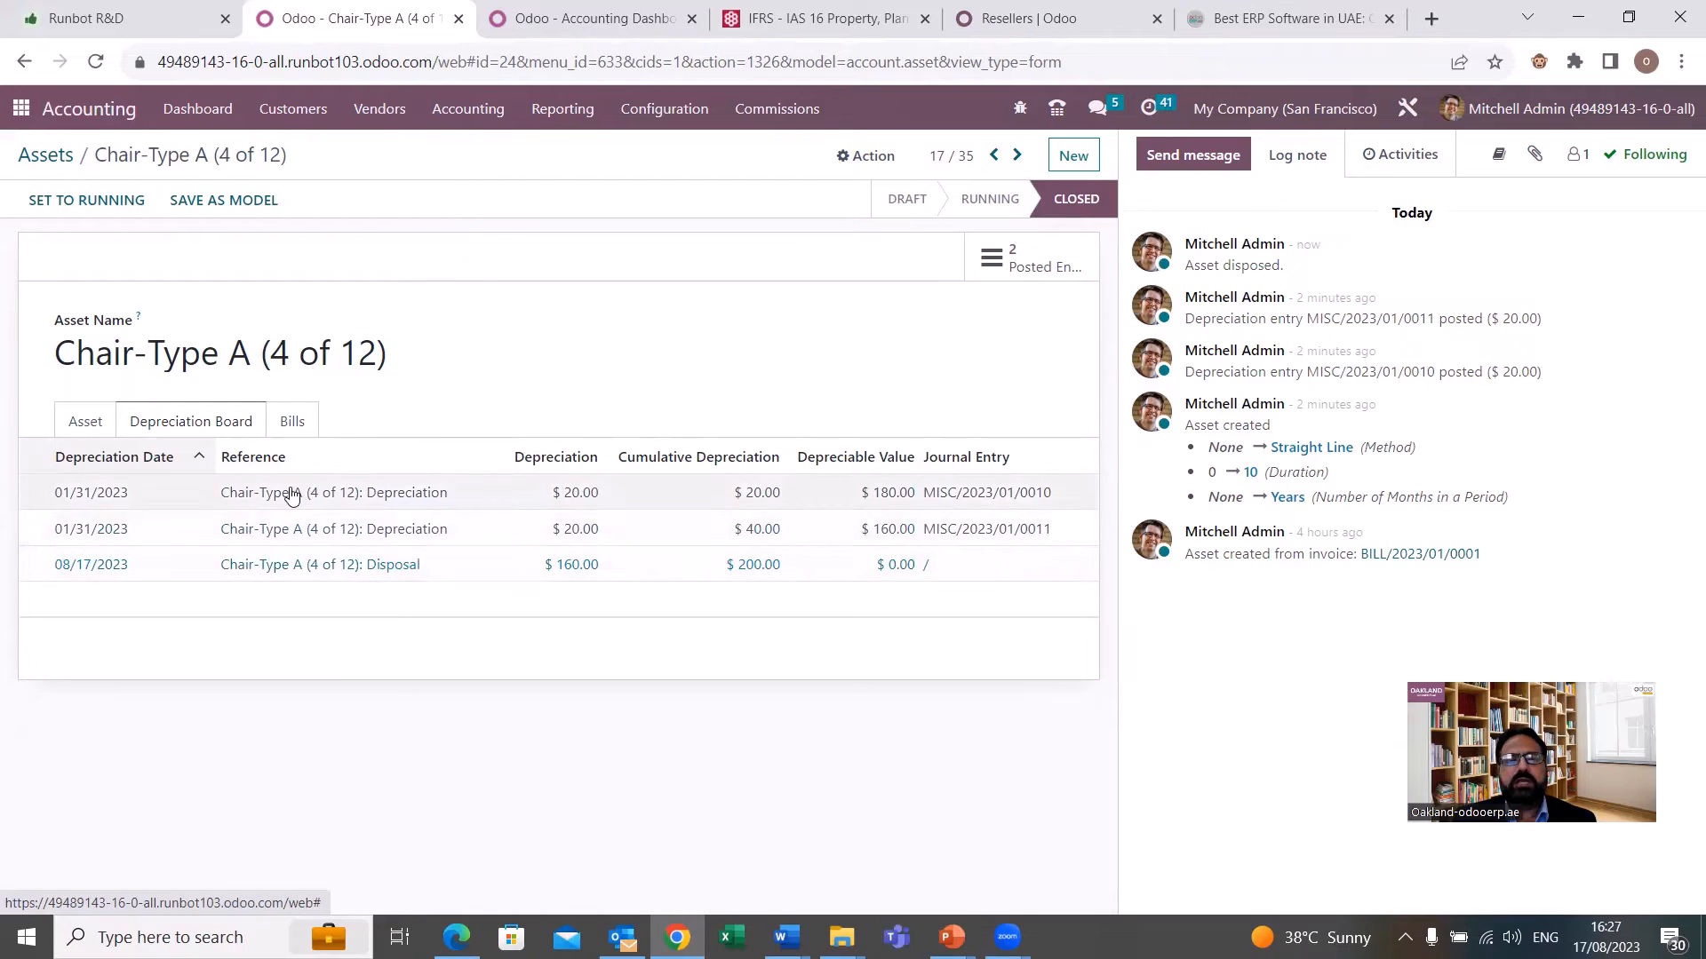
left_click(385, 565)
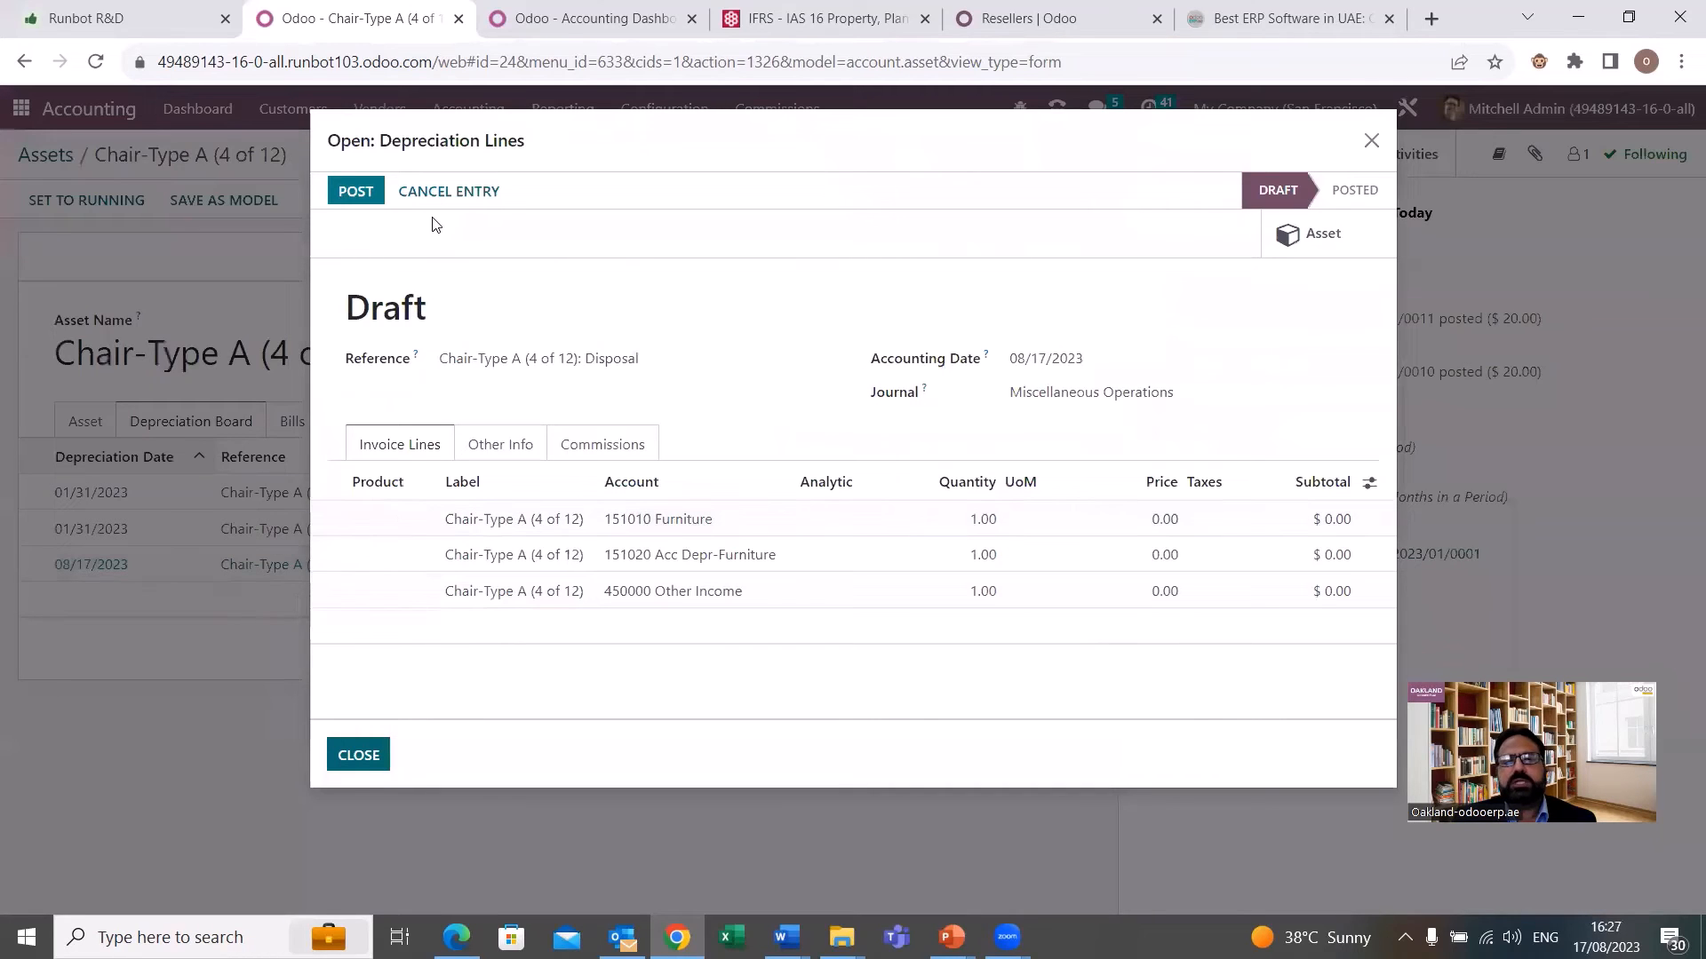
left_click(361, 203)
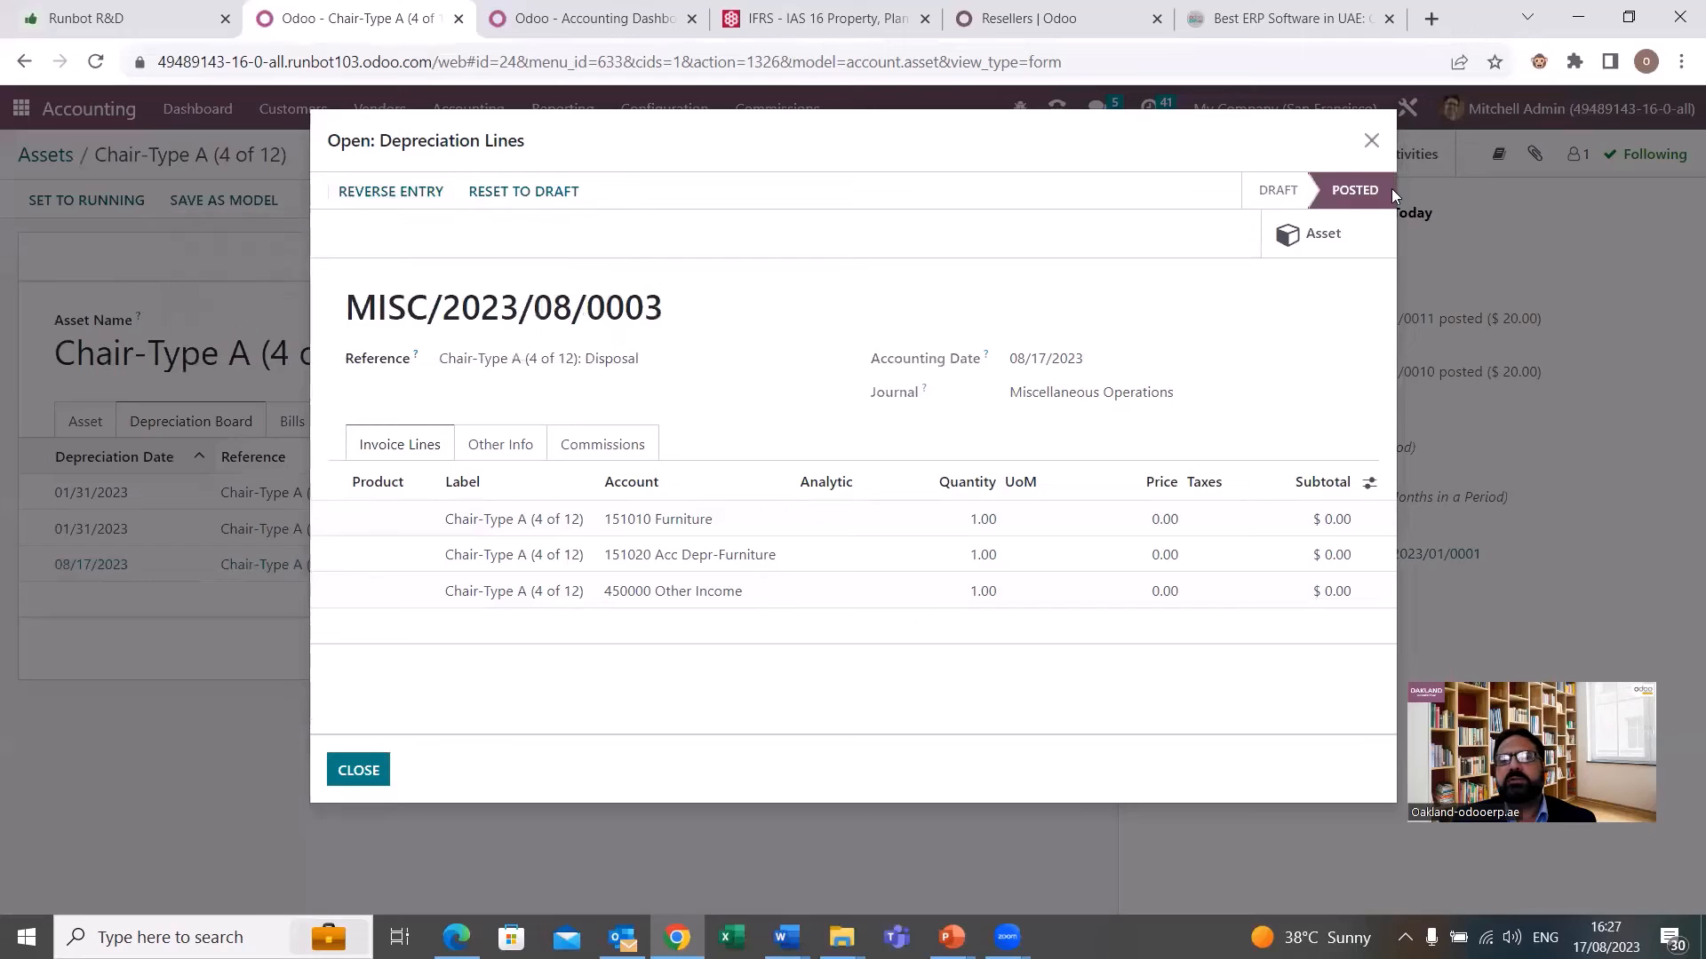
left_click(1371, 142)
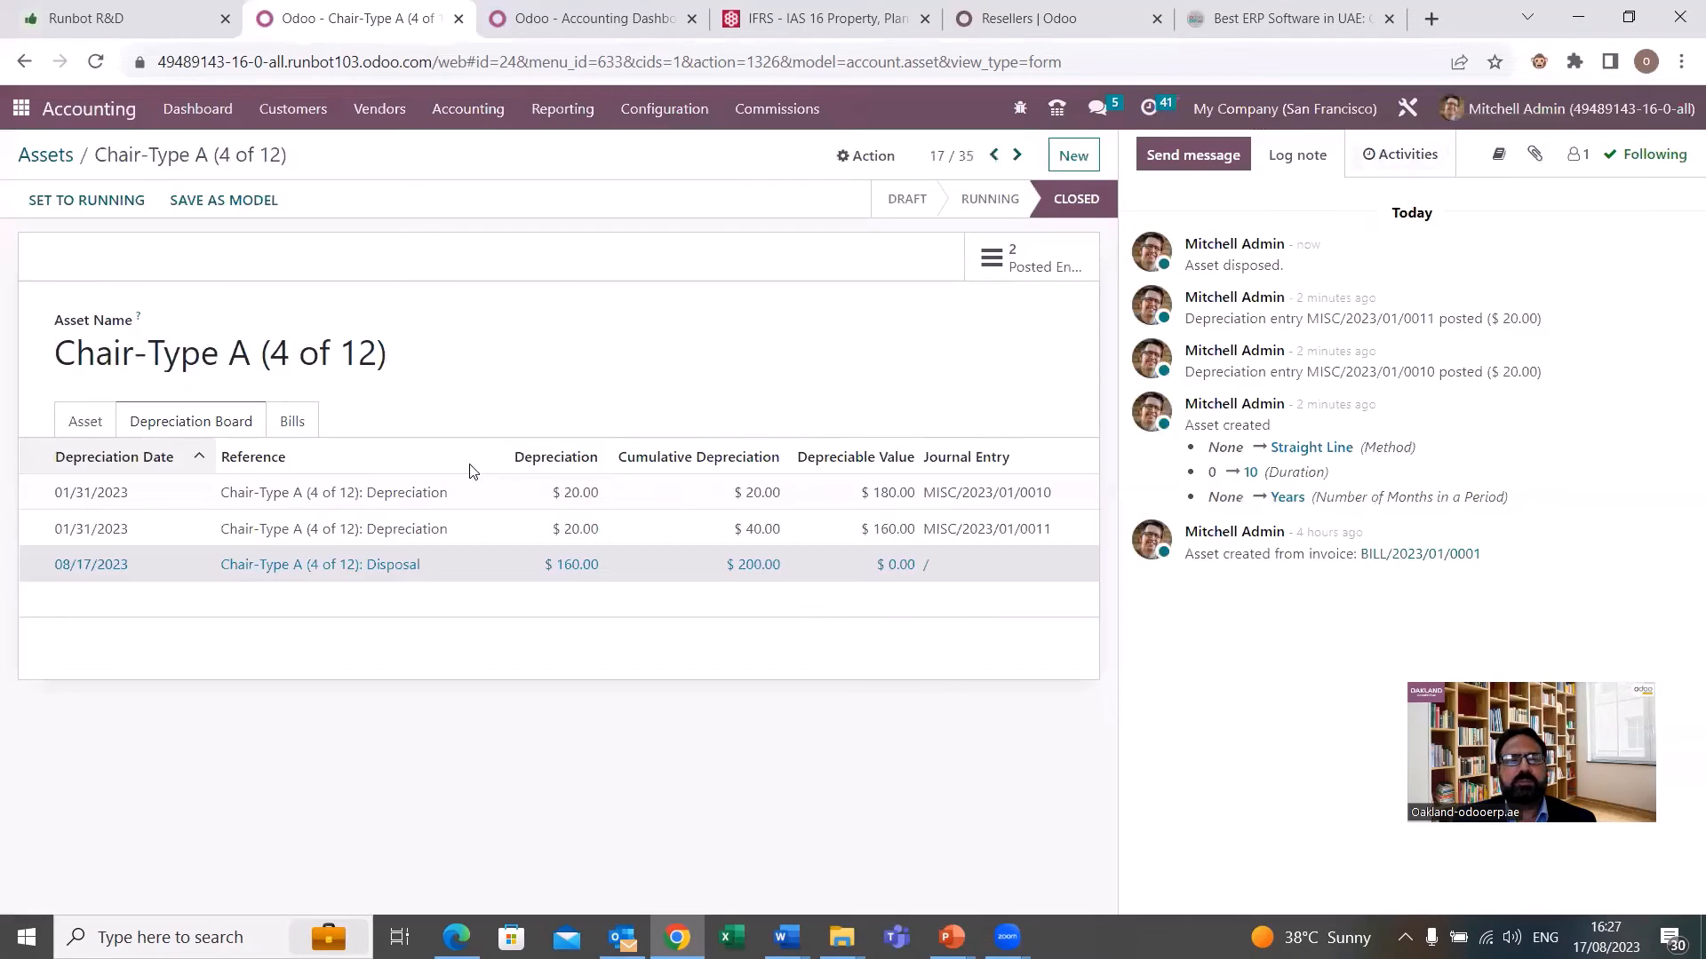
left_click(85, 423)
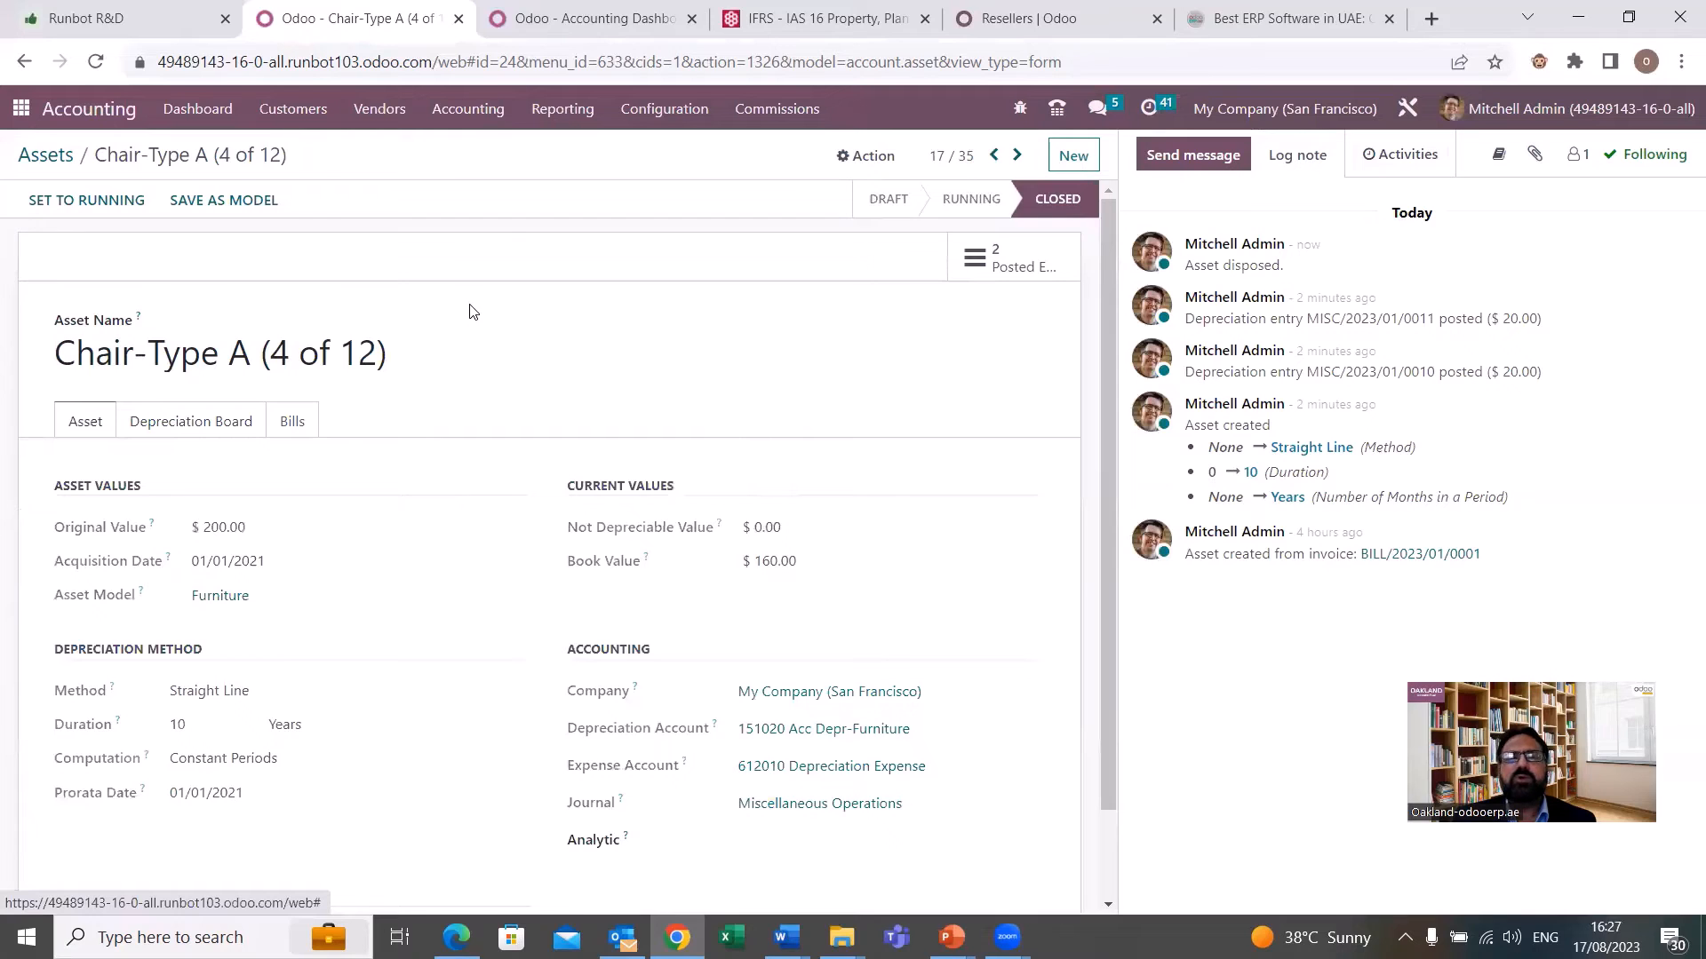
Switch to the browser tab with the Accounting Dashboard and open the General Ledger report.
left_click(563, 110)
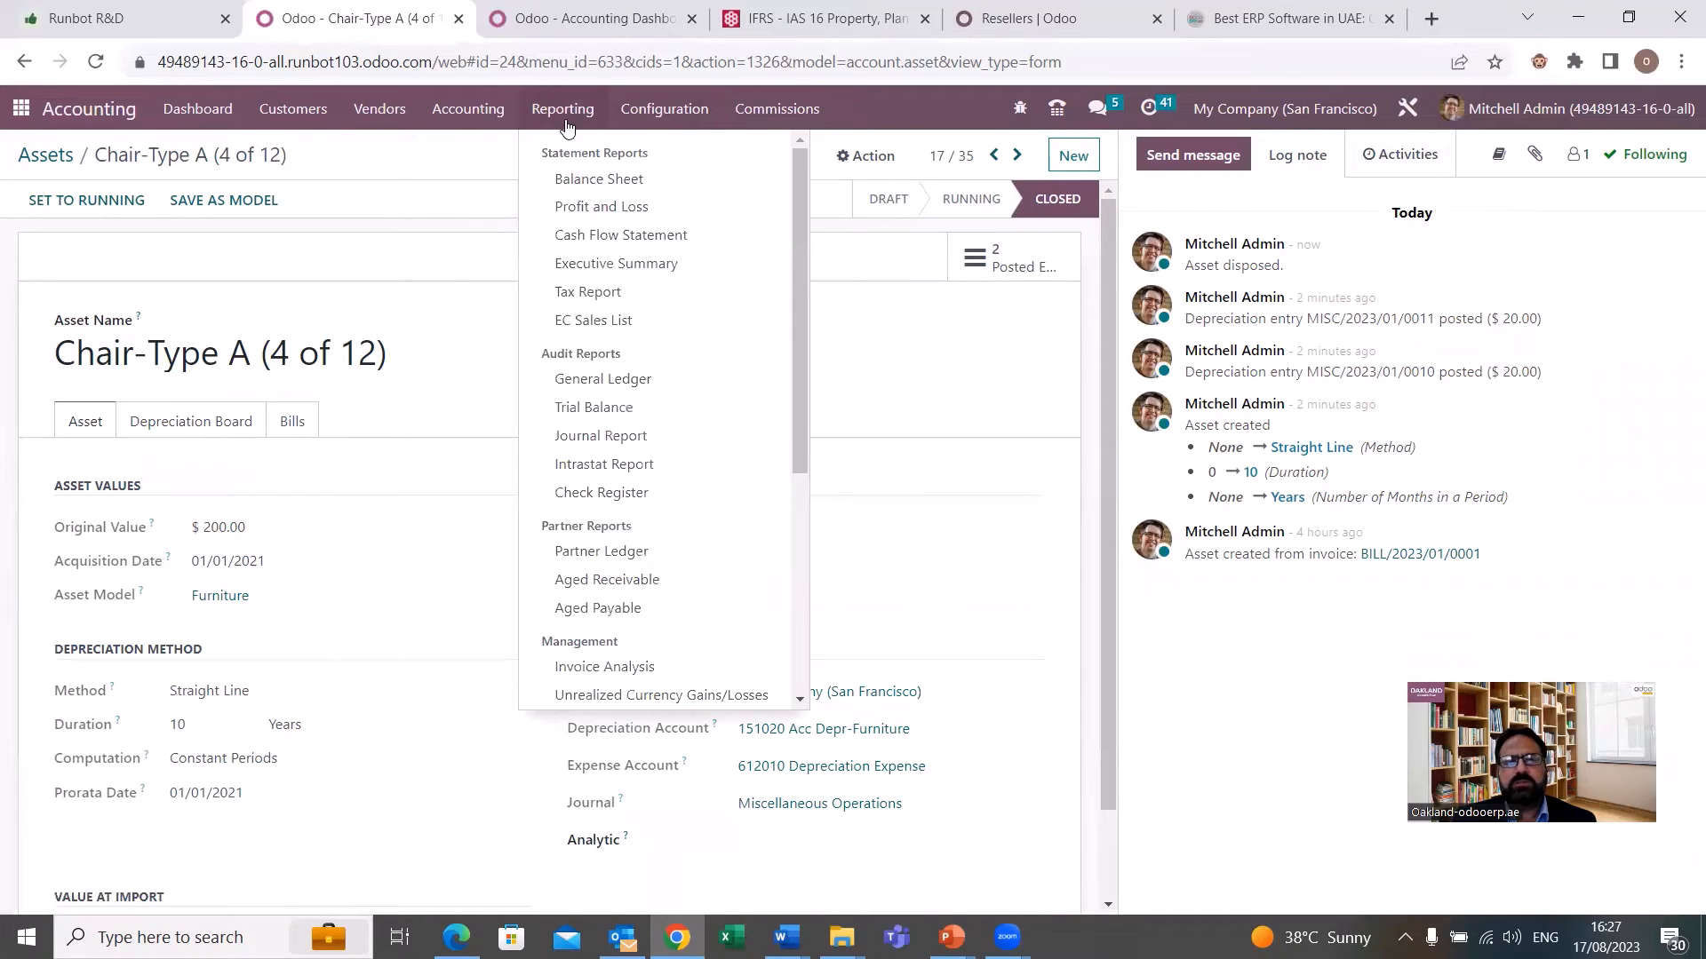
left_click(590, 20)
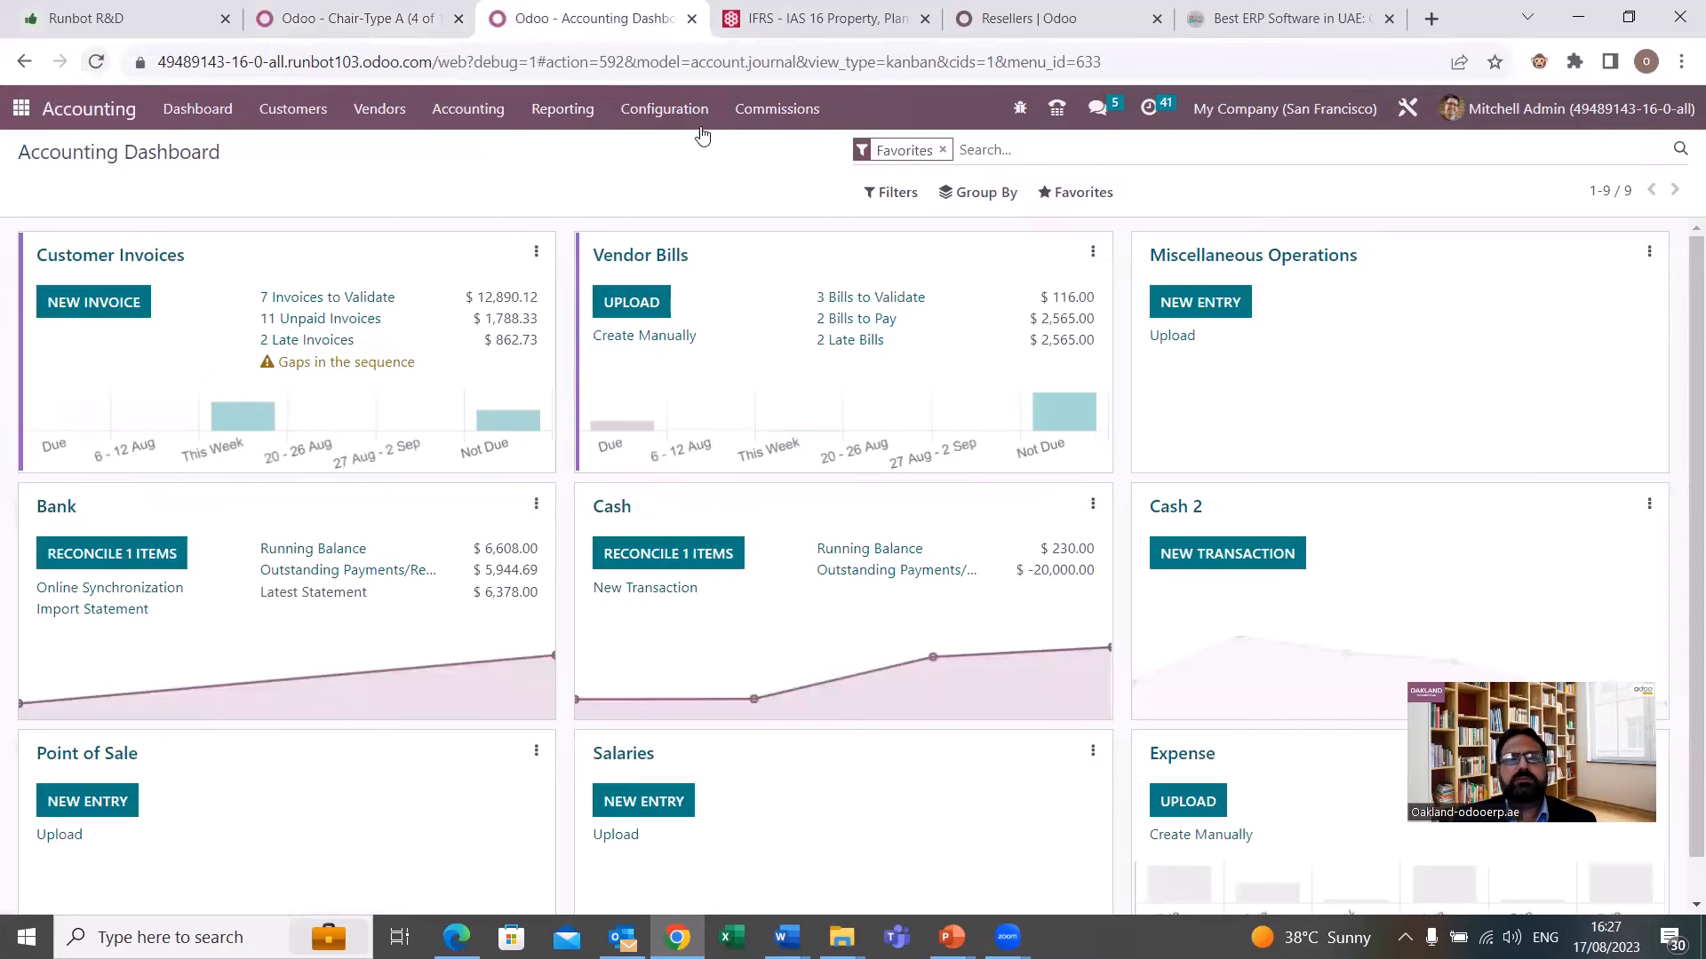
left_click(500, 114)
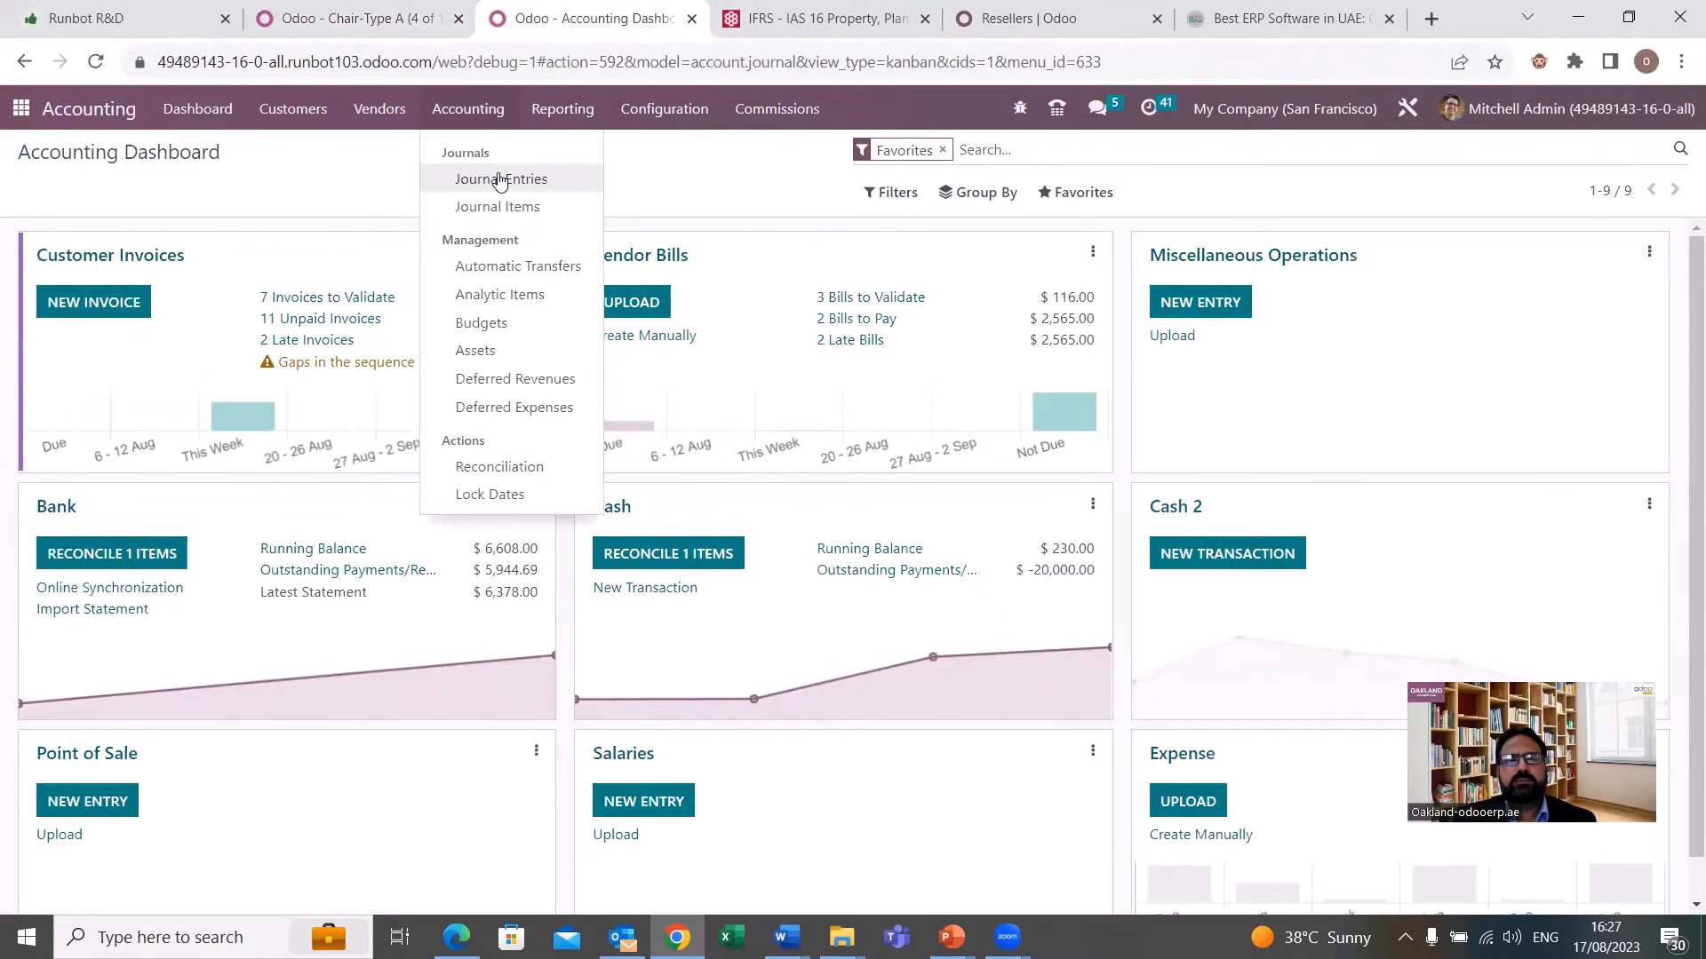
mouse_move(579, 129)
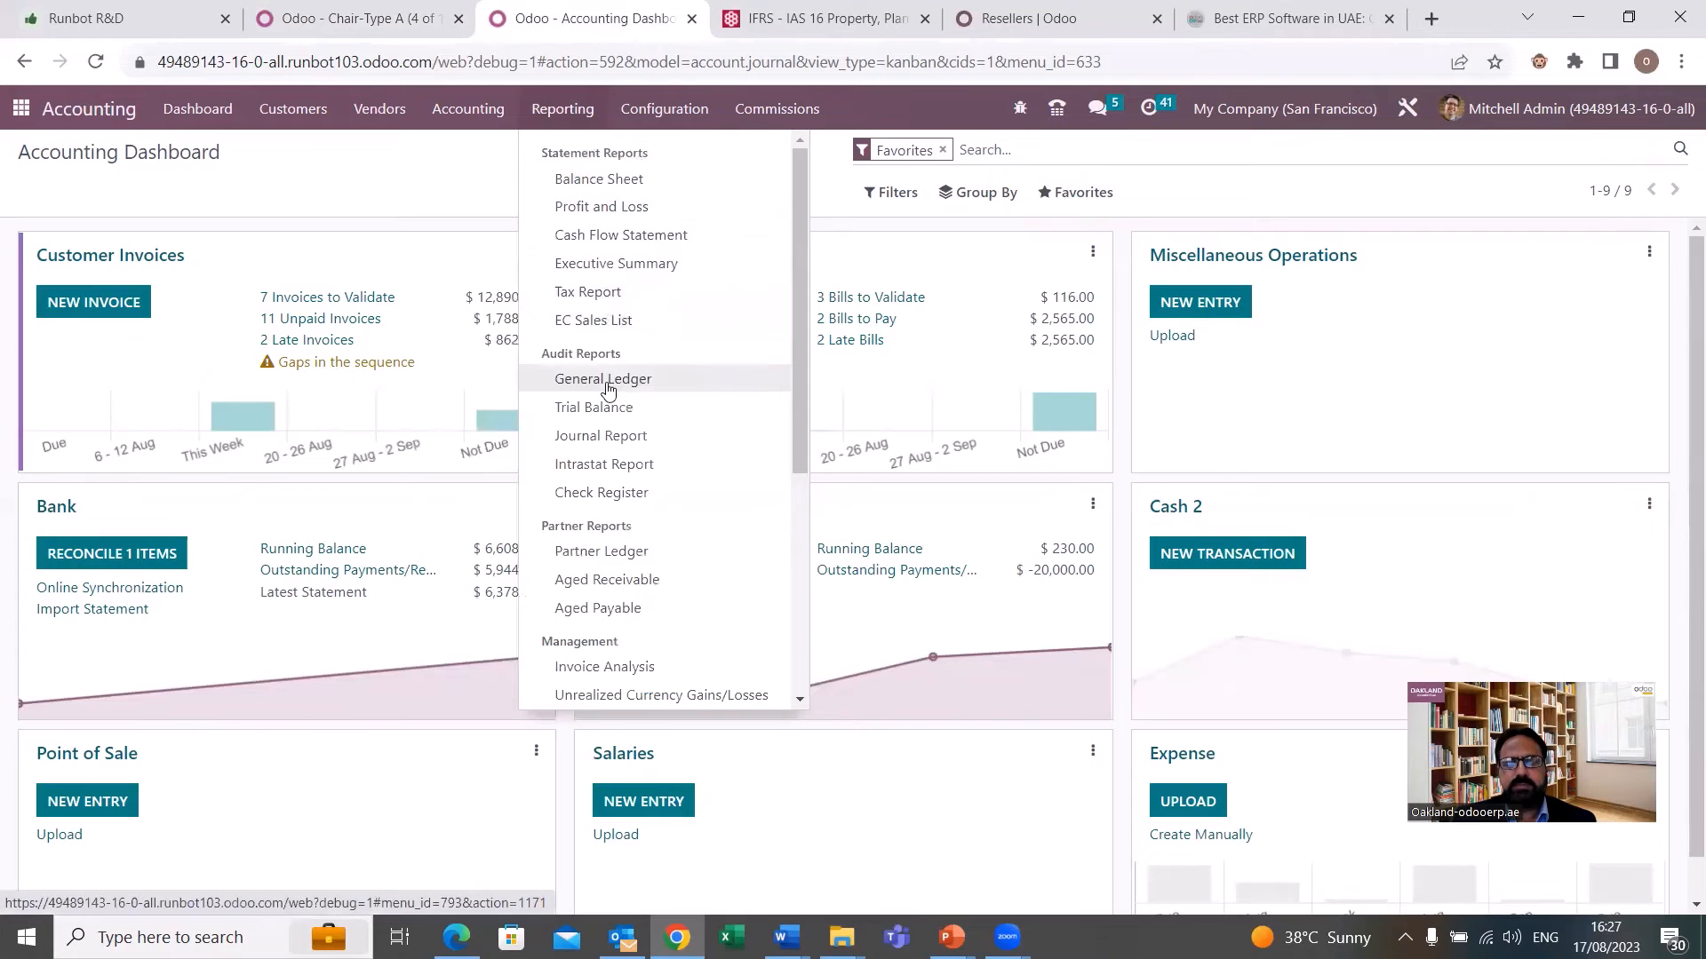
left_click(613, 379)
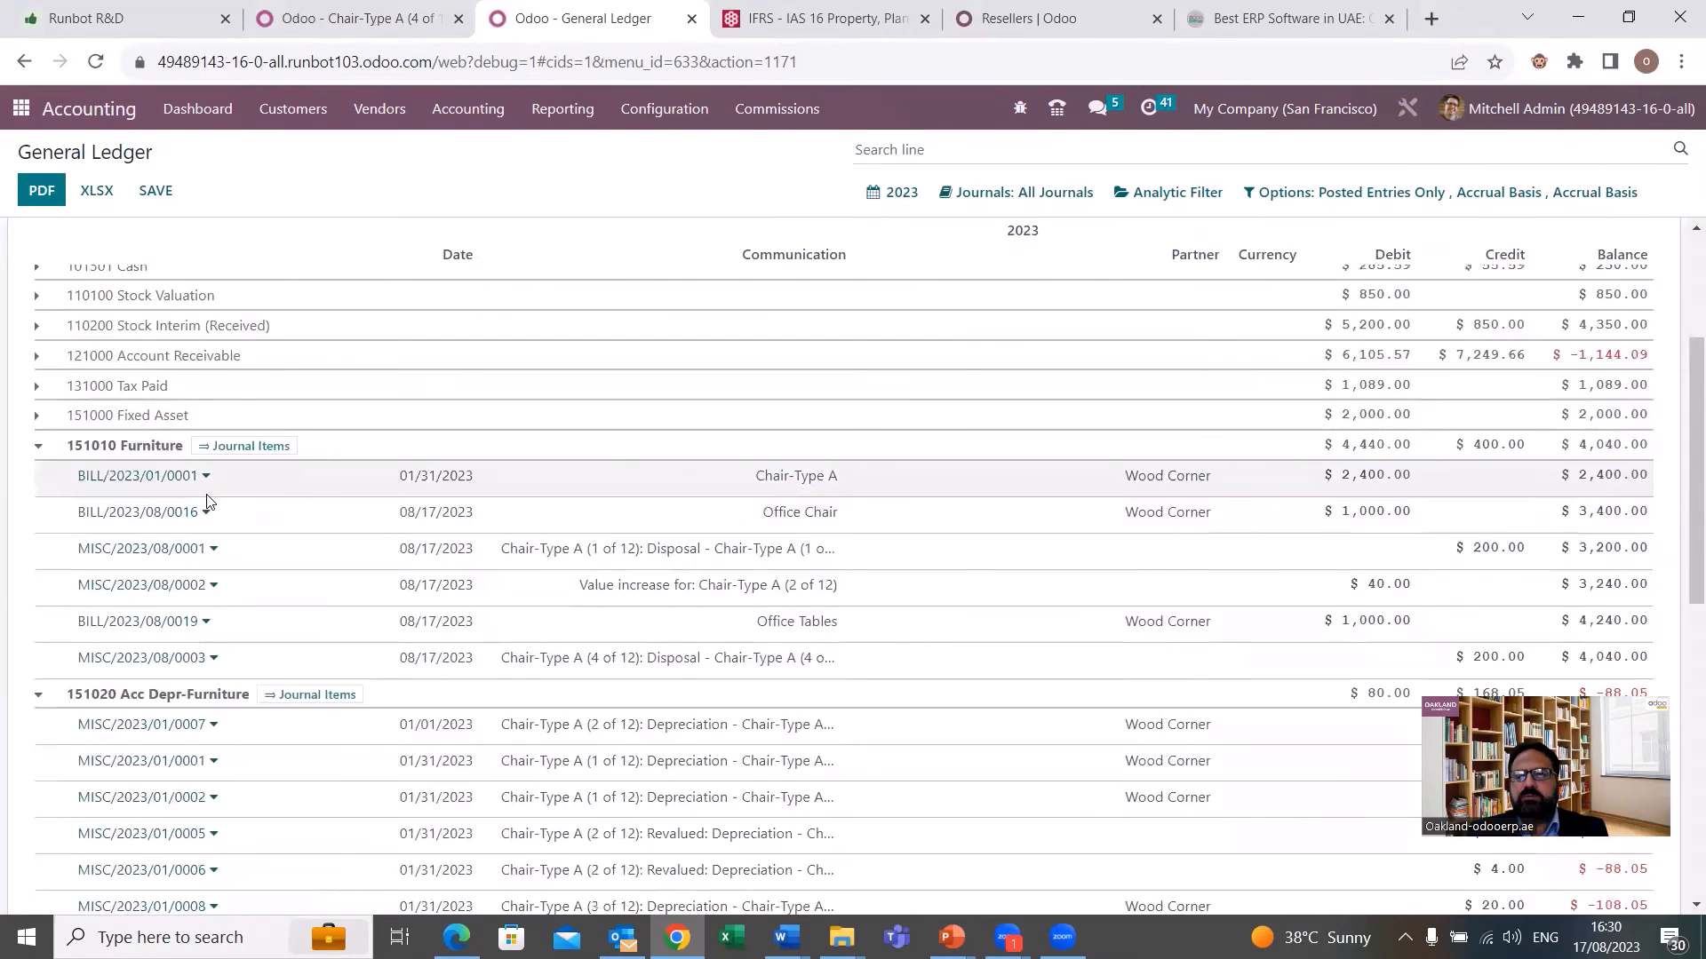
Examine the Chair-Type A disposal entries under 151010 Furniture, 151020 Acc Depr-Furniture and 450000 Other Income in the General Ledger.
scroll(207, 502, "down", 1)
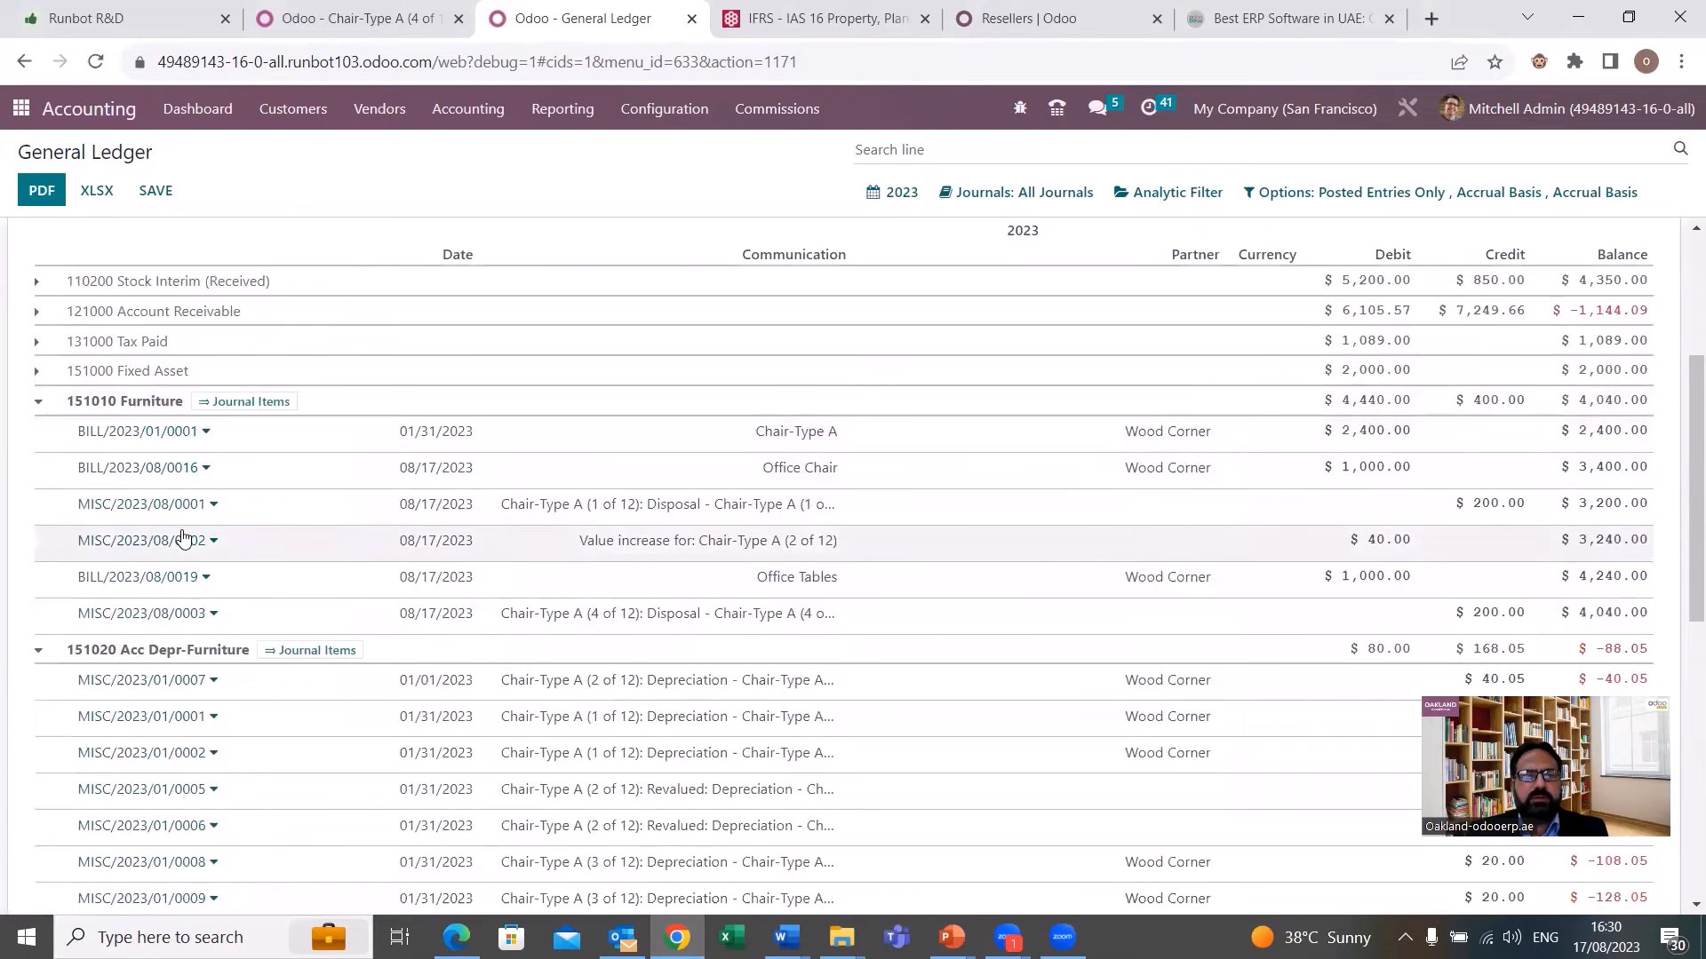
scroll(182, 537, "down", 5)
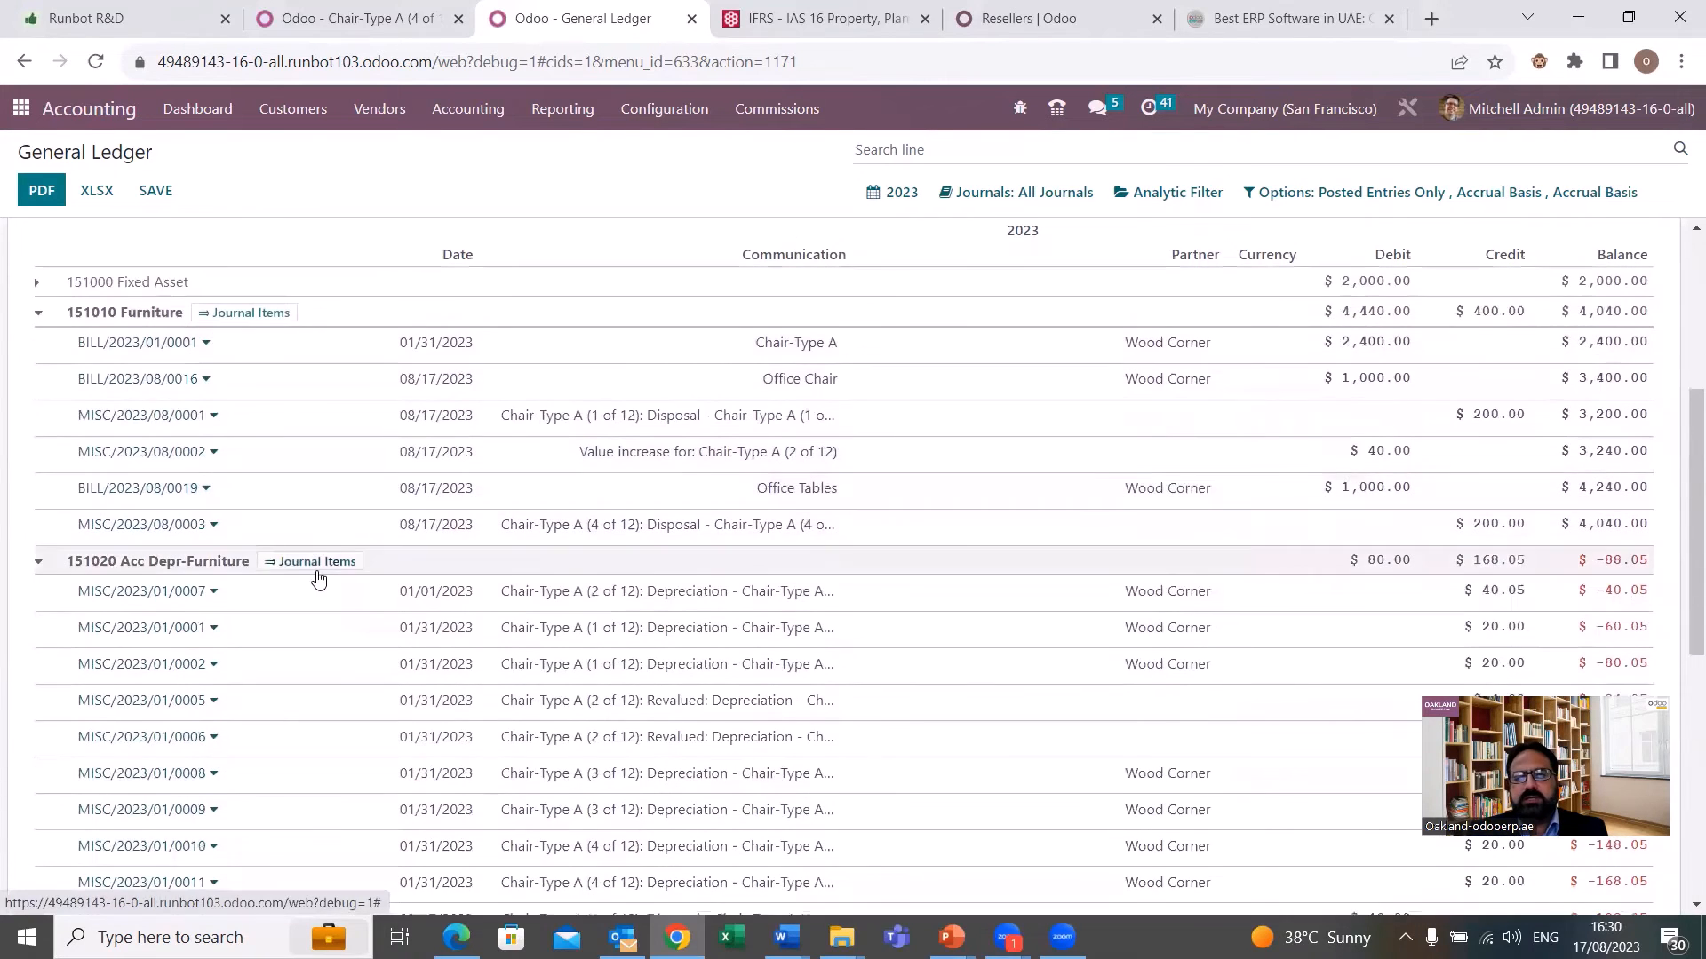
scroll(321, 578, "down", 4)
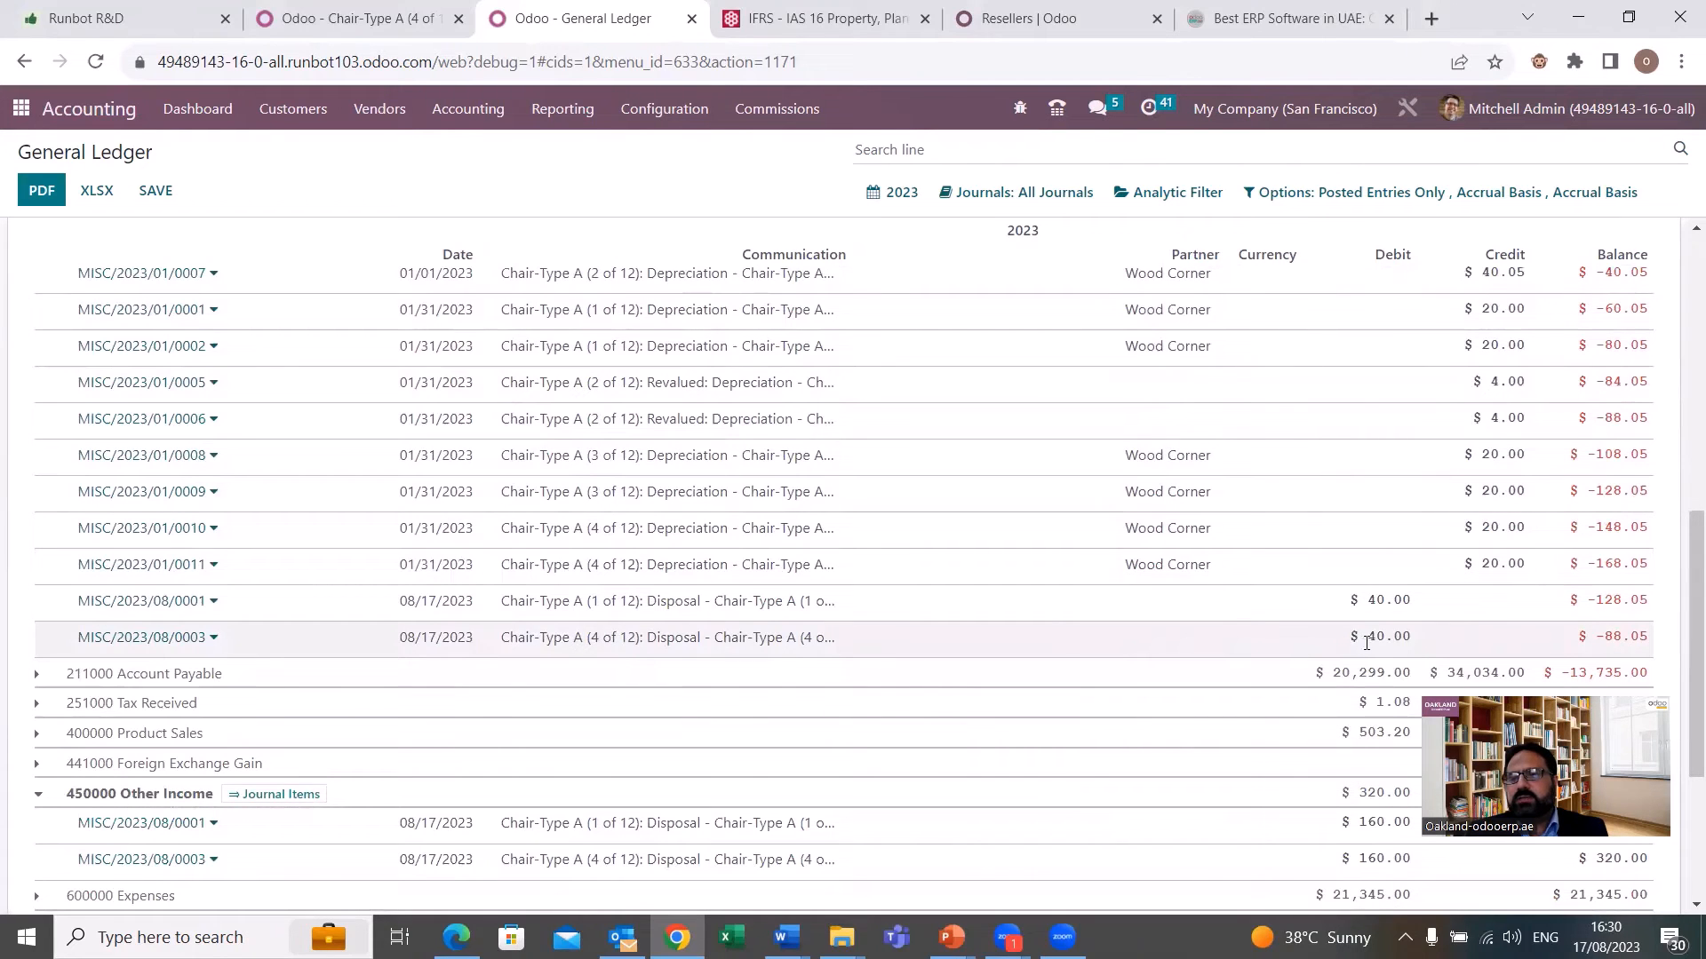
scroll(1368, 642, "up", 3)
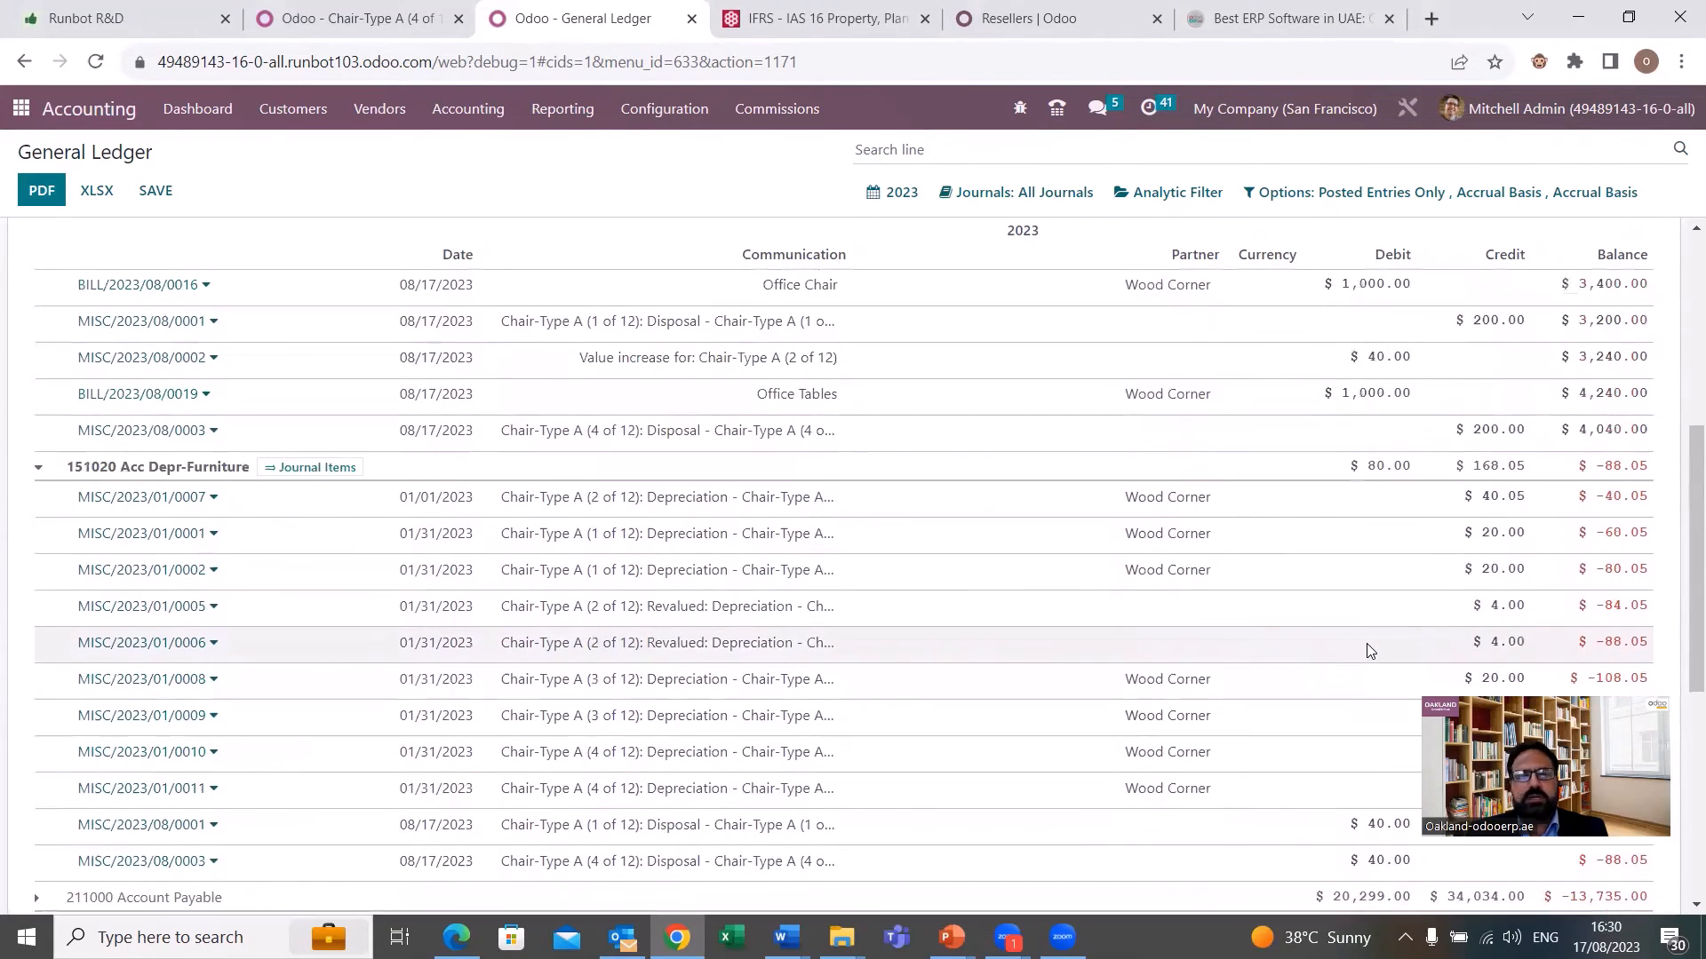
scroll(1368, 651, "up", 2)
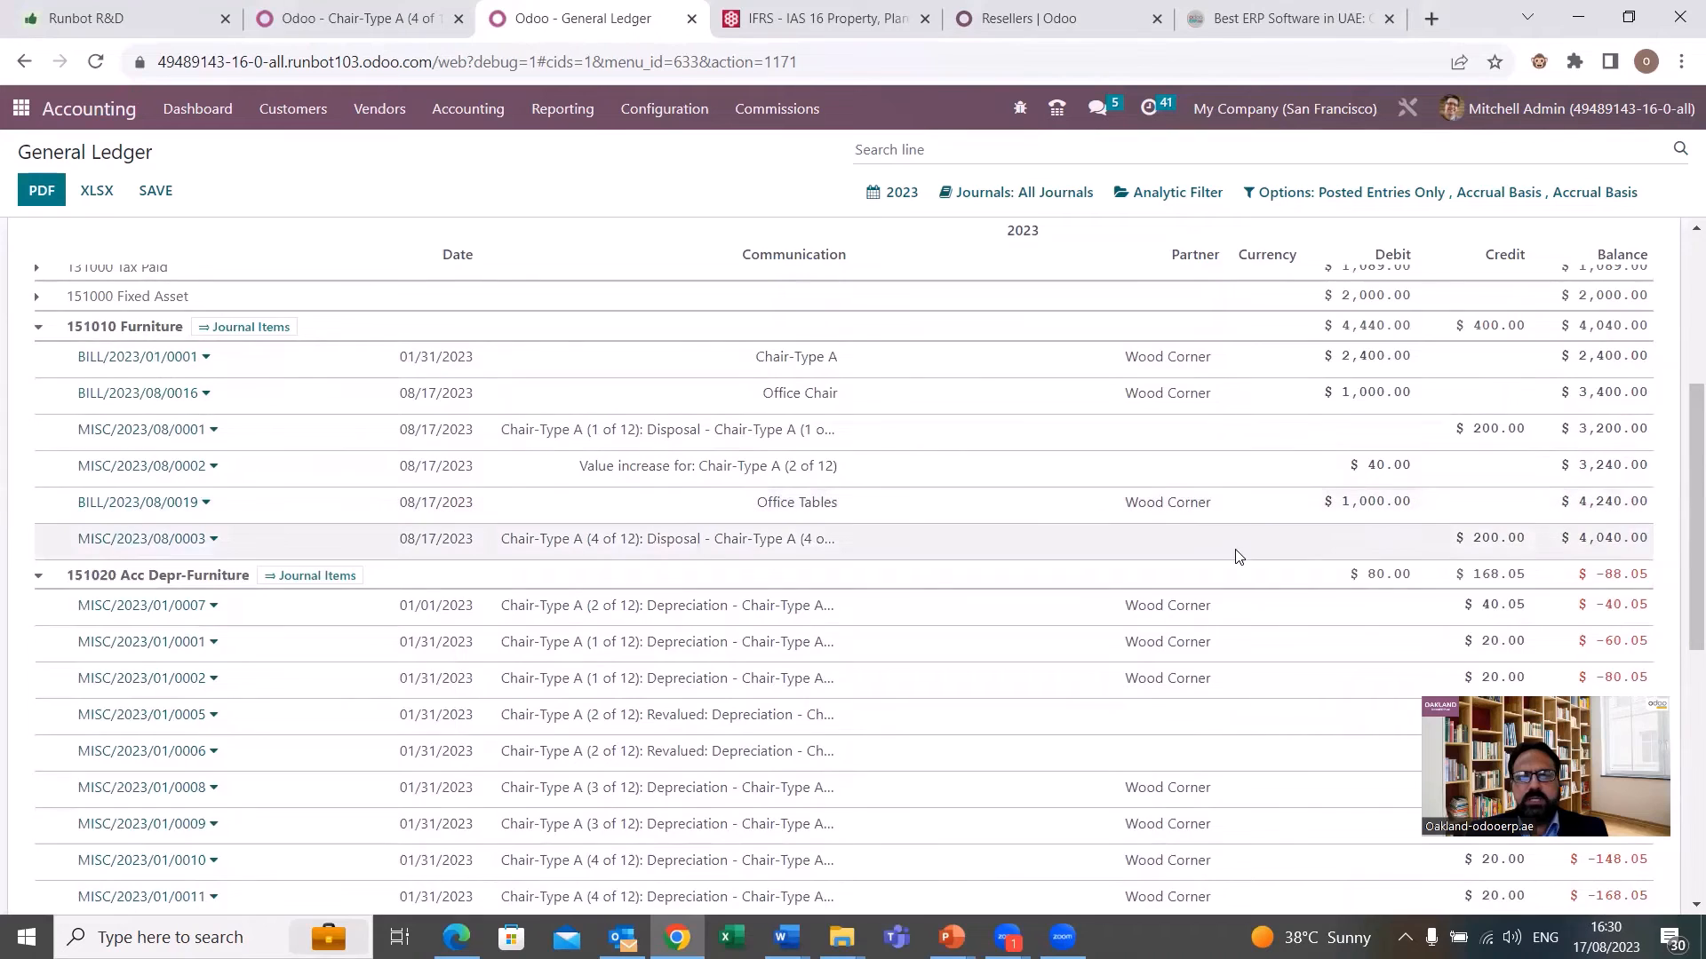
scroll(1217, 548, "down", 4)
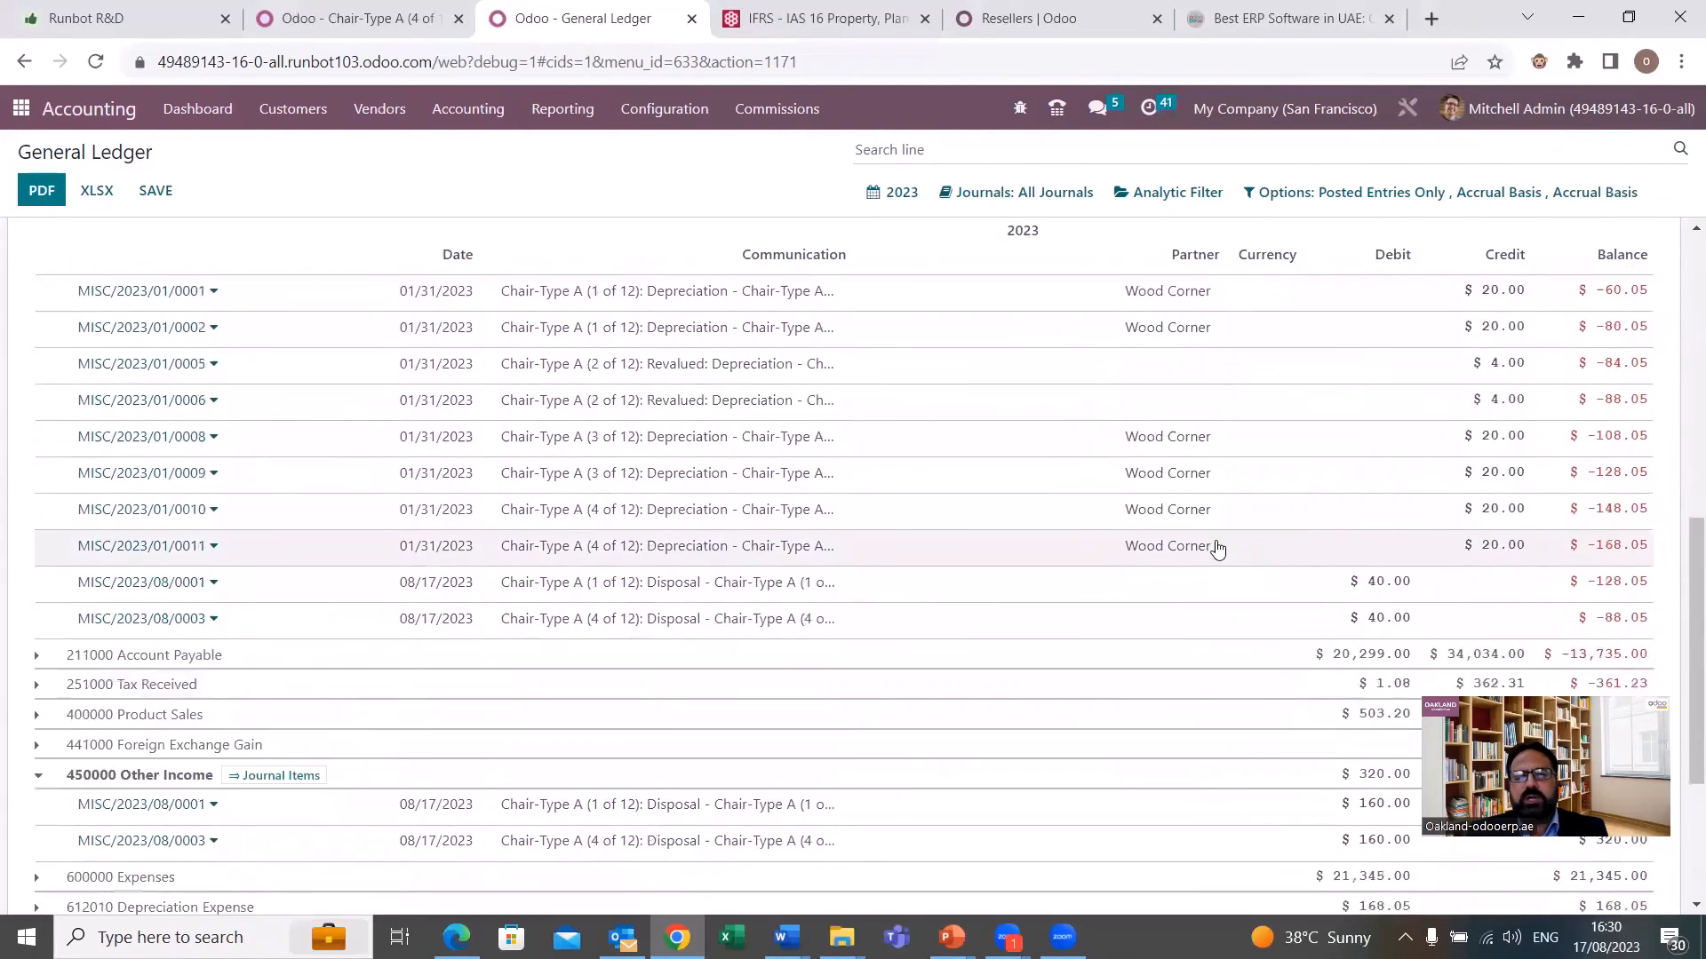
scroll(621, 584, "down", 2)
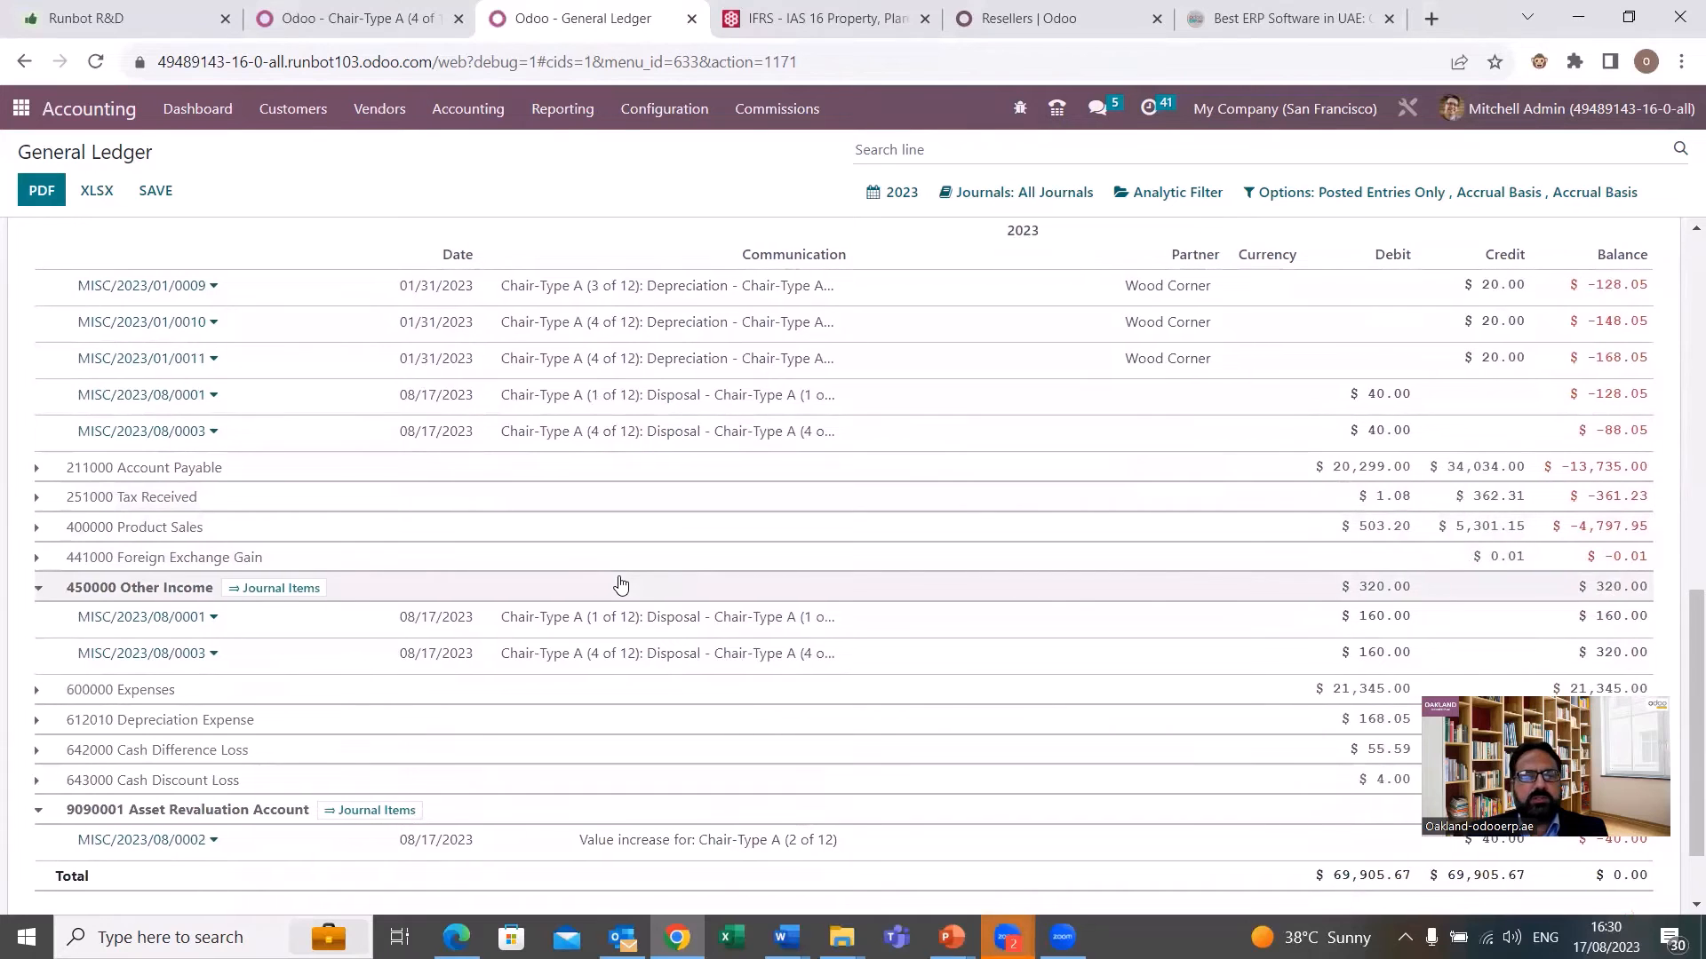
scroll(620, 584, "up", 3)
scroll(620, 576, "up", 2)
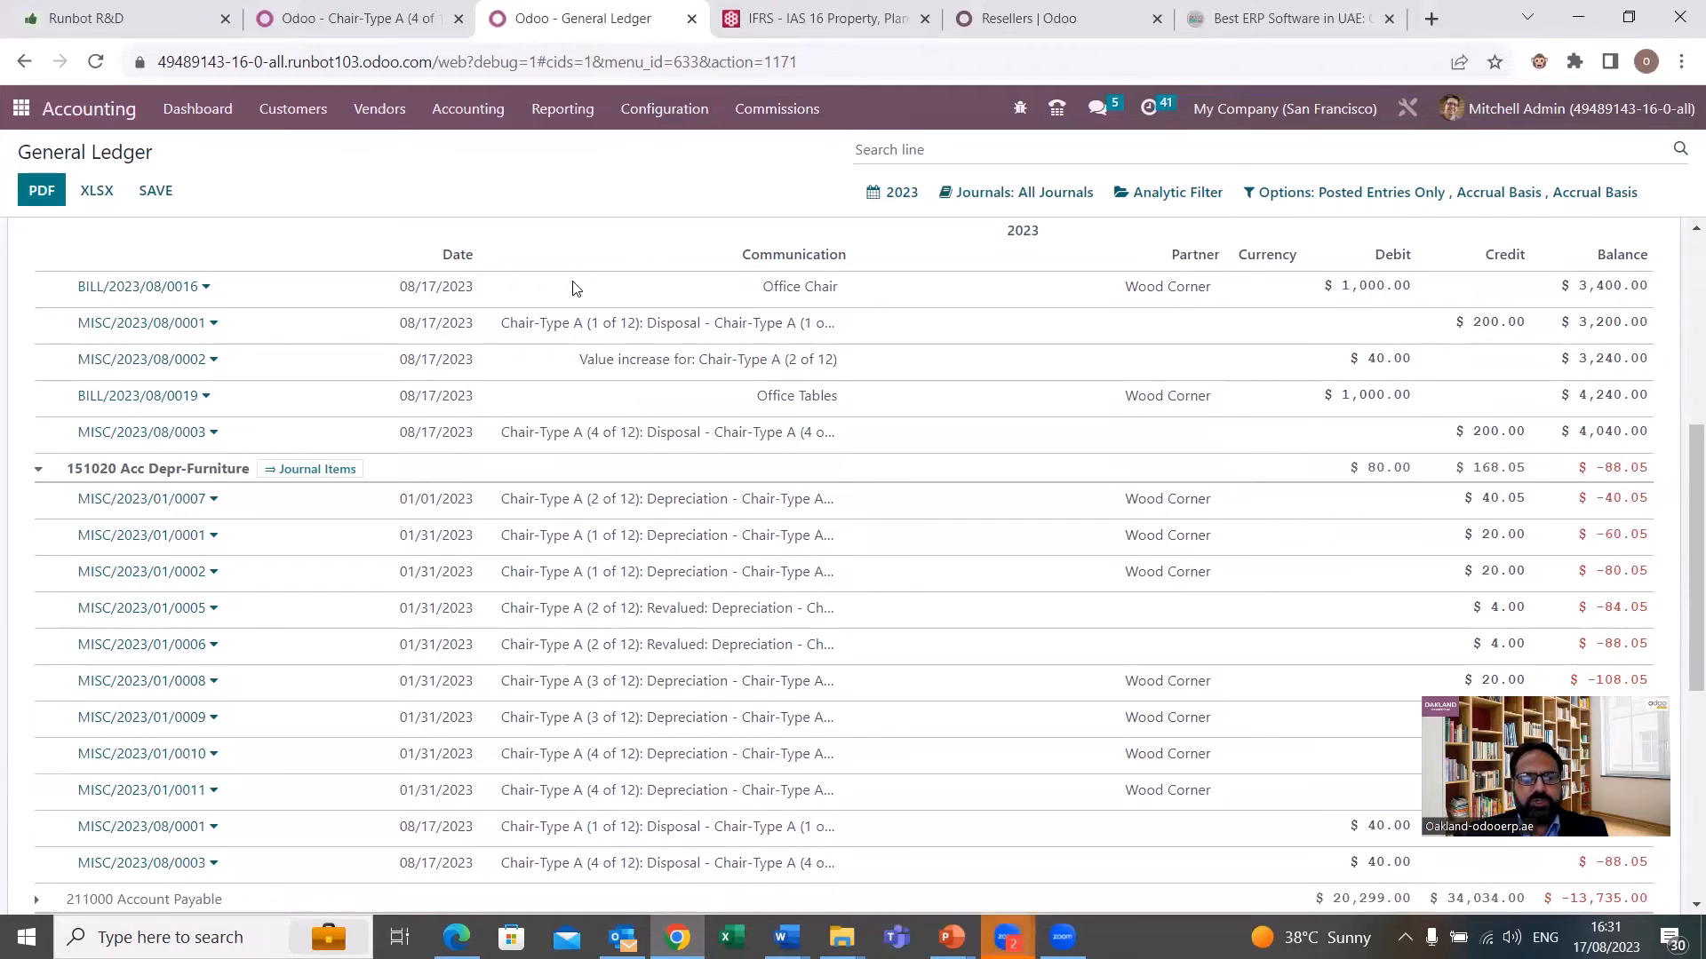
scroll(591, 381, "up", 2)
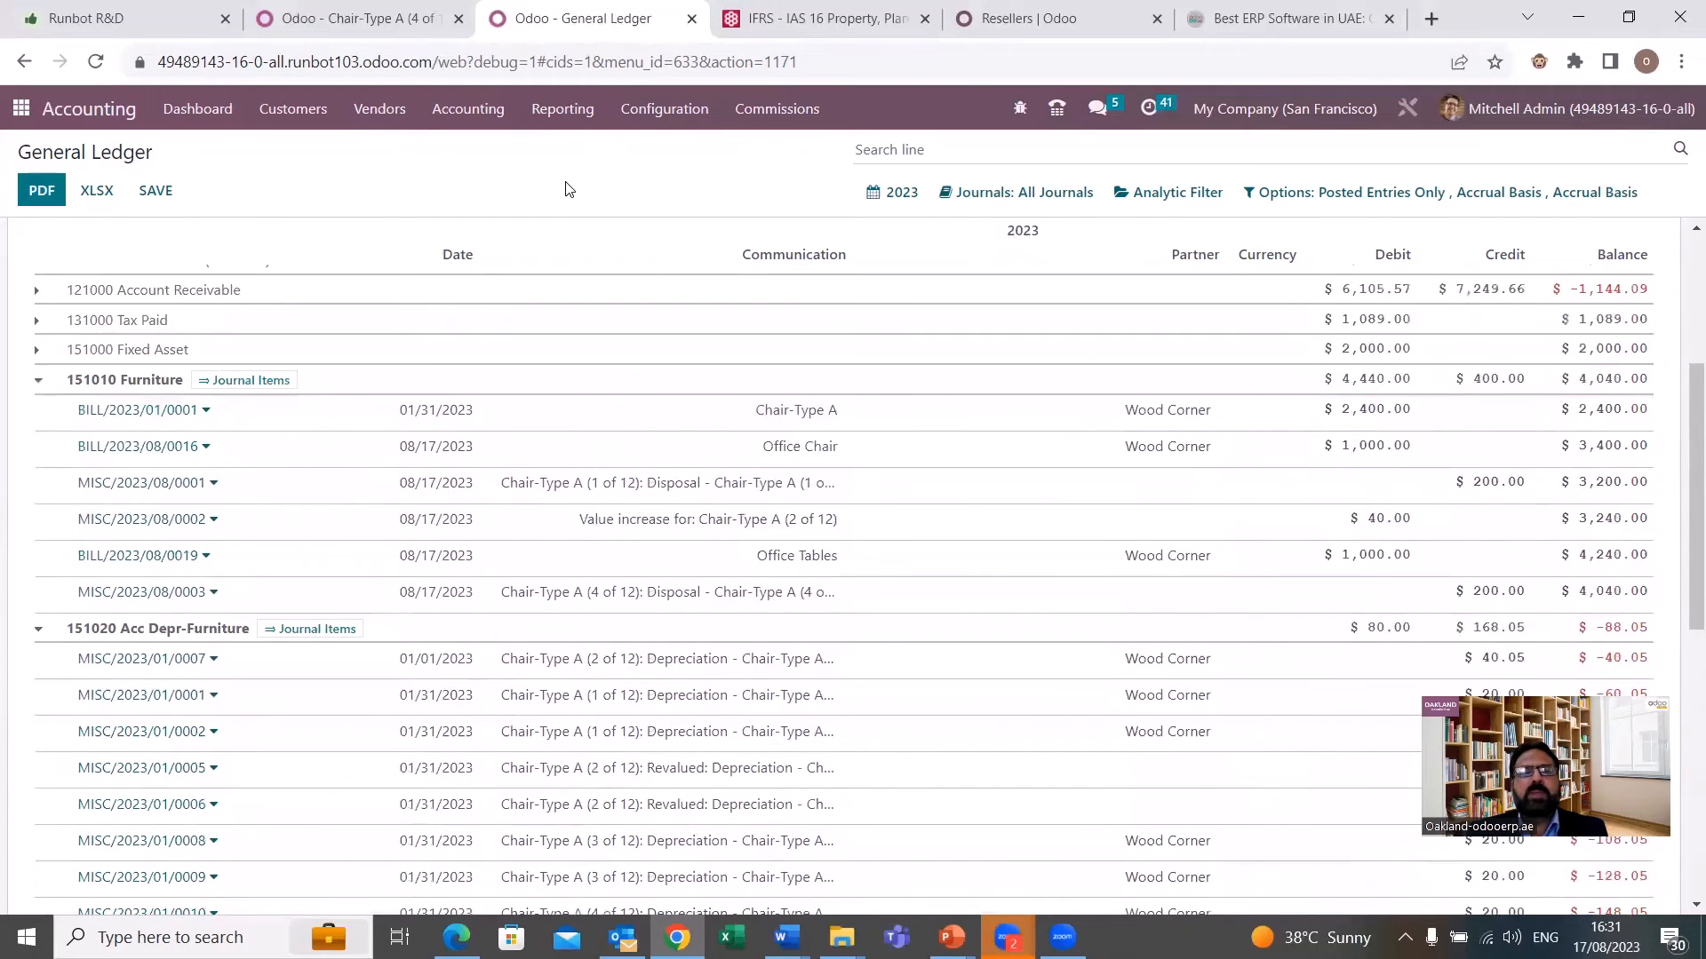
Return to the Assets list and open the closed asset Chair-Type A (4 of 12).
left_click(569, 126)
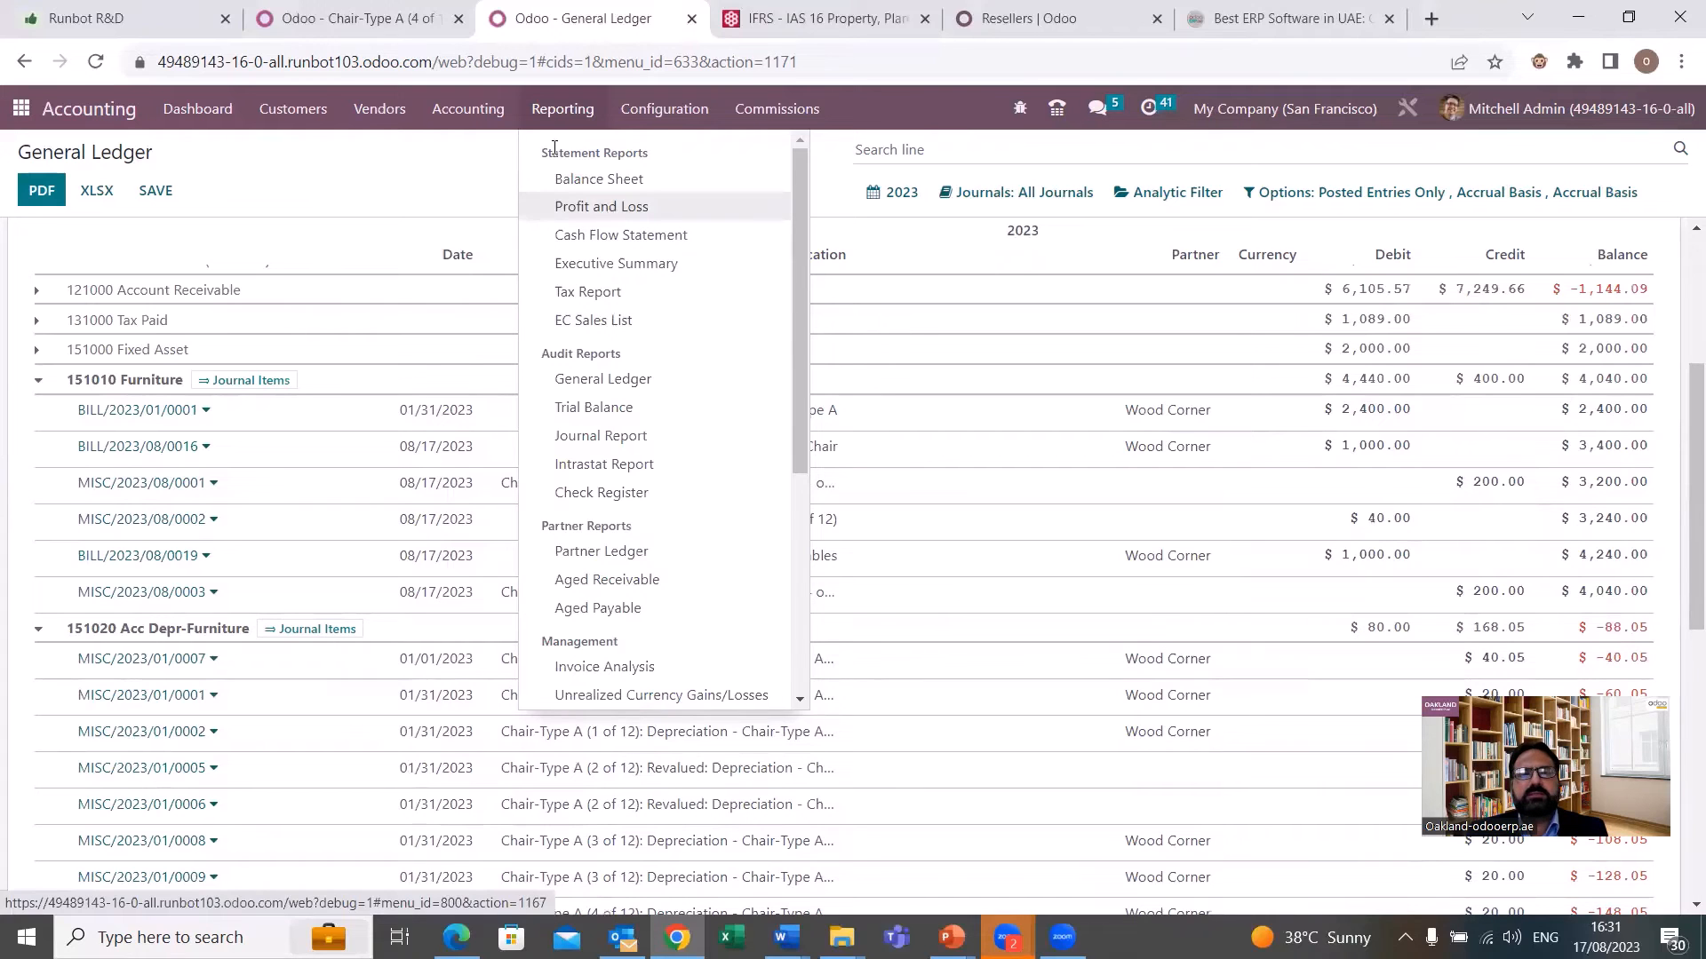
left_click(468, 110)
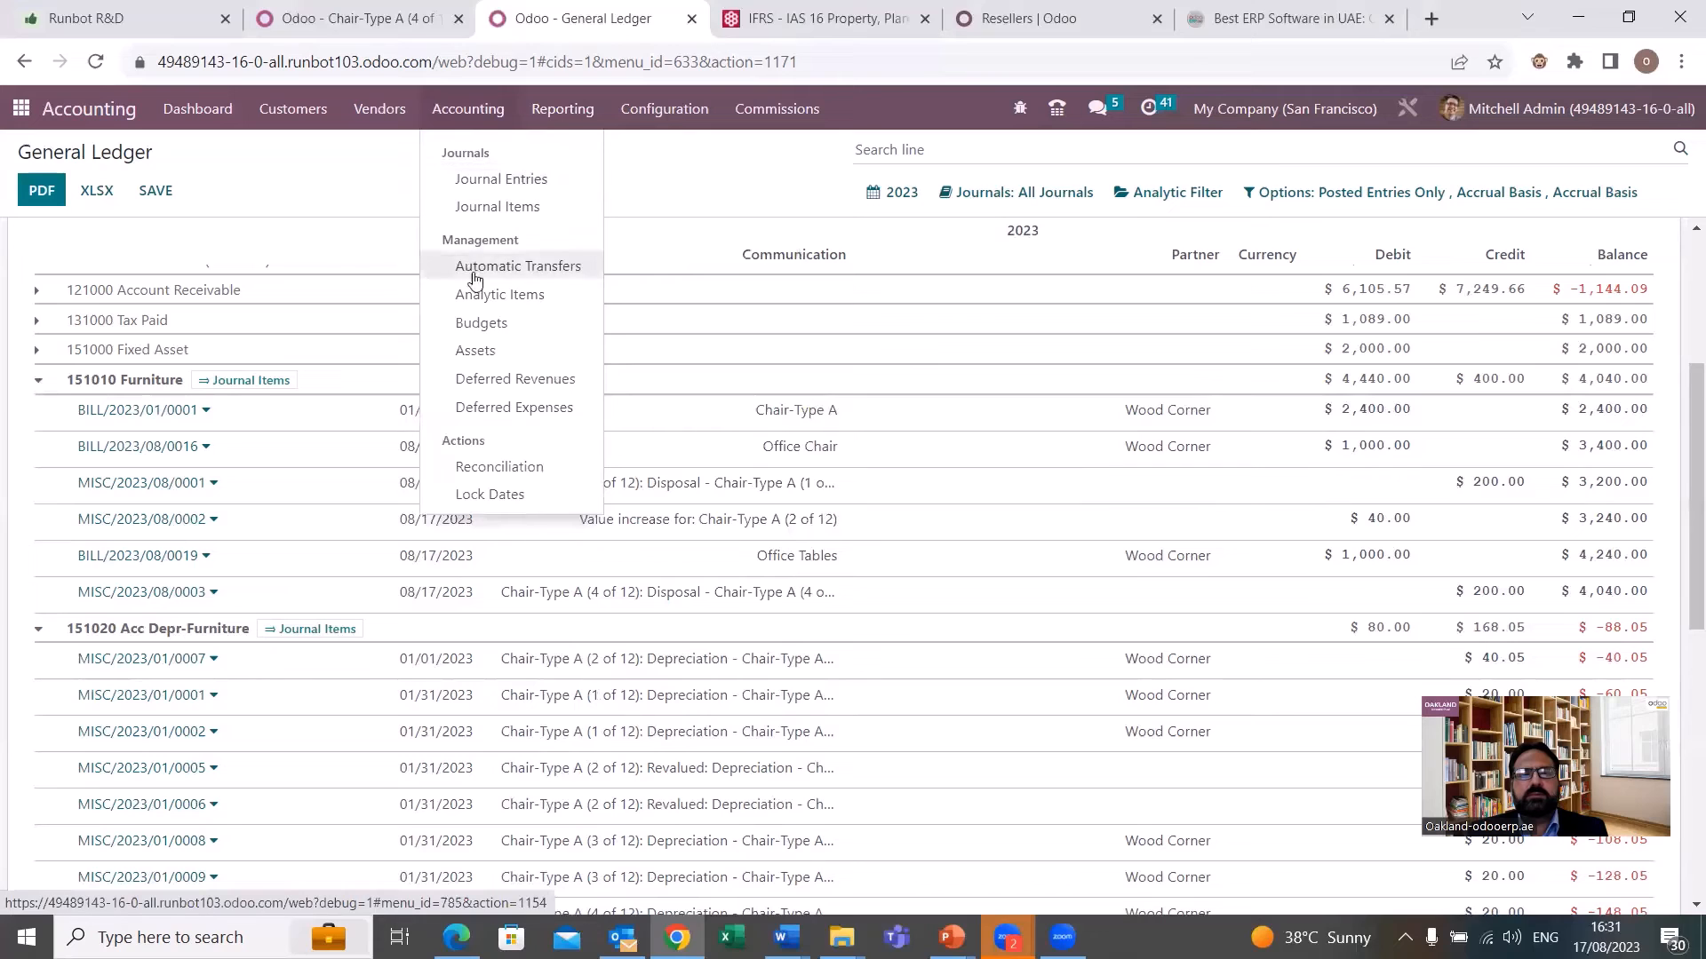
left_click(490, 355)
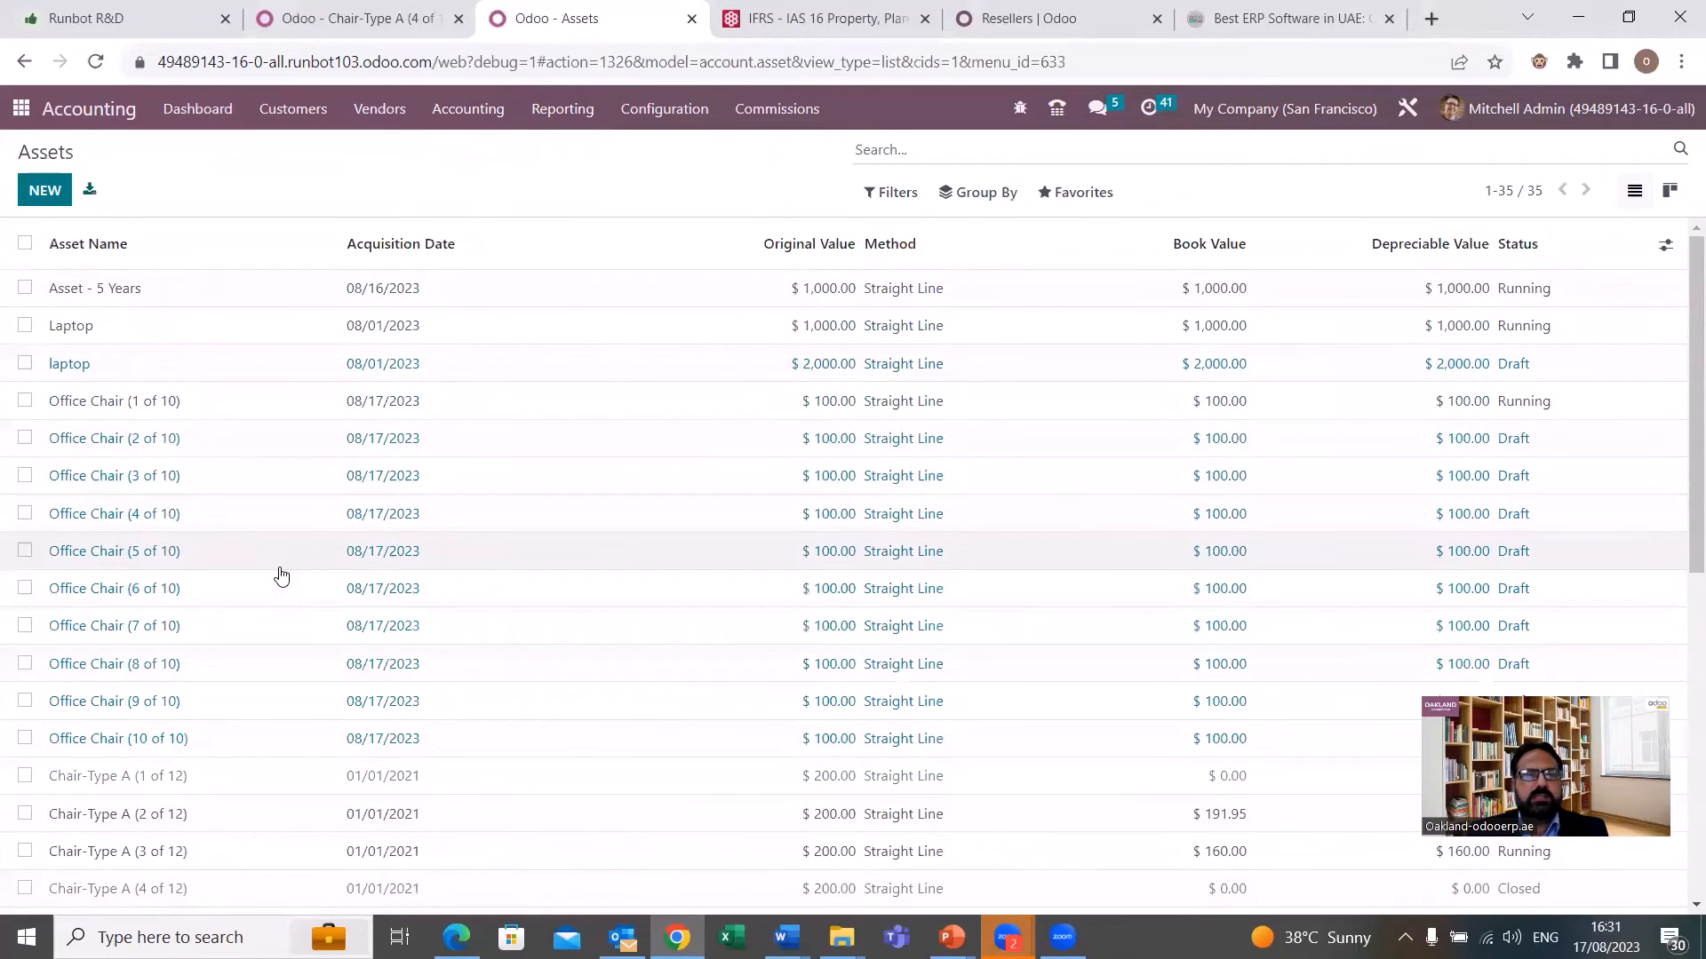
scroll(308, 632, "down", 7)
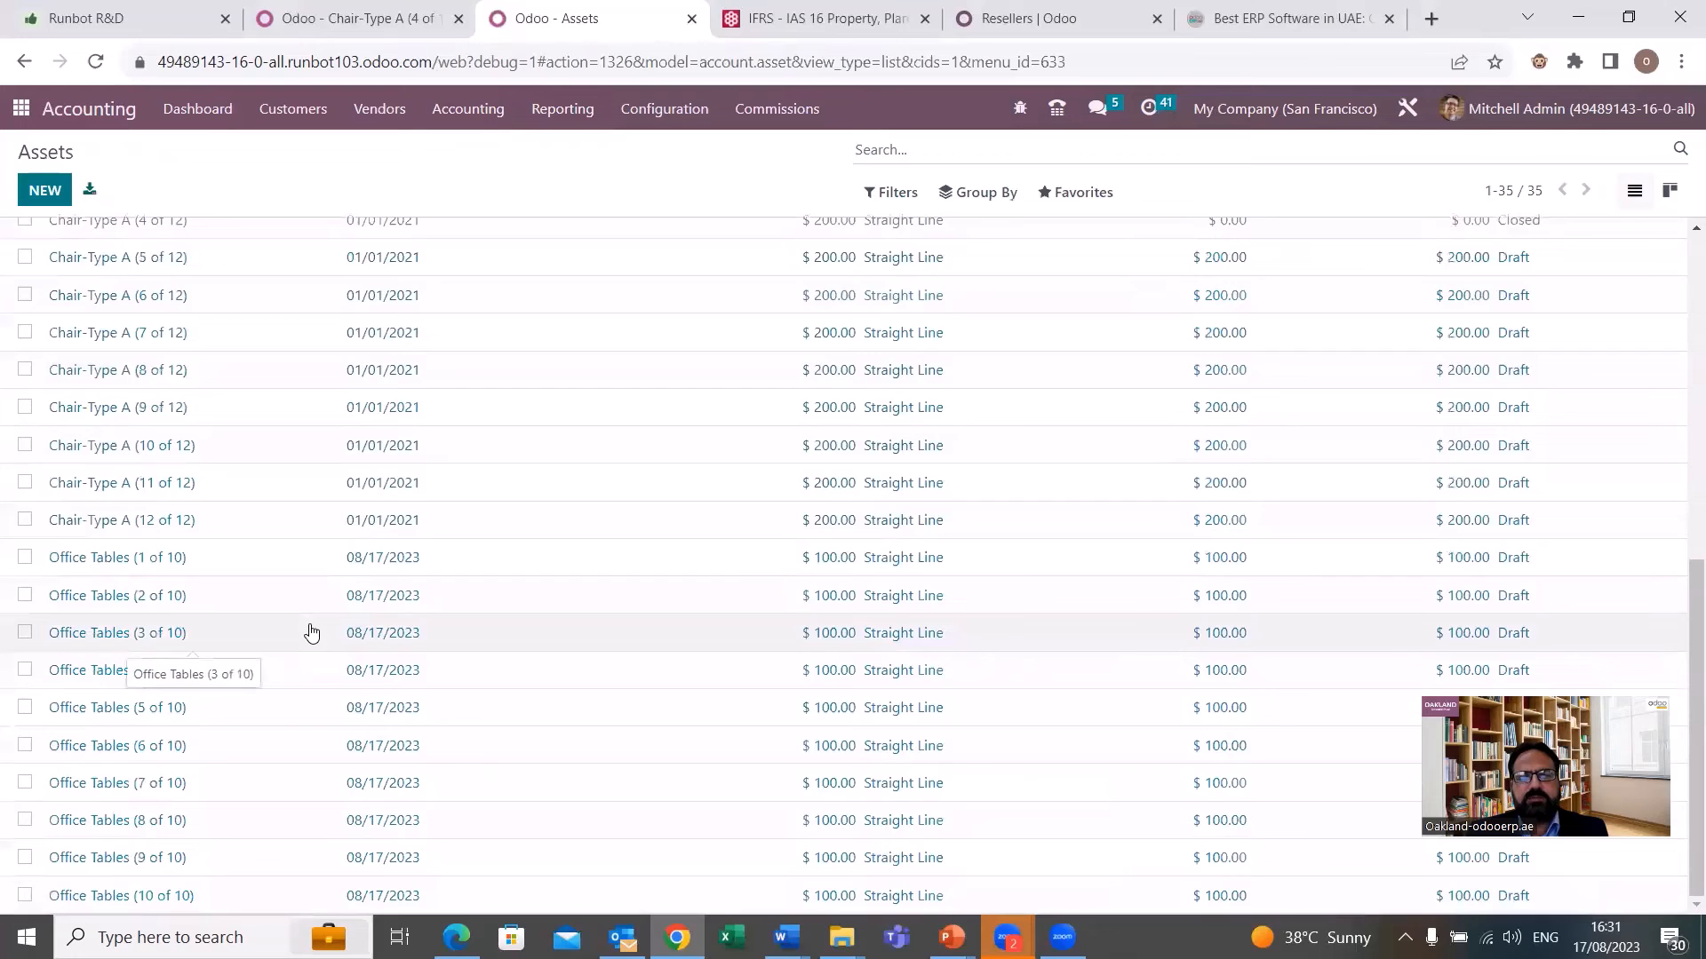
scroll(355, 399, "up", 2)
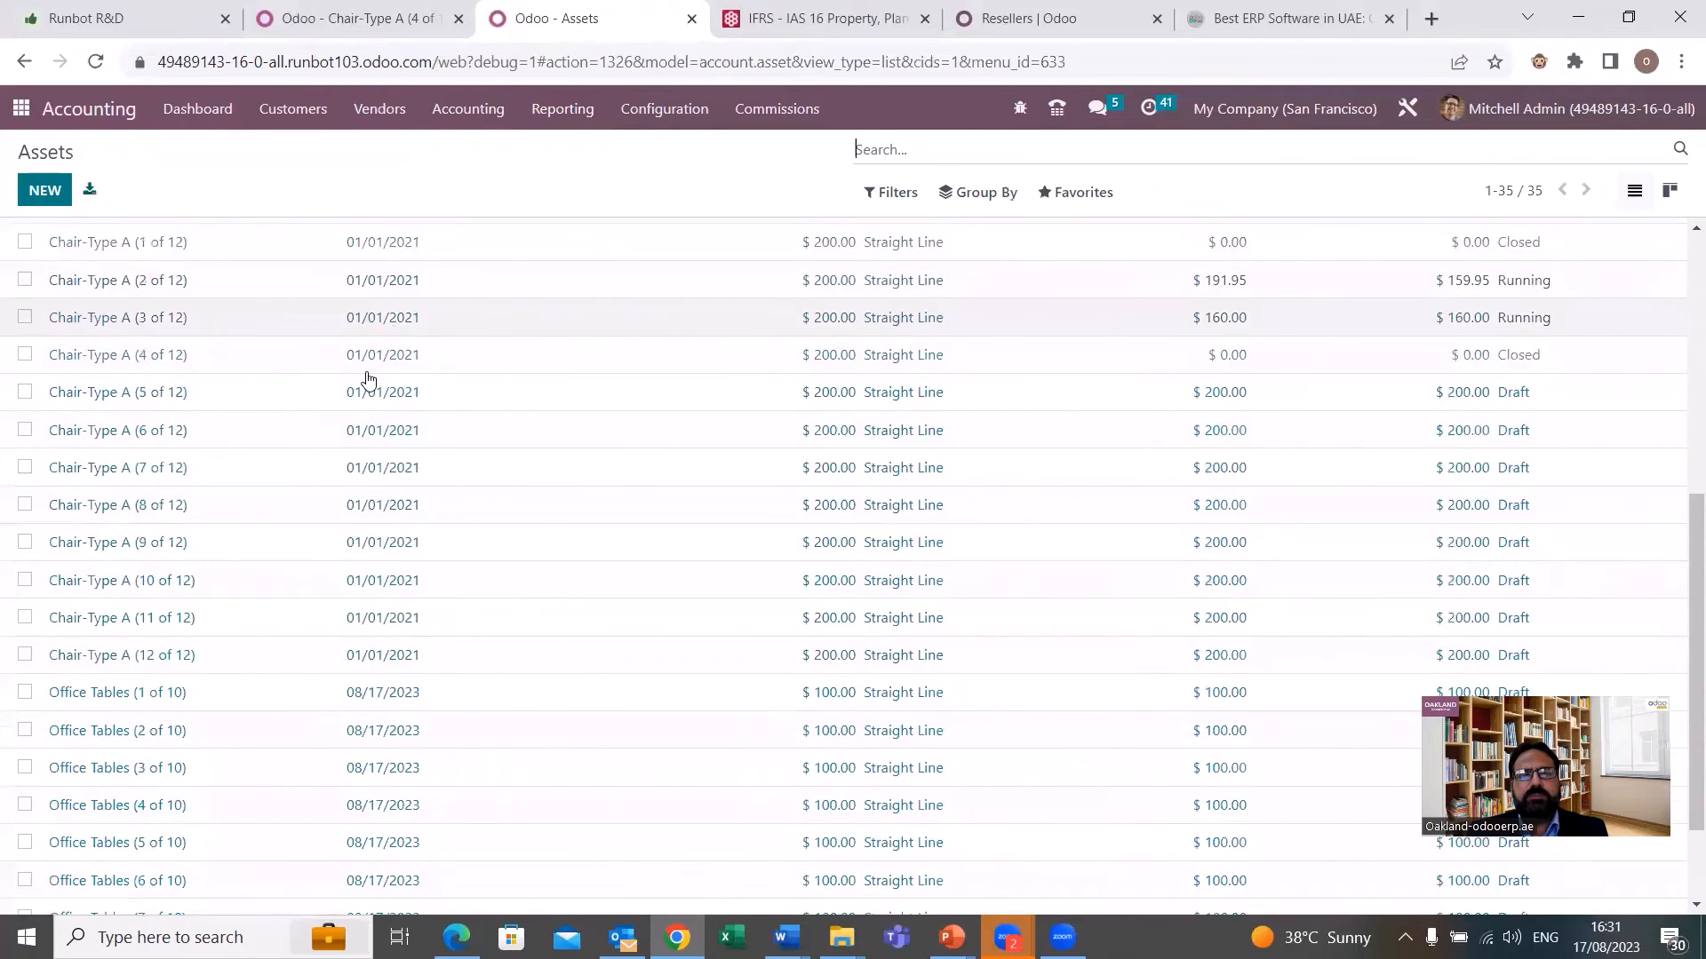
left_click(321, 355)
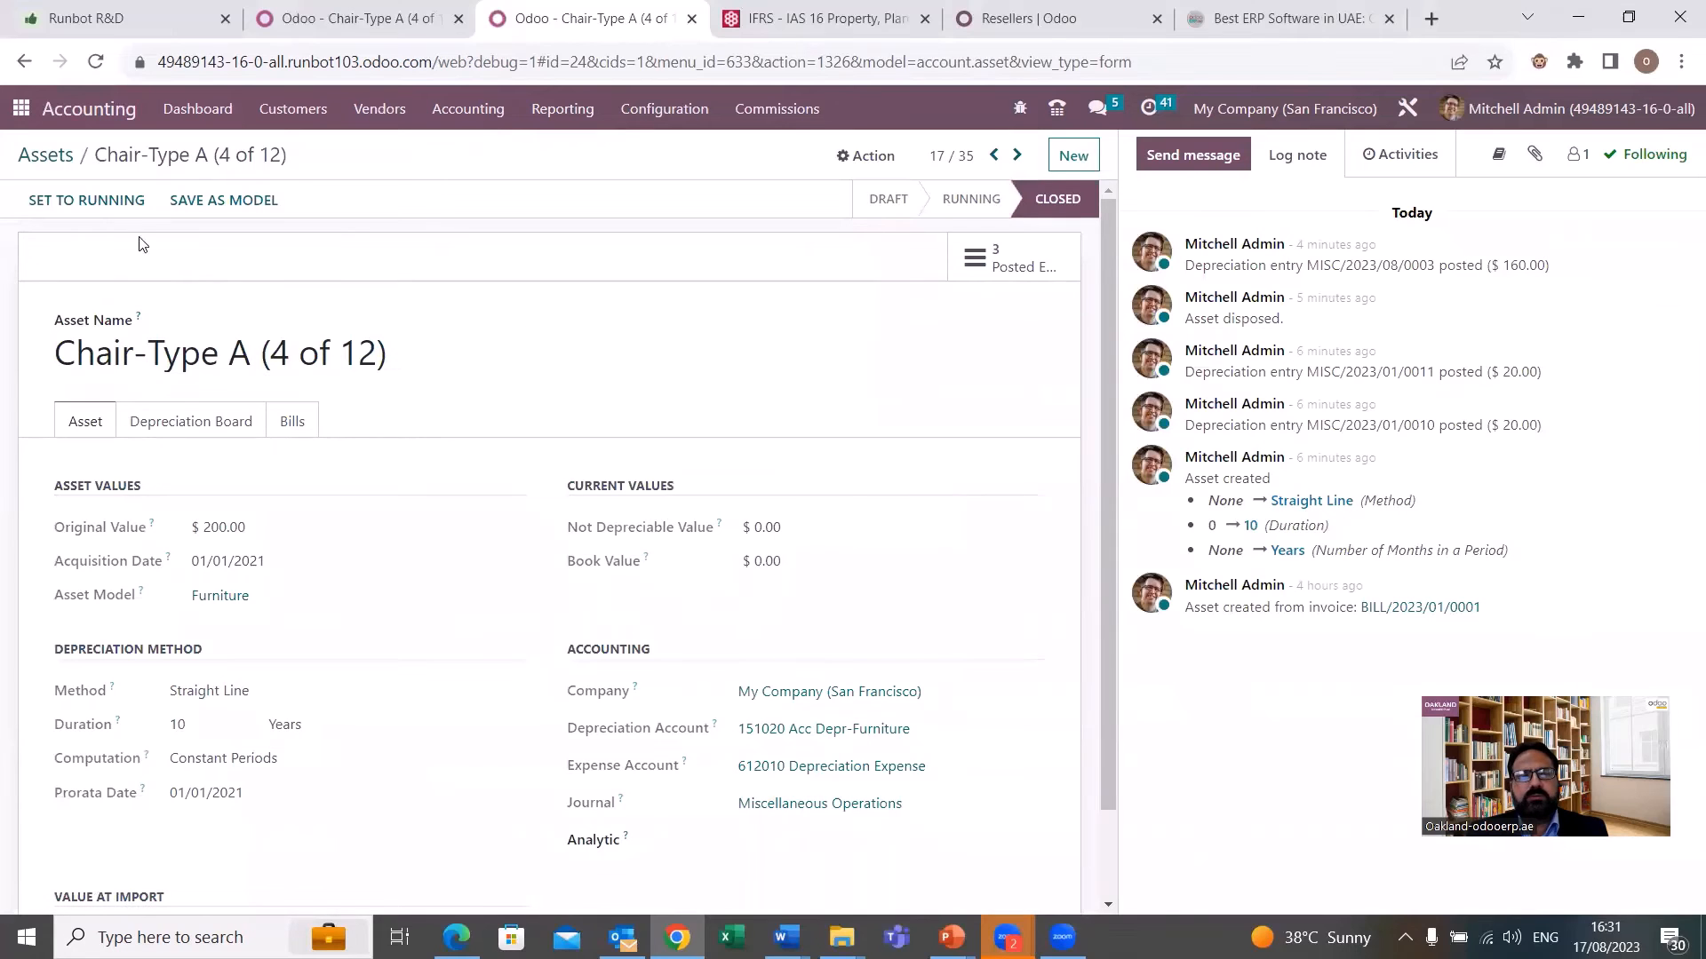
Go to the next asset record, Chair-Type A (5 of 12), and confirm it so that it starts running.
left_click(1018, 156)
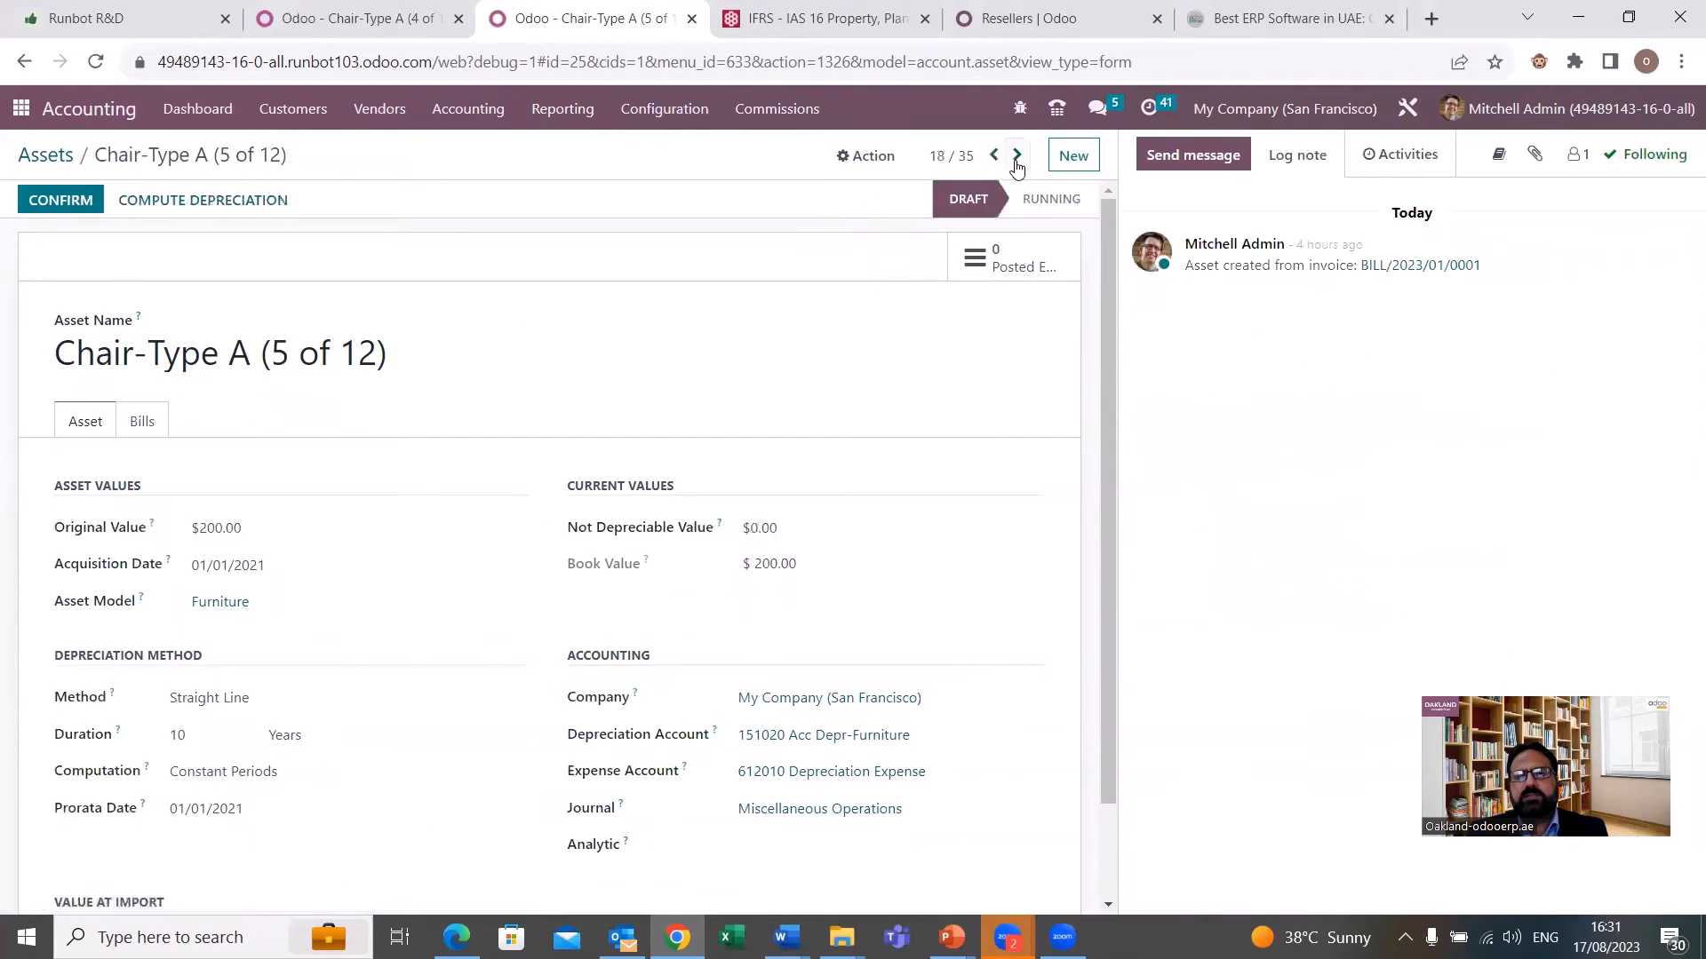
left_click(55, 201)
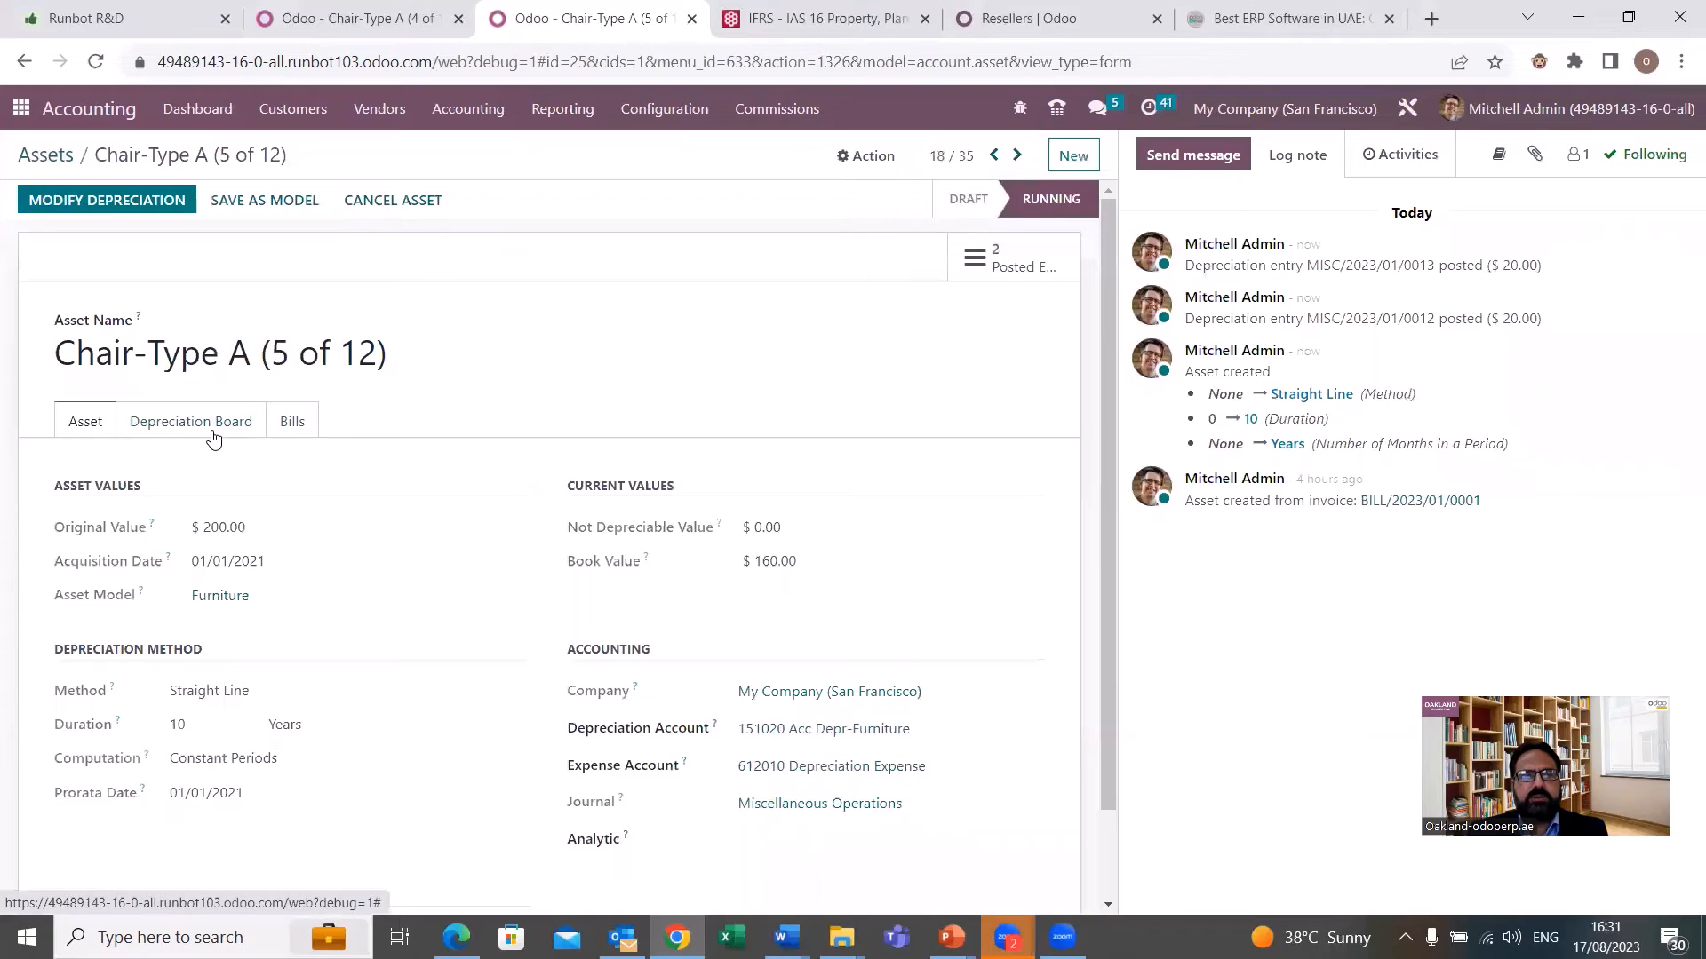
Try the Sell action in the depreciation modification of Chair-Type A (5 of 12) with Deco Addict customer invoice INV/2023/00067.
left_click(128, 202)
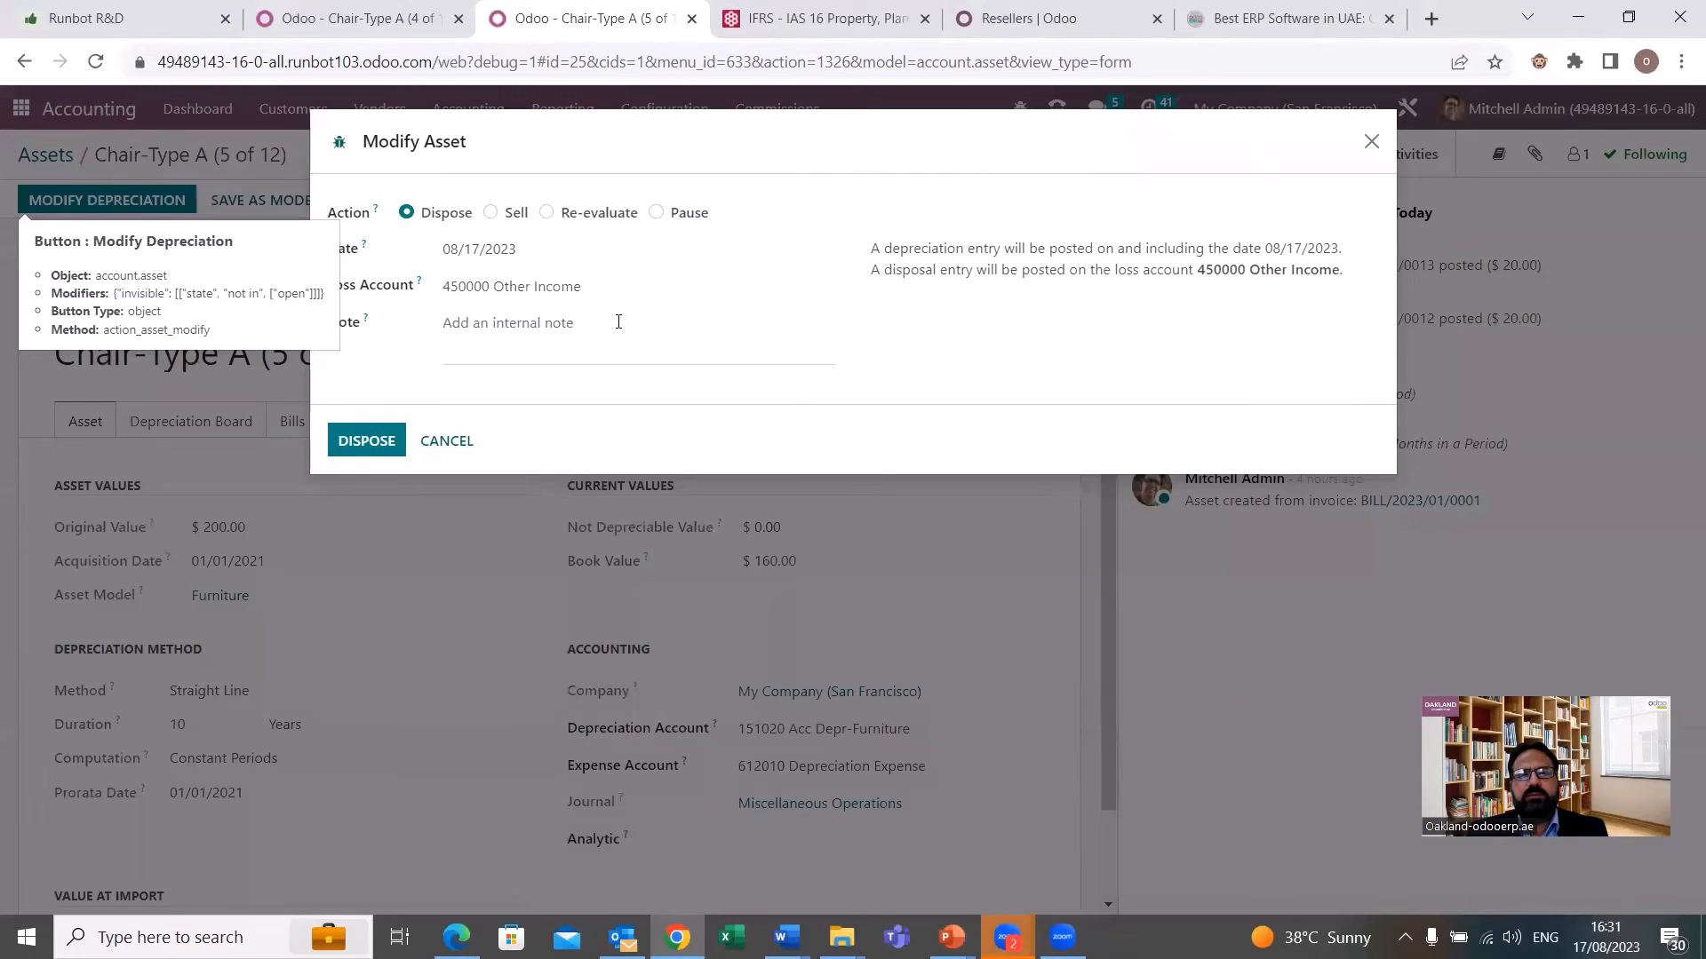
left_click(490, 213)
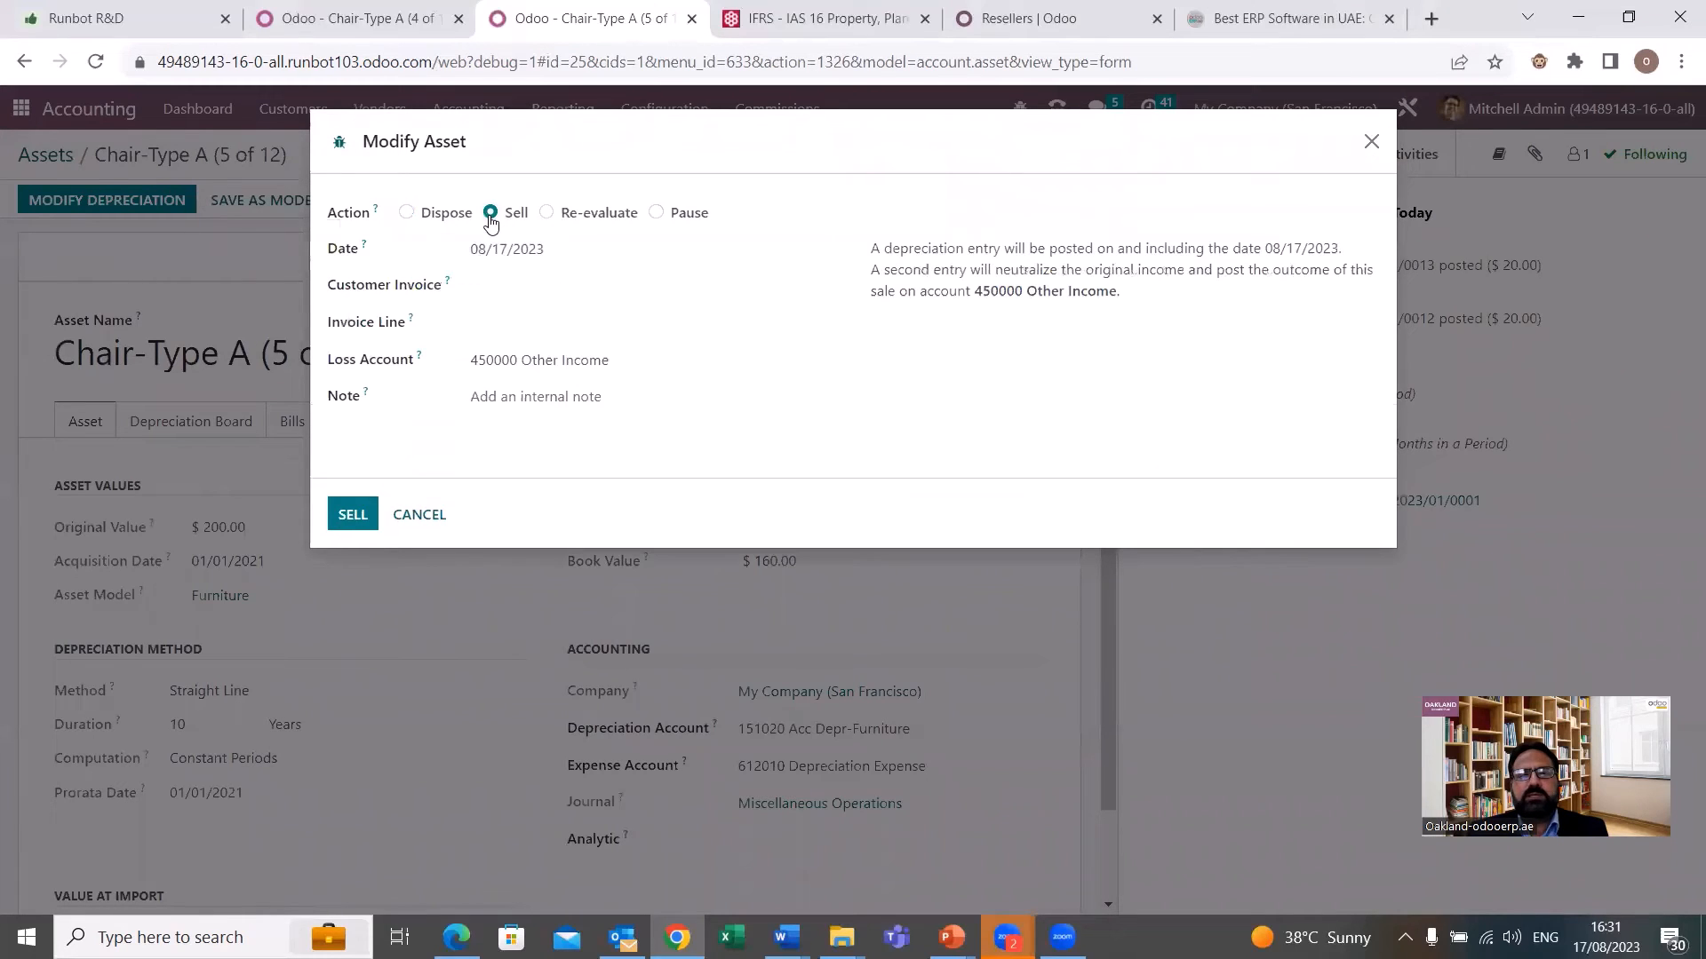
left_click(526, 285)
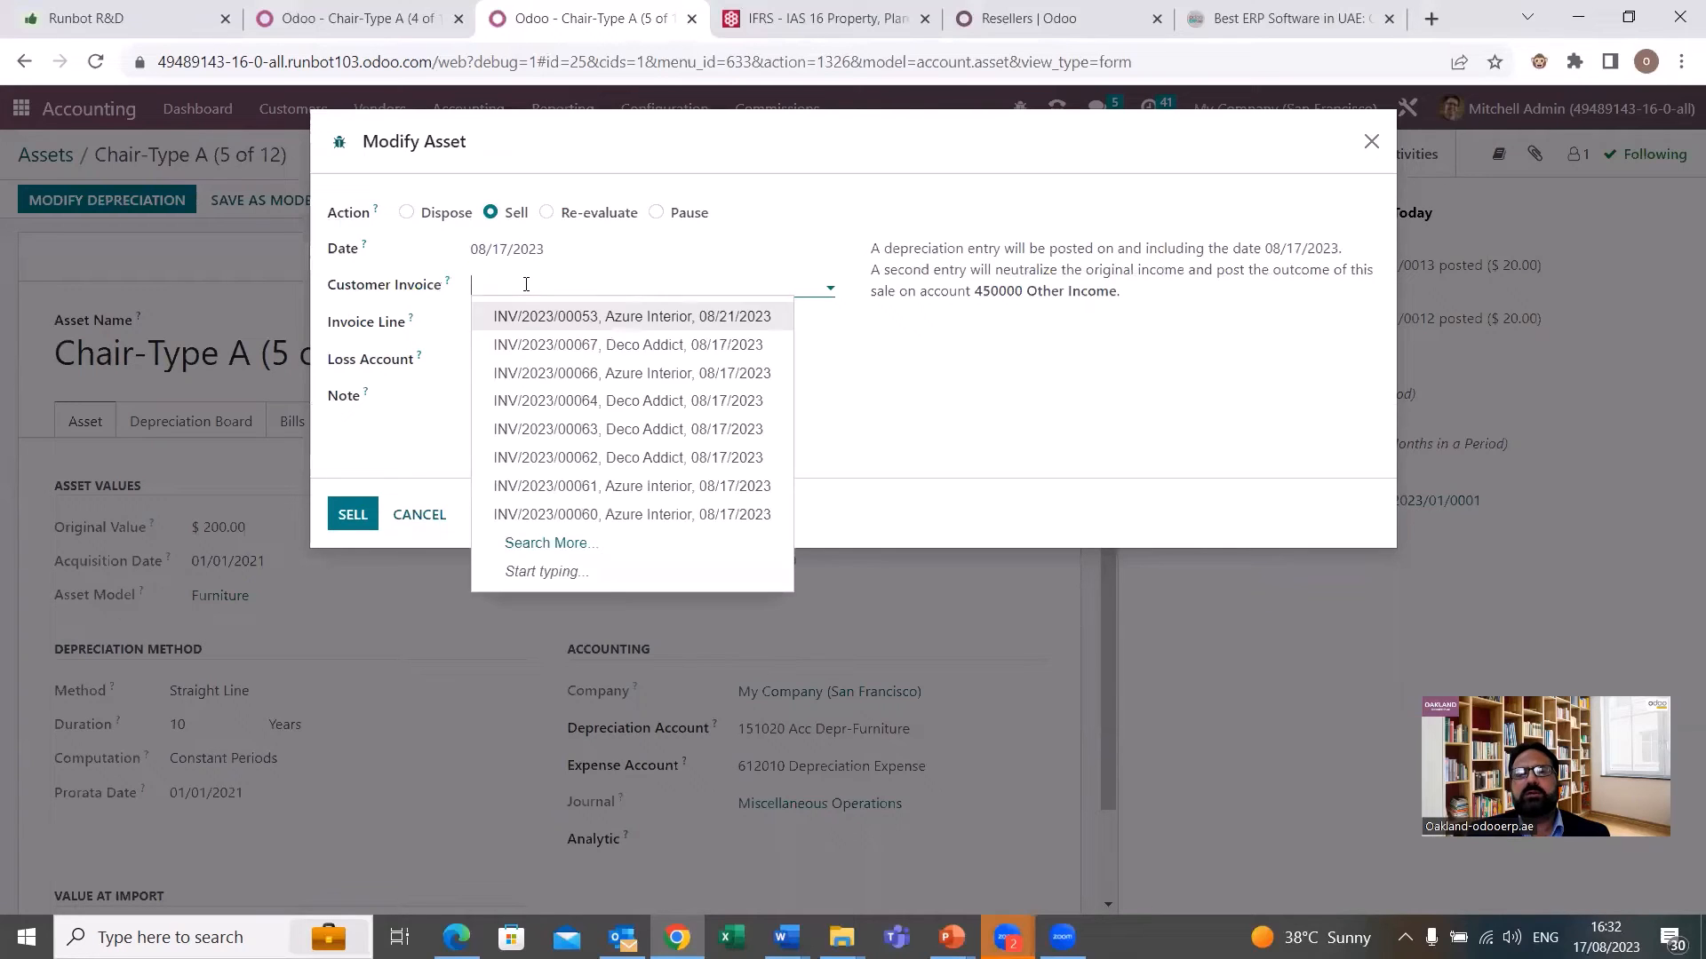
left_click(607, 347)
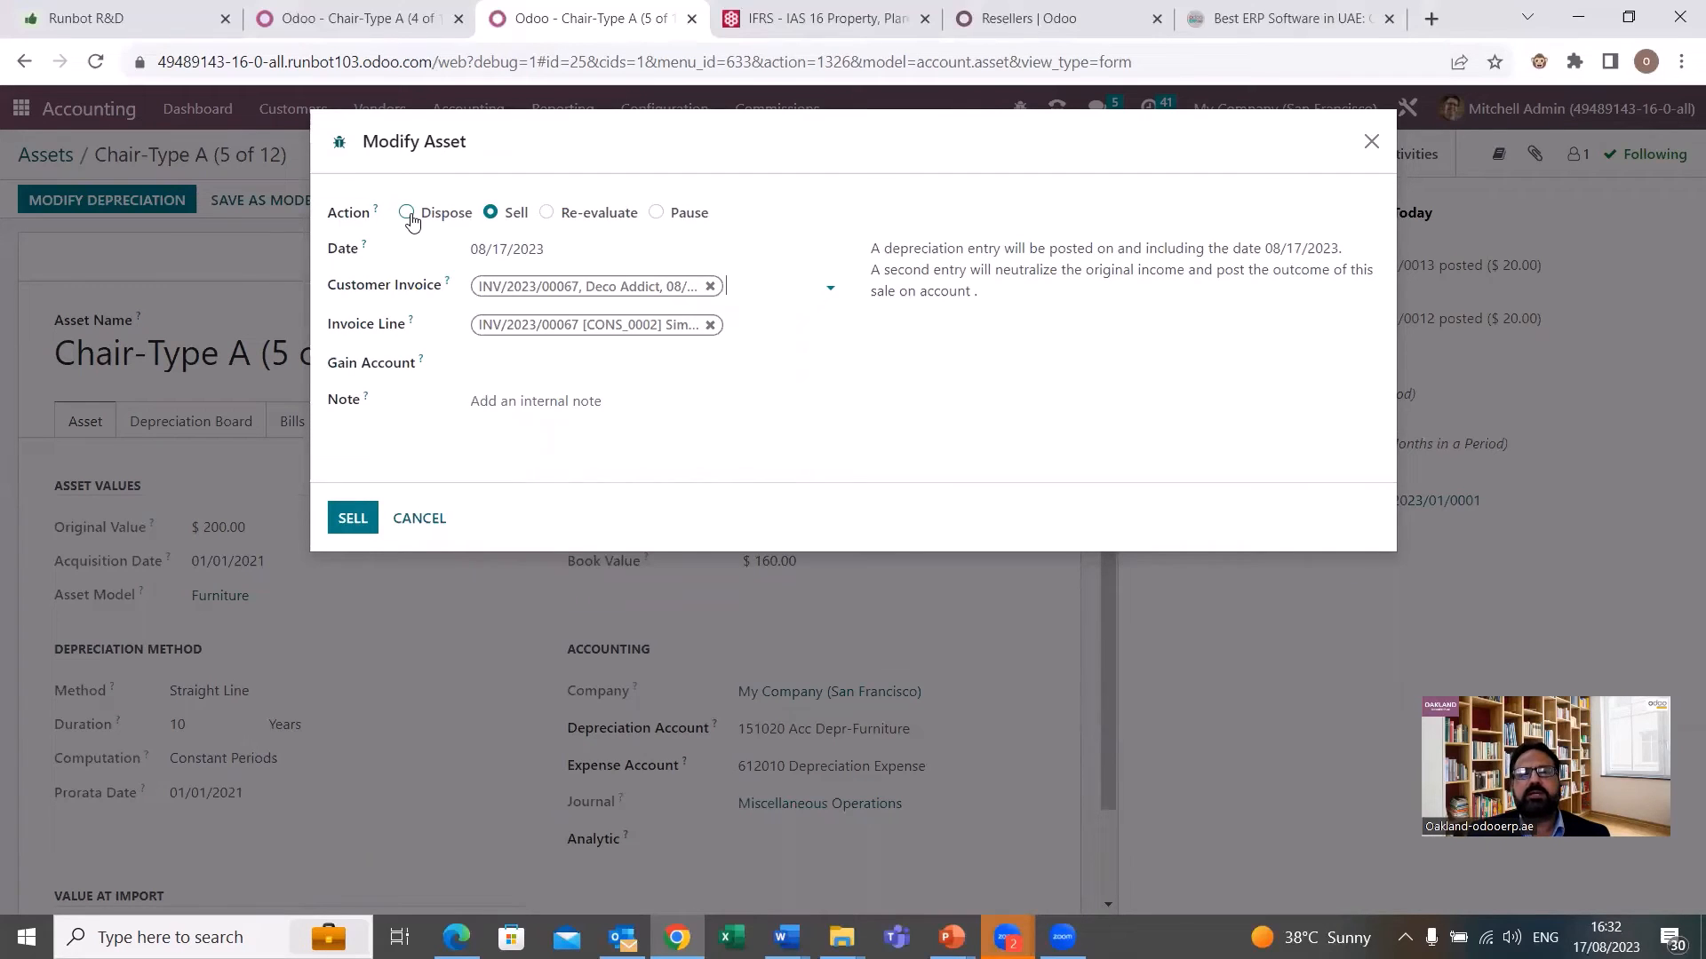
Examine the Re-evaluate fields for duration and depreciable amount and the Pause action, and close the asset modification without applying it.
left_click(546, 213)
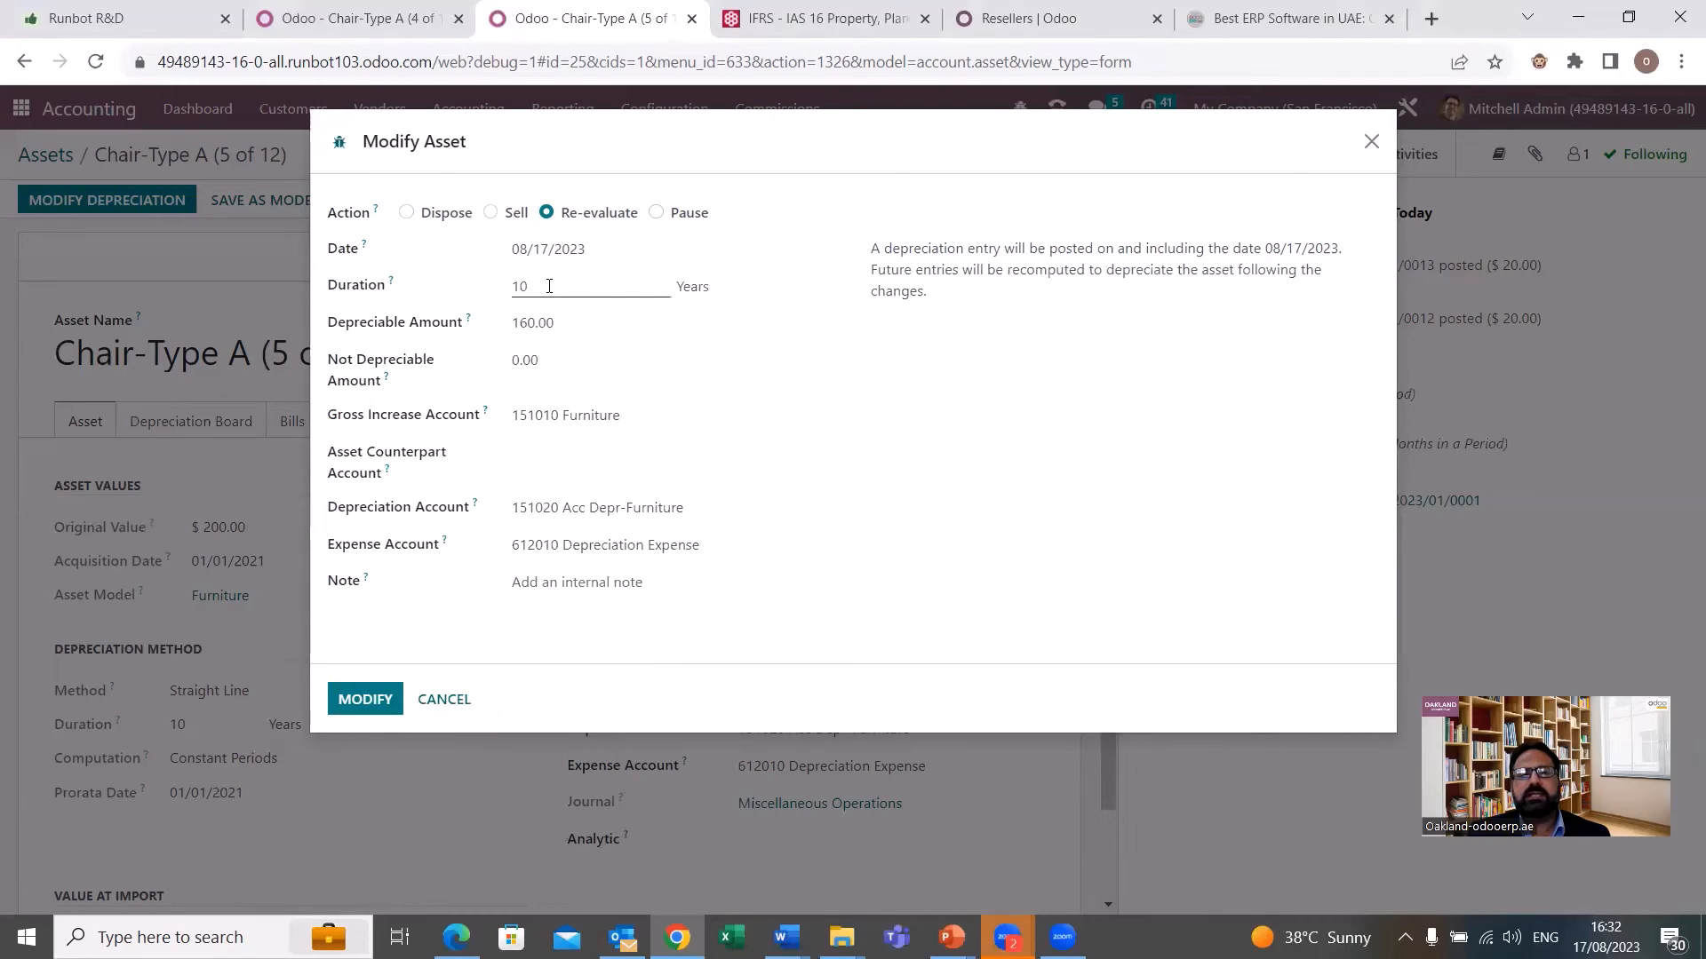
left_click_drag(549, 286, 502, 293)
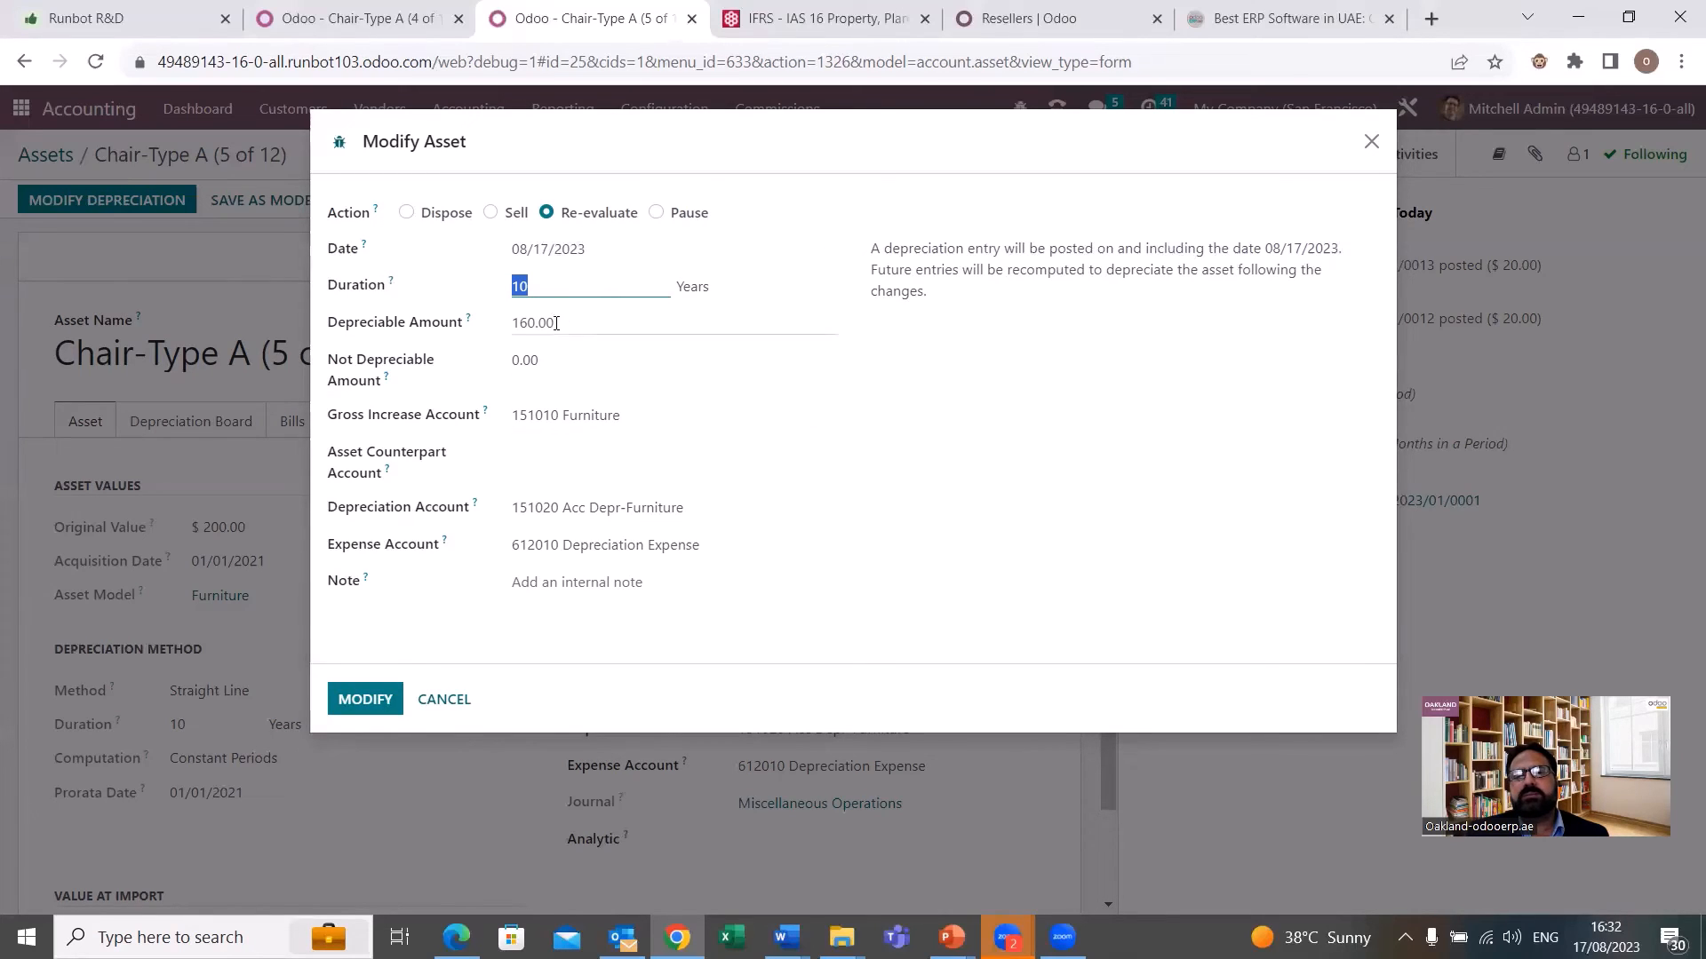
left_click_drag(556, 323, 504, 331)
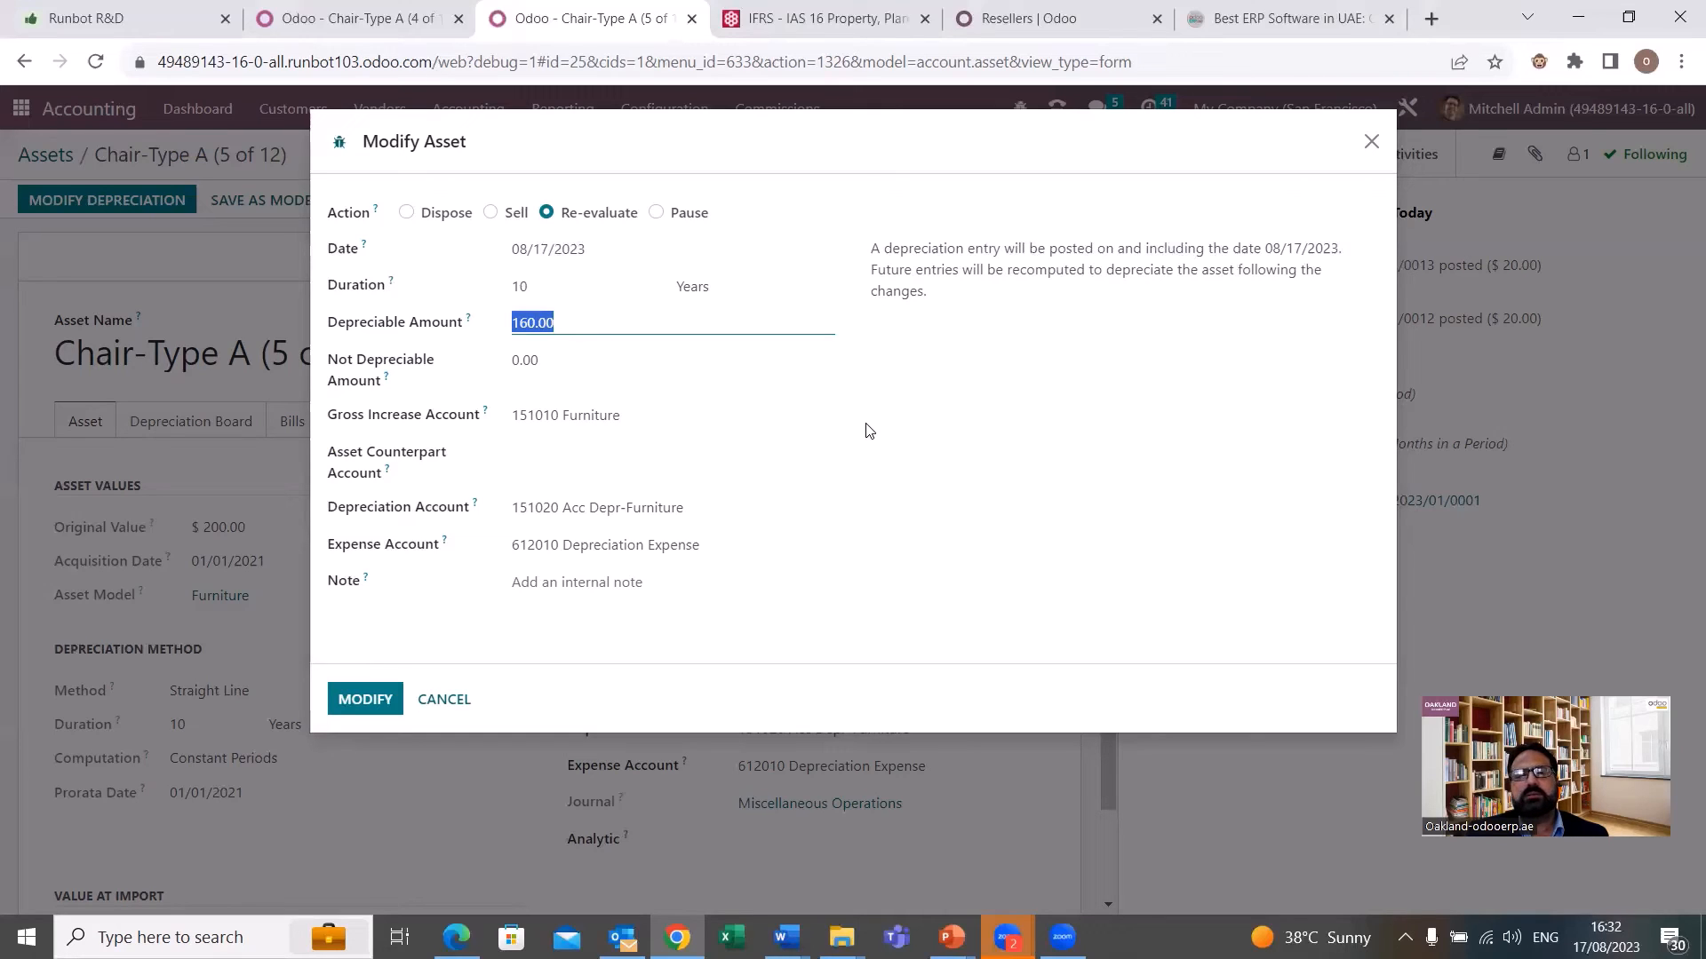
left_click(655, 213)
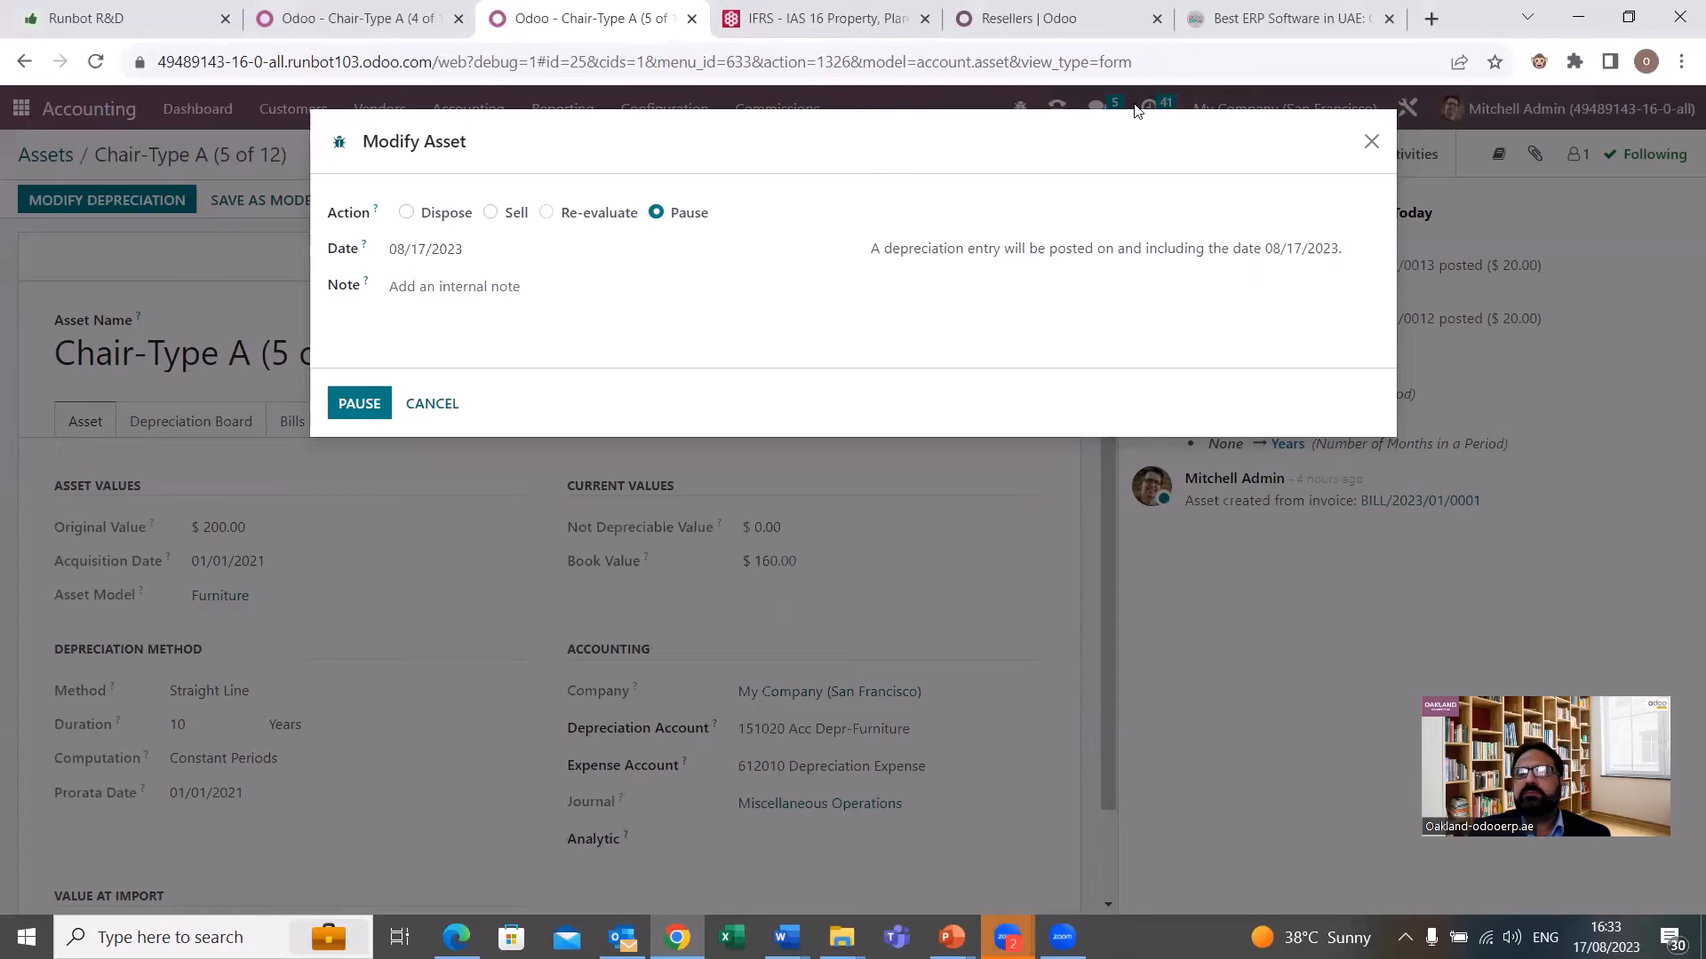
left_click(1371, 142)
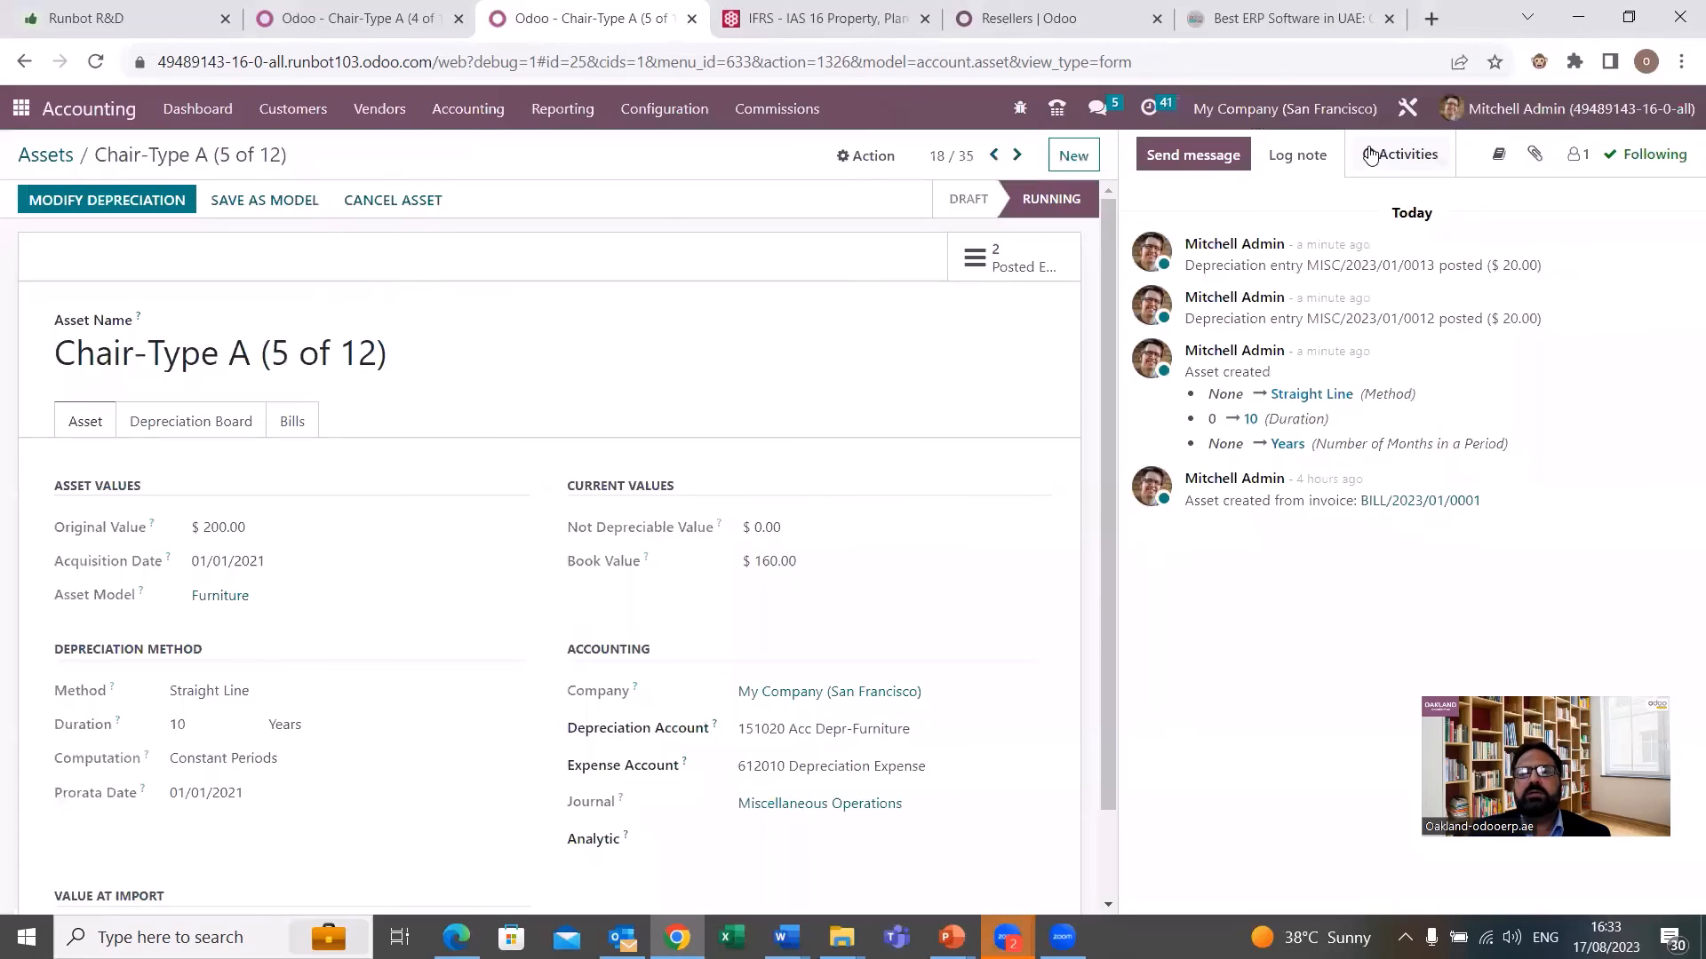
Open the Depreciation Schedule report and set its period to This Financial Year.
left_click(673, 118)
mouse_move(562, 111)
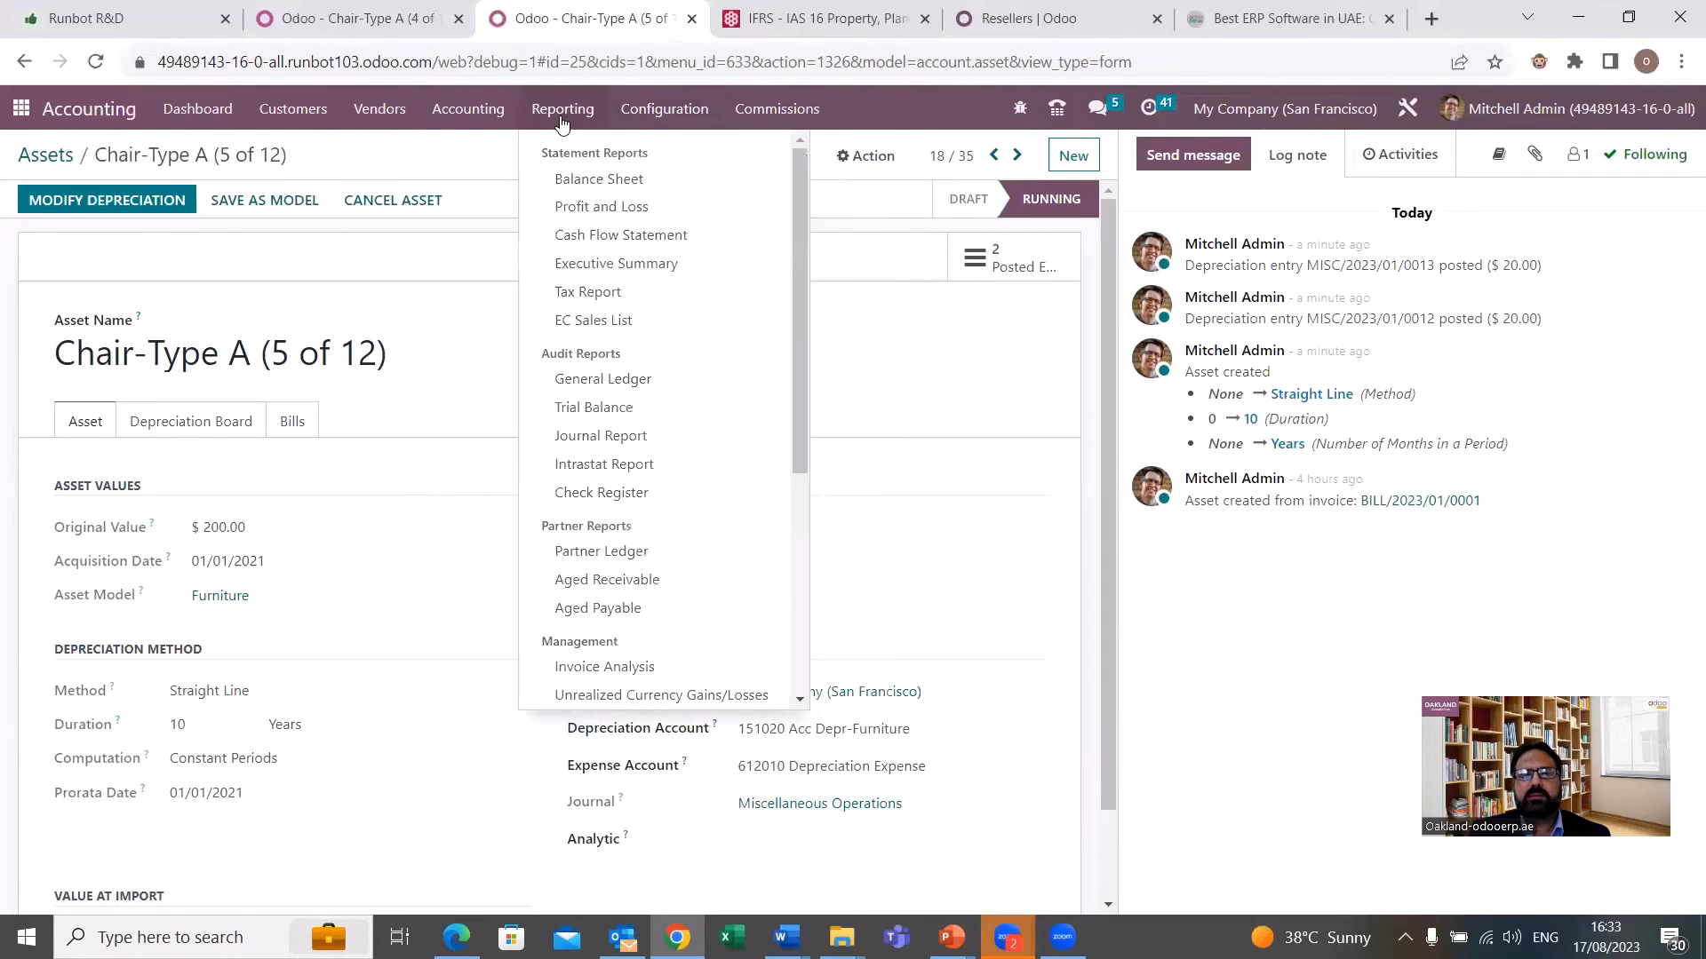
scroll(594, 373, "down", 2)
scroll(594, 373, "down", 3)
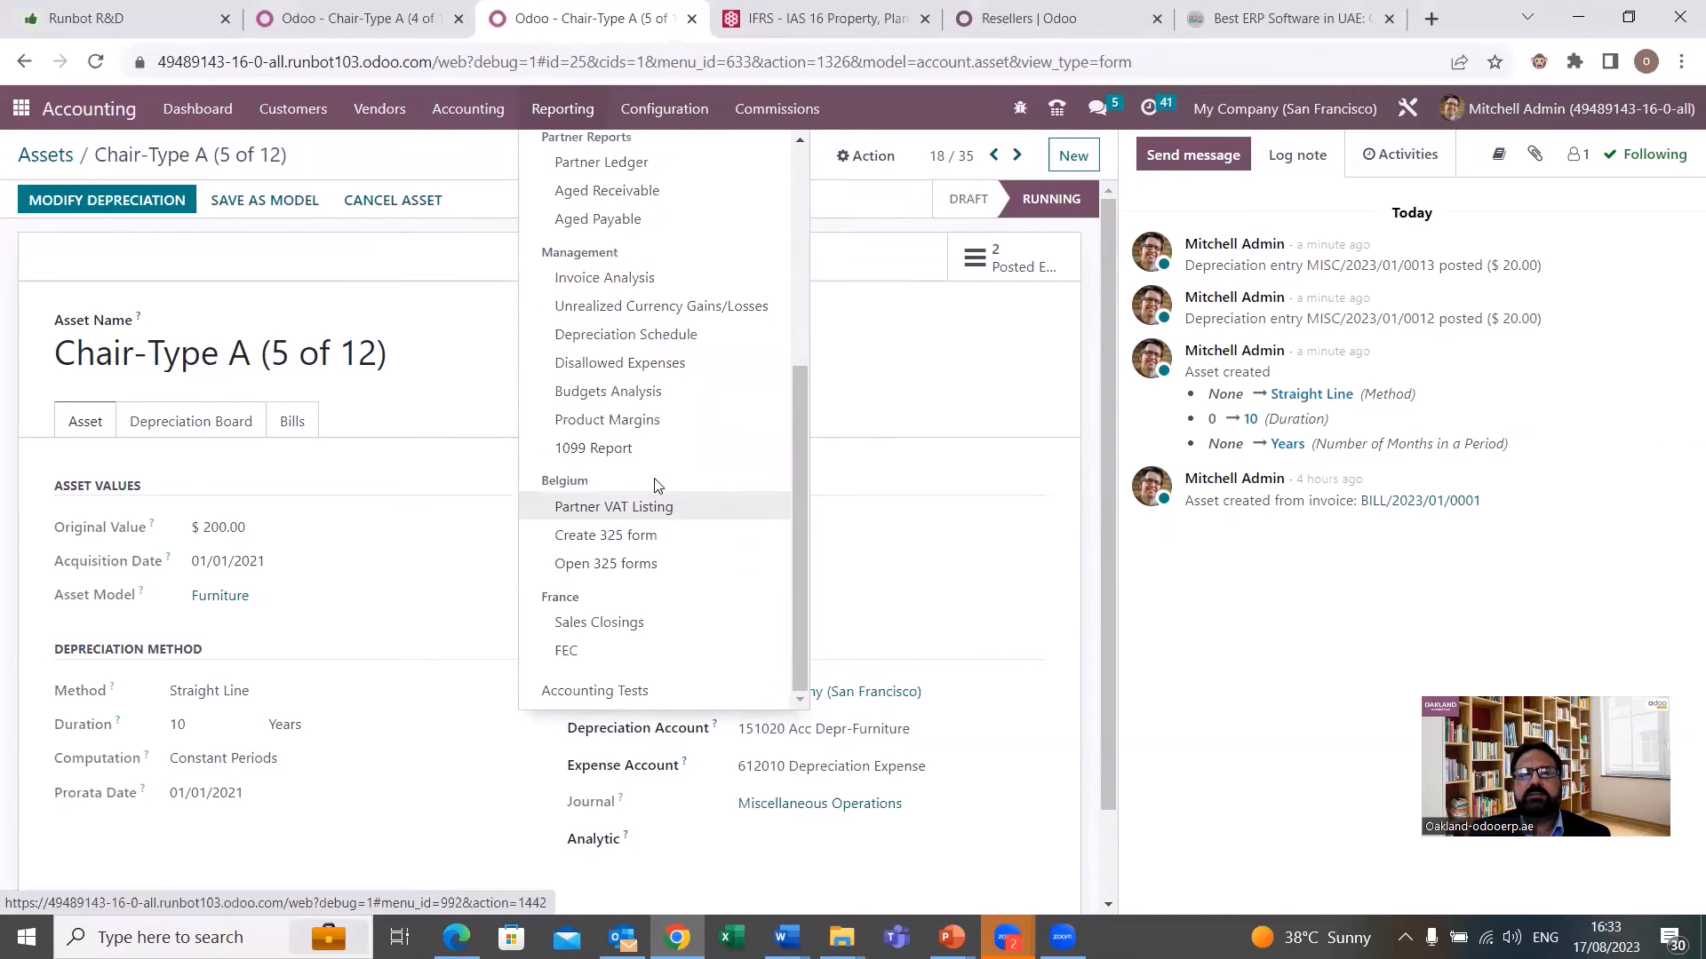
scroll(655, 442, "up", 1)
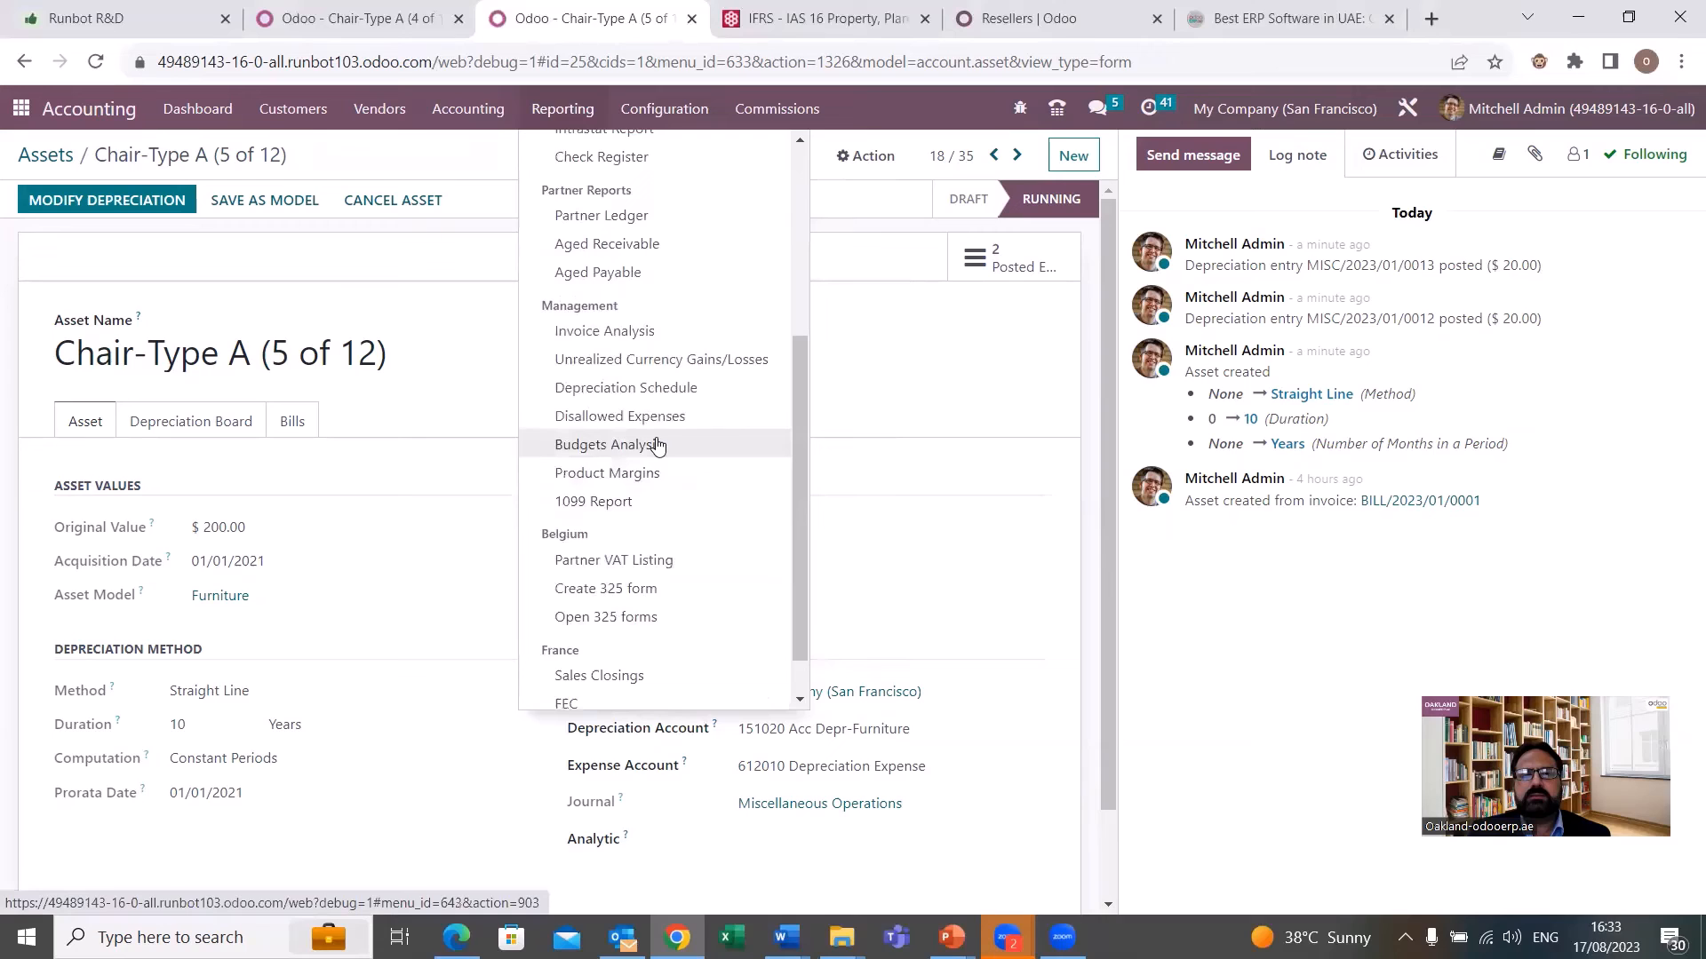
left_click(658, 392)
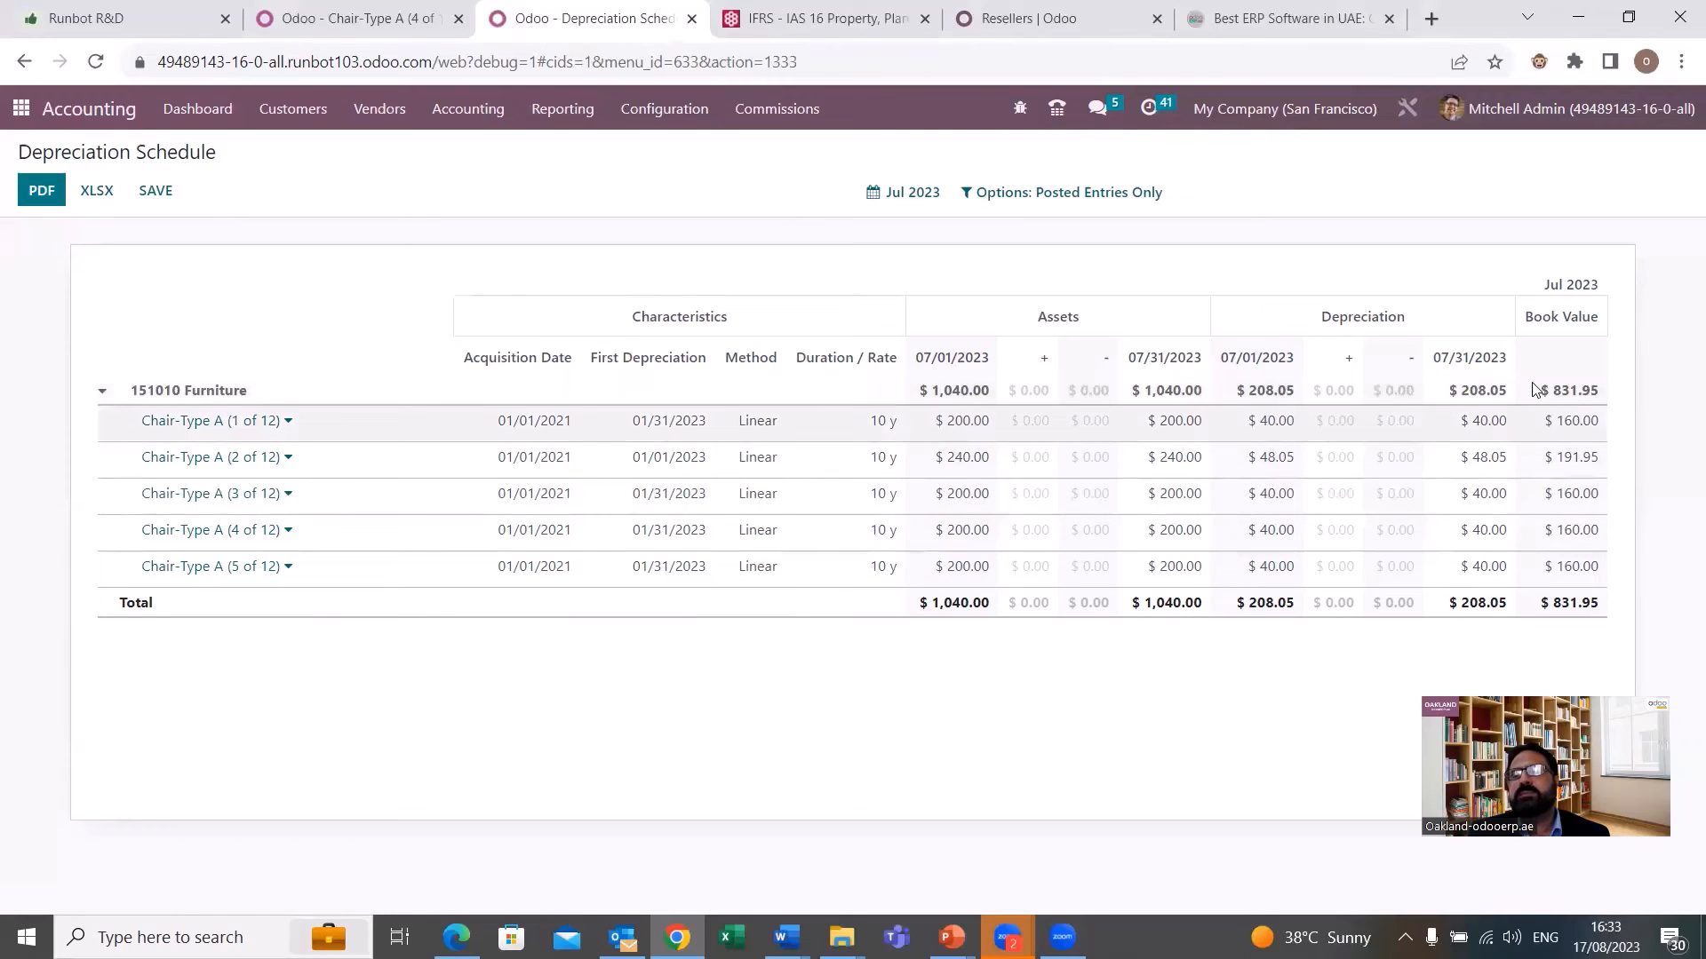
left_click(904, 202)
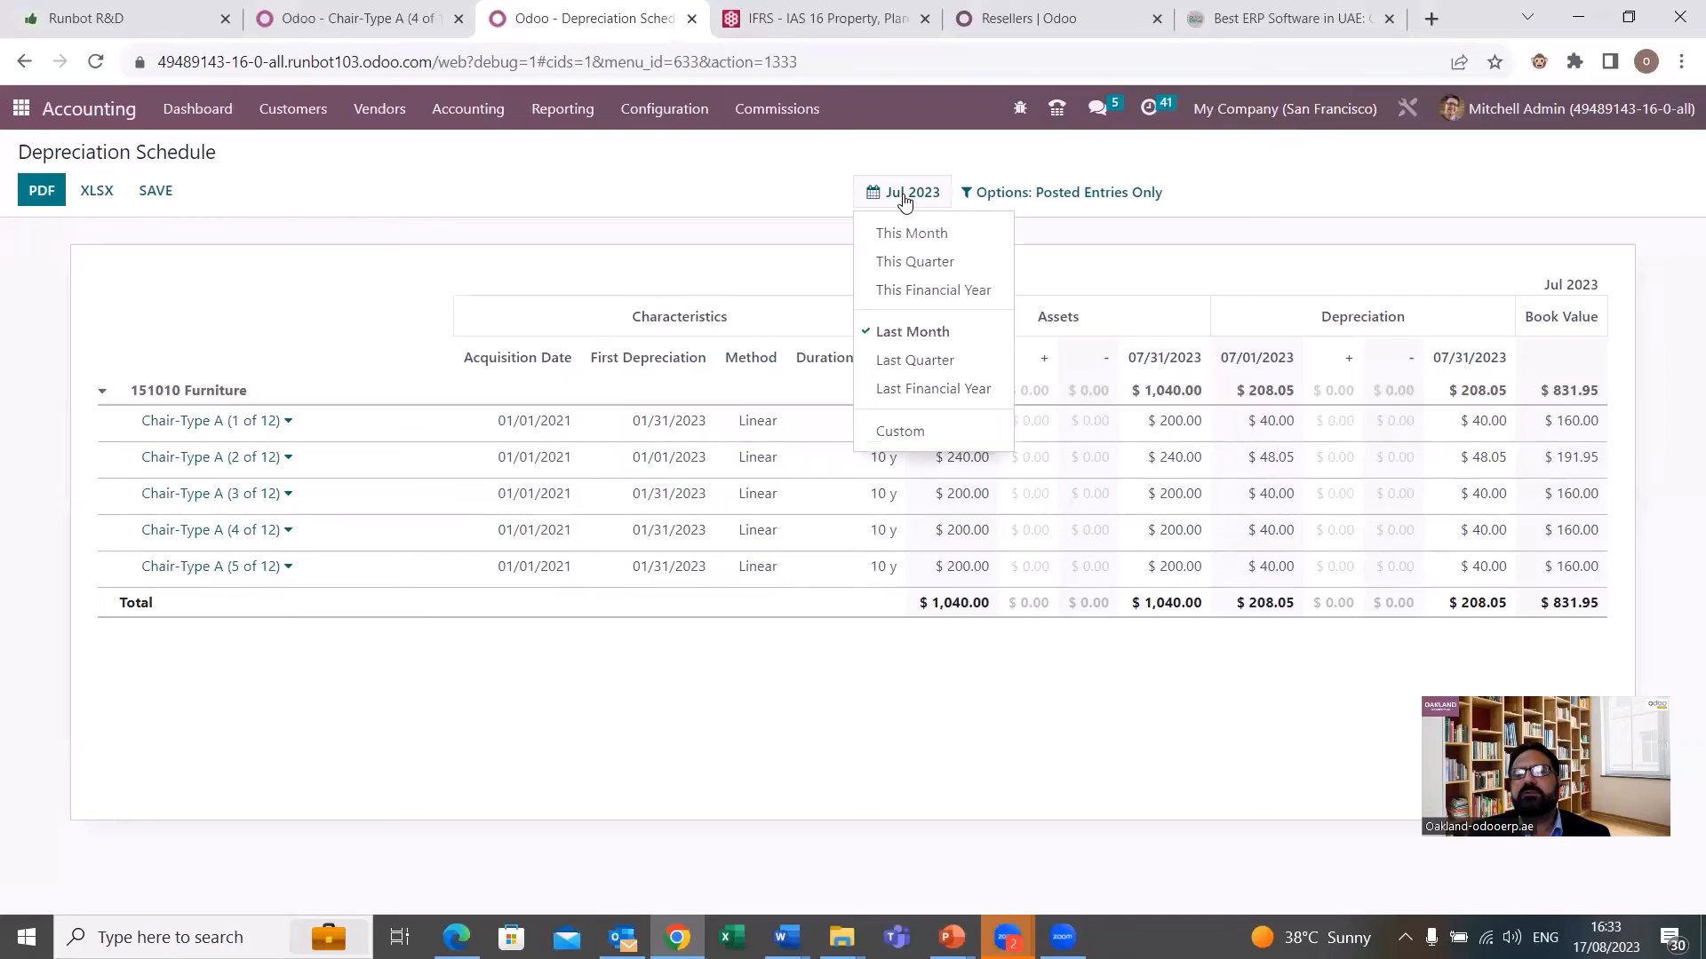
left_click(944, 293)
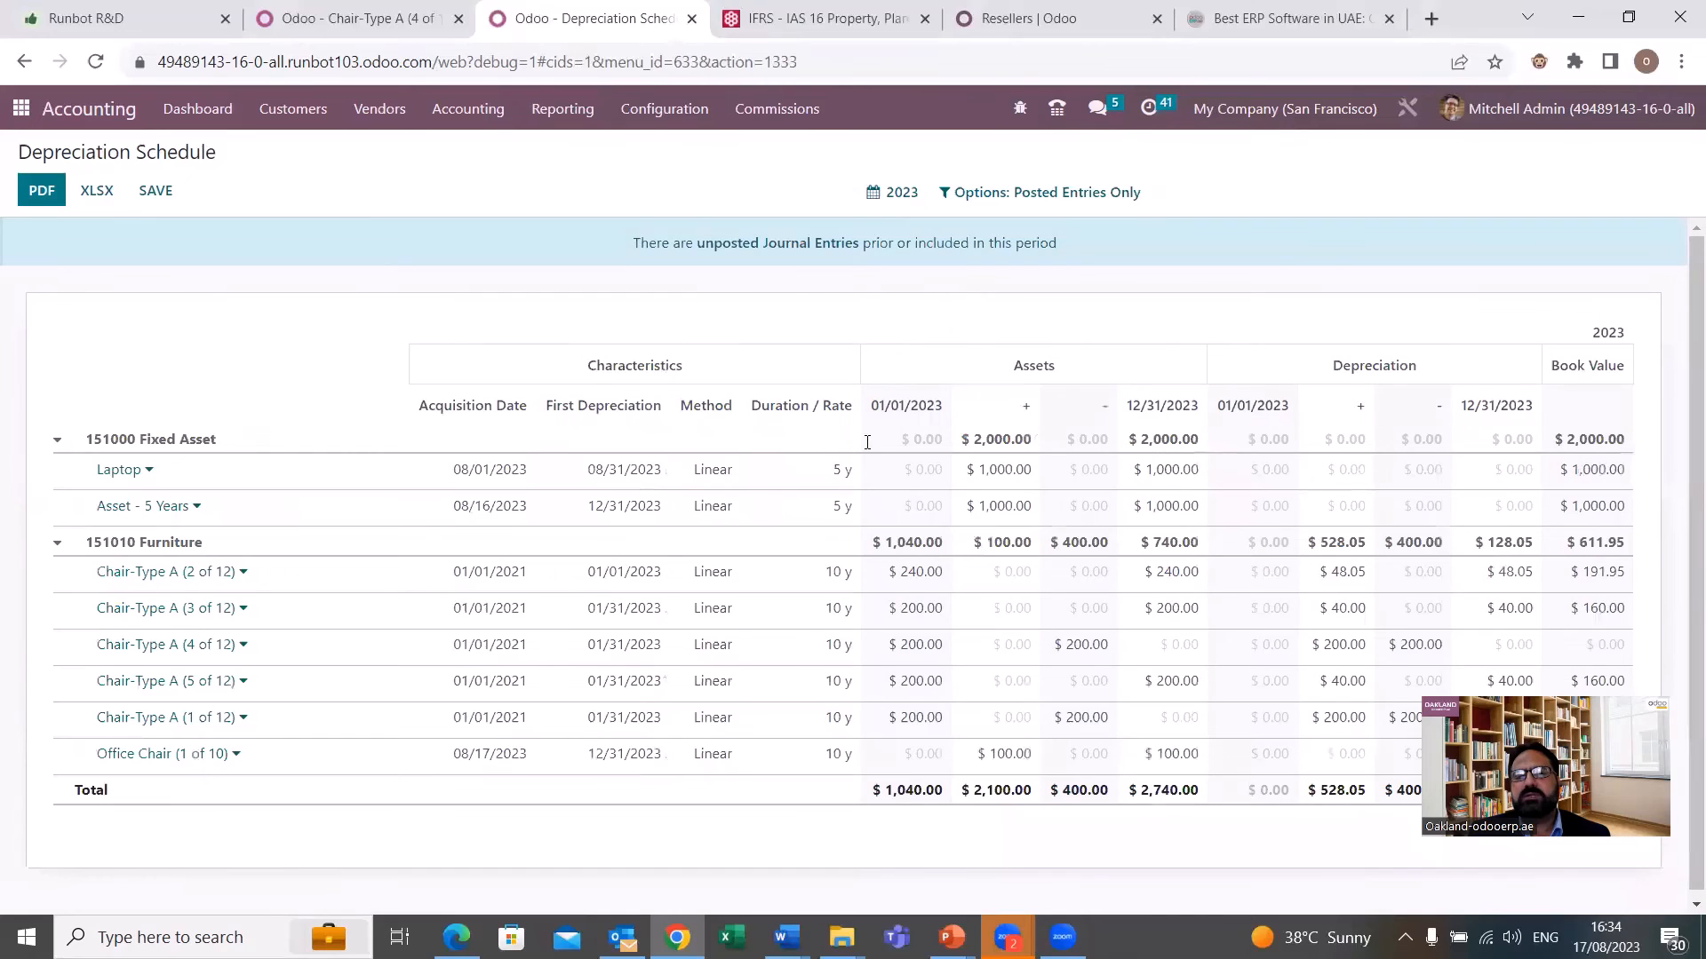
left_click(891, 196)
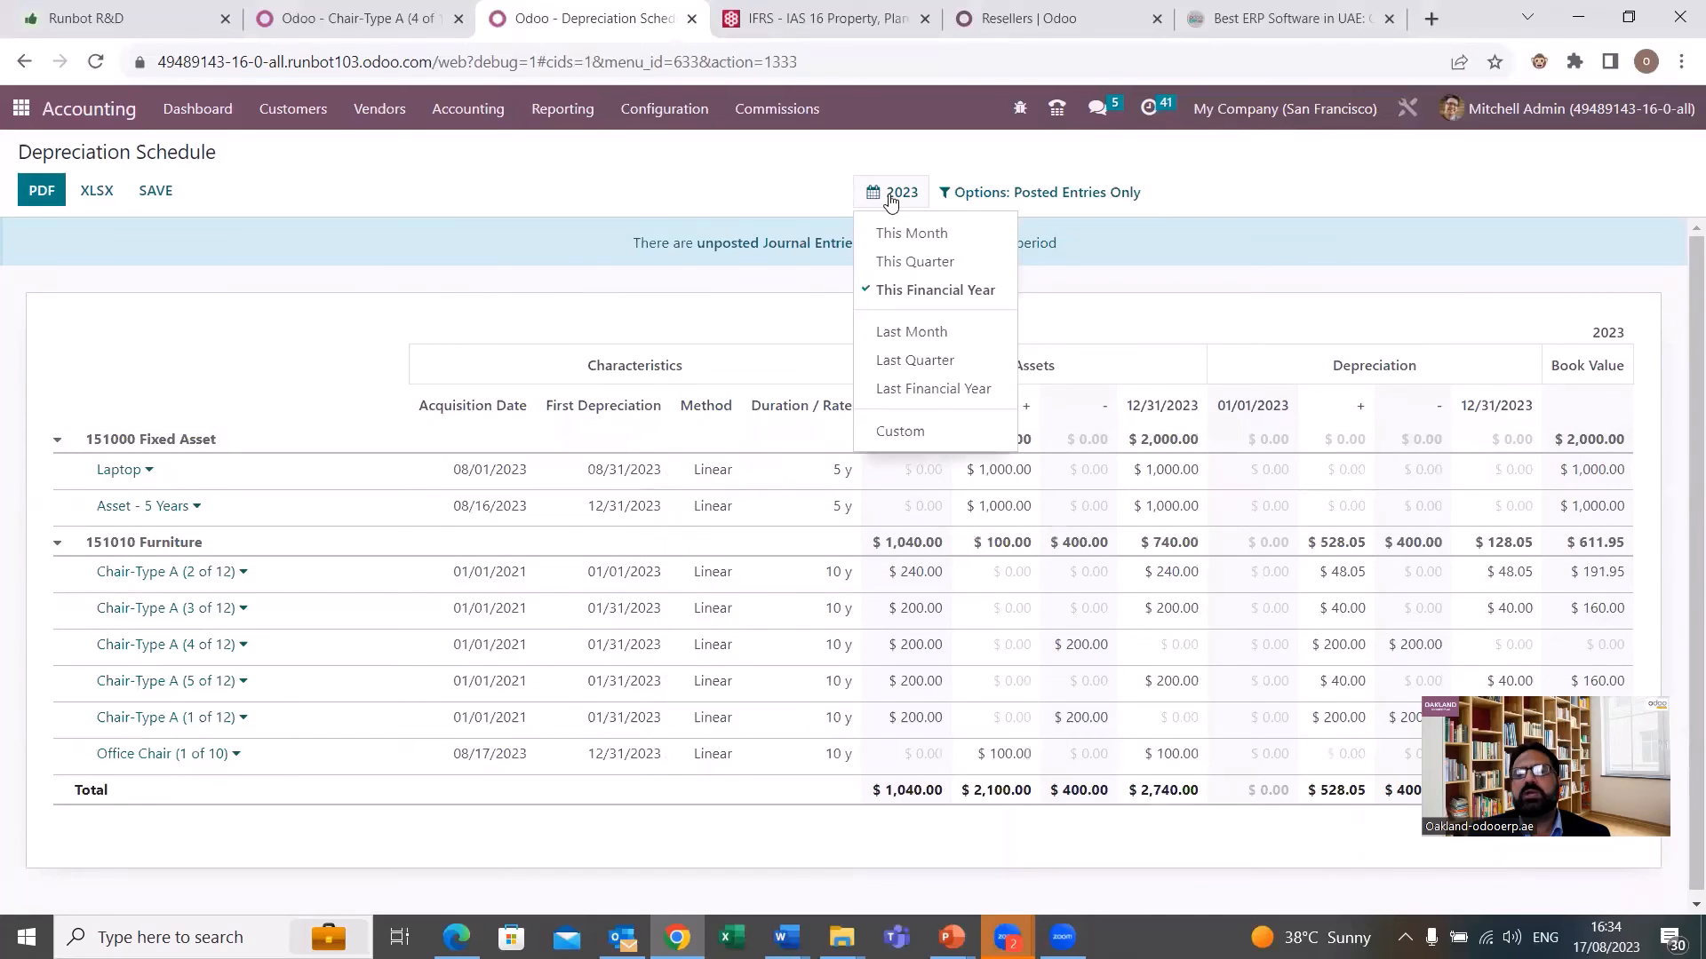
left_click(920, 447)
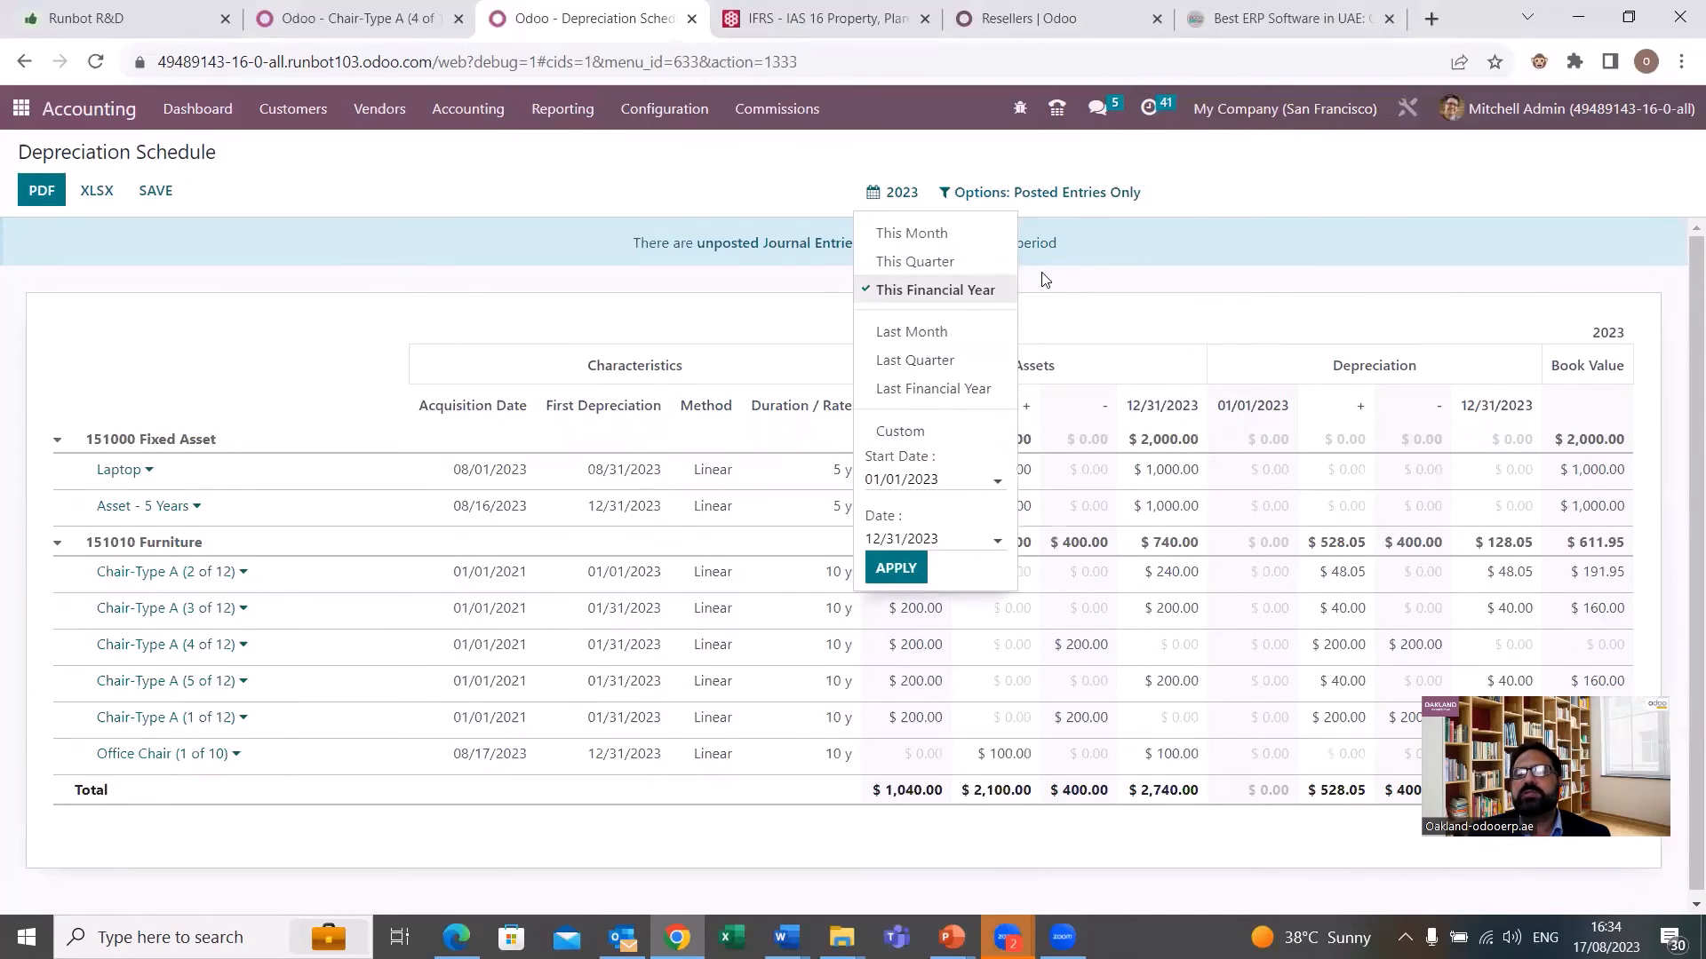
left_click(1187, 220)
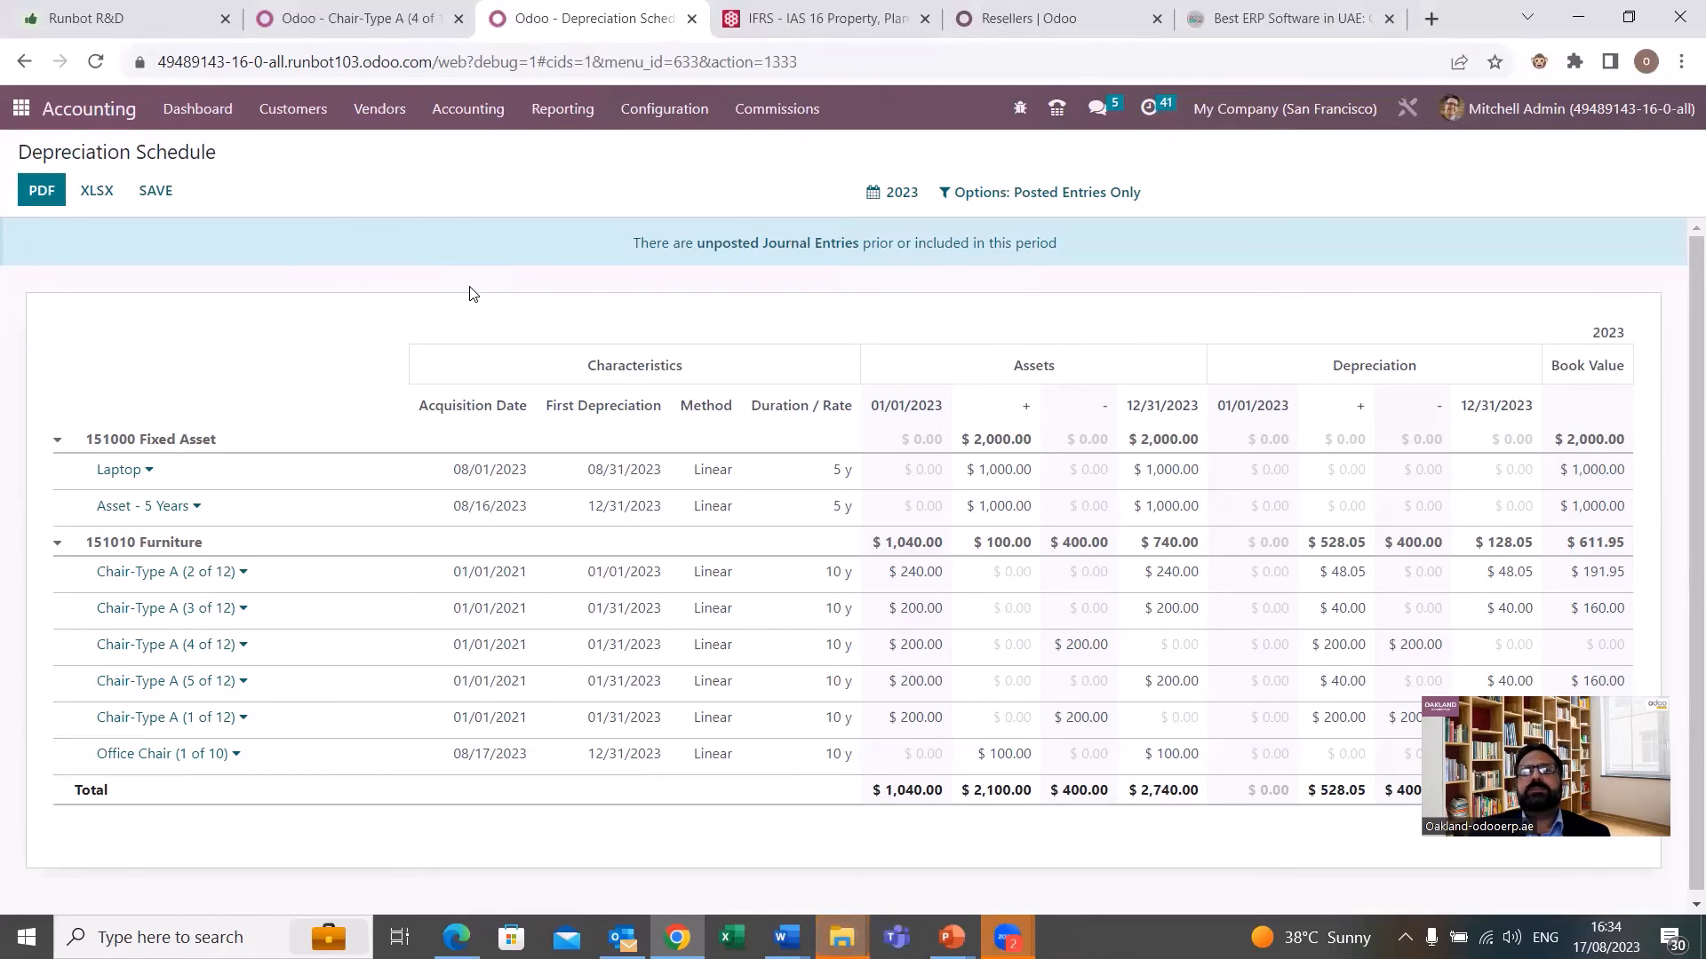
Return from the Depreciation Schedule to the Accounting Dashboard.
left_click(213, 119)
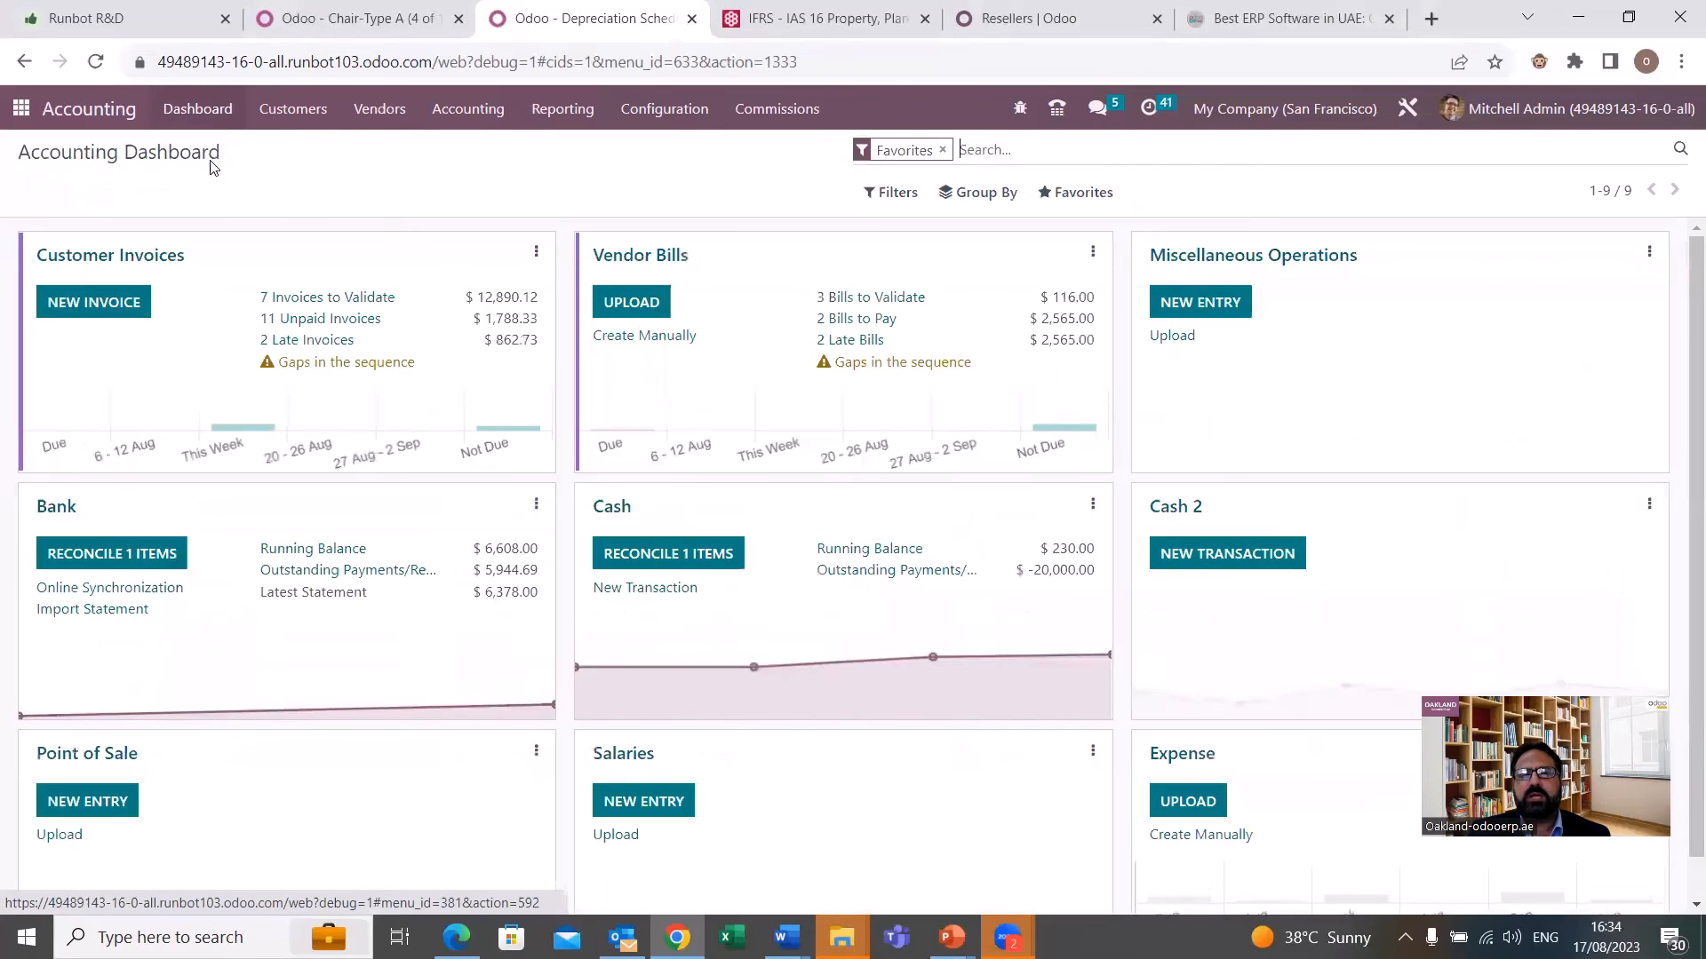